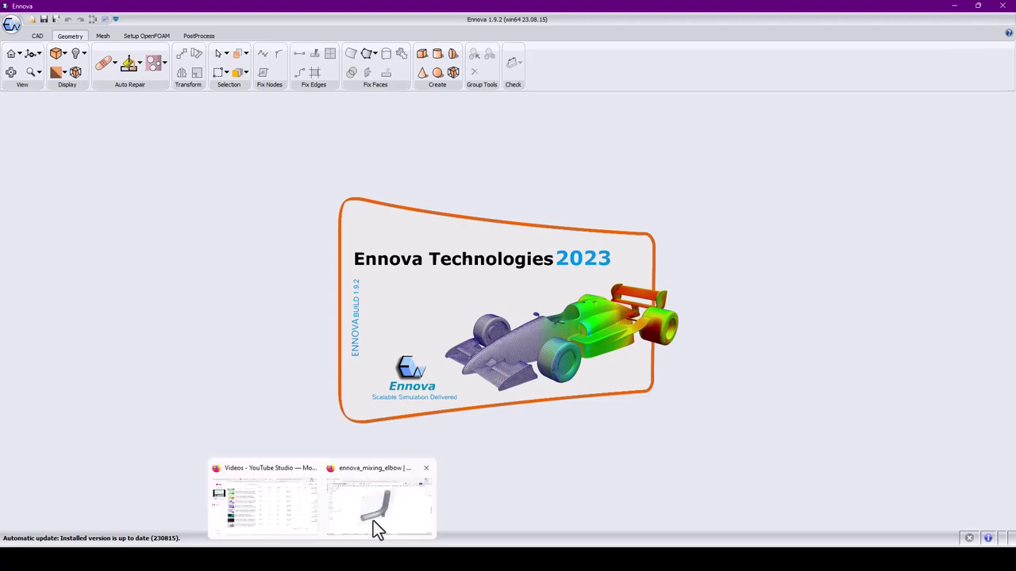
# Switch to the browser to view the ennova_mixing_elbow CAD model in Onshape, and return to Ennova.
pyautogui.click(373, 520)
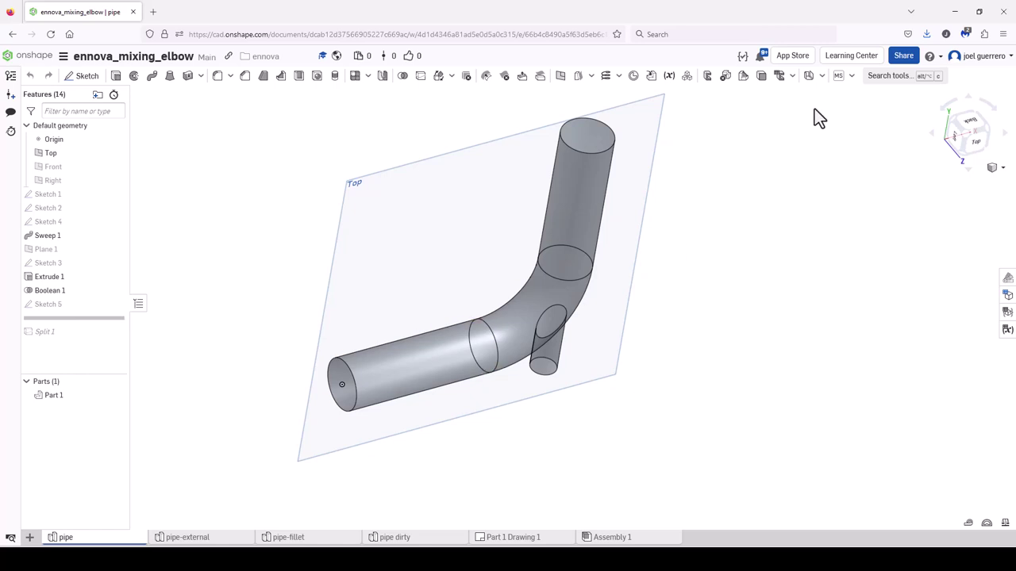
pyautogui.click(955, 12)
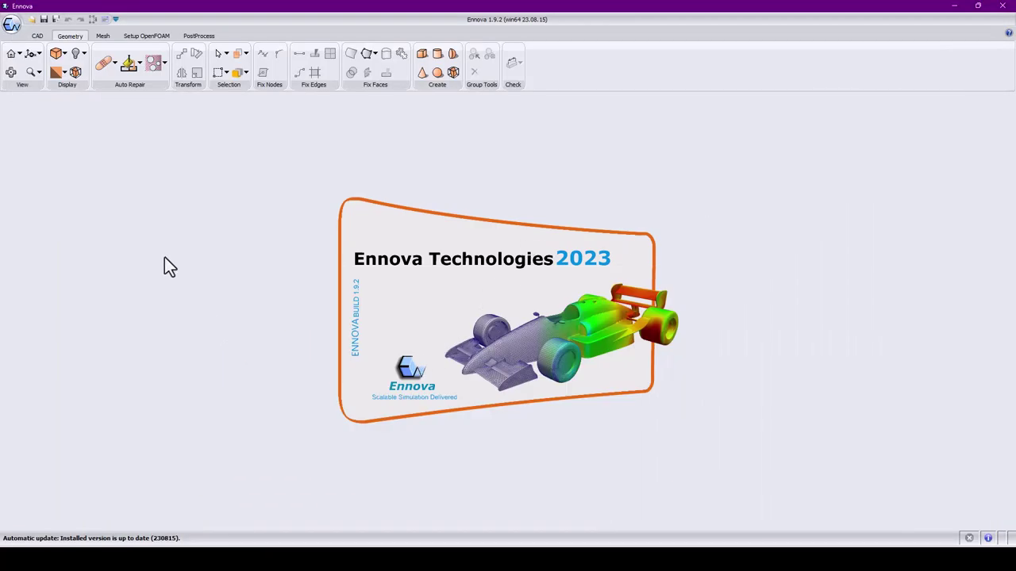
# Open the geometry file elbow-stl.stl from the sample-elbow2\geometries folder with the default STL import options.
pyautogui.click(31, 18)
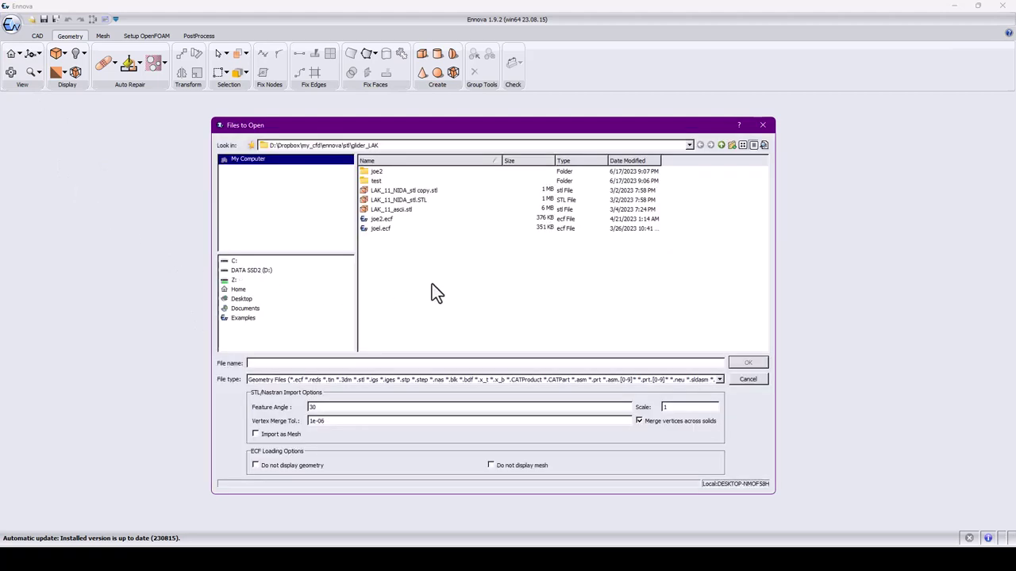
pyautogui.click(720, 144)
pyautogui.click(720, 144)
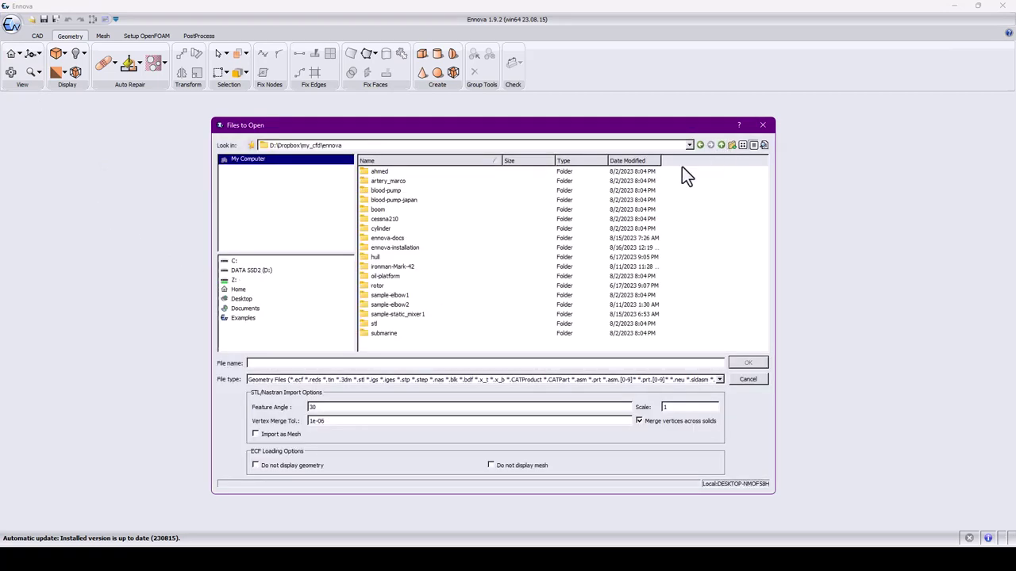
pyautogui.doubleClick(396, 308)
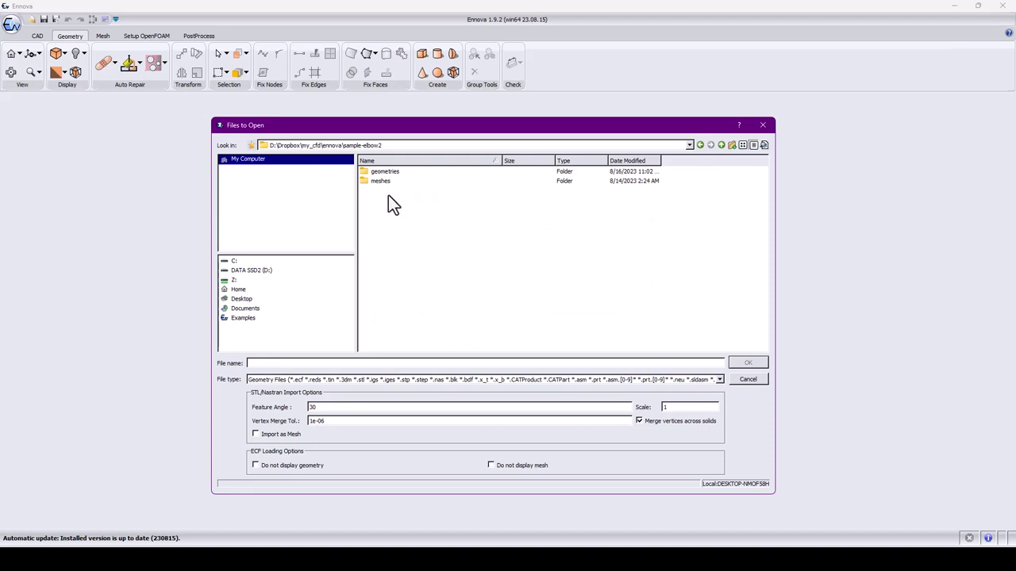
pyautogui.doubleClick(381, 181)
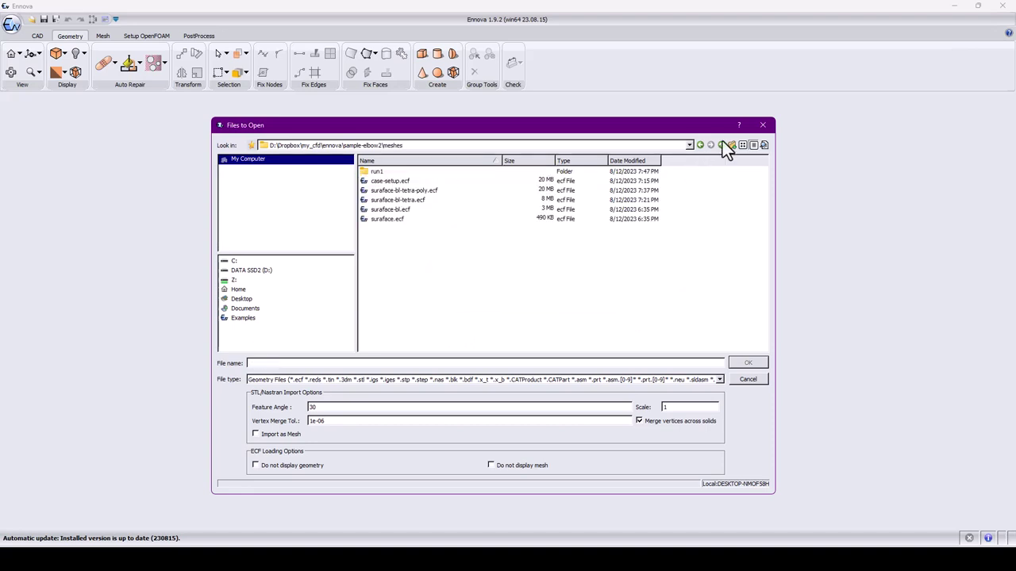
pyautogui.click(720, 144)
pyautogui.doubleClick(402, 171)
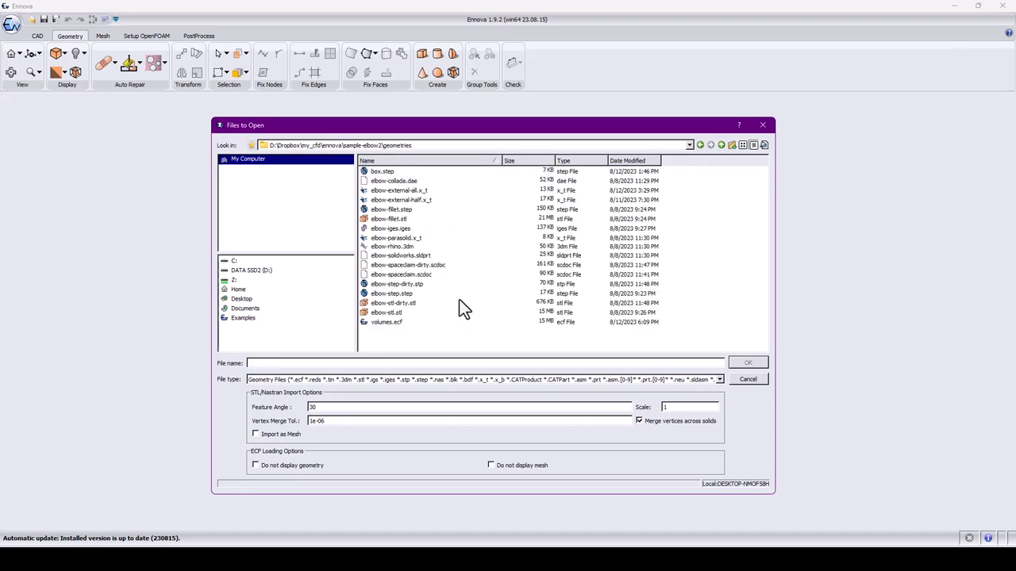
pyautogui.click(400, 314)
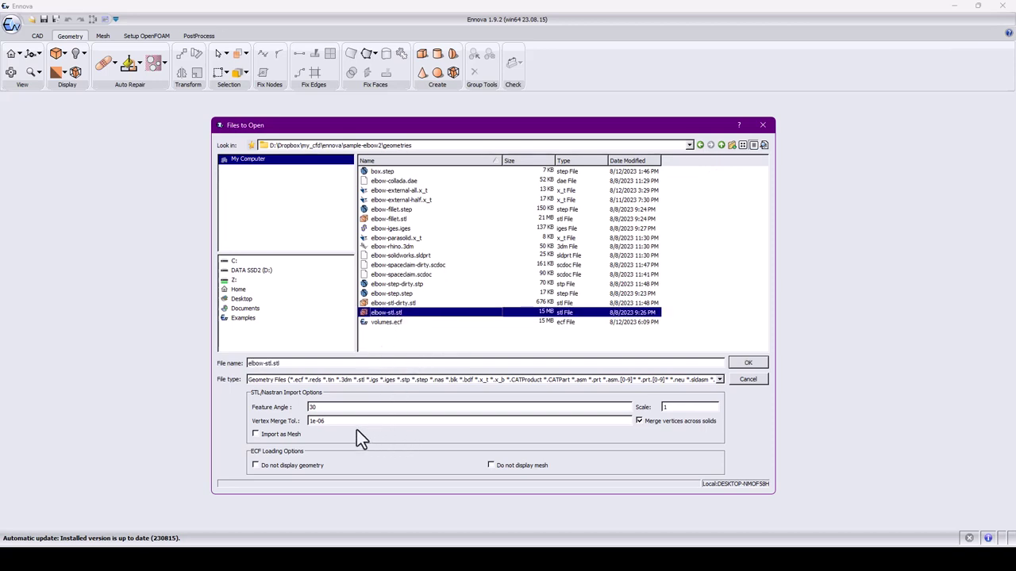
pyautogui.click(748, 364)
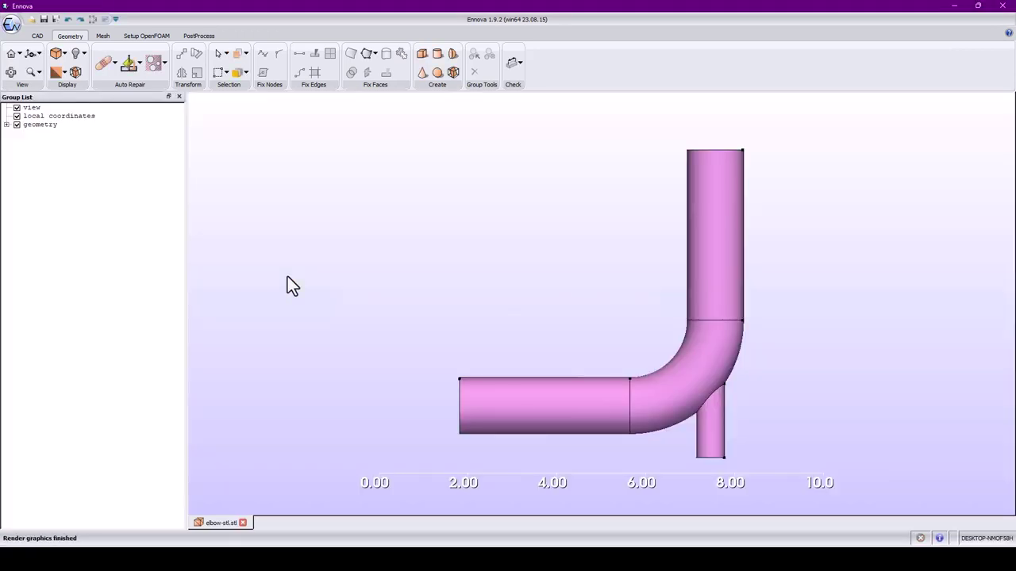
# Expand the geometry group and look at the operations offered for the elbow-stl group.
pyautogui.scroll(2, 449, 336)
pyautogui.scroll(-2, 488, 338)
pyautogui.moveTo(449, 330); pyautogui.dragTo(335, 311, button='middle')
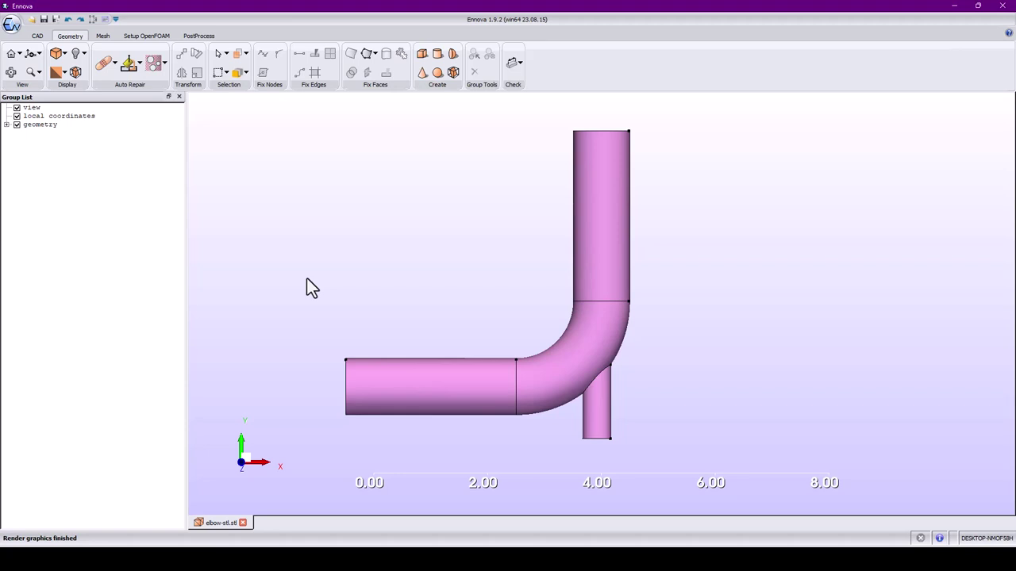
pyautogui.click(6, 124)
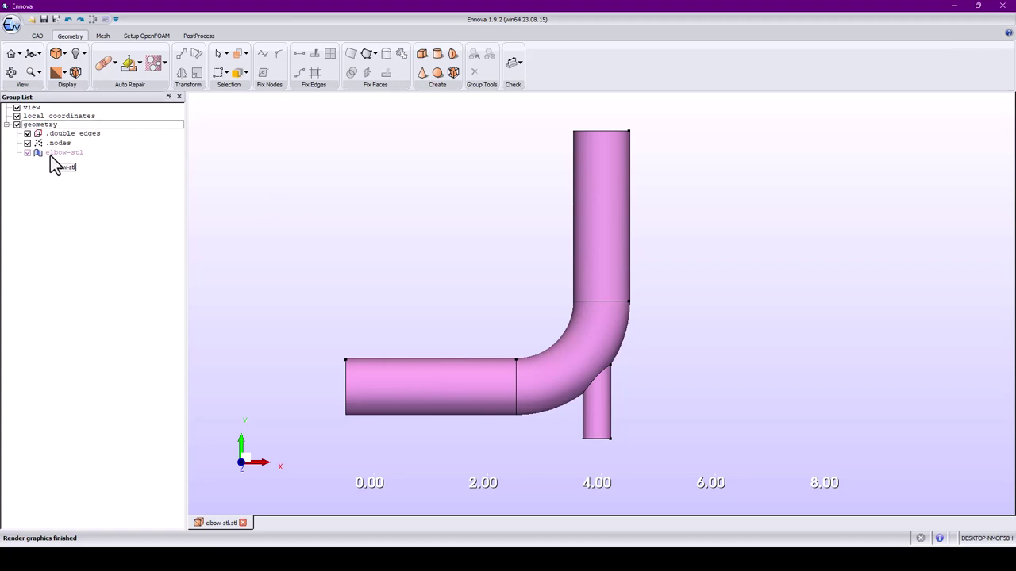
pyautogui.rightClick(52, 155)
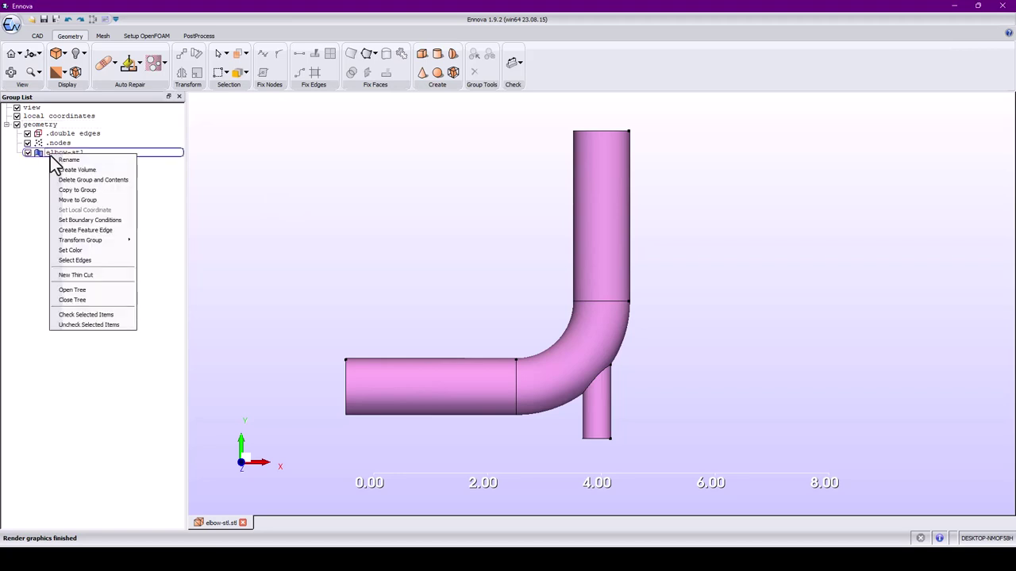
pyautogui.click(244, 180)
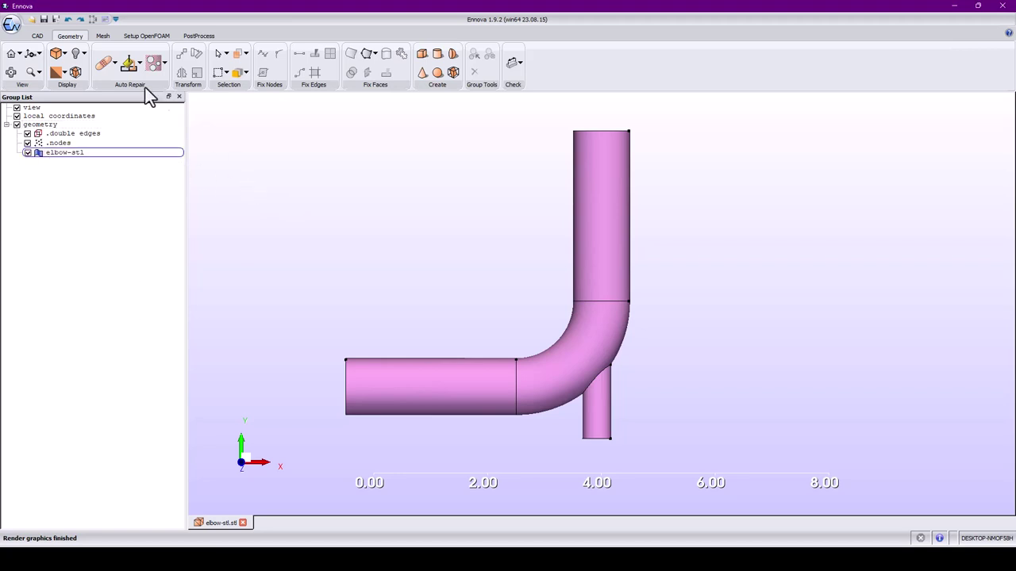
# Convert the imported elbow geometry directly to a mesh and examine its triangles along the straight pipe and bend.
pyautogui.click(104, 36)
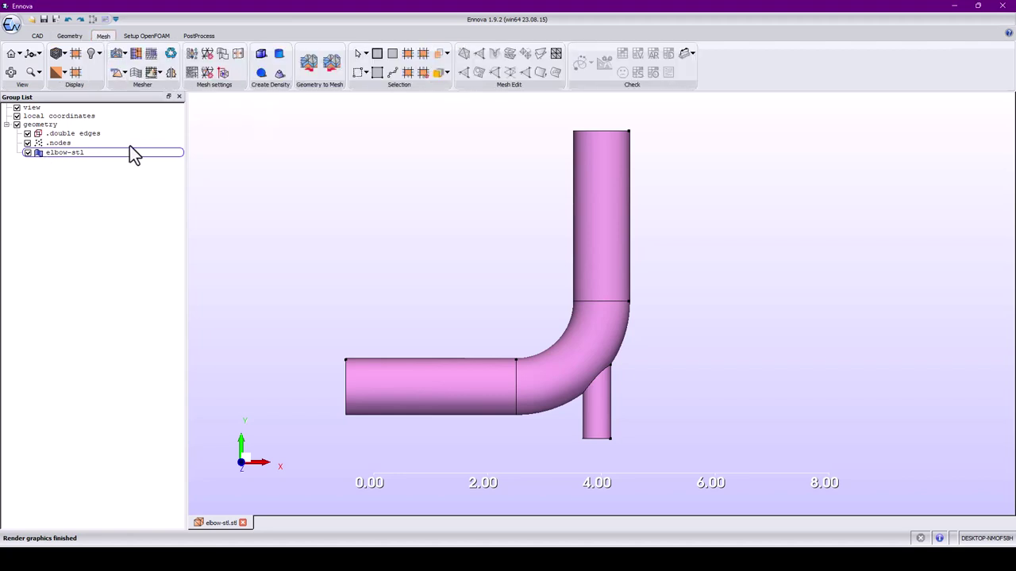
pyautogui.click(318, 67)
pyautogui.scroll(5, 447, 324)
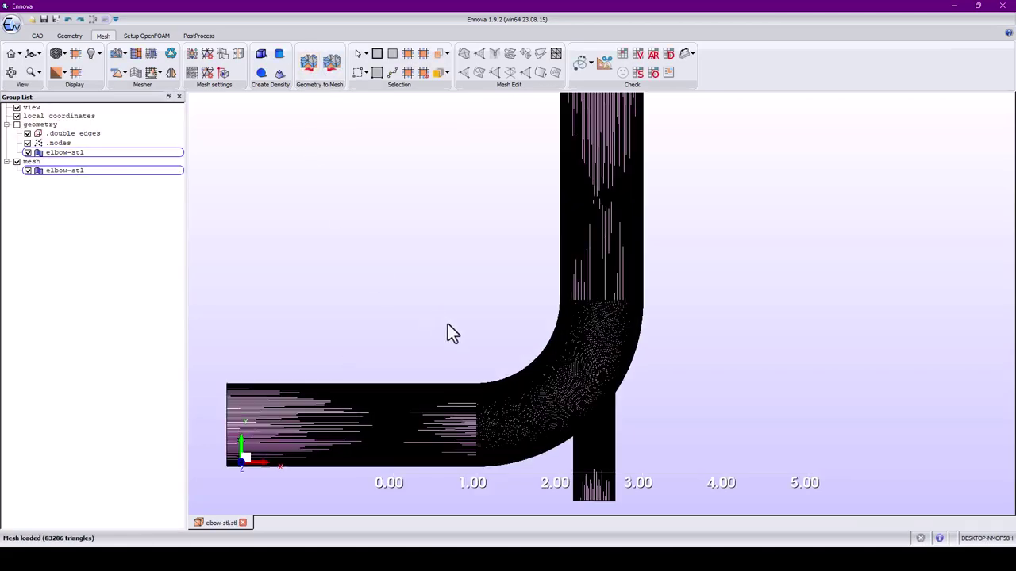
pyautogui.moveTo(322, 391); pyautogui.dragTo(418, 313, button='middle')
pyautogui.scroll(4, 418, 314)
pyautogui.moveTo(189, 314); pyautogui.dragTo(460, 250, button='middle')
pyautogui.scroll(2, 460, 251)
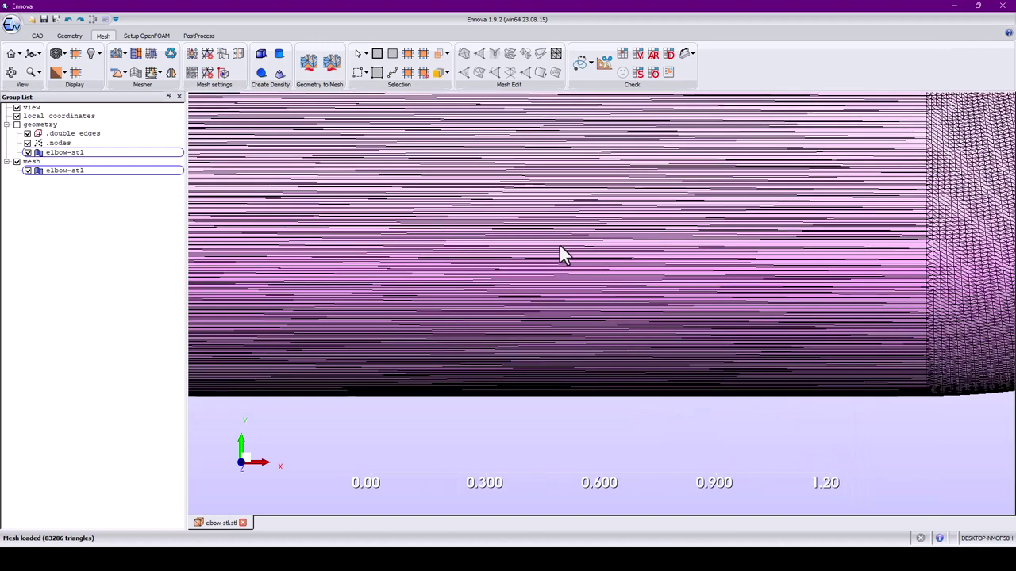
pyautogui.scroll(-6, 559, 245)
pyautogui.scroll(3, 591, 298)
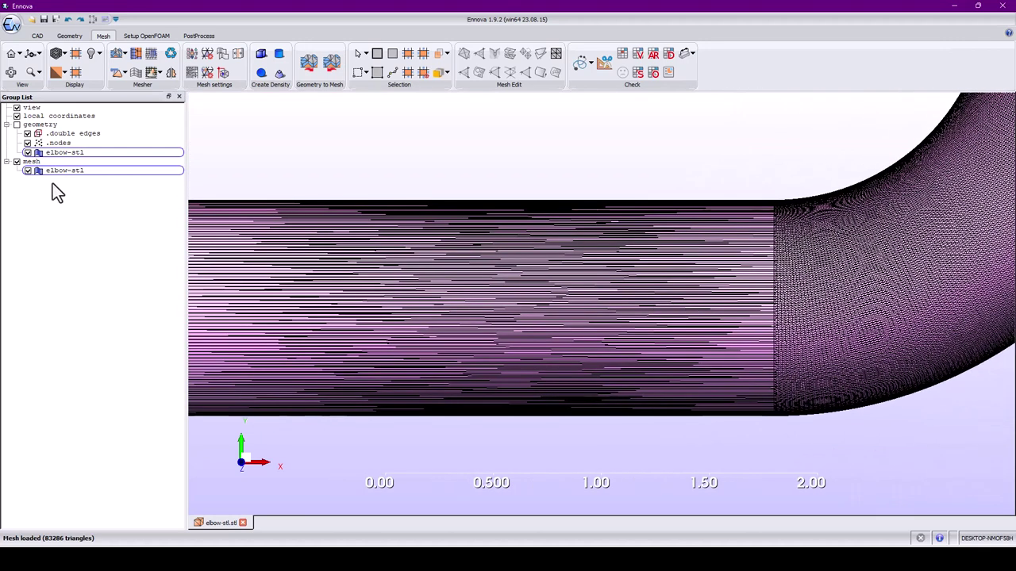
# Delete the converted mesh group so only the elbow geometry is left.
pyautogui.click(30, 162)
pyautogui.rightClick(32, 162)
pyautogui.click(69, 176)
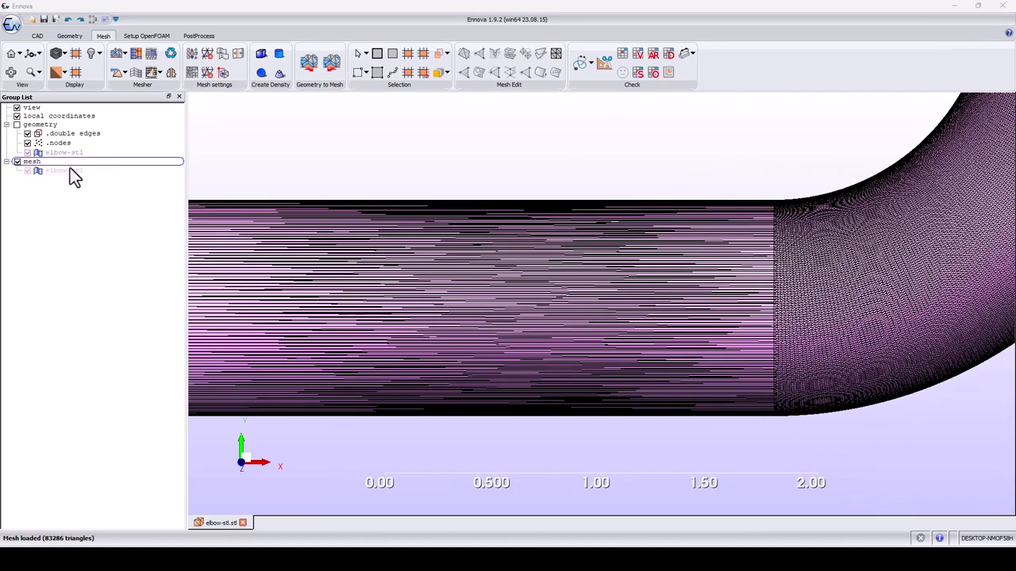
pyautogui.click(489, 289)
pyautogui.scroll(-4, 349, 253)
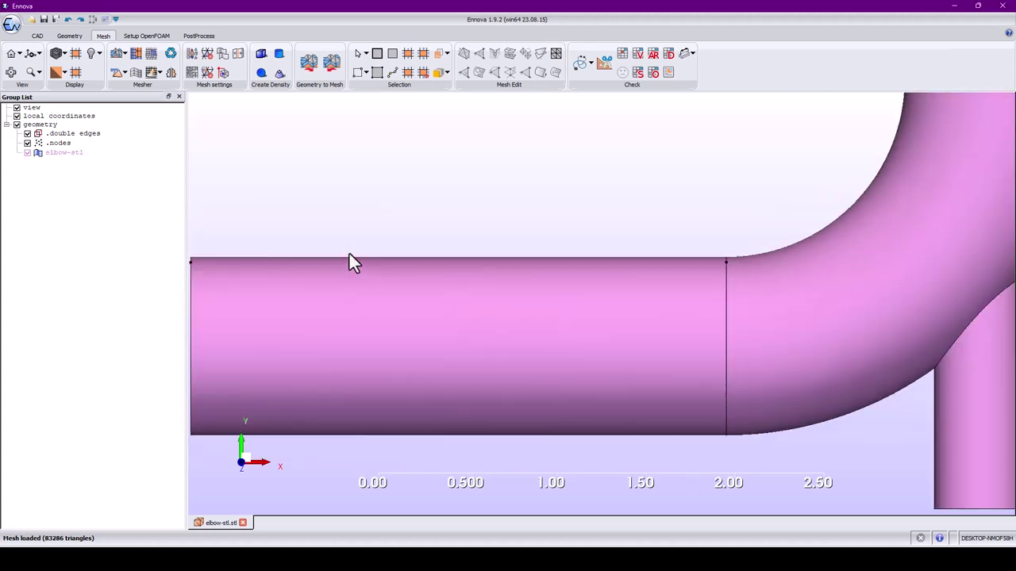
pyautogui.moveTo(289, 281); pyautogui.dragTo(107, 368, button='middle')
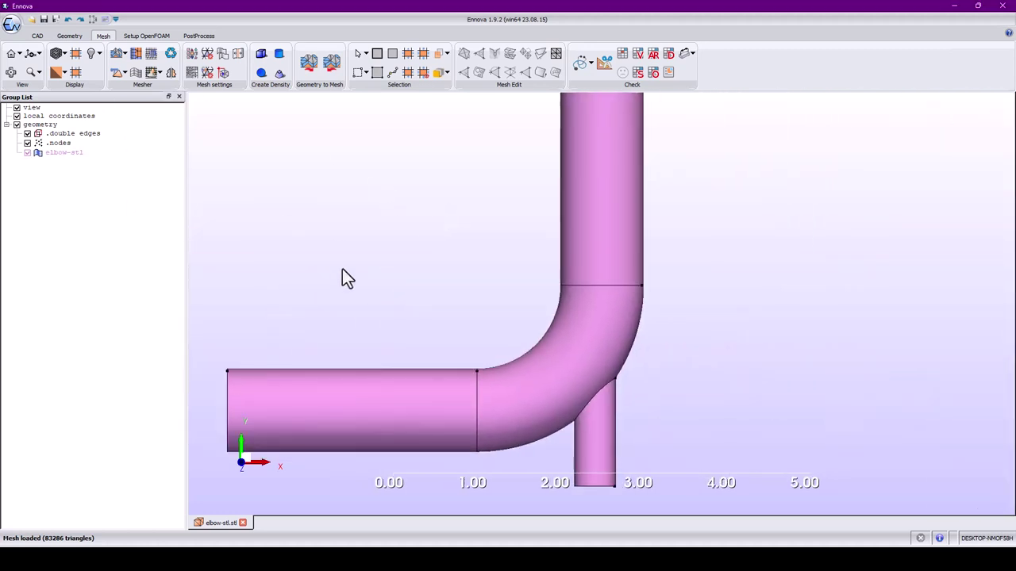
pyautogui.scroll(-1, 344, 265)
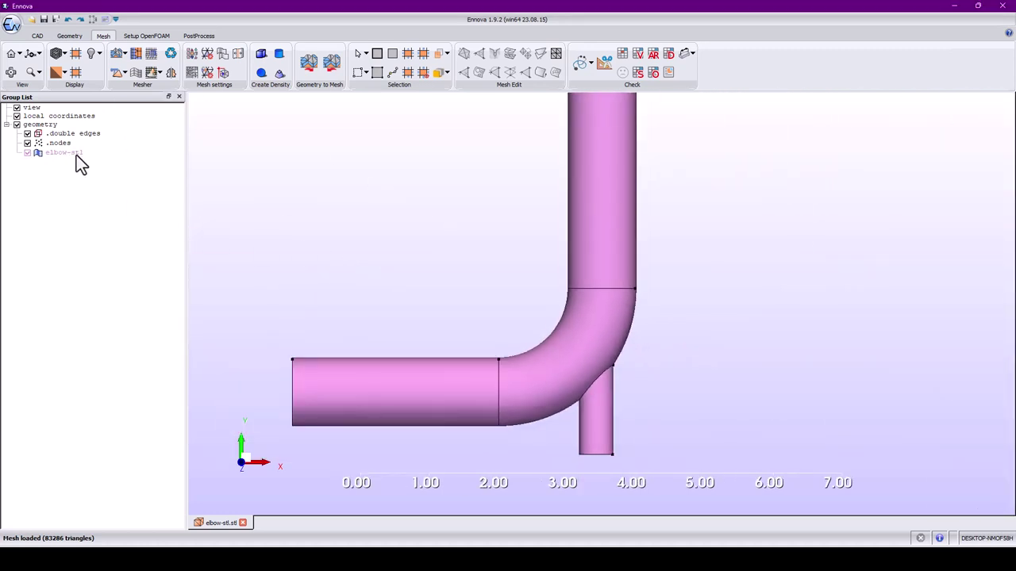
# For the elbow-stl geometry, set the global maximum and minimum element sizes to 0.1 and choose Surface Mesh Only.
pyautogui.click(77, 153)
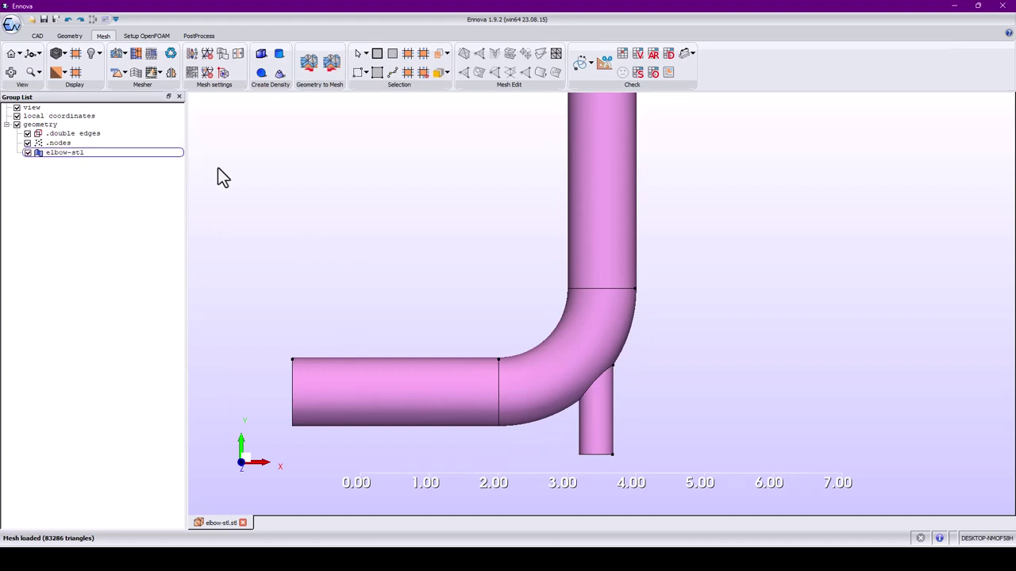
pyautogui.scroll(-2, 257, 198)
pyautogui.moveTo(256, 198); pyautogui.dragTo(186, 182, button='middle')
pyautogui.scroll(1, 185, 182)
pyautogui.moveTo(279, 200); pyautogui.dragTo(358, 238, button='middle')
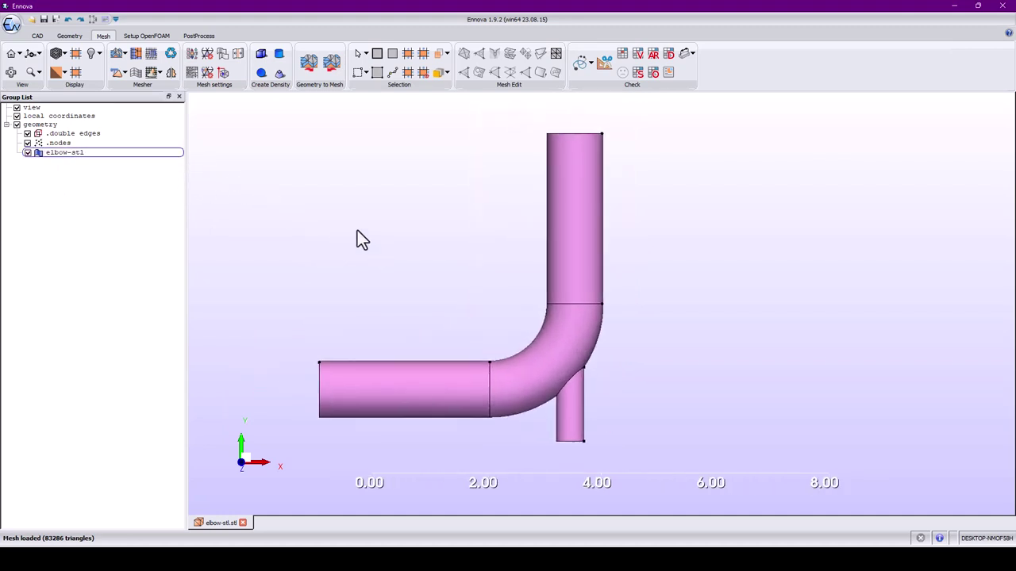
pyautogui.click(192, 55)
pyautogui.click(122, 134)
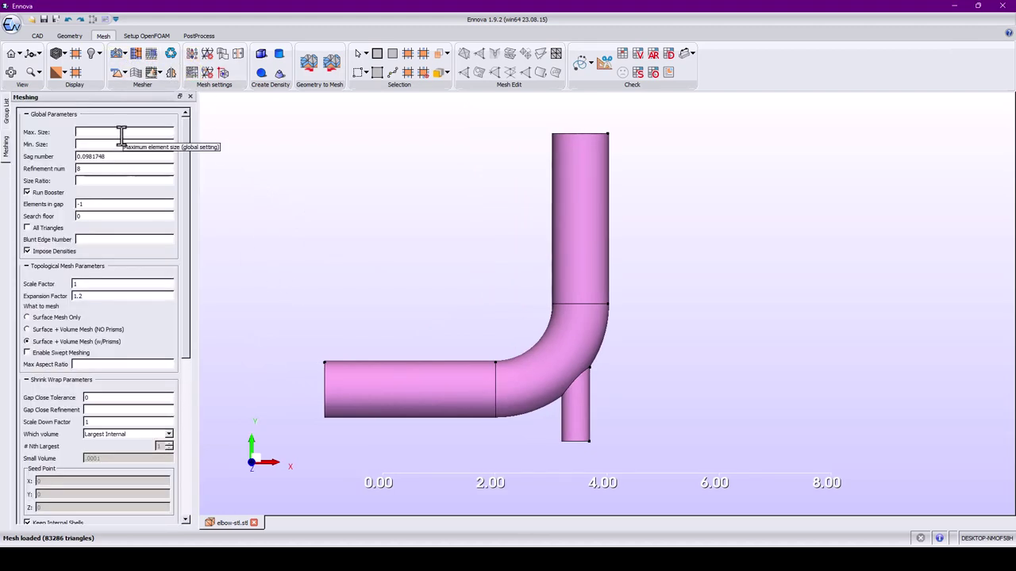
pyautogui.write('0.1')
pyautogui.click(118, 143)
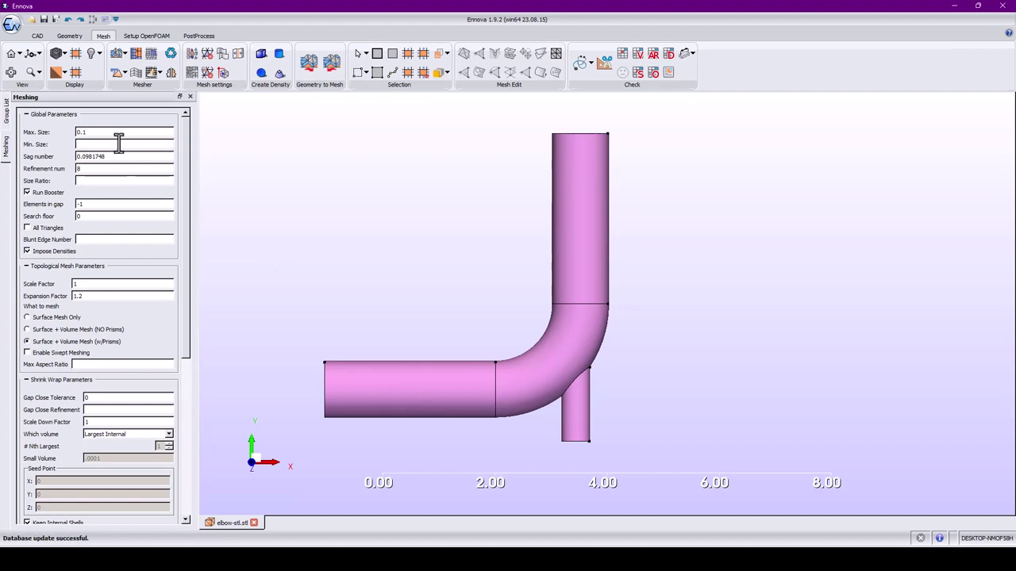
pyautogui.write('0.1')
pyautogui.click(27, 317)
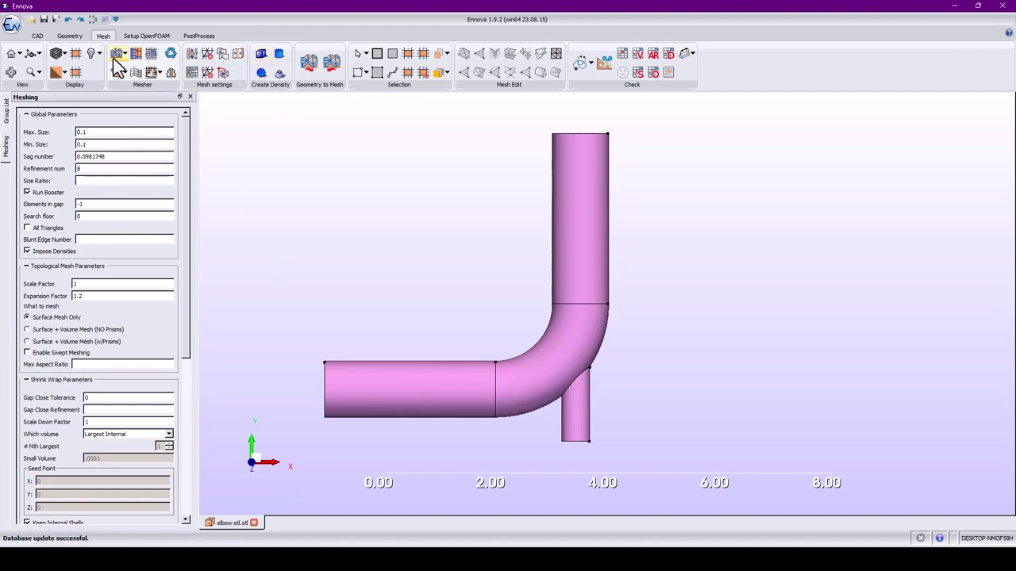
# Generate the surface mesh of the elbow and examine its triangles around the small side pipe and the whole model.
pyautogui.click(144, 60)
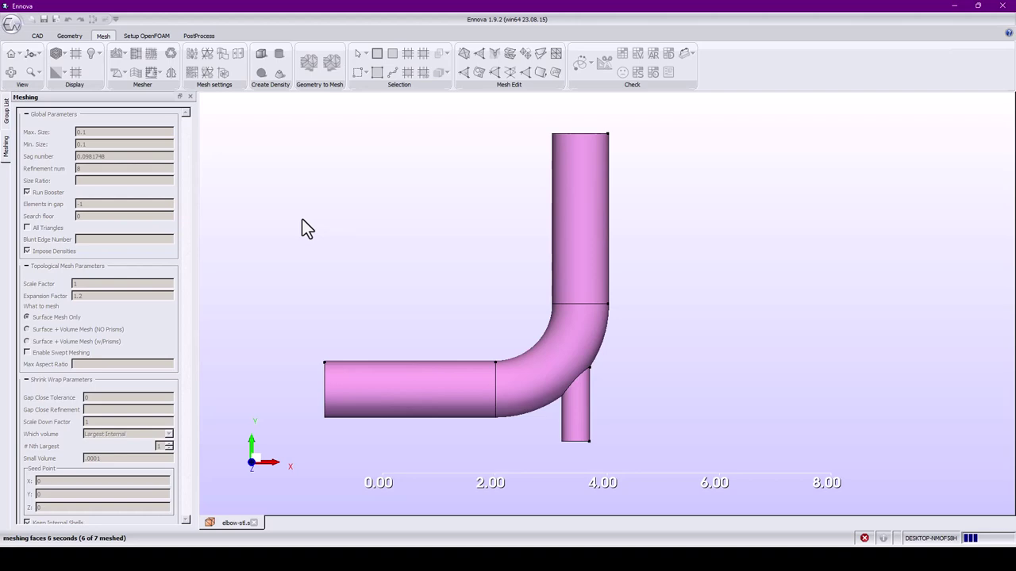
pyautogui.scroll(3, 488, 263)
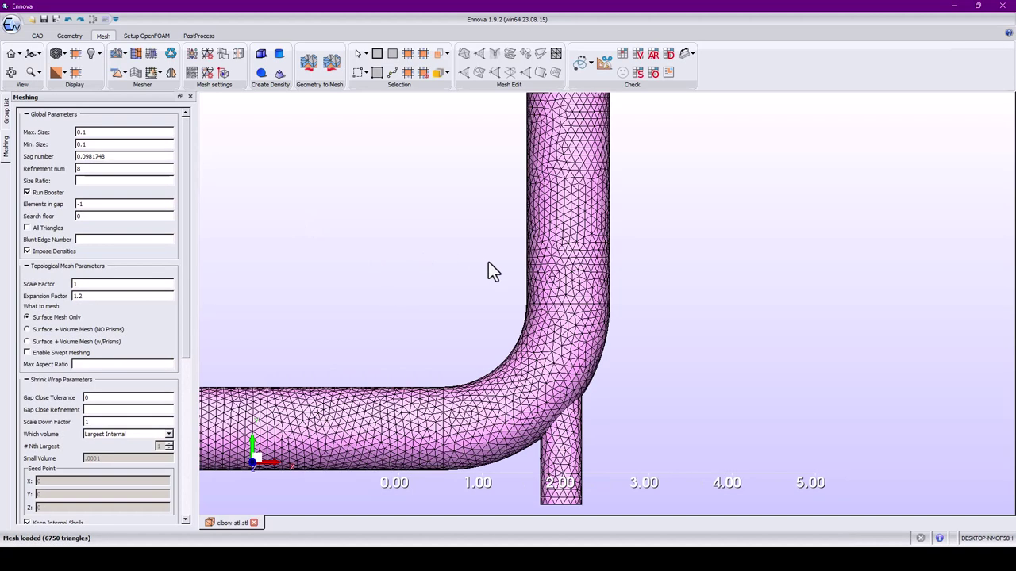
pyautogui.moveTo(534, 385); pyautogui.dragTo(601, 277, button='middle')
pyautogui.moveTo(601, 277); pyautogui.dragTo(444, 191)
pyautogui.scroll(5, 617, 287)
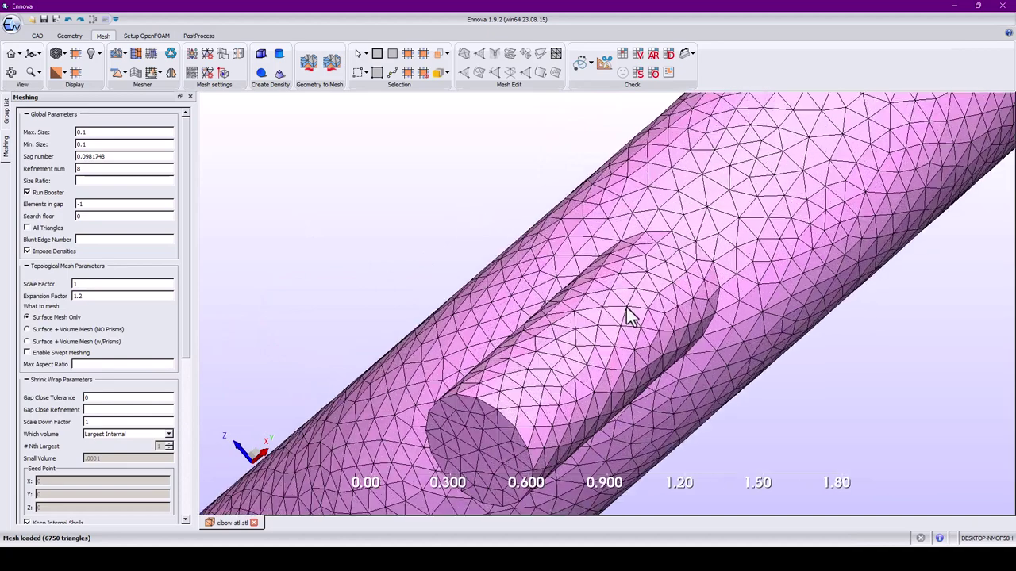
pyautogui.moveTo(629, 316); pyautogui.dragTo(601, 221)
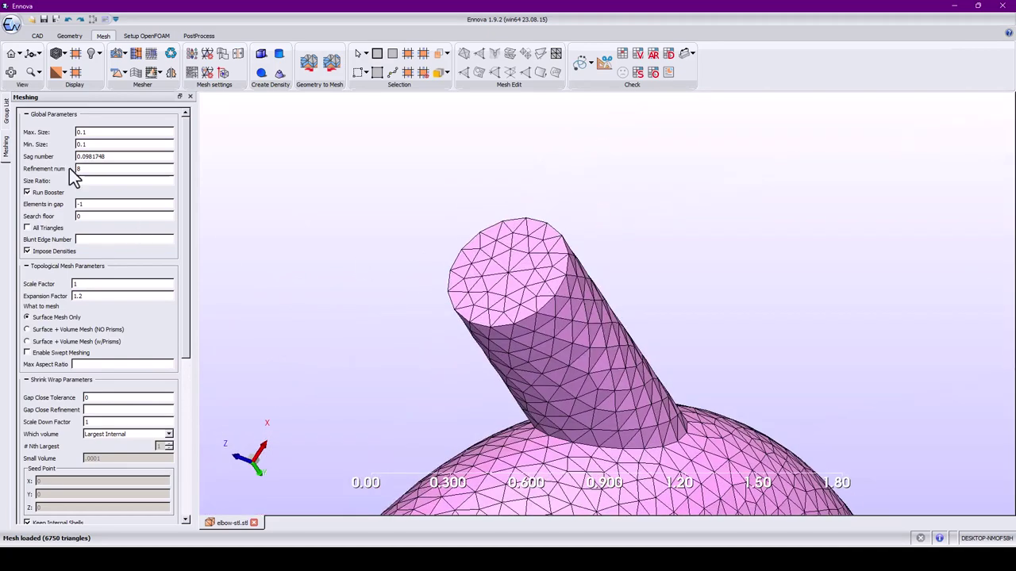
pyautogui.scroll(-8, 572, 322)
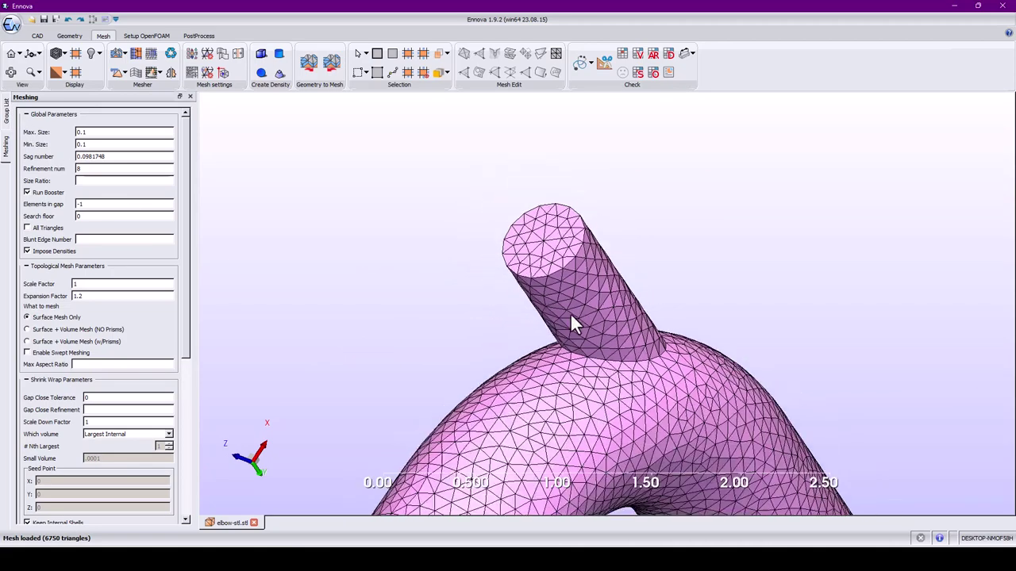
pyautogui.moveTo(620, 345); pyautogui.dragTo(642, 373)
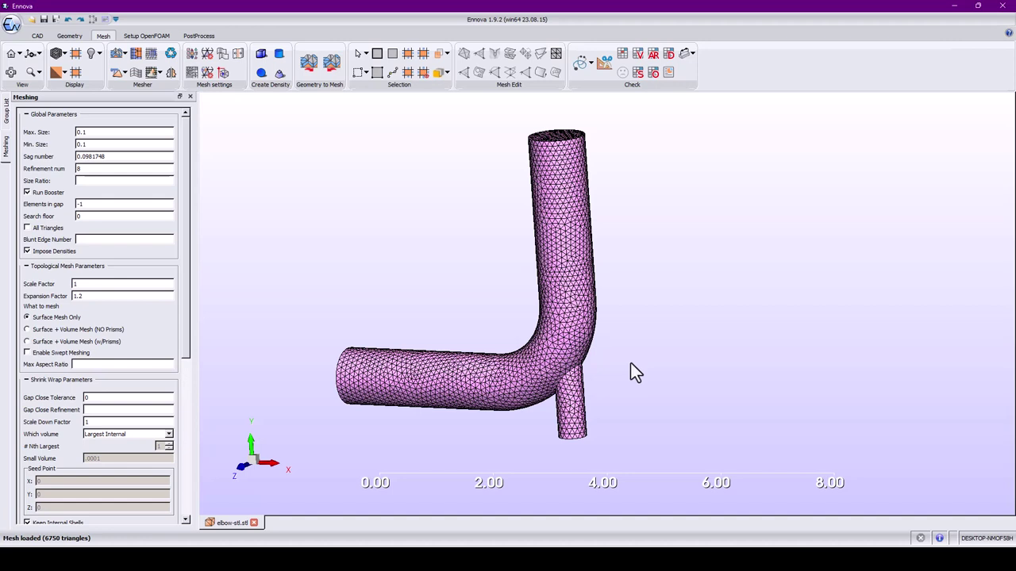
# Export the elbow-stl surface mesh as an STL file into a new test1 directory inside the geometries folder.
pyautogui.click(5, 113)
pyautogui.click(82, 170)
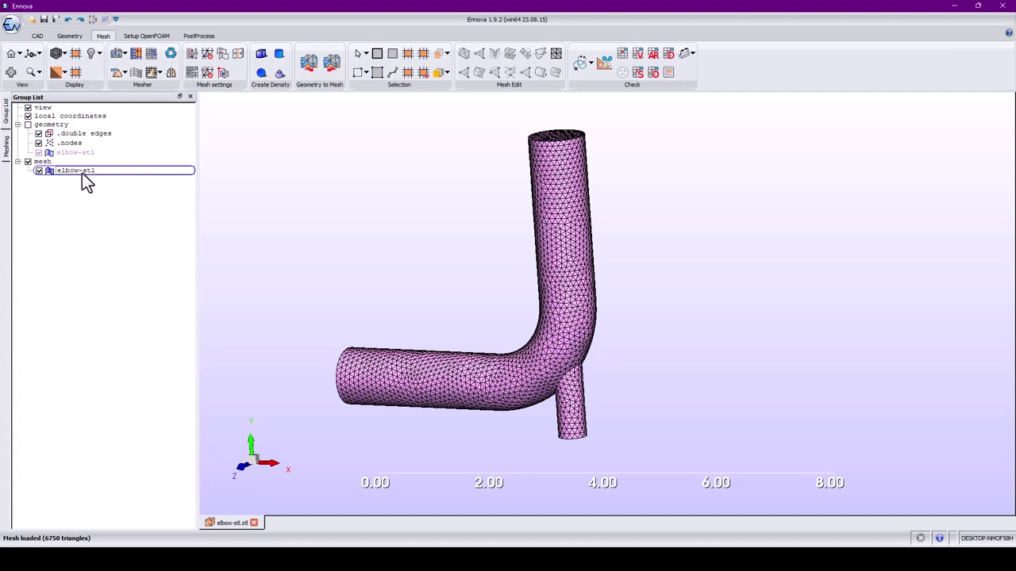
pyautogui.rightClick(82, 170)
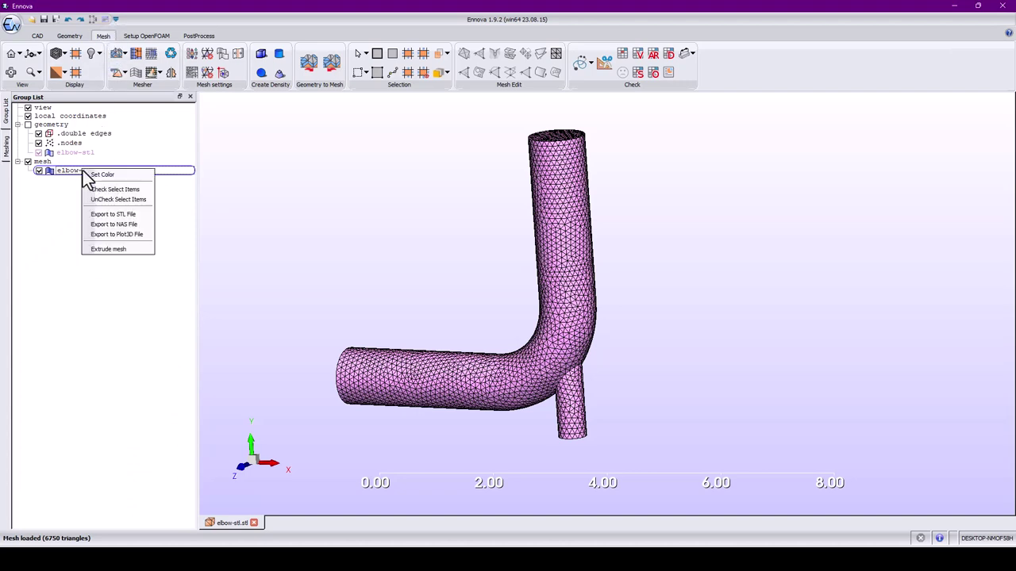
pyautogui.click(111, 217)
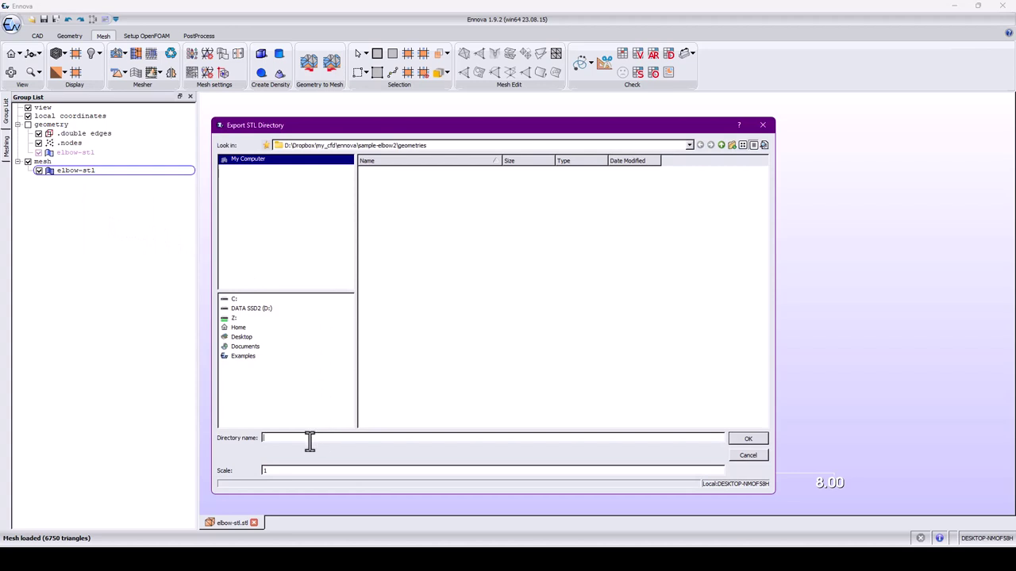
pyautogui.write('stl')
pyautogui.press('Return')
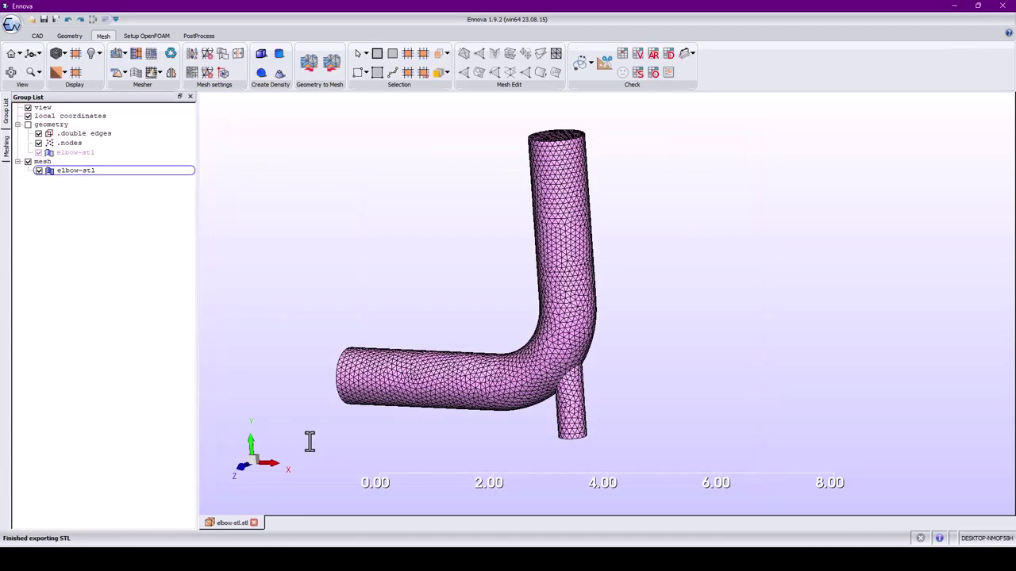
# Switch to File Explorer, open the test1 folder in geometries and open the exported elbow-stl.stl in Meshmixer.
pyautogui.moveTo(265, 540)
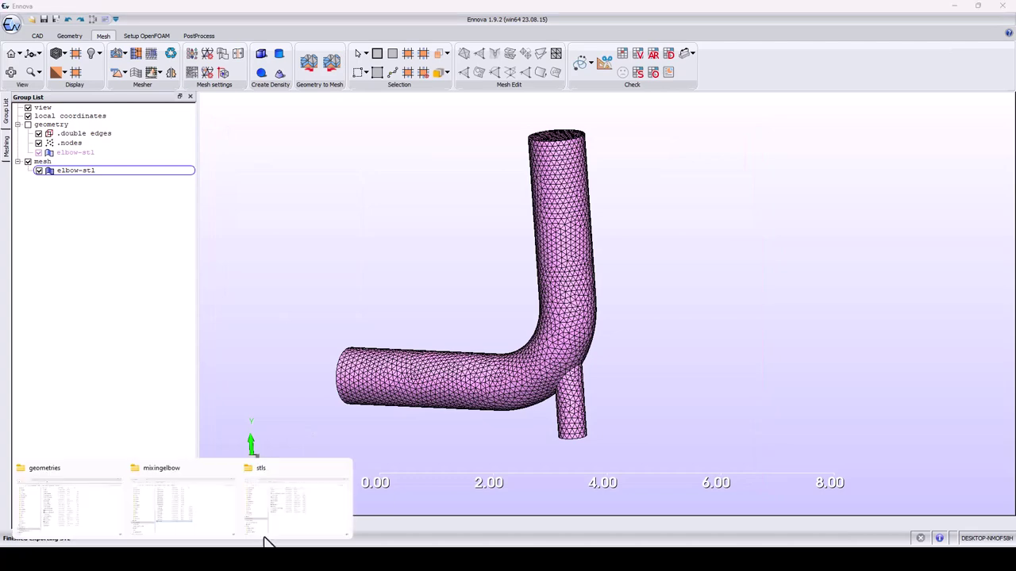
pyautogui.moveTo(119, 518)
pyautogui.click(86, 527)
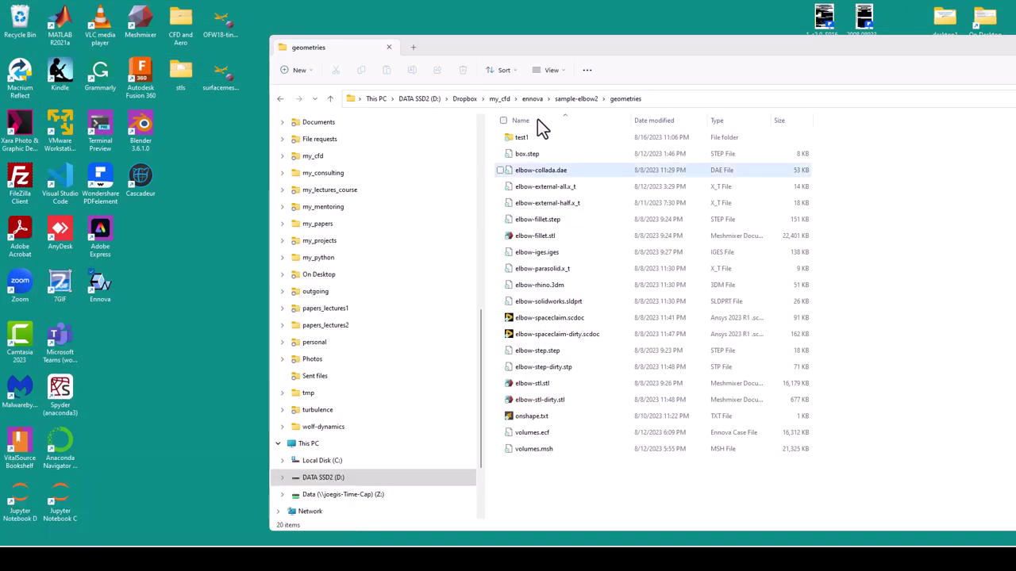
pyautogui.click(522, 139)
pyautogui.doubleClick(527, 137)
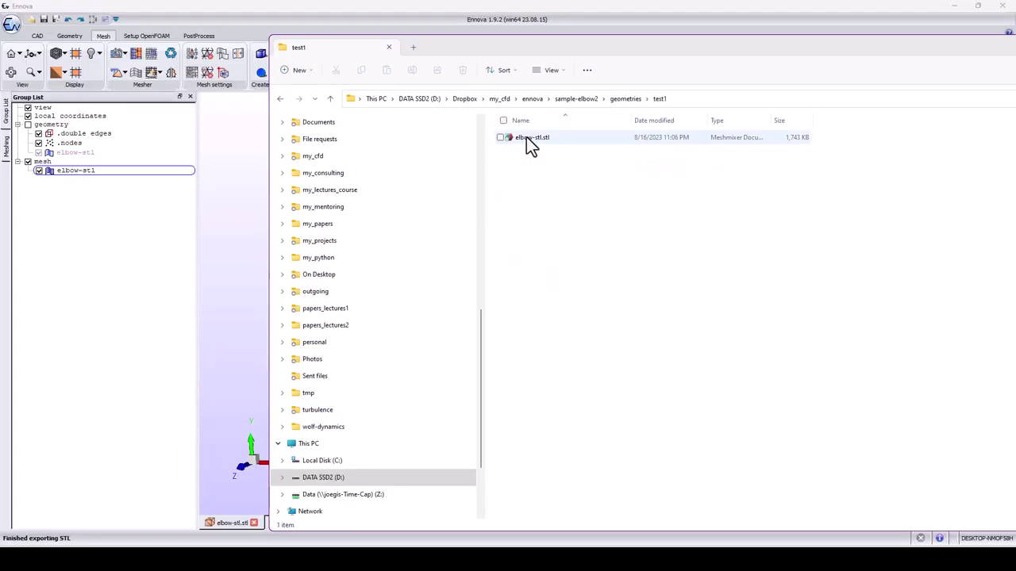
pyautogui.click(526, 138)
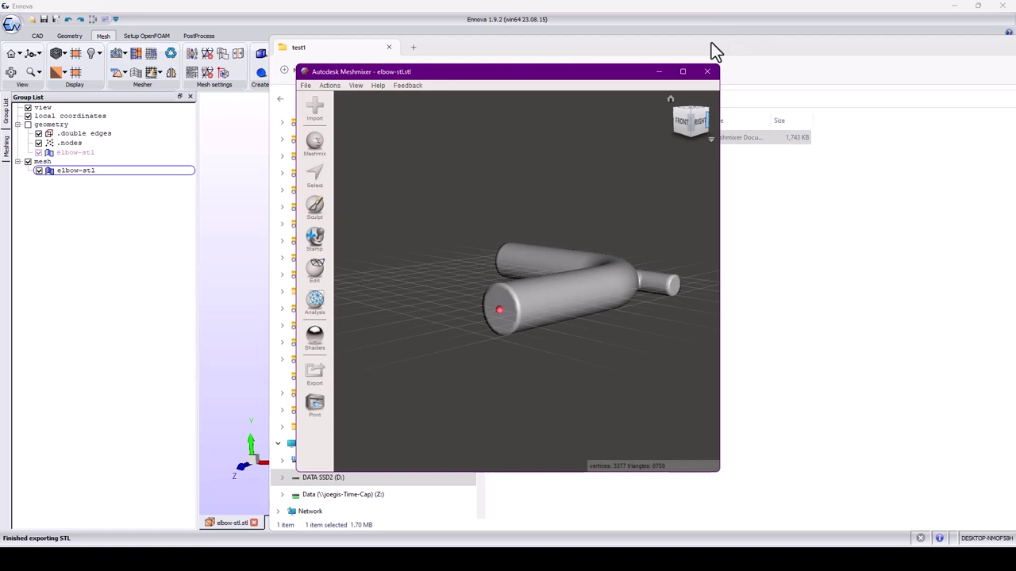
# Maximize Meshmixer, show the elbow's wireframe to examine the exported triangles, and return to Ennova.
pyautogui.click(684, 72)
pyautogui.click(61, 17)
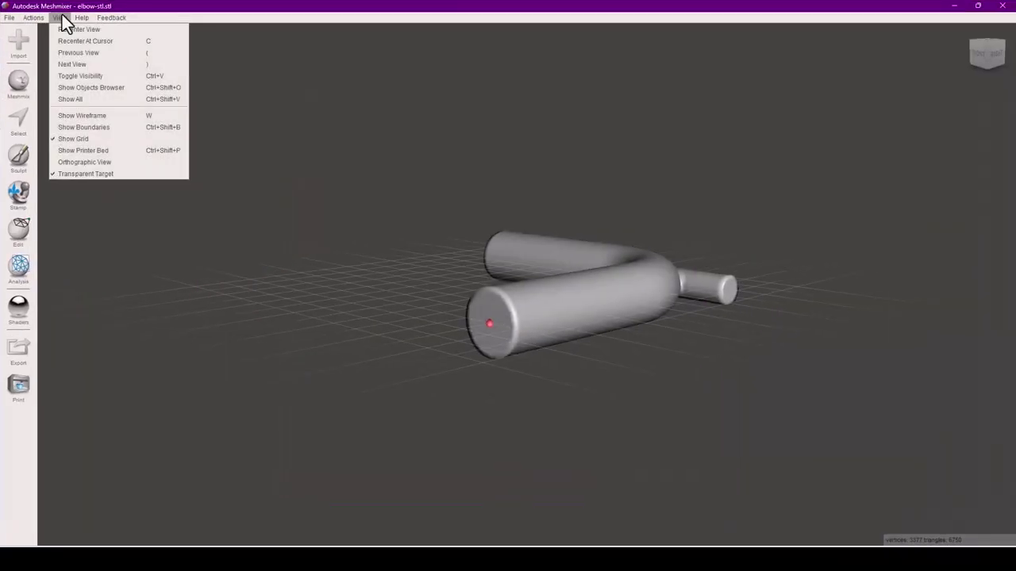
pyautogui.click(106, 125)
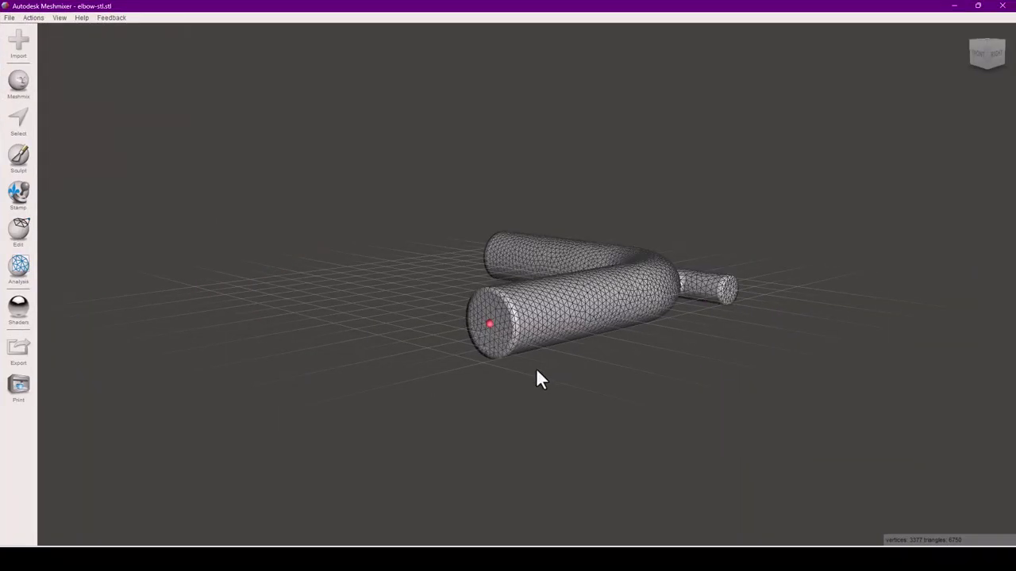
pyautogui.moveTo(538, 379); pyautogui.dragTo(528, 282, button='right')
pyautogui.click(948, 8)
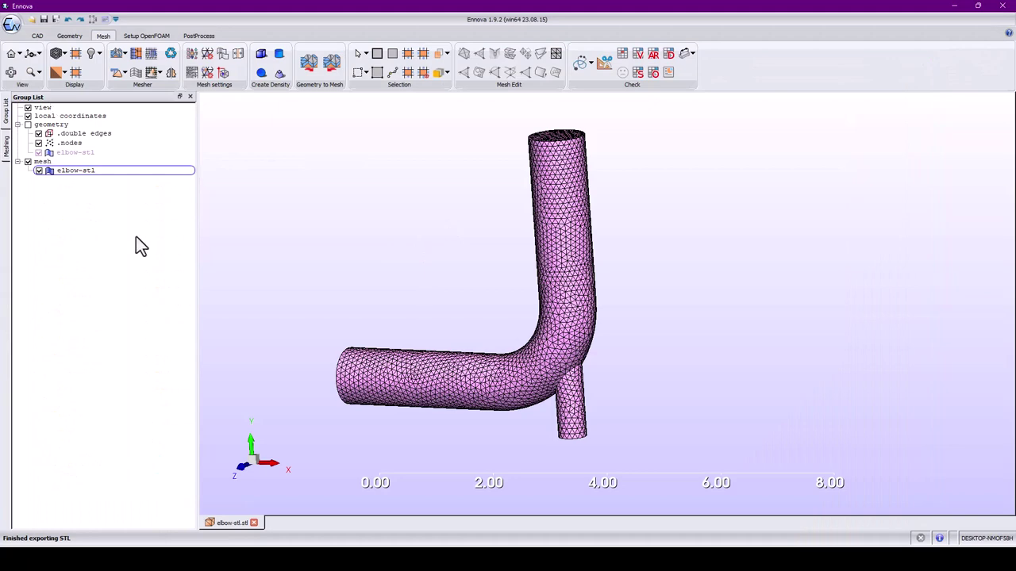
# Open the exported elbow-stl.stl from the test1 folder in Ennova as geometry.
pyautogui.click(32, 19)
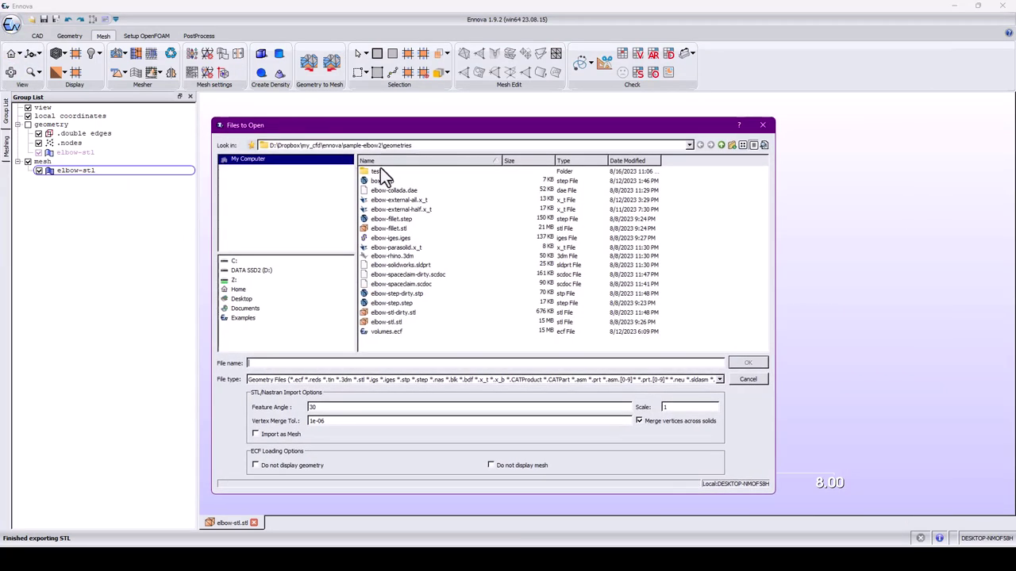
pyautogui.doubleClick(381, 172)
pyautogui.doubleClick(391, 174)
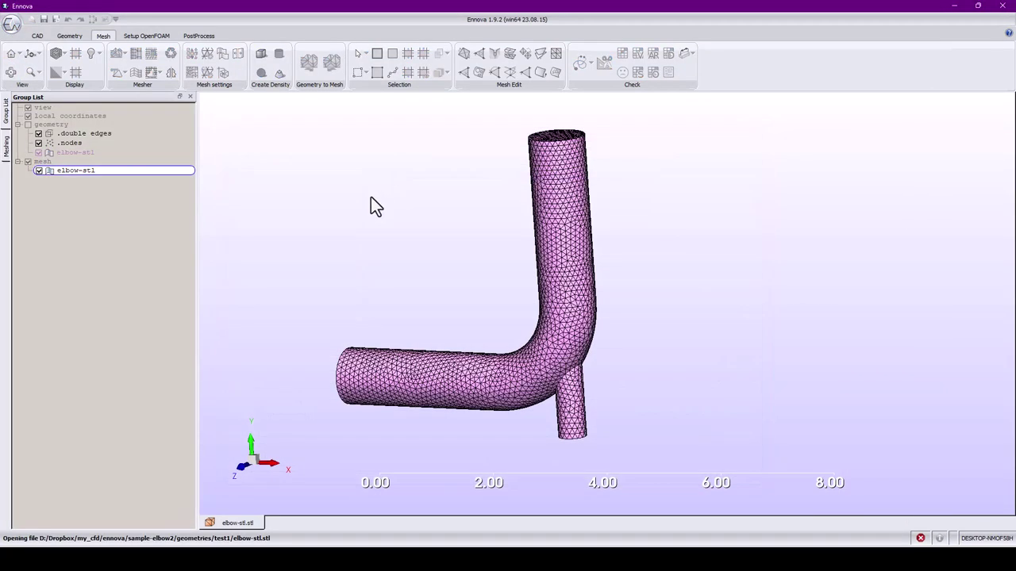
# Examine the faceting of the reopened elbow along the straight pipe, the bend and the small side pipe.
pyautogui.moveTo(489, 424); pyautogui.dragTo(541, 414)
pyautogui.moveTo(541, 415); pyautogui.dragTo(547, 256, button='right')
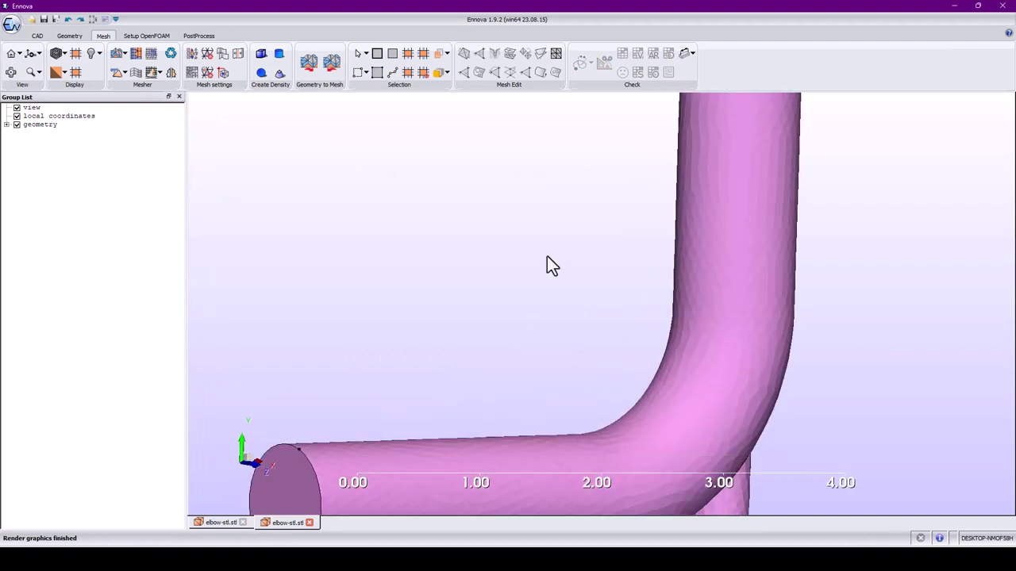
pyautogui.moveTo(492, 475); pyautogui.dragTo(535, 264, button='middle')
pyautogui.scroll(3, 535, 265)
pyautogui.moveTo(502, 310); pyautogui.dragTo(671, 280, button='middle')
pyautogui.scroll(4, 476, 270)
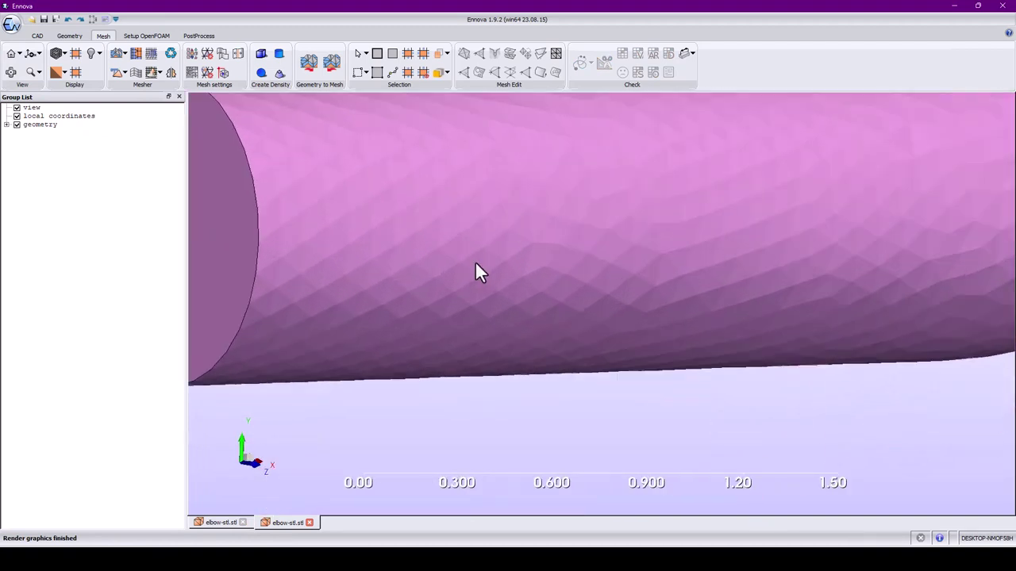
pyautogui.scroll(1, 666, 305)
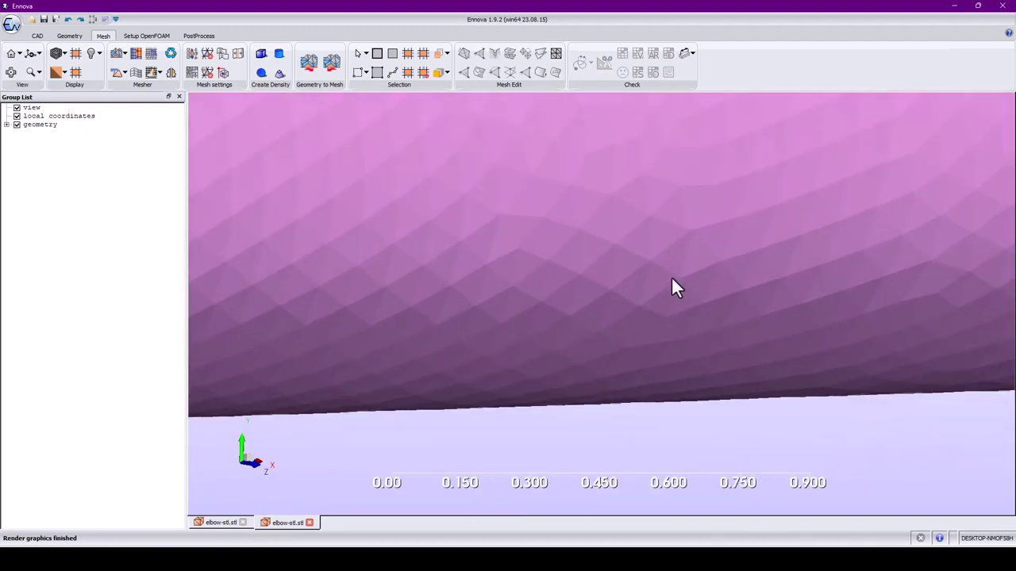
pyautogui.scroll(-7, 671, 281)
pyautogui.moveTo(592, 298); pyautogui.dragTo(657, 299)
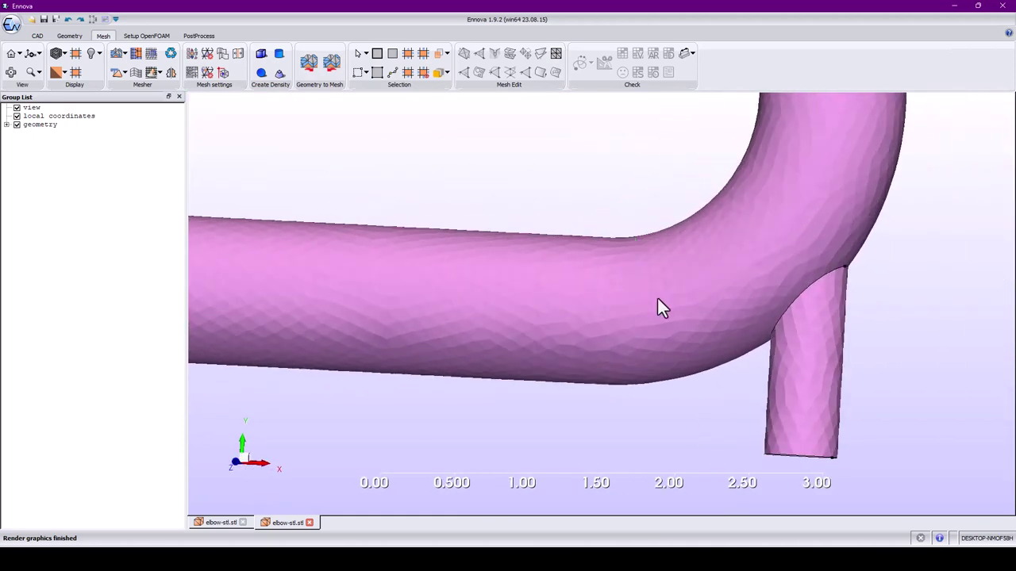
pyautogui.moveTo(739, 299); pyautogui.dragTo(500, 296, button='middle')
pyautogui.scroll(-4, 591, 284)
pyautogui.scroll(4, 607, 286)
pyautogui.scroll(3, 609, 296)
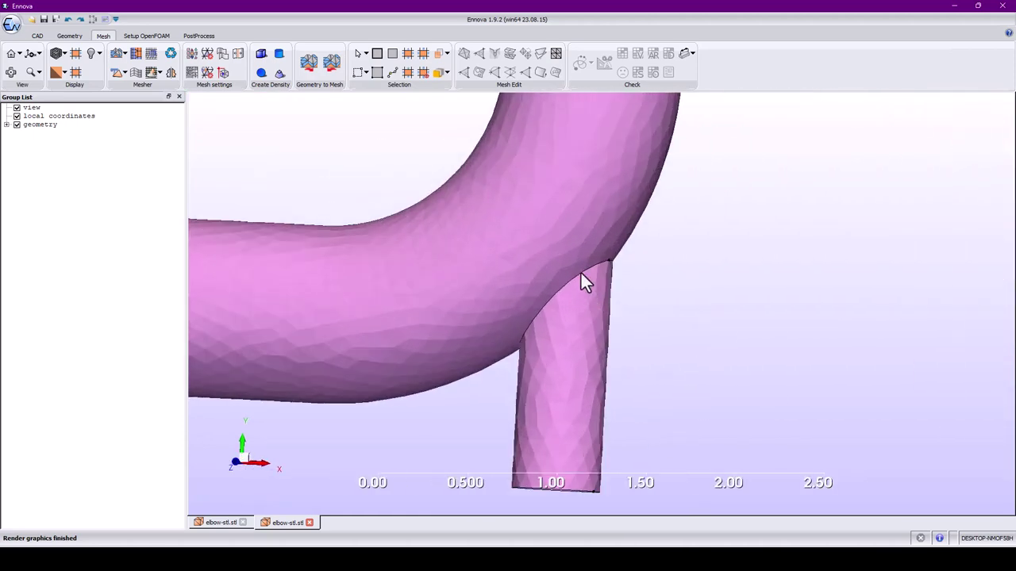
pyautogui.moveTo(583, 281); pyautogui.dragTo(157, 180)
# Create feature edges on the reopened elbow-stl geometry with a sharp edge angle of 10.
pyautogui.doubleClick(24, 124)
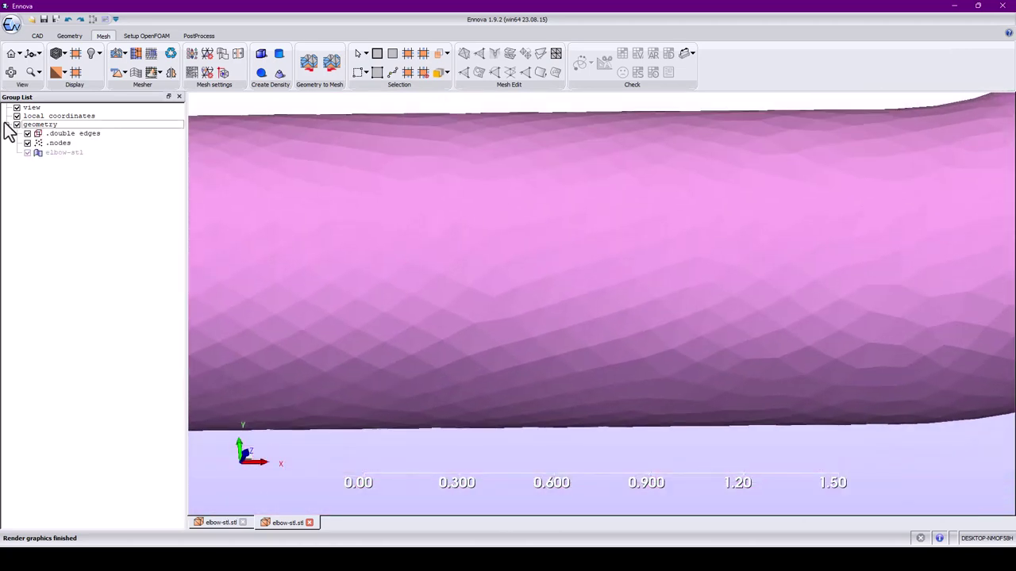
pyautogui.click(66, 155)
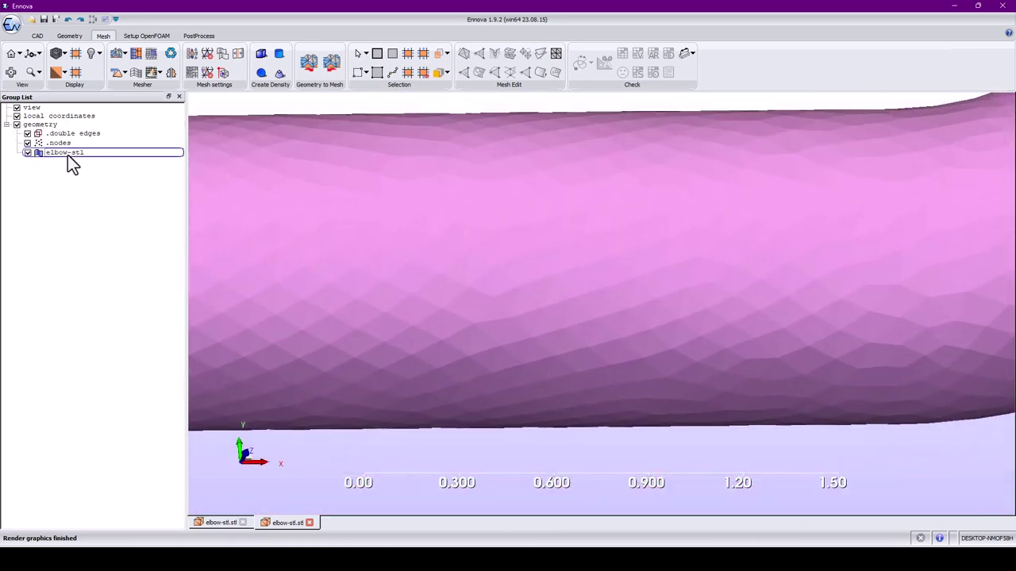
pyautogui.rightClick(67, 155)
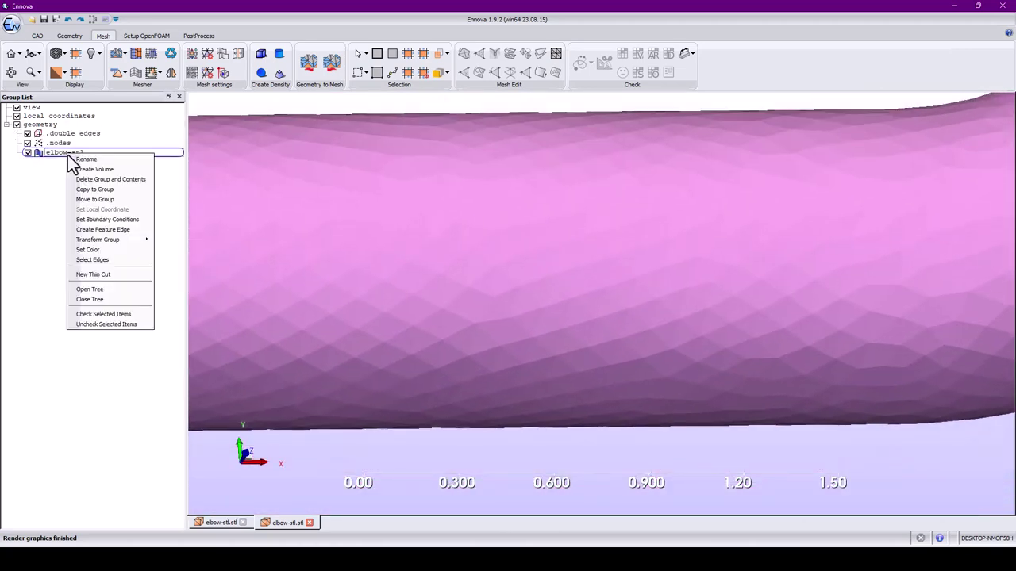
pyautogui.click(97, 229)
pyautogui.click(309, 122)
pyautogui.press('BackSpace')
pyautogui.press('BackSpace')
pyautogui.press('BackSpace')
pyautogui.press('BackSpace')
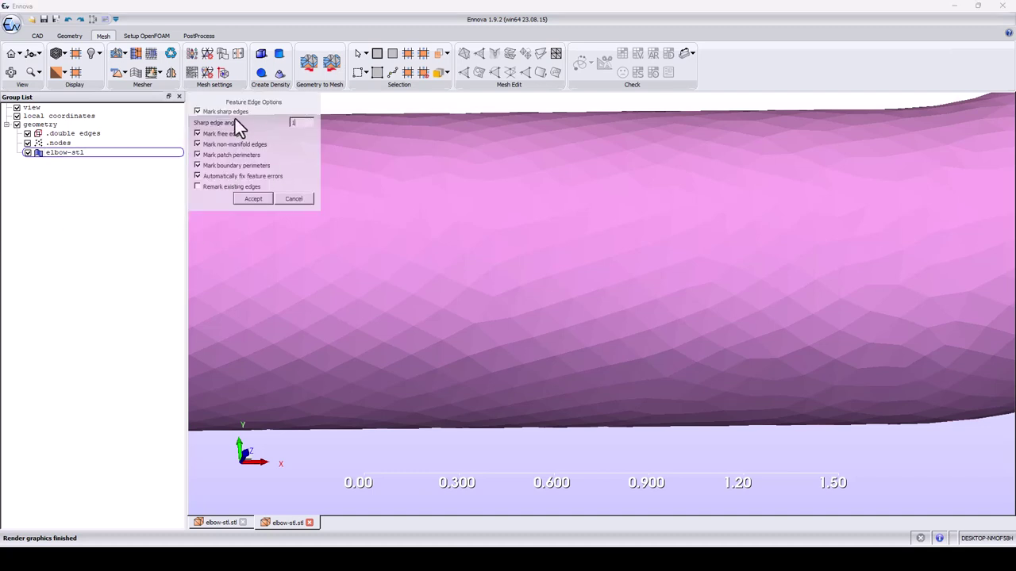
pyautogui.write('10')
pyautogui.click(261, 201)
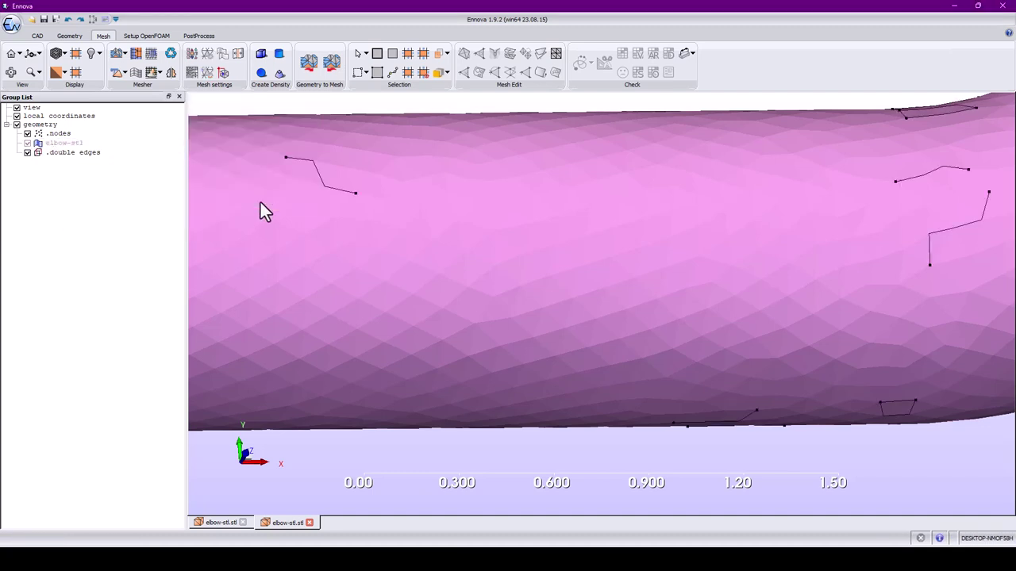
# Examine the marked feature edges across the whole elbow, and close the reopened file without saving changes.
pyautogui.scroll(2, 373, 238)
pyautogui.scroll(-5, 382, 246)
pyautogui.moveTo(415, 259); pyautogui.dragTo(535, 218, button='middle')
pyautogui.moveTo(503, 180)
pyautogui.mouseDown(button='middle')
pyautogui.moveTo(530, 246)
pyautogui.moveTo(618, 263)
pyautogui.moveTo(623, 310)
pyautogui.moveTo(611, 356)
pyautogui.moveTo(599, 313)
pyautogui.moveTo(511, 324)
pyautogui.moveTo(562, 286)
pyautogui.moveTo(542, 226)
pyautogui.moveTo(537, 286)
pyautogui.moveTo(527, 297)
pyautogui.moveTo(544, 305)
pyautogui.moveTo(522, 311)
pyautogui.moveTo(512, 283)
pyautogui.moveTo(499, 288)
pyautogui.mouseUp(button='middle')
pyautogui.scroll(-3, 524, 295)
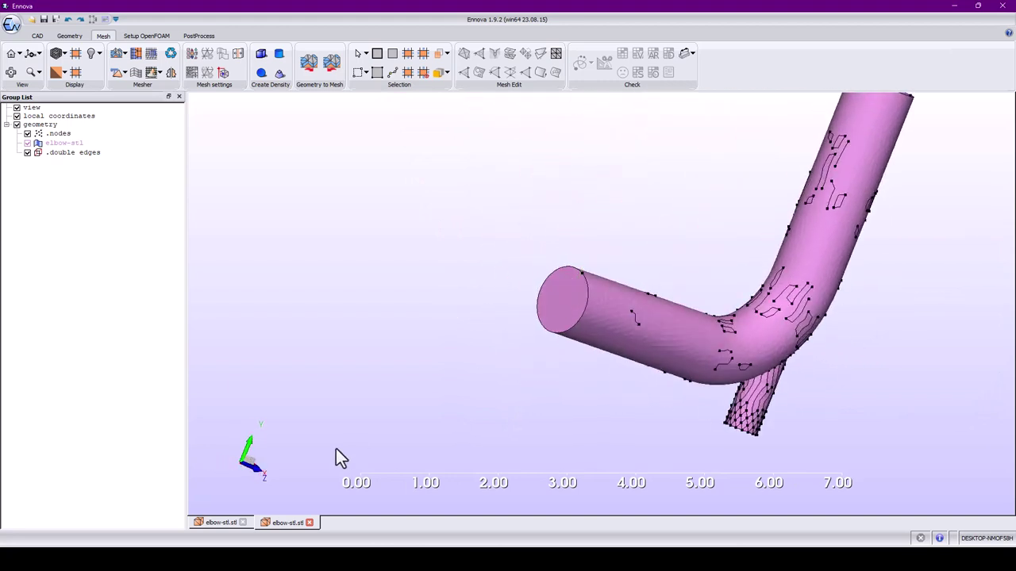
pyautogui.click(310, 523)
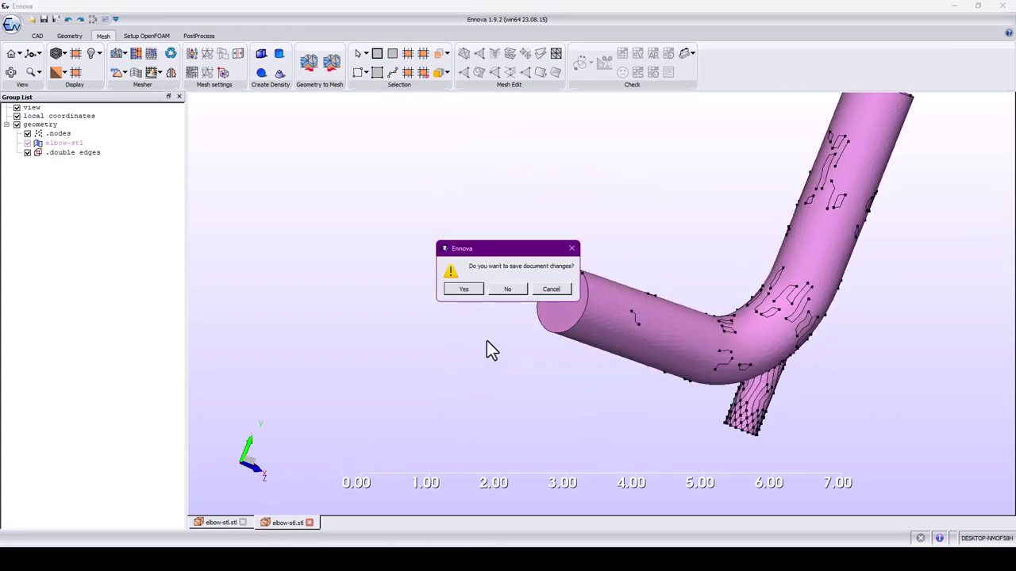
pyautogui.click(507, 291)
pyautogui.scroll(2, 437, 353)
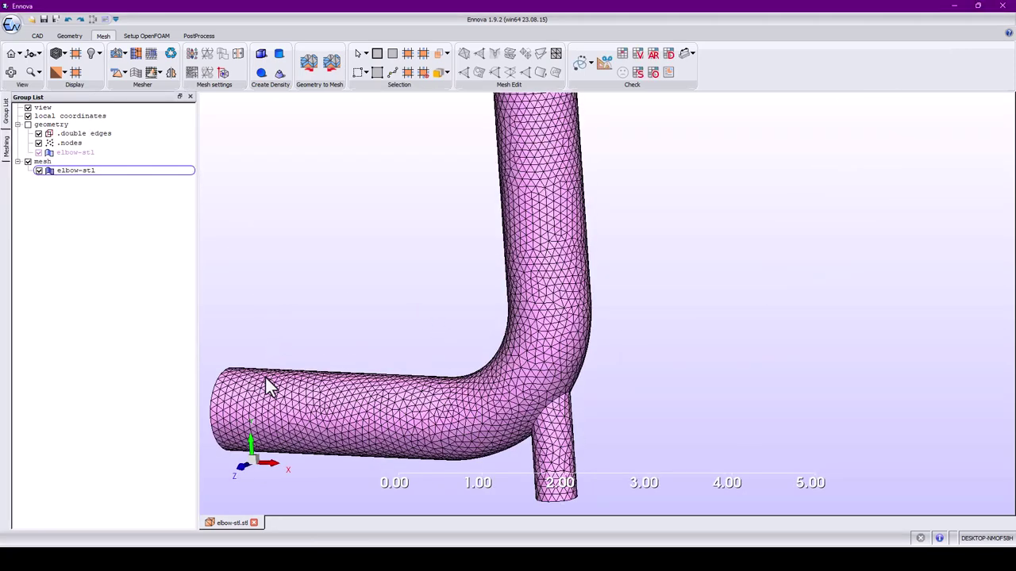
pyautogui.scroll(3, 542, 315)
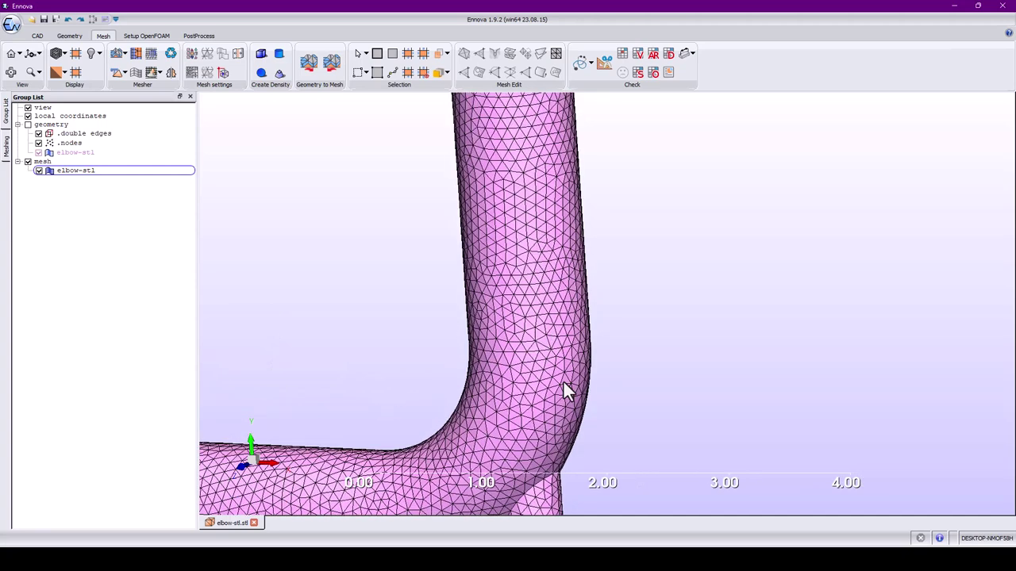
pyautogui.moveTo(522, 168); pyautogui.dragTo(549, 268, button='middle')
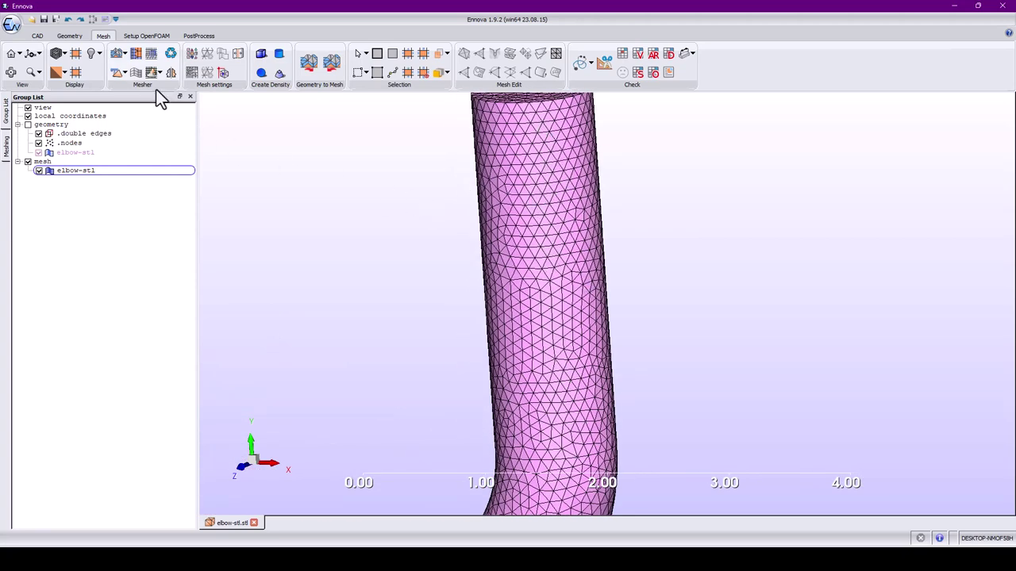
pyautogui.click(68, 153)
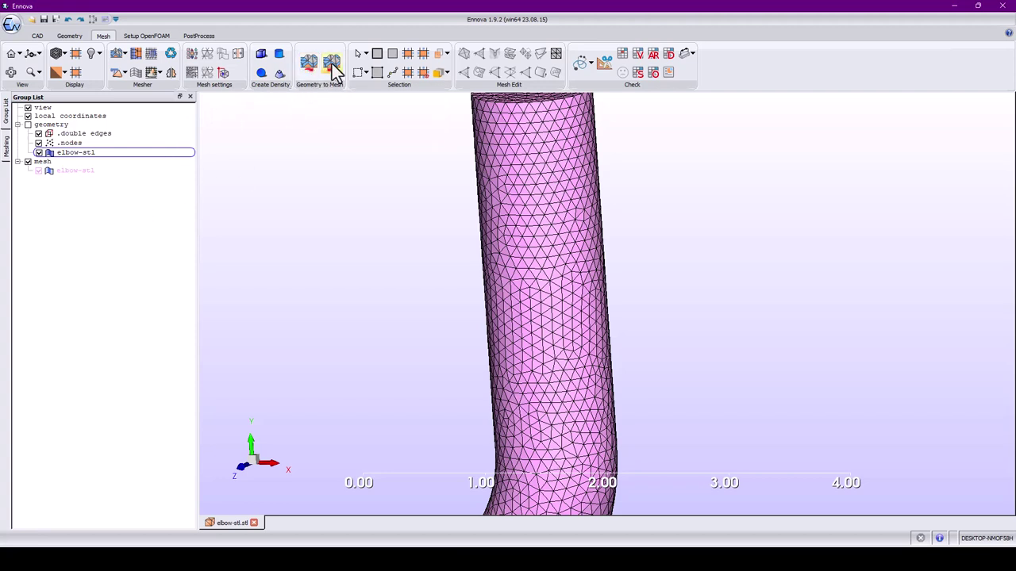
pyautogui.click(71, 171)
pyautogui.rightClick(71, 173)
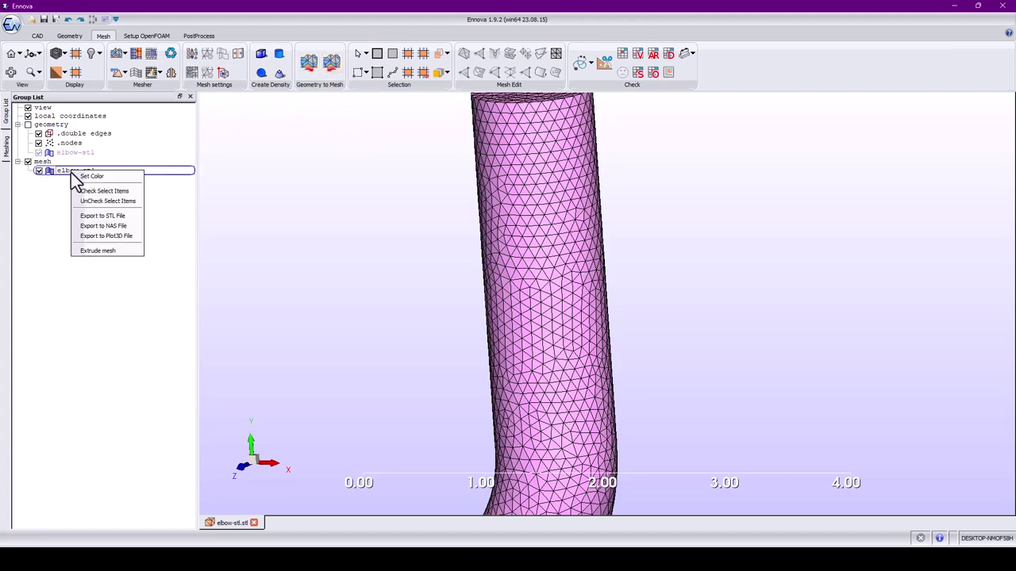
pyautogui.click(15, 222)
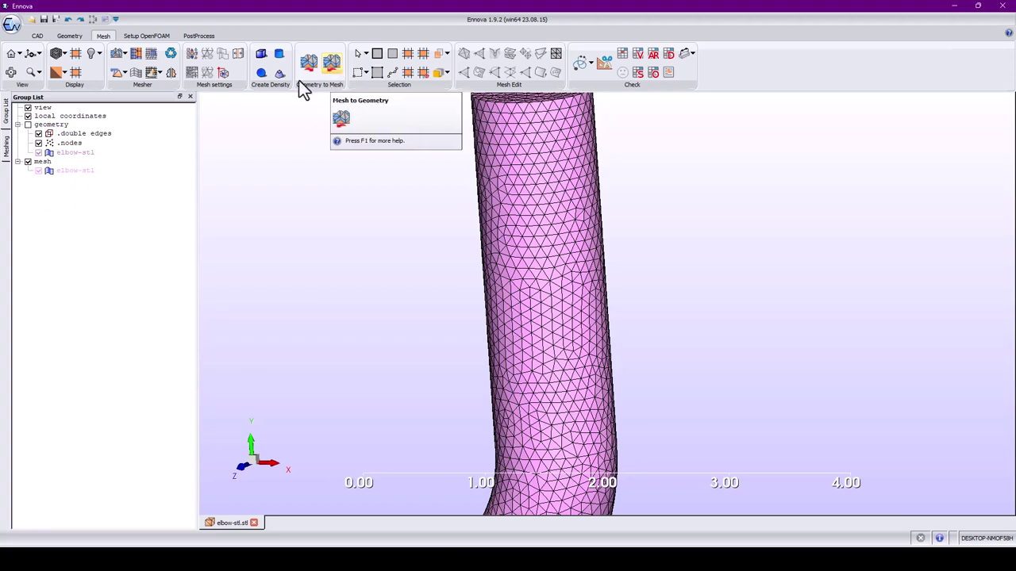
# Compare the elbow geometry with the surface mesh at the upper pipe end, leaving only the mesh elbow-stl group shown.
pyautogui.click(28, 126)
pyautogui.click(38, 170)
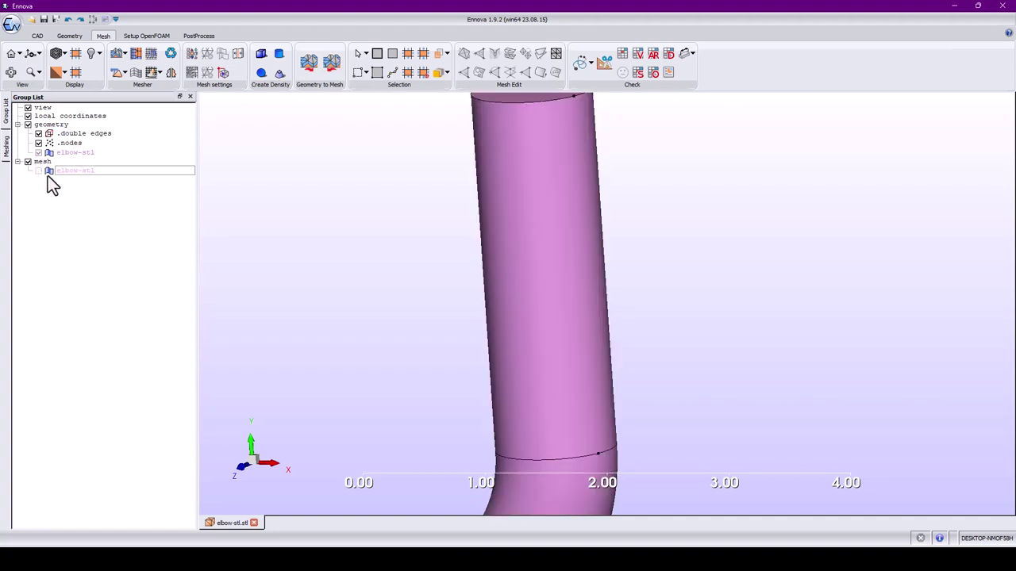
pyautogui.moveTo(539, 232); pyautogui.dragTo(534, 305, button='middle')
pyautogui.scroll(2, 535, 305)
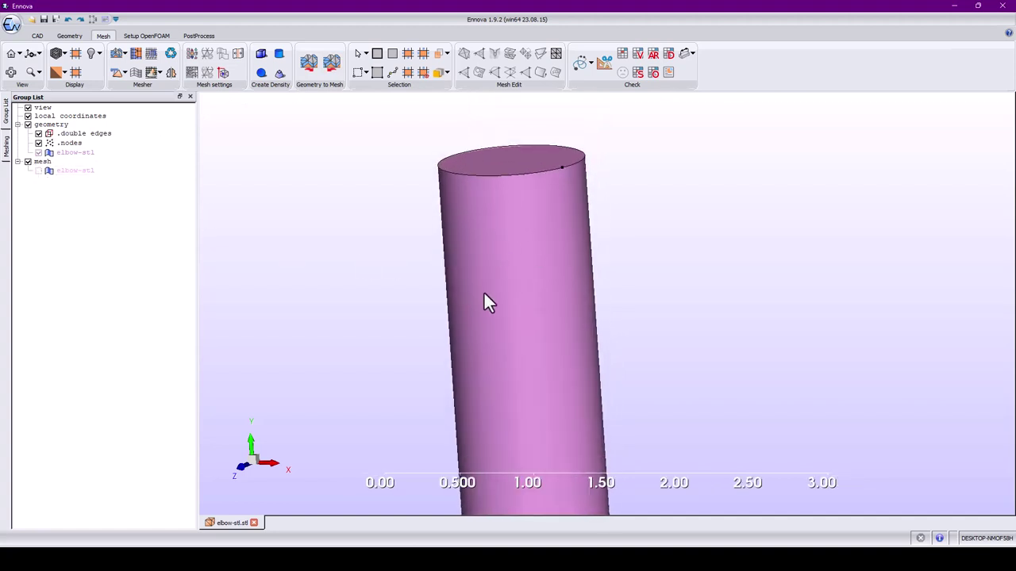
pyautogui.click(40, 172)
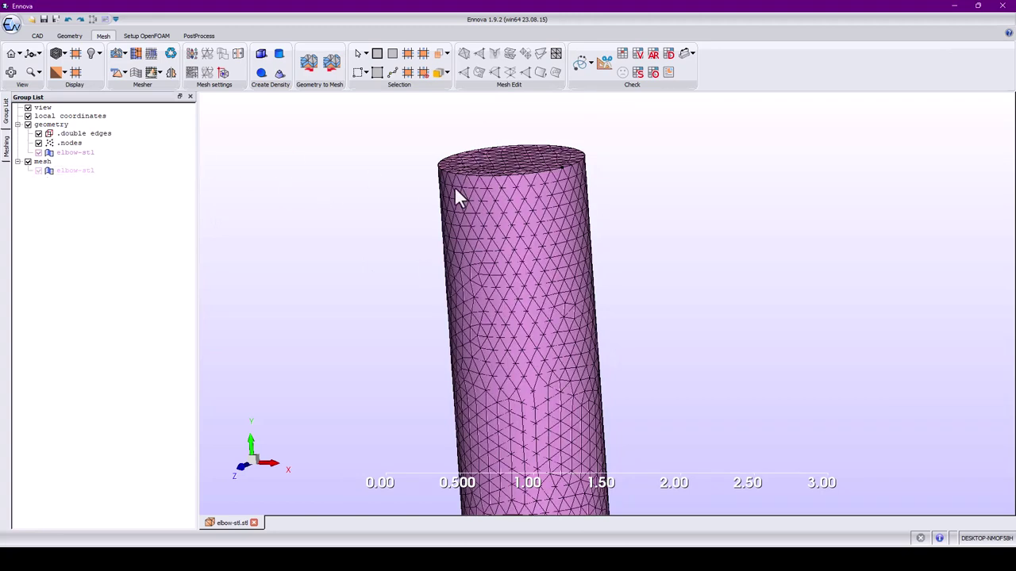
pyautogui.click(39, 153)
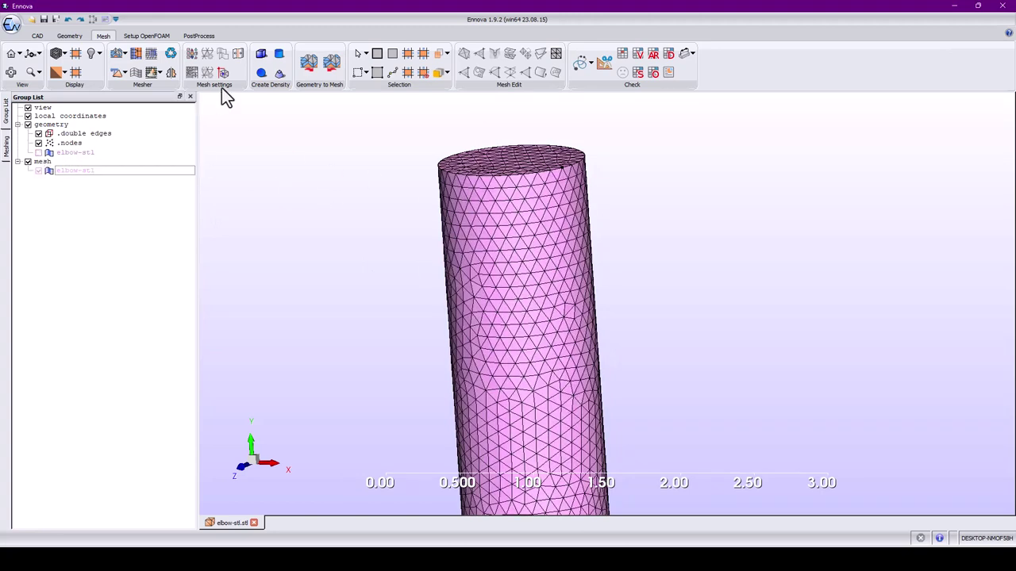
# Replace the existing geometry with new geometry created from the surface mesh, and select the elbow-stl groups under geometry and mesh.
pyautogui.click(334, 68)
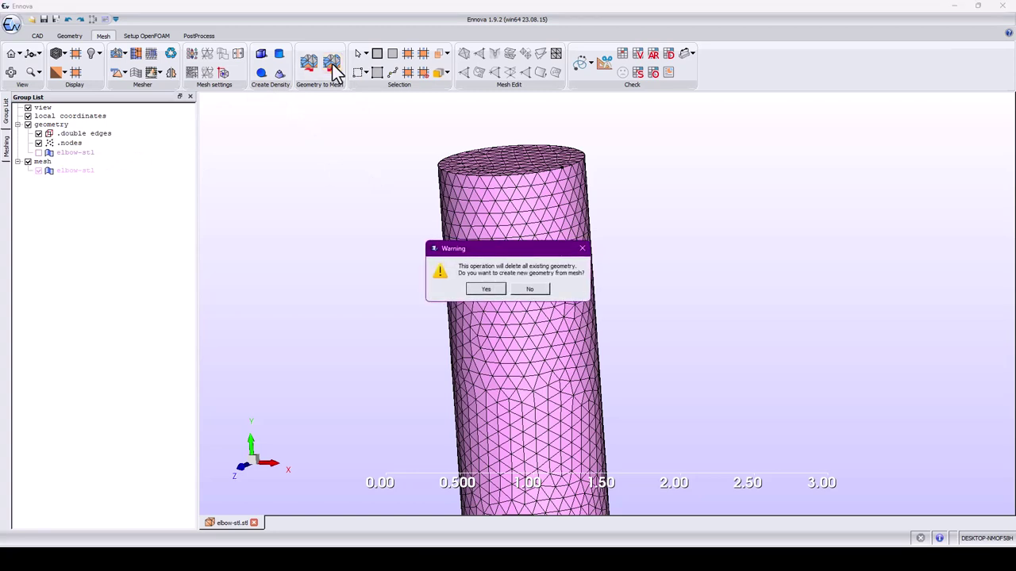
pyautogui.click(484, 291)
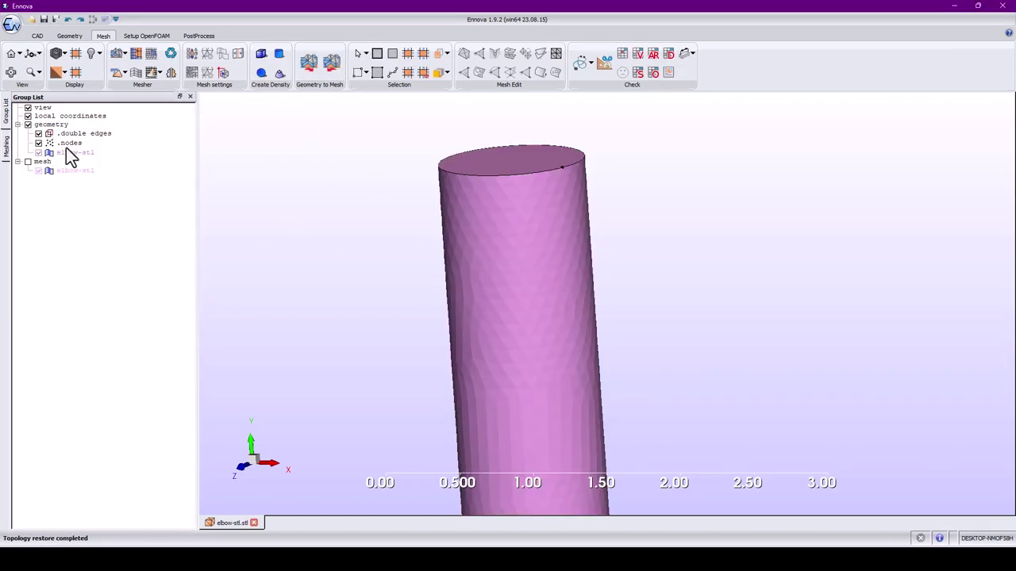
pyautogui.click(64, 153)
pyautogui.click(39, 171)
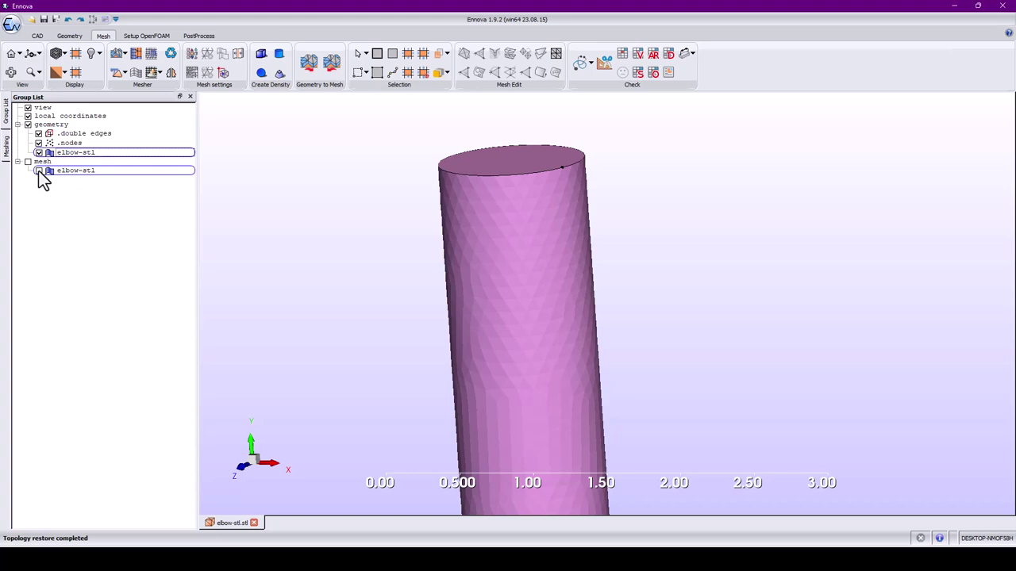
# Examine the faceting of the mesh-based elbow geometry along the bend, the side pipe and the horizontal pipe.
pyautogui.moveTo(318, 341); pyautogui.dragTo(392, 267, button='middle')
pyautogui.moveTo(354, 504); pyautogui.dragTo(386, 377, button='middle')
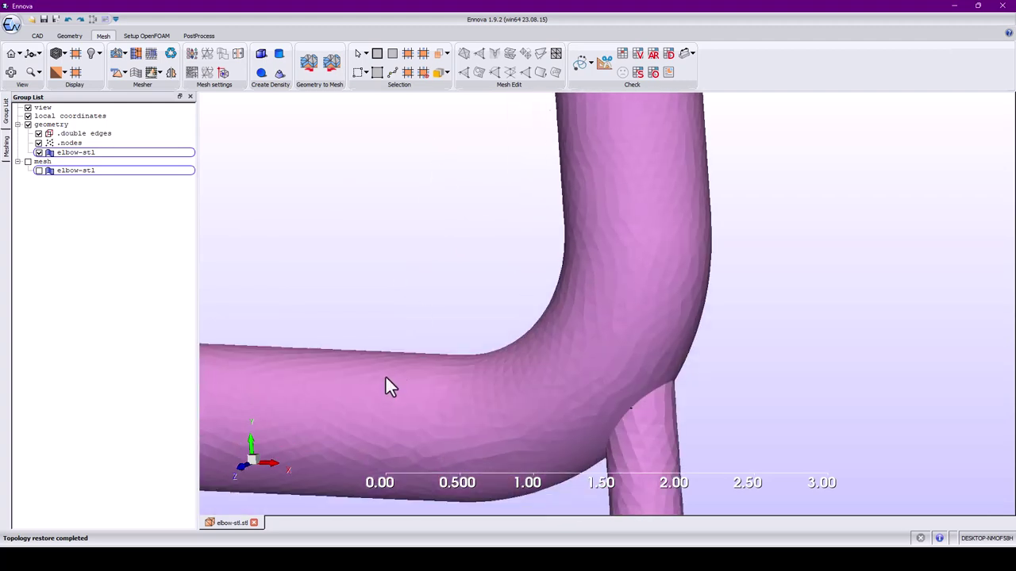
pyautogui.moveTo(251, 424); pyautogui.dragTo(367, 286, button='middle')
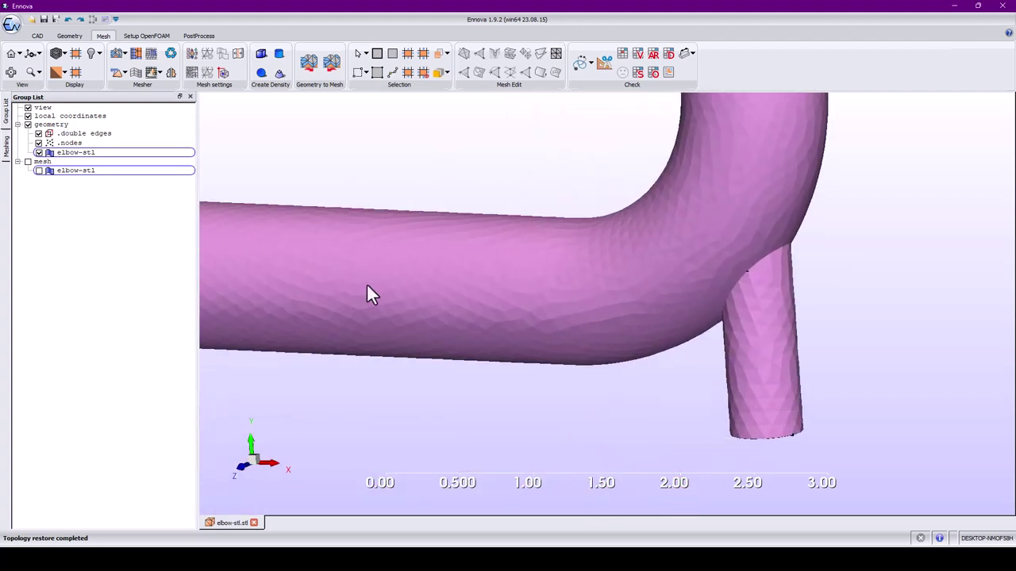
pyautogui.scroll(3, 320, 266)
pyautogui.click(316, 260)
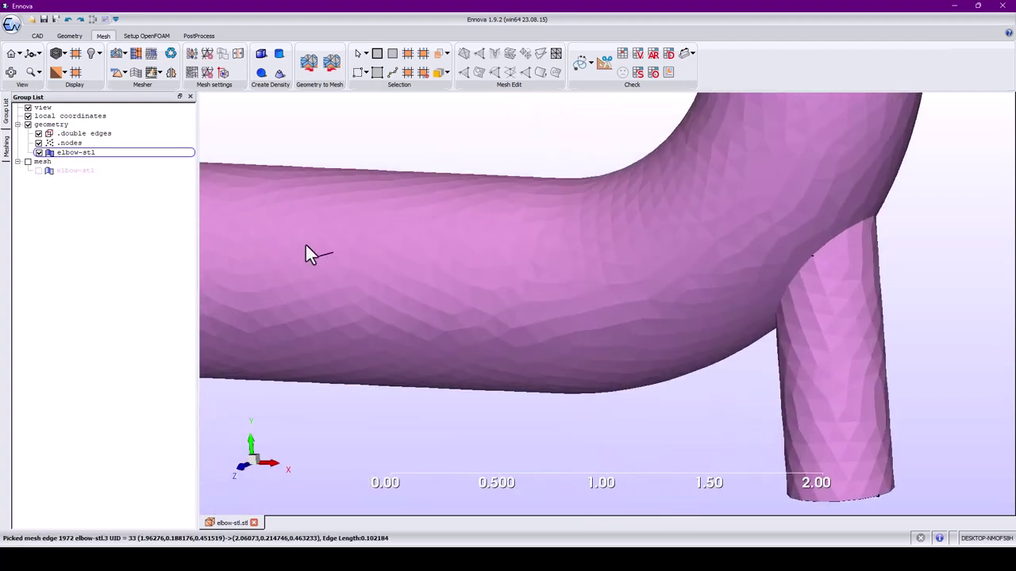
pyautogui.click(309, 241)
# Delete the existing mesh and generate a surface mesh directly from the elbow geometry's facets.
pyautogui.rightClick(43, 162)
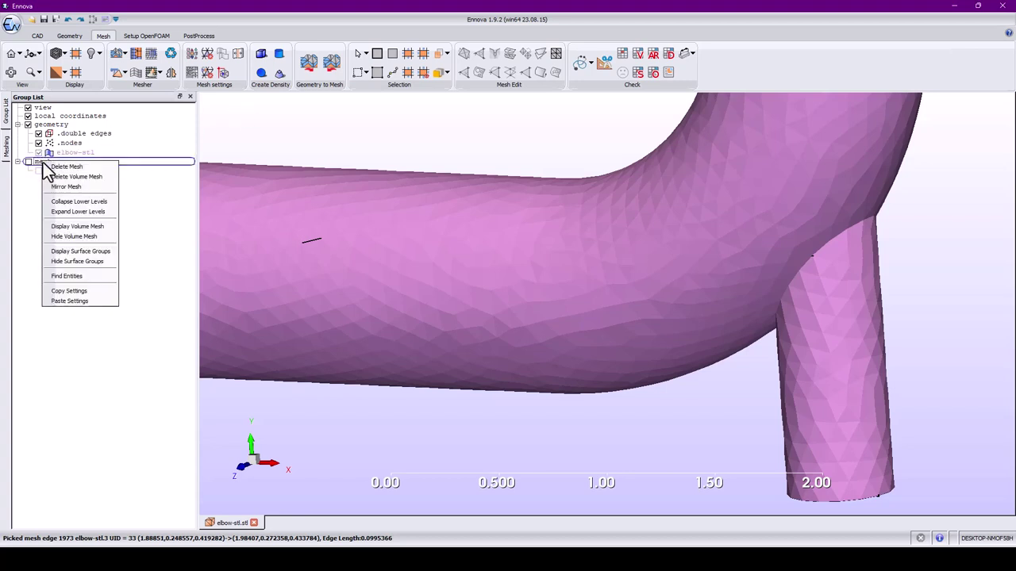
pyautogui.click(83, 168)
pyautogui.click(485, 289)
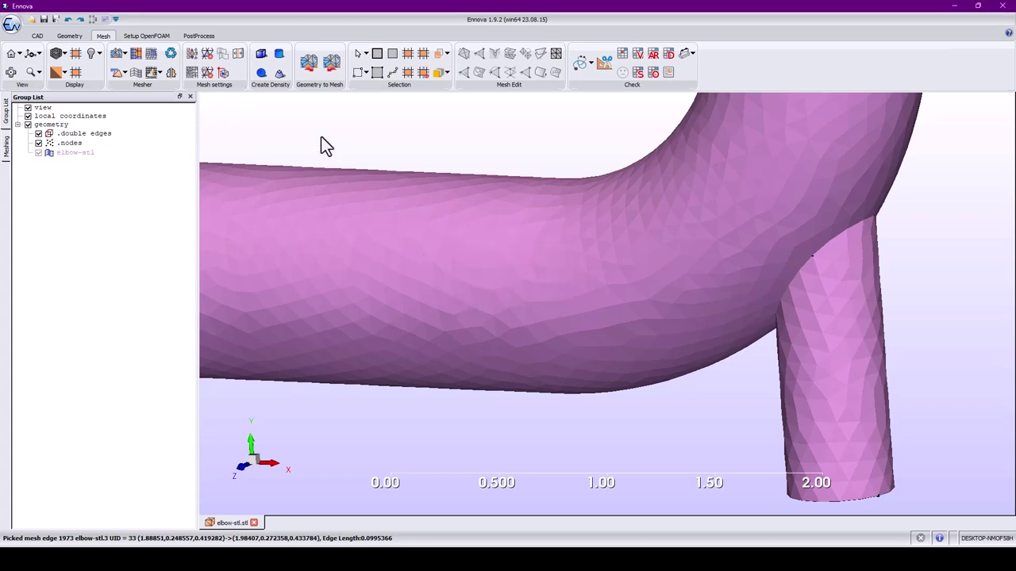
pyautogui.click(310, 63)
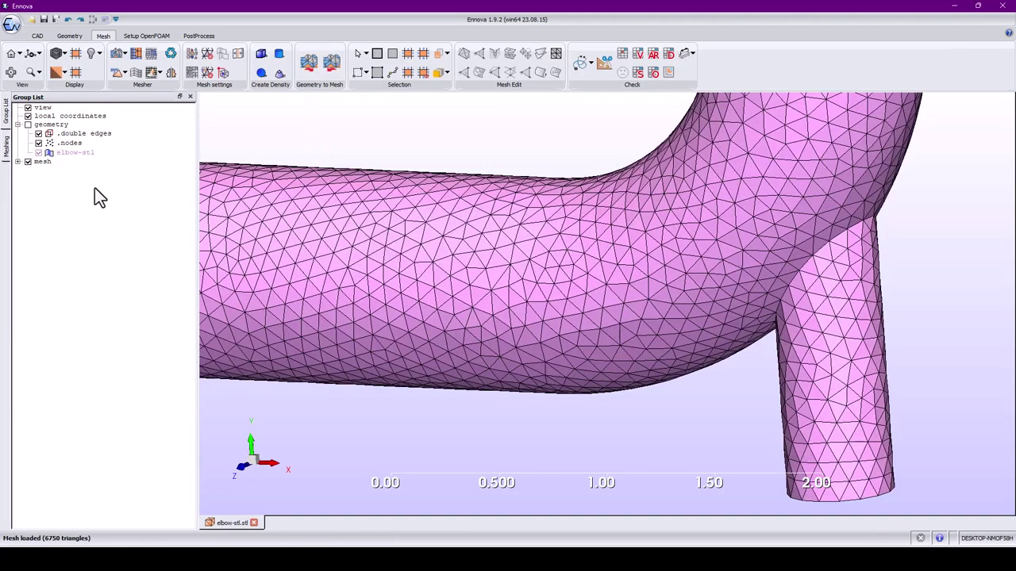
pyautogui.click(18, 163)
# Delete the six triangles surrounding one mesh node on the horizontal pipe to open a small hole.
pyautogui.scroll(4, 326, 263)
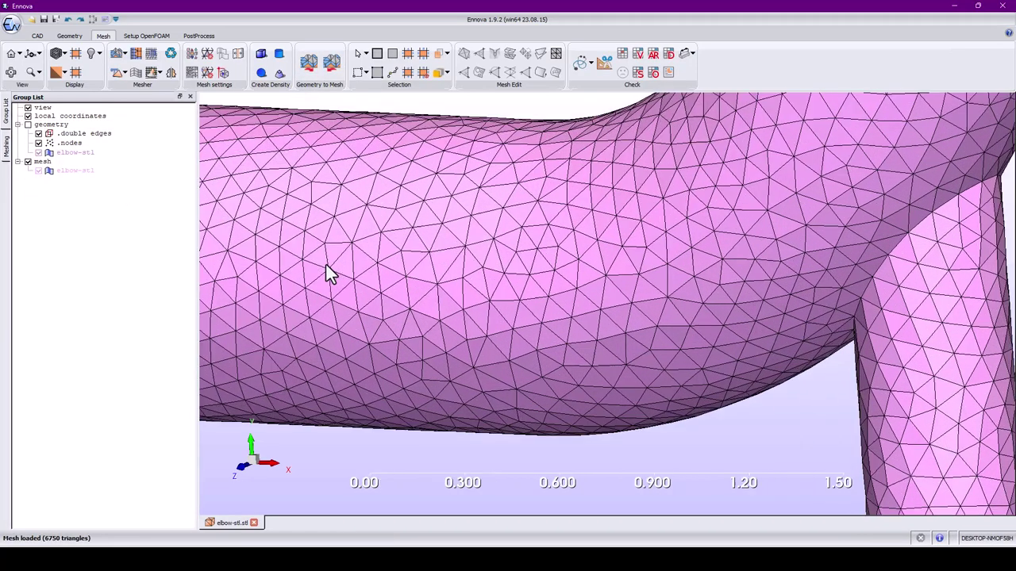
pyautogui.click(350, 248)
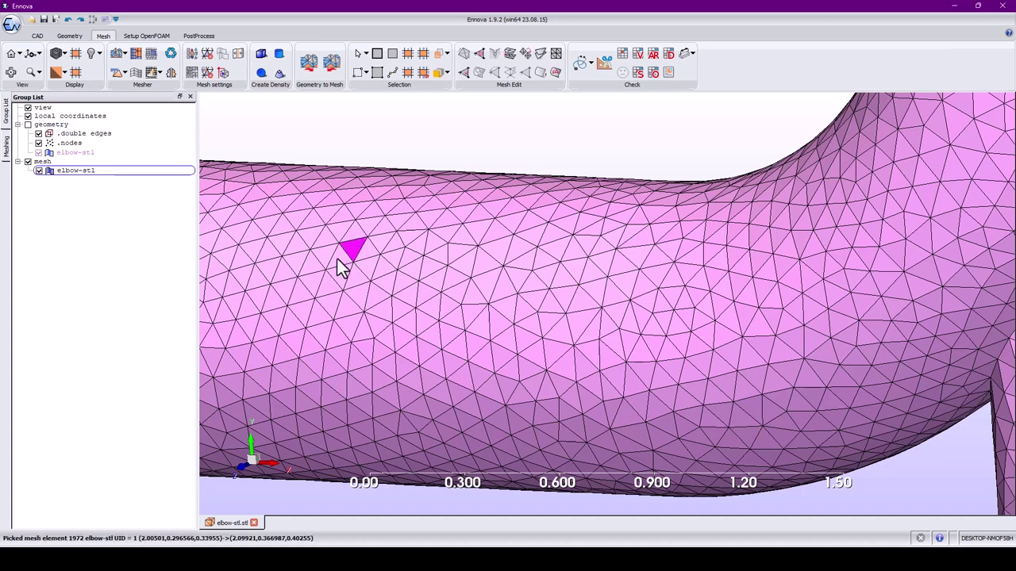
pyautogui.click(339, 270)
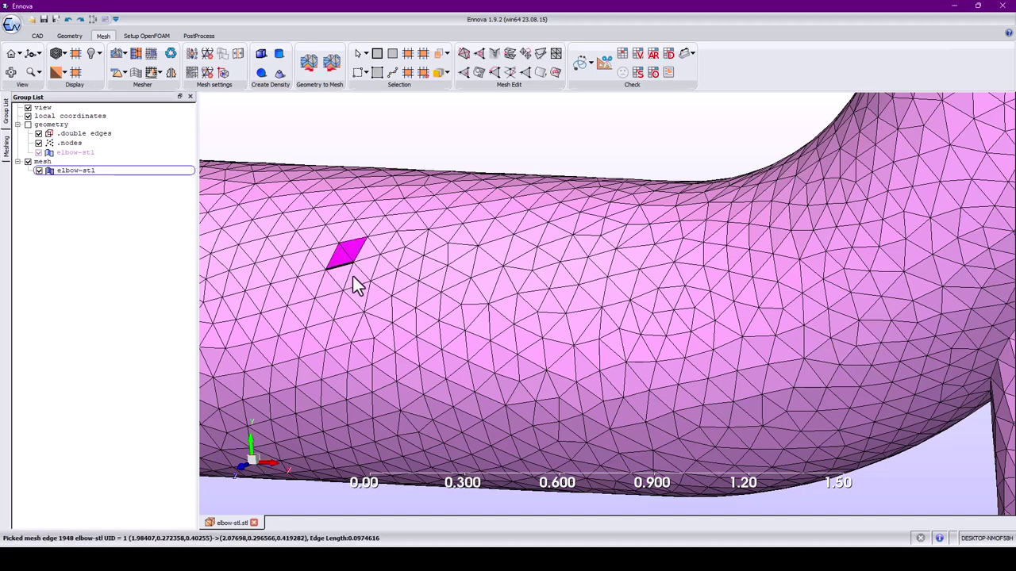
pyautogui.click(342, 271)
pyautogui.click(341, 256)
pyautogui.click(352, 246)
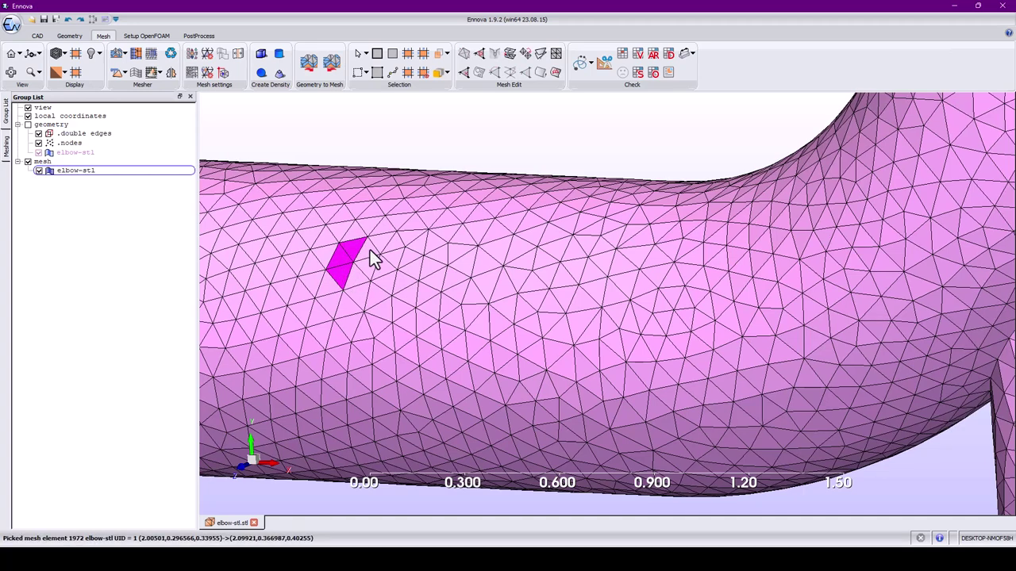
pyautogui.click(370, 250)
pyautogui.click(354, 273)
pyautogui.rightClick(354, 274)
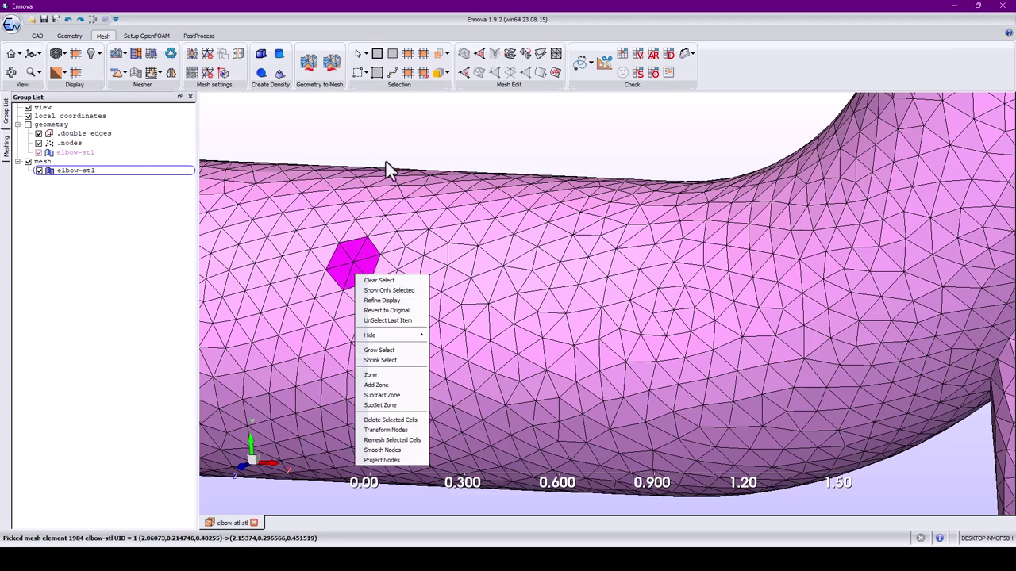
pyautogui.rightClick(357, 246)
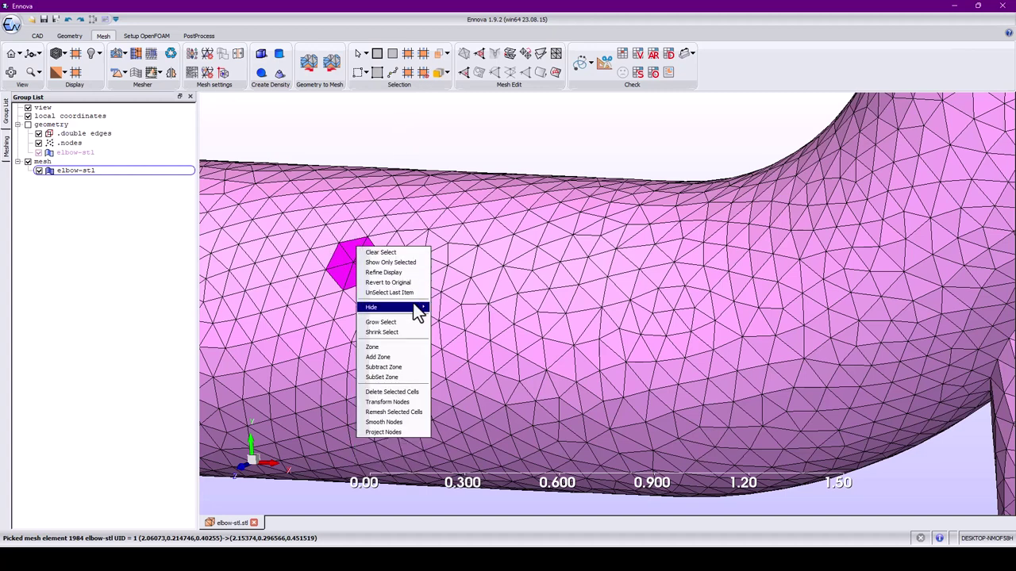
pyautogui.click(411, 391)
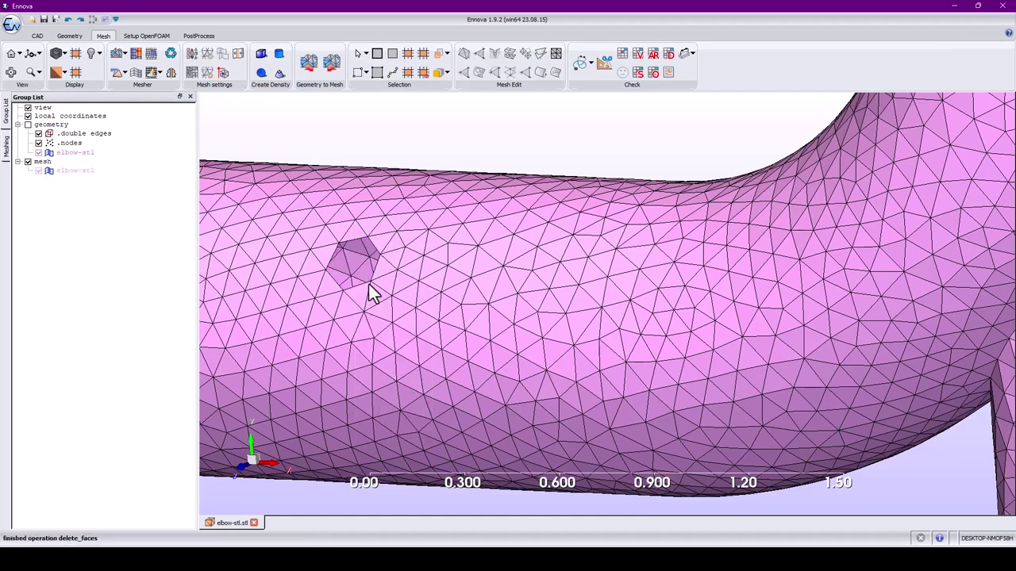
# Export the mesh elbow-stl group with the hole as STL to a directory named hole1, at scale 1.
pyautogui.moveTo(400, 272); pyautogui.dragTo(517, 362, button='middle')
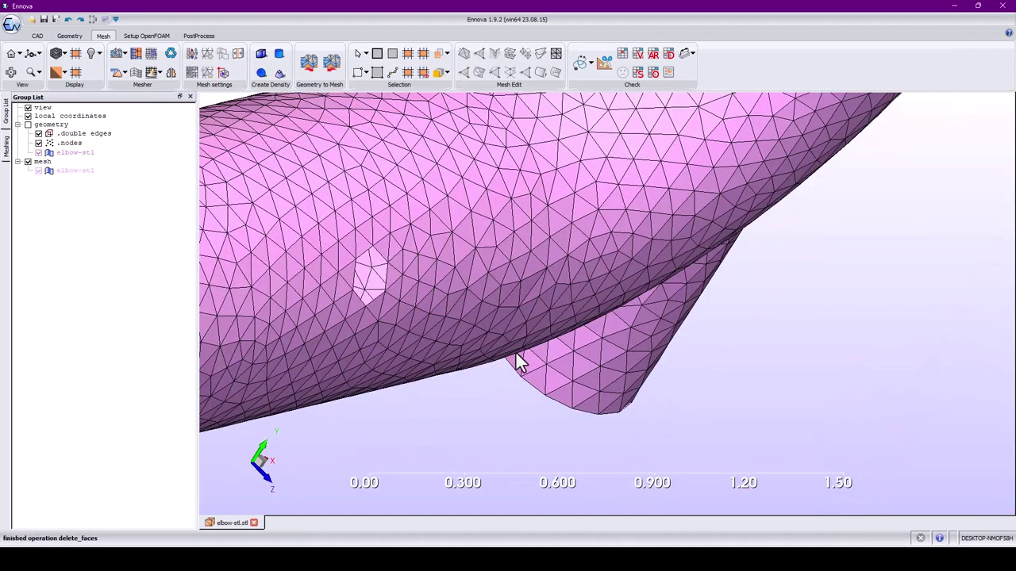
pyautogui.rightClick(80, 174)
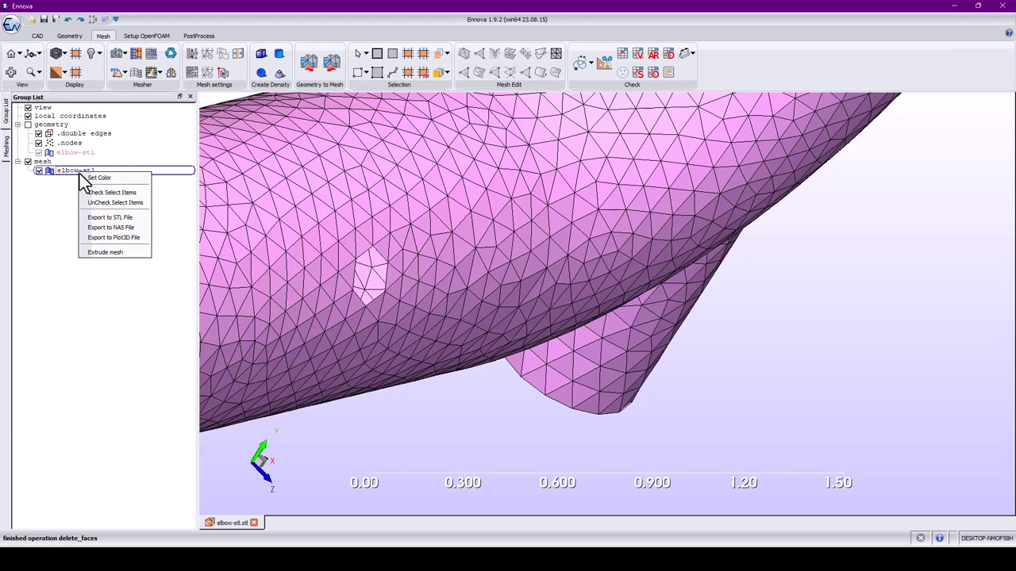
pyautogui.click(99, 217)
pyautogui.click(315, 434)
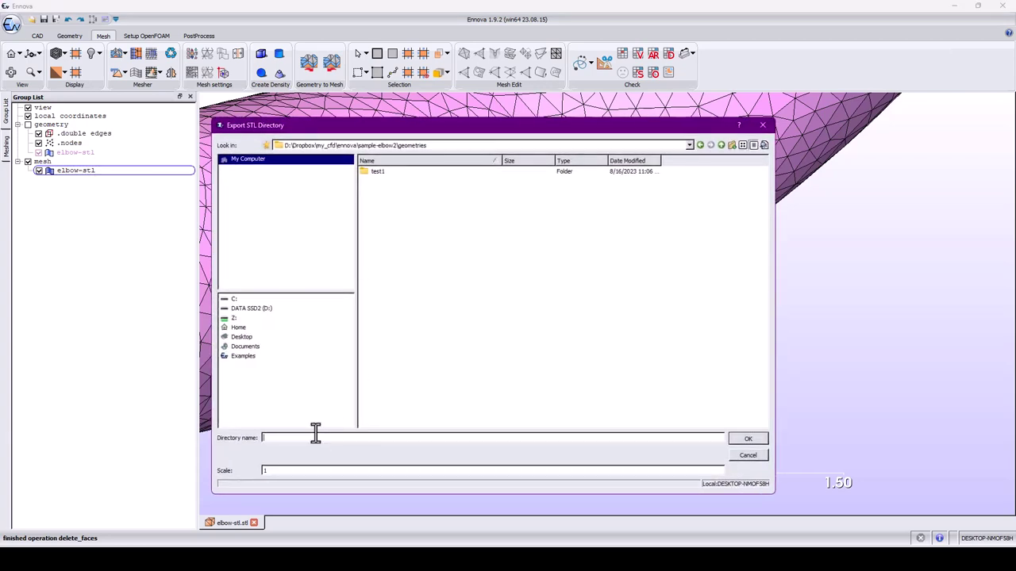
pyautogui.write('hole')
pyautogui.press('Return')
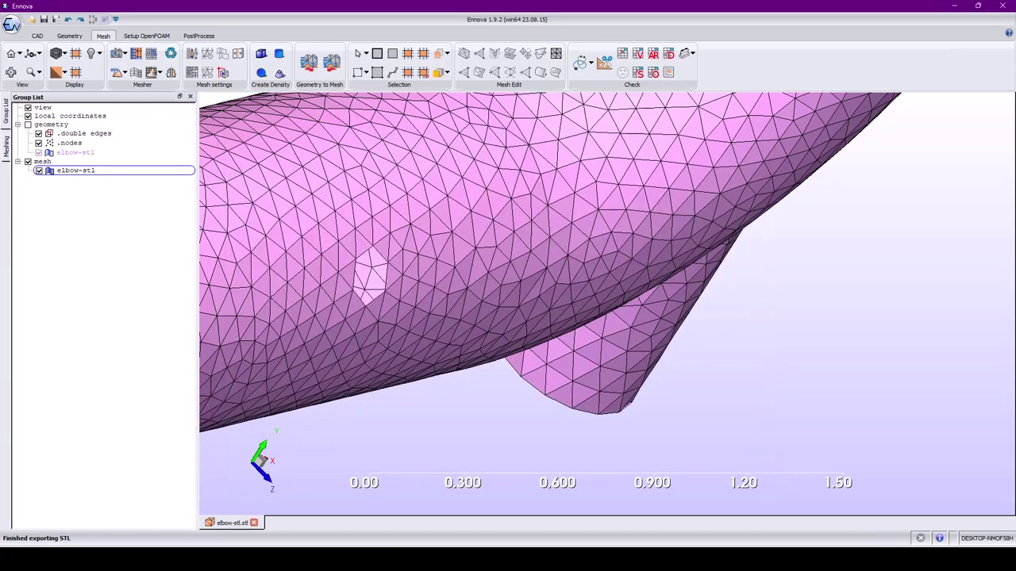
# Open the exported elbow-stl.stl from the hole1 folder of geometries in Autodesk Meshmixer.
pyautogui.click(72, 502)
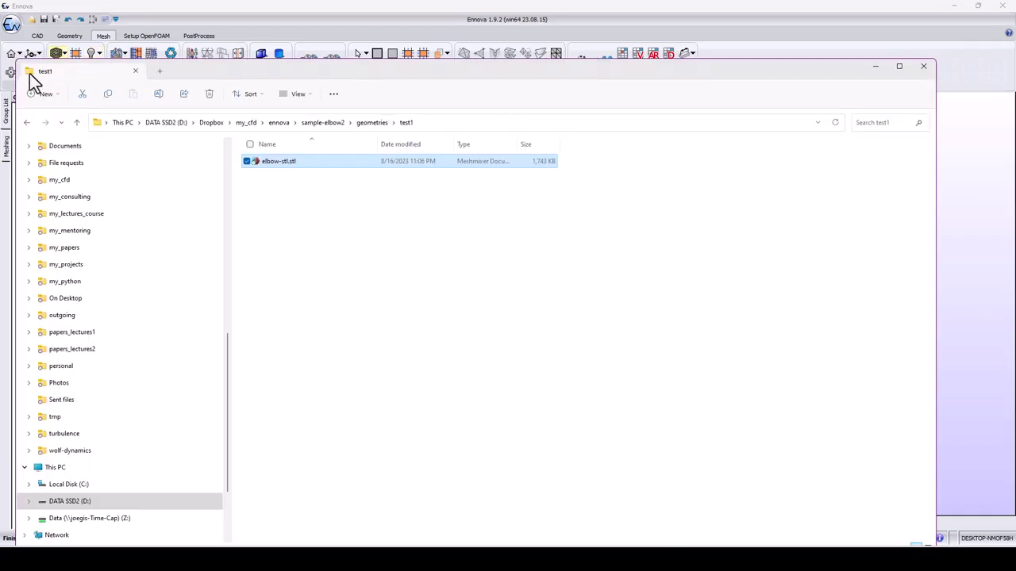
pyautogui.click(76, 124)
pyautogui.click(280, 165)
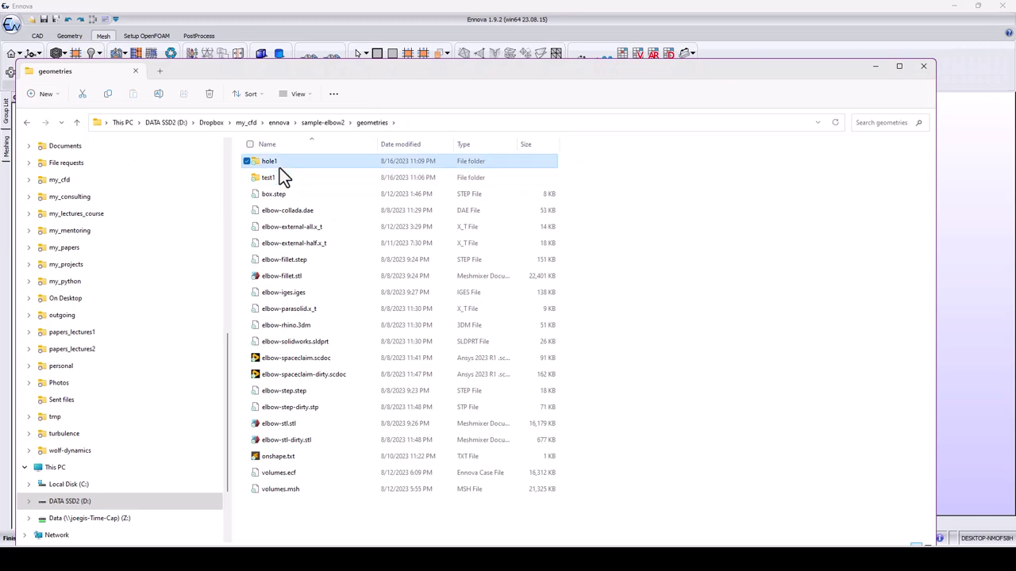
pyautogui.click(293, 162)
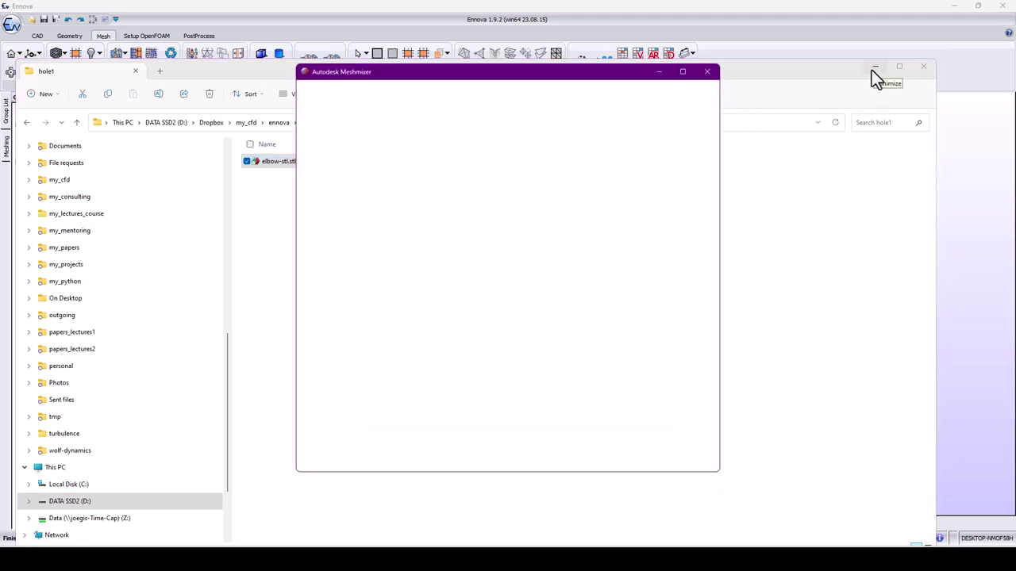
# Examine the hole in the exported elbow's pipe wall, close Meshmixer, and return to Ennova.
pyautogui.moveTo(457, 392); pyautogui.dragTo(417, 401, button='middle')
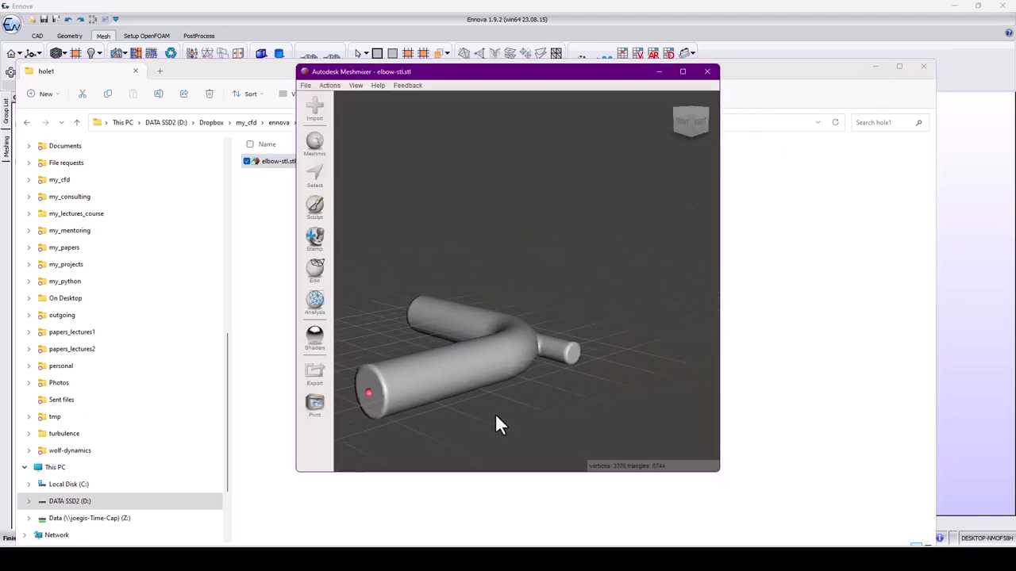
pyautogui.moveTo(547, 279); pyautogui.dragTo(592, 442, button='right')
pyautogui.moveTo(591, 442); pyautogui.dragTo(553, 260, button='middle')
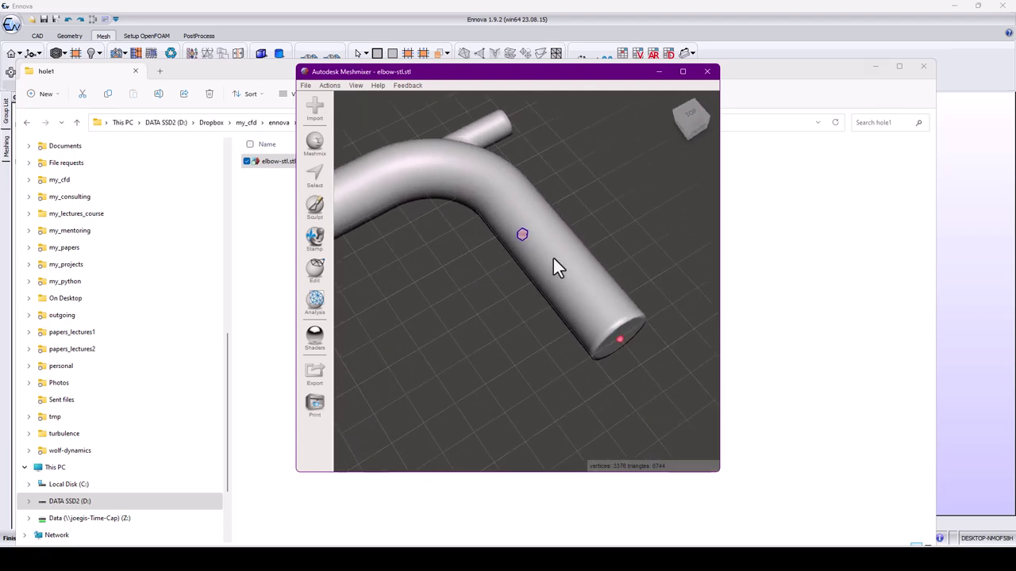
pyautogui.scroll(6, 548, 261)
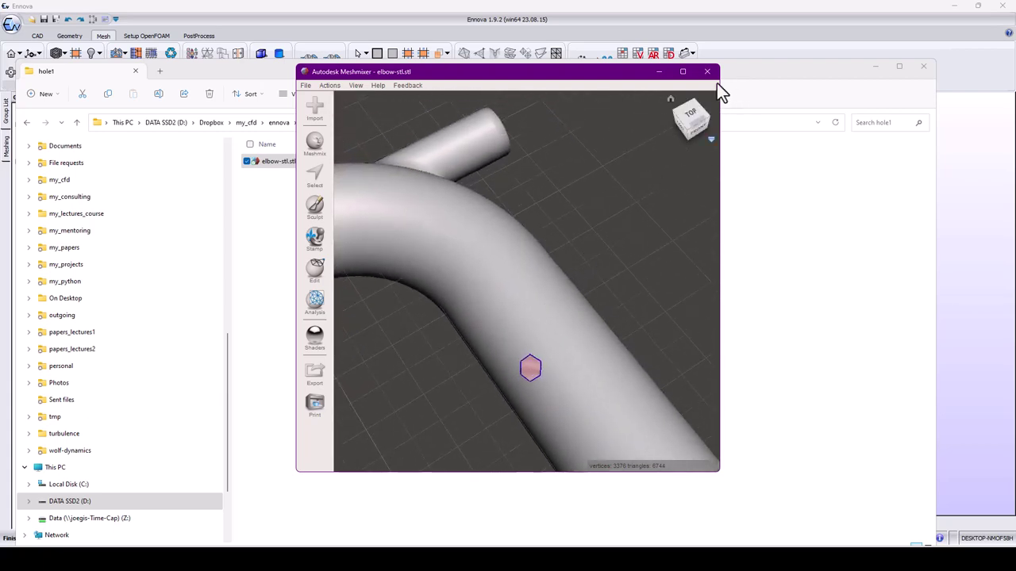
pyautogui.click(707, 71)
pyautogui.click(866, 70)
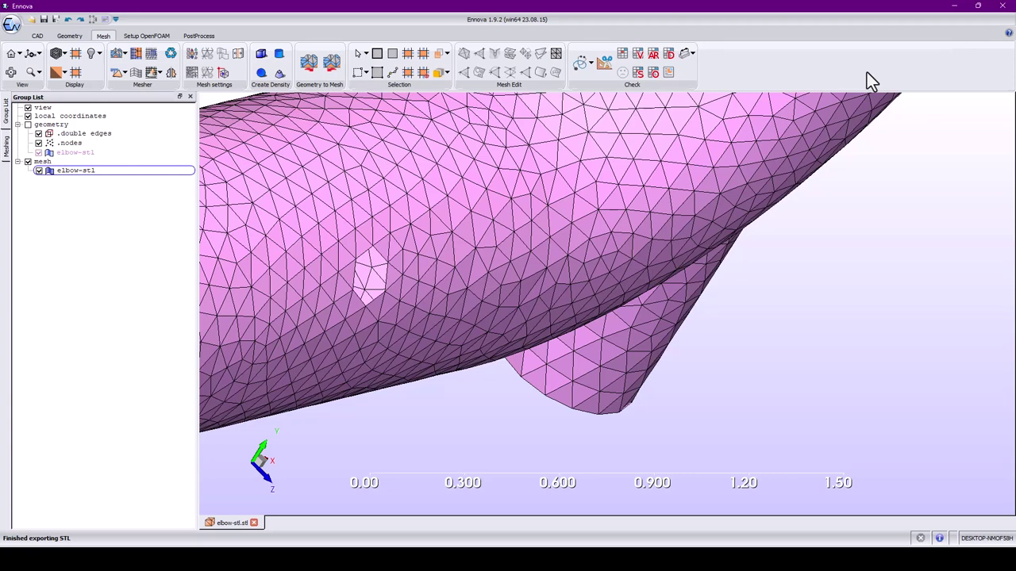
# Fill the hole in the pipe wall by its selected boundary edges, using the mode Fill each hole separately.
pyautogui.moveTo(391, 266); pyautogui.dragTo(515, 245, button='middle')
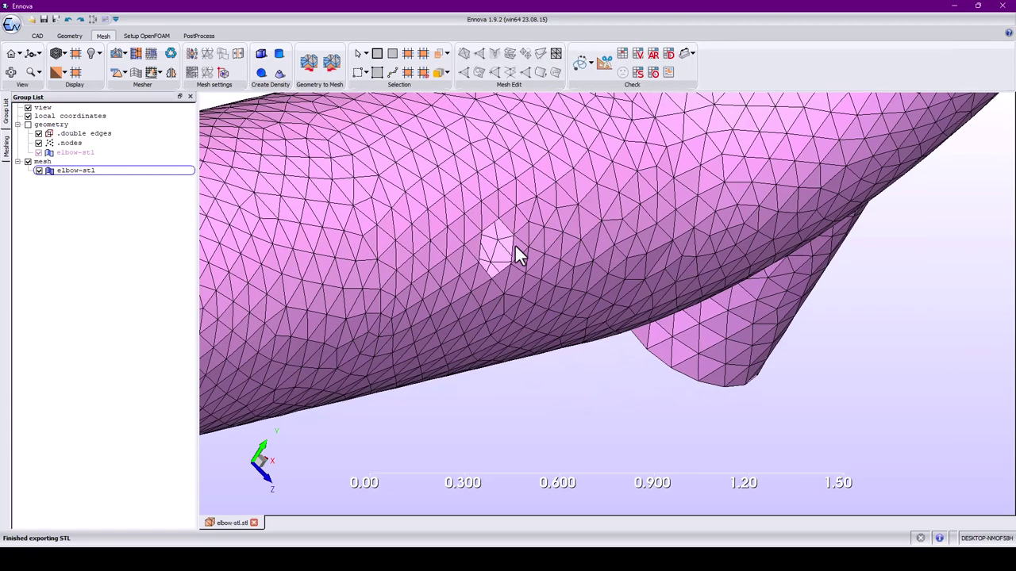
pyautogui.scroll(3, 515, 245)
pyautogui.moveTo(520, 286); pyautogui.dragTo(578, 316)
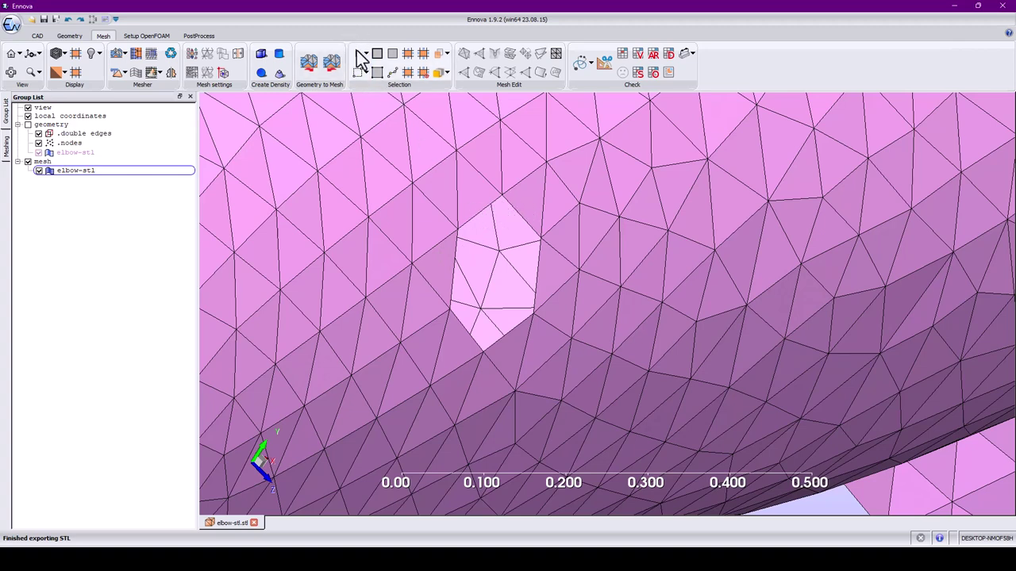
pyautogui.click(478, 213)
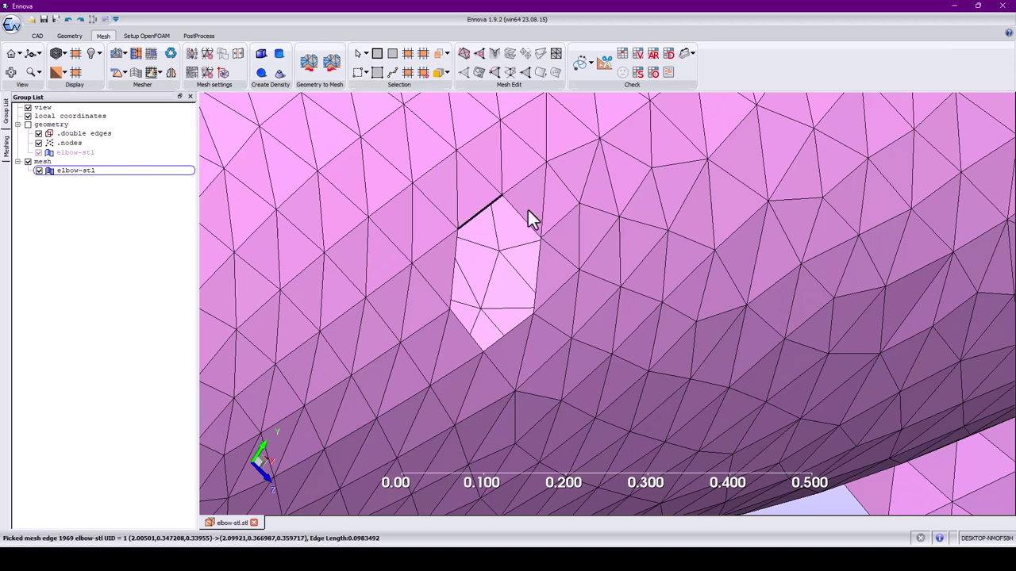
pyautogui.click(521, 215)
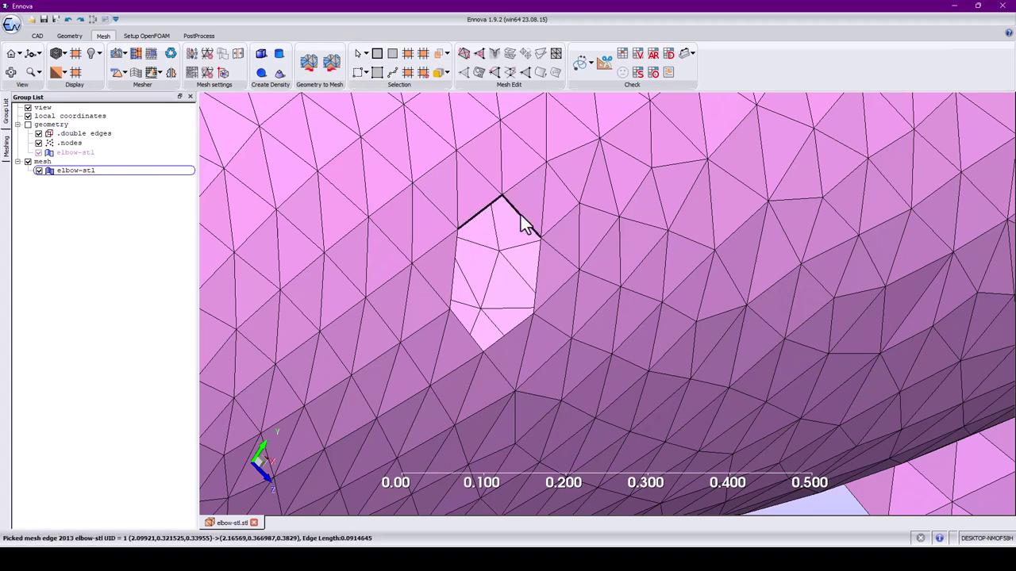
pyautogui.click(398, 72)
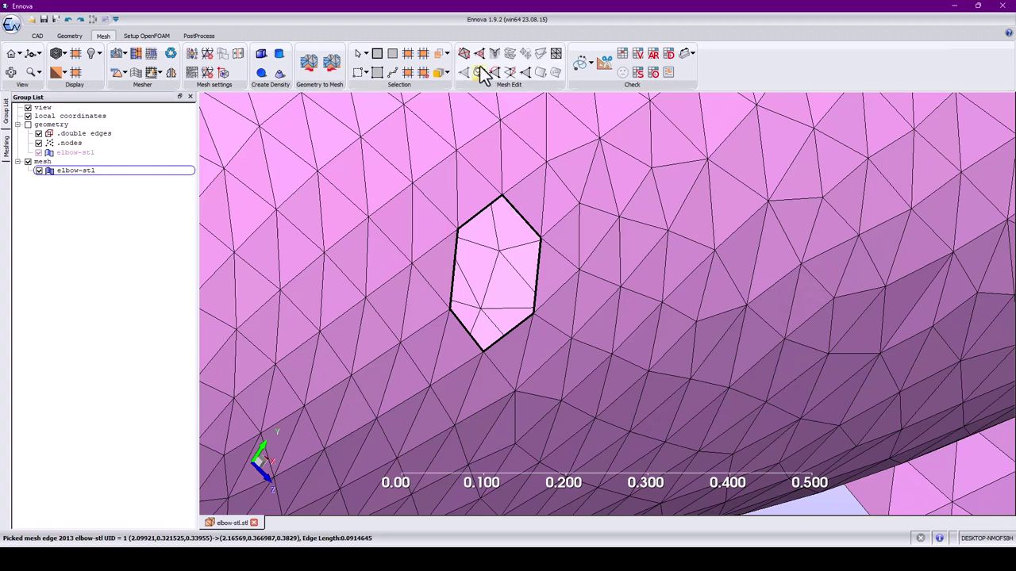
pyautogui.rightClick(512, 209)
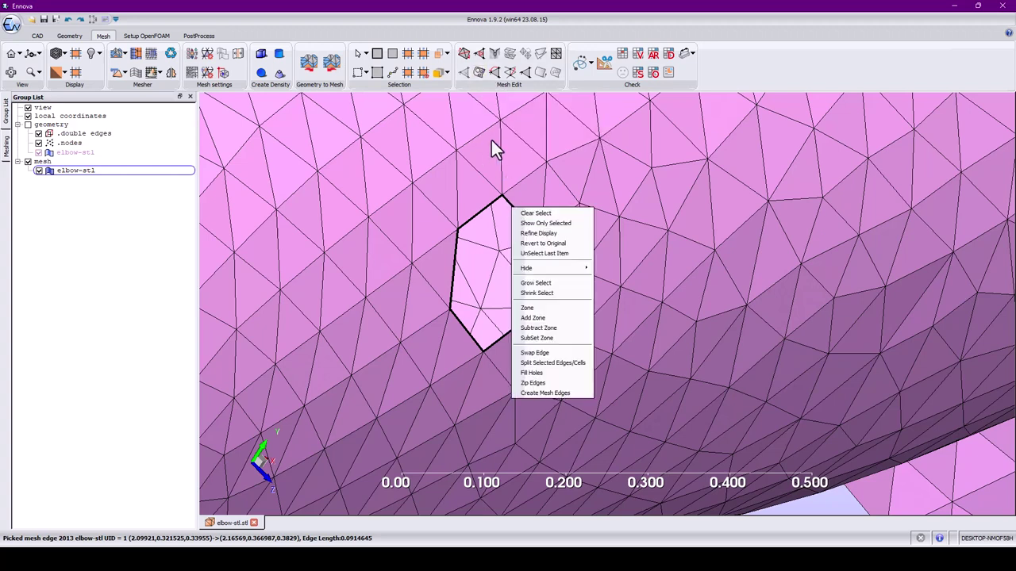
pyautogui.click(481, 73)
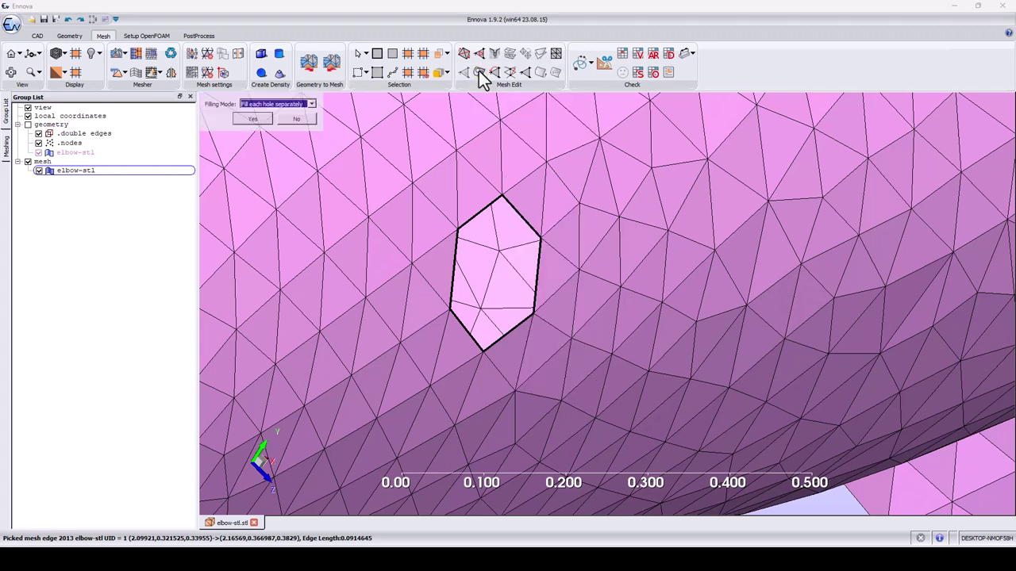
pyautogui.click(257, 120)
pyautogui.moveTo(429, 238); pyautogui.dragTo(491, 257, button='middle')
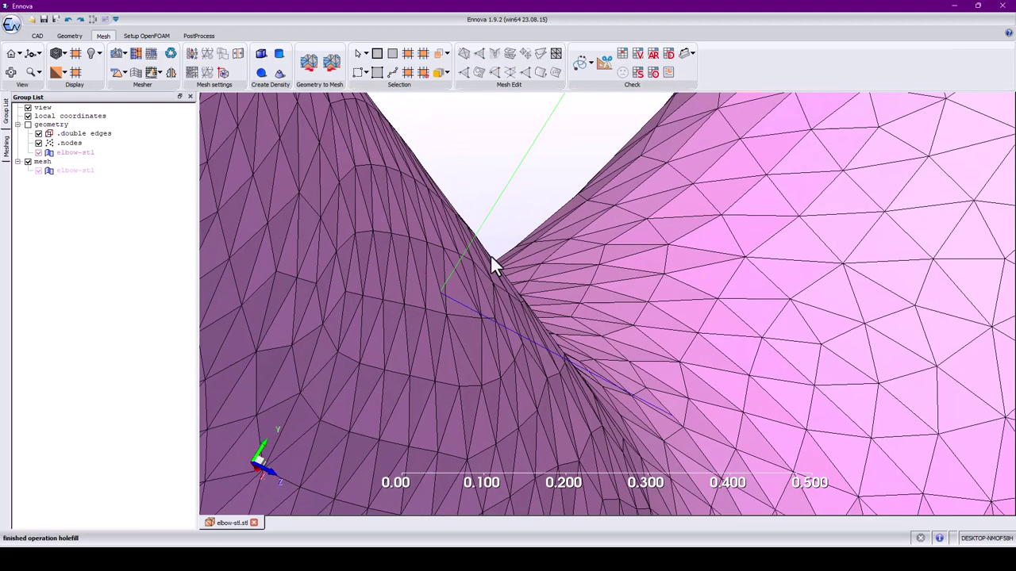
# Examine the filled hole area of the pipe wall up close, picking a long edge and neighbouring triangles, and clear the selection.
pyautogui.moveTo(490, 259); pyautogui.dragTo(457, 262)
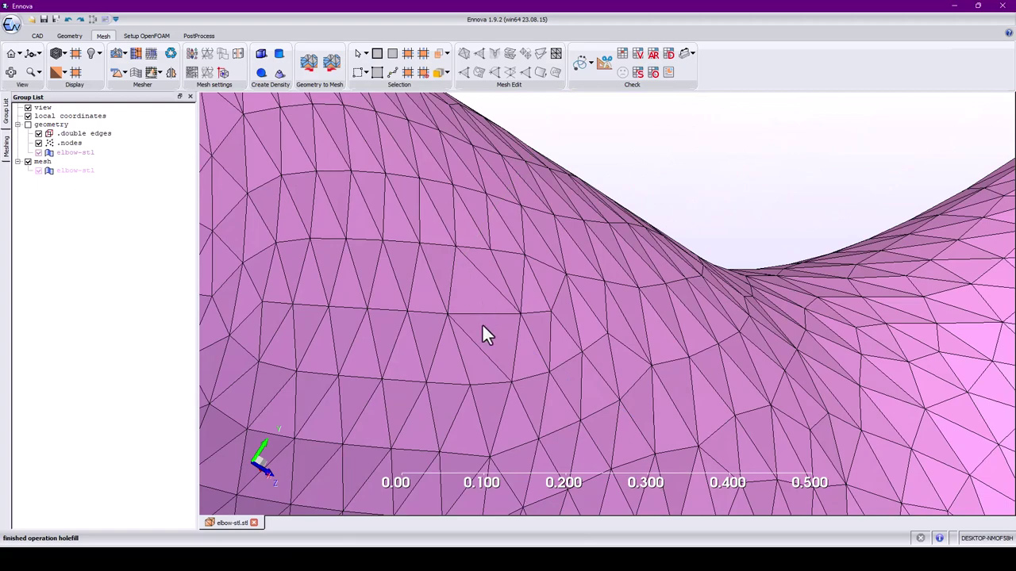
pyautogui.moveTo(482, 323); pyautogui.dragTo(383, 327, button='middle')
pyautogui.scroll(-3, 487, 344)
pyautogui.scroll(4, 468, 349)
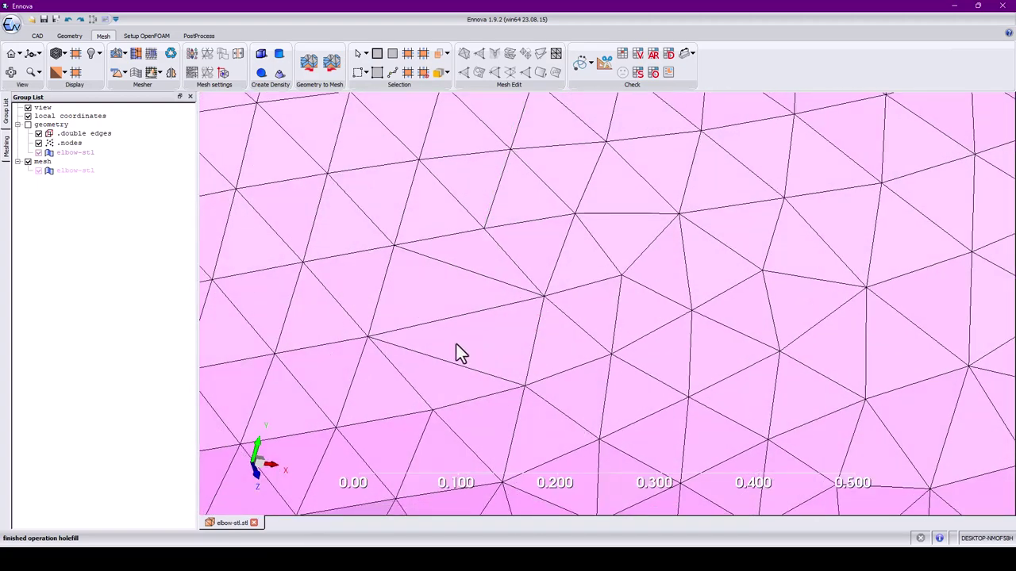
pyautogui.scroll(1, 457, 344)
pyautogui.click(405, 290)
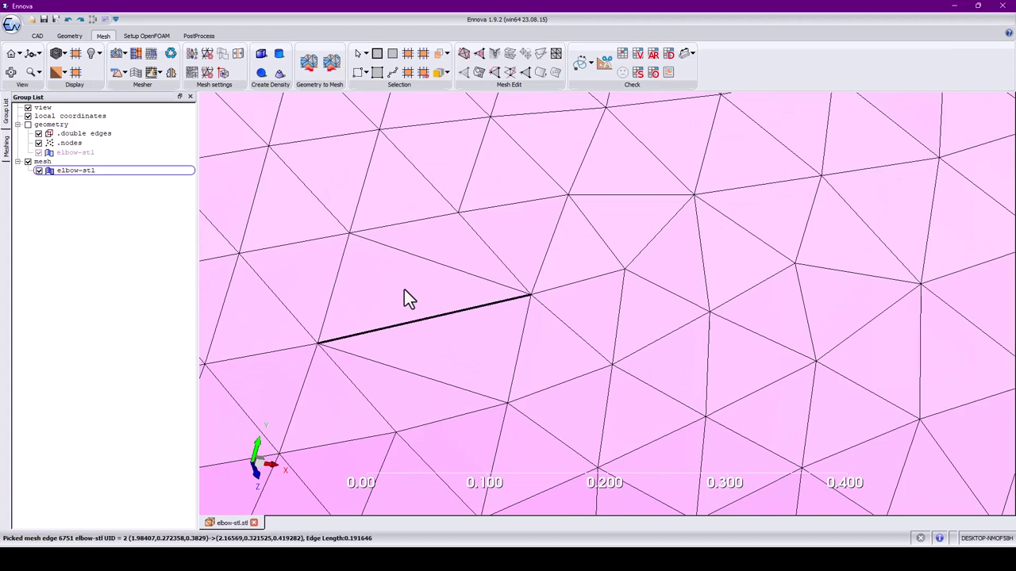
pyautogui.click(405, 293)
pyautogui.click(433, 355)
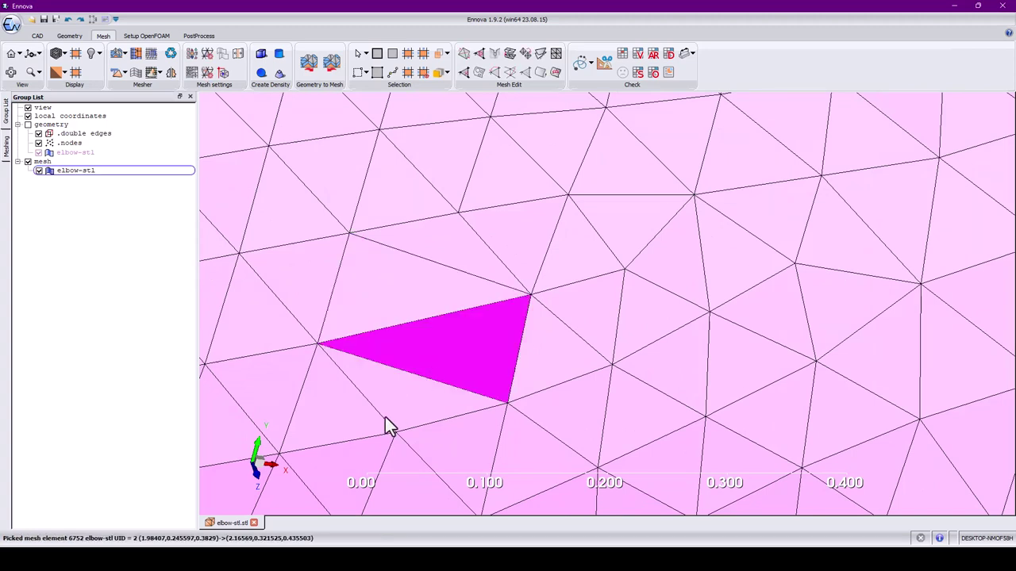
pyautogui.click(385, 417)
pyautogui.press('Escape')
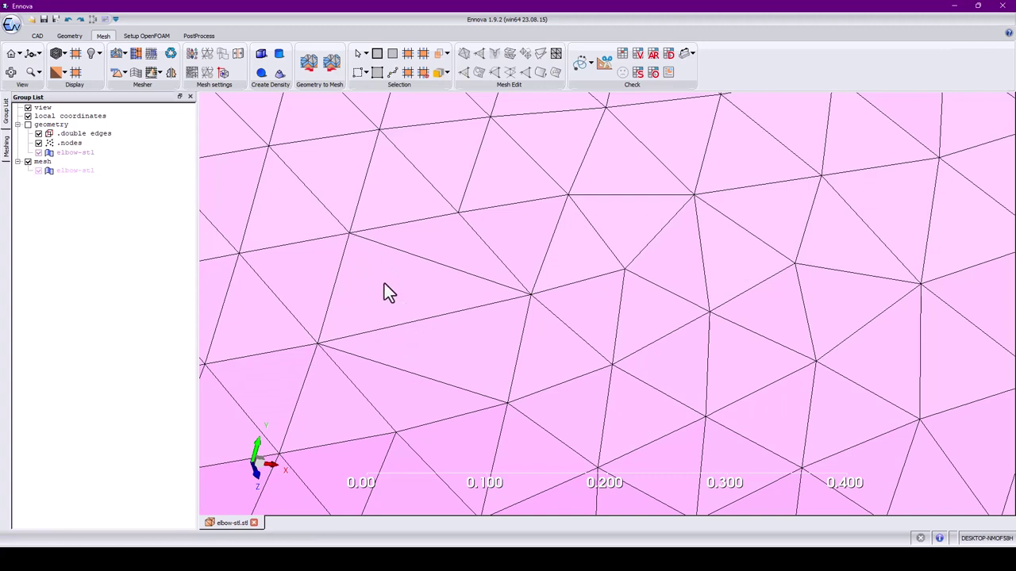
# Swap the long edge shared by two triangles in the filled area, and split the swapped edge.
pyautogui.click(403, 322)
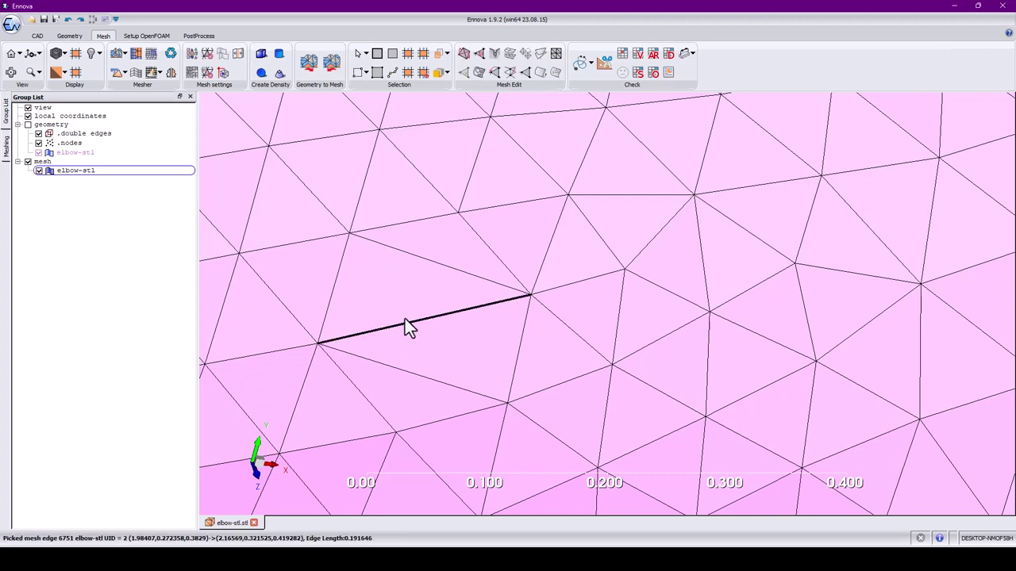
pyautogui.click(468, 59)
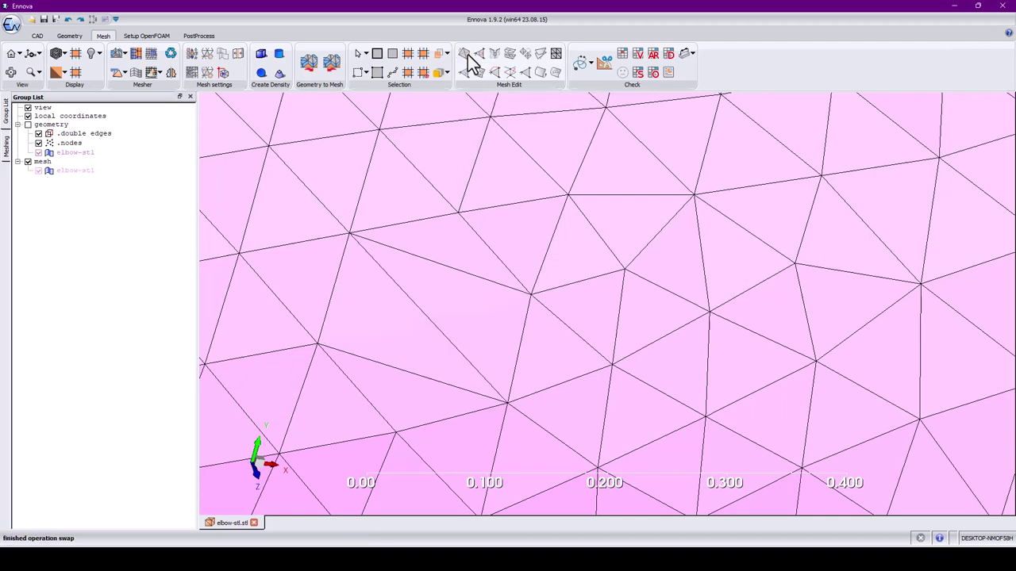
pyautogui.click(421, 310)
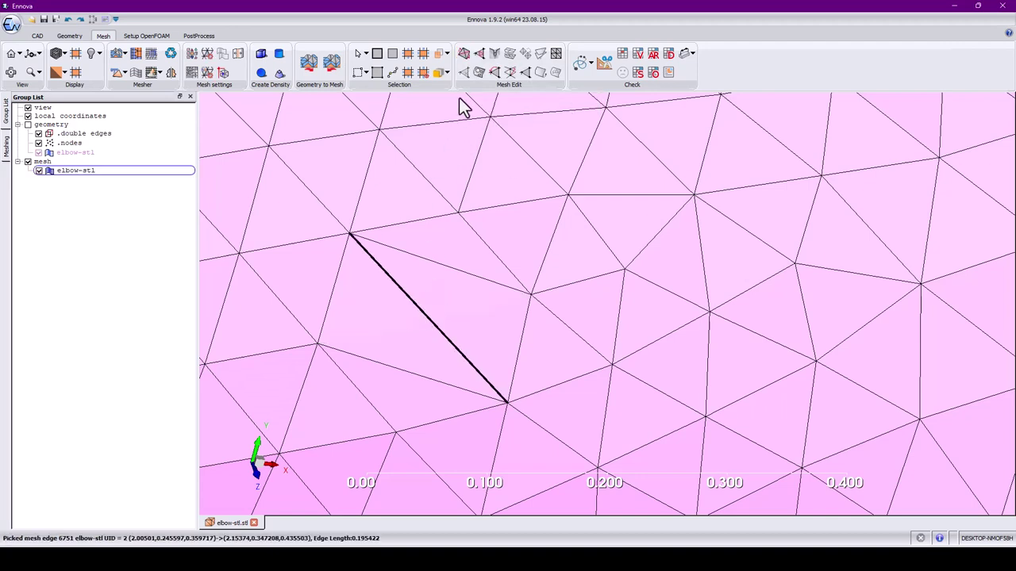
pyautogui.click(480, 60)
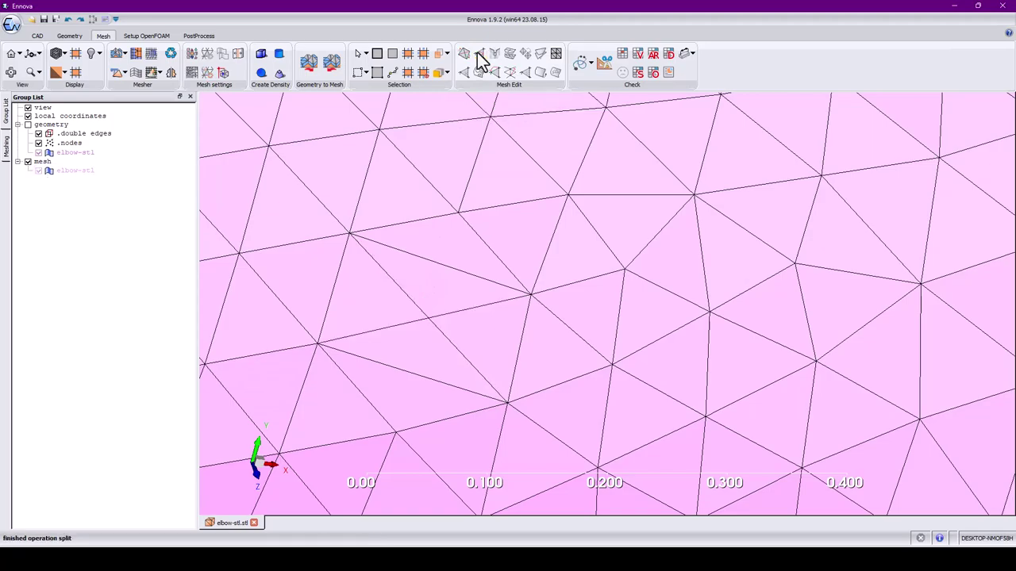
# Smooth the mesh around the split triangles, expanding the selection twice, with 10 iterations, preserved feature edges and reprojection to the initial surface.
pyautogui.moveTo(383, 309); pyautogui.dragTo(223, 202, button='middle')
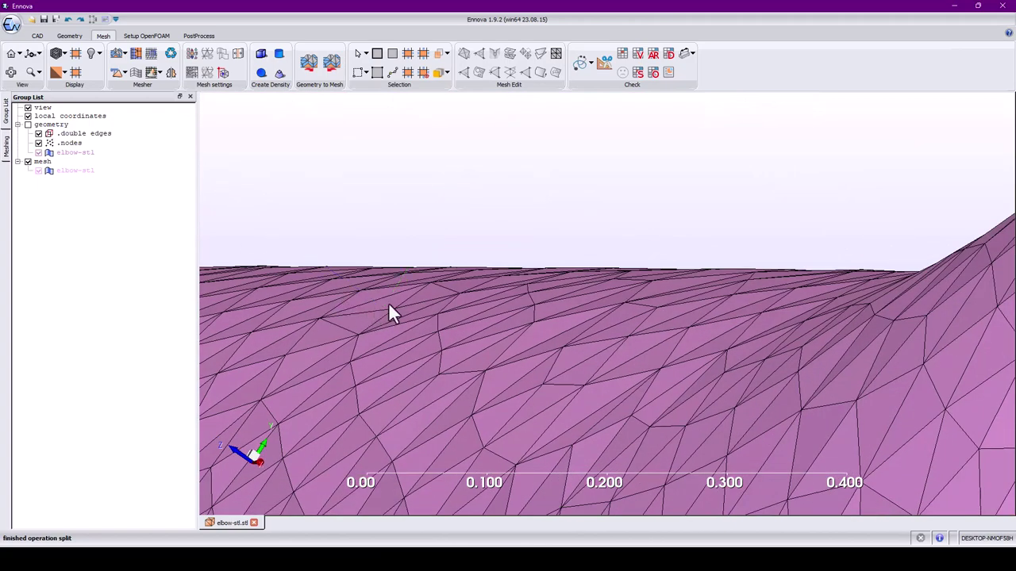
pyautogui.moveTo(405, 296); pyautogui.dragTo(361, 306, button='middle')
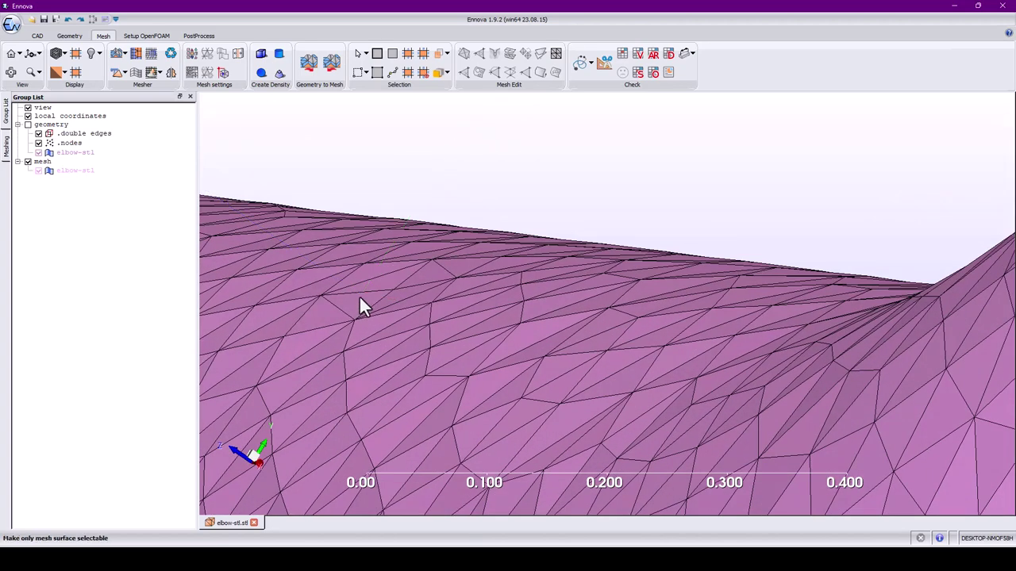
pyautogui.click(361, 300)
pyautogui.click(408, 290)
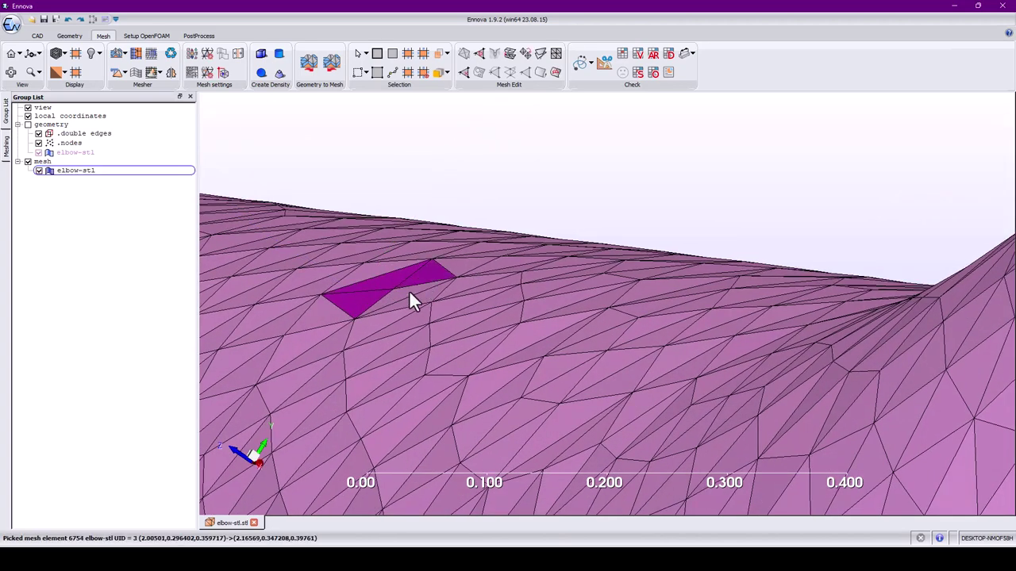
pyautogui.click(410, 58)
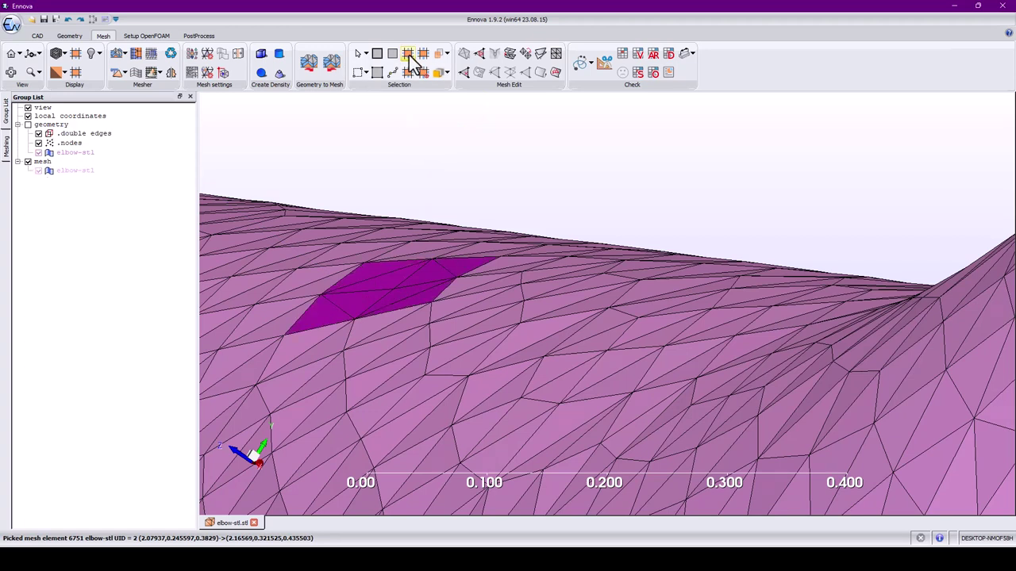
pyautogui.click(411, 59)
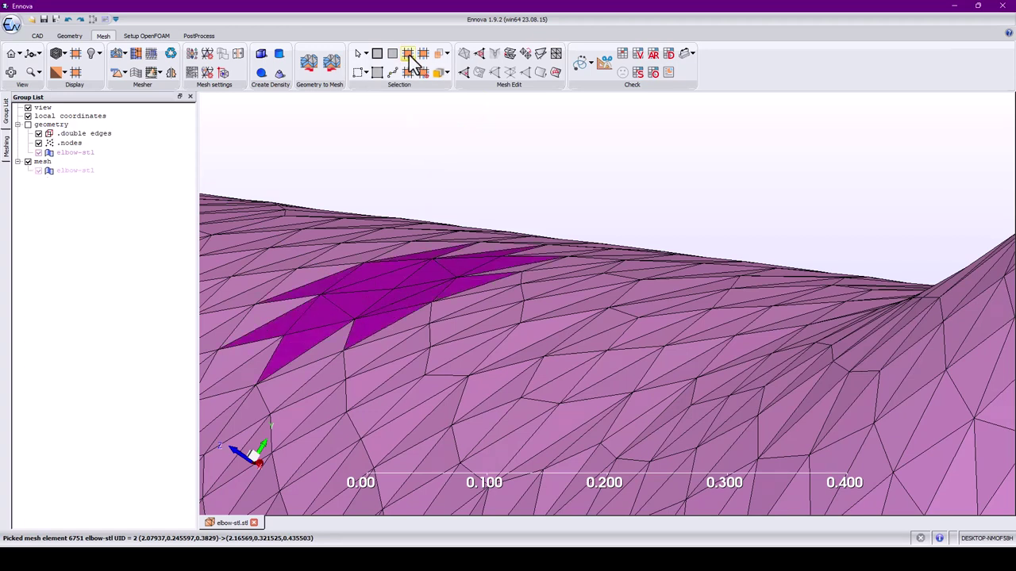
pyautogui.click(527, 54)
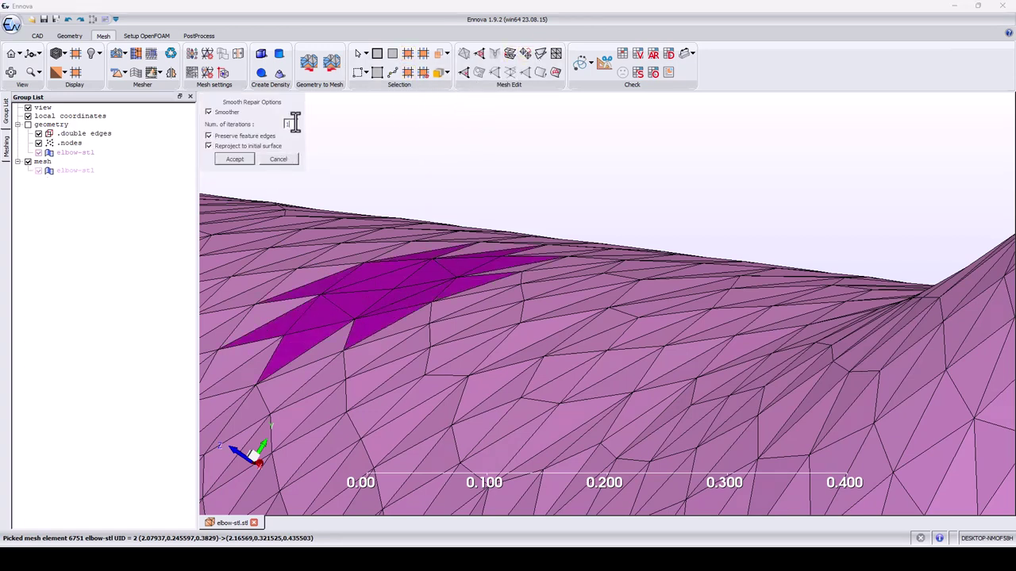
pyautogui.click(291, 124)
pyautogui.write('0')
pyautogui.click(235, 159)
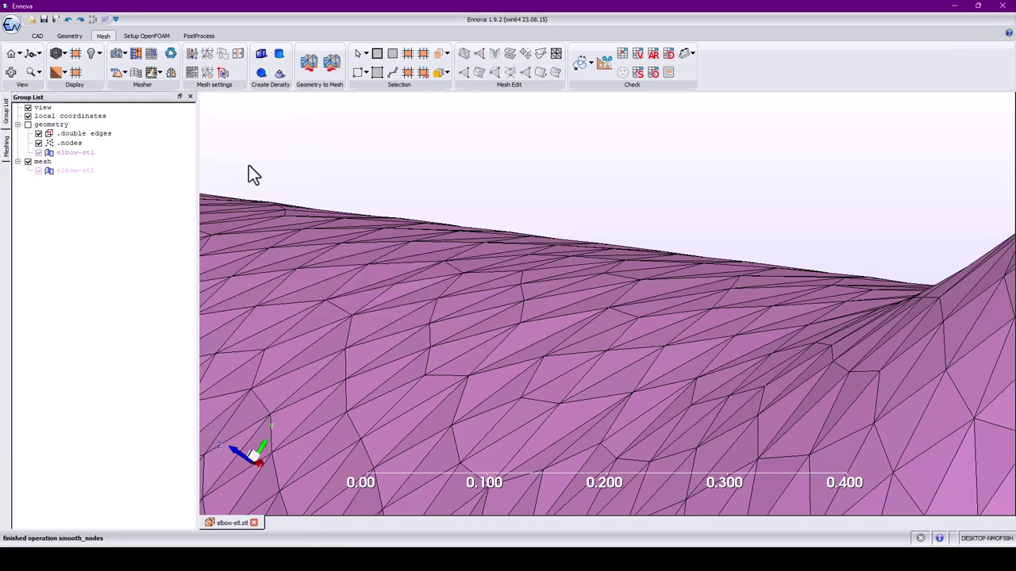
# Remesh the smoothed area of the pipe wall, expanding the selection three times from a single triangle there.
pyautogui.moveTo(395, 290); pyautogui.dragTo(331, 252)
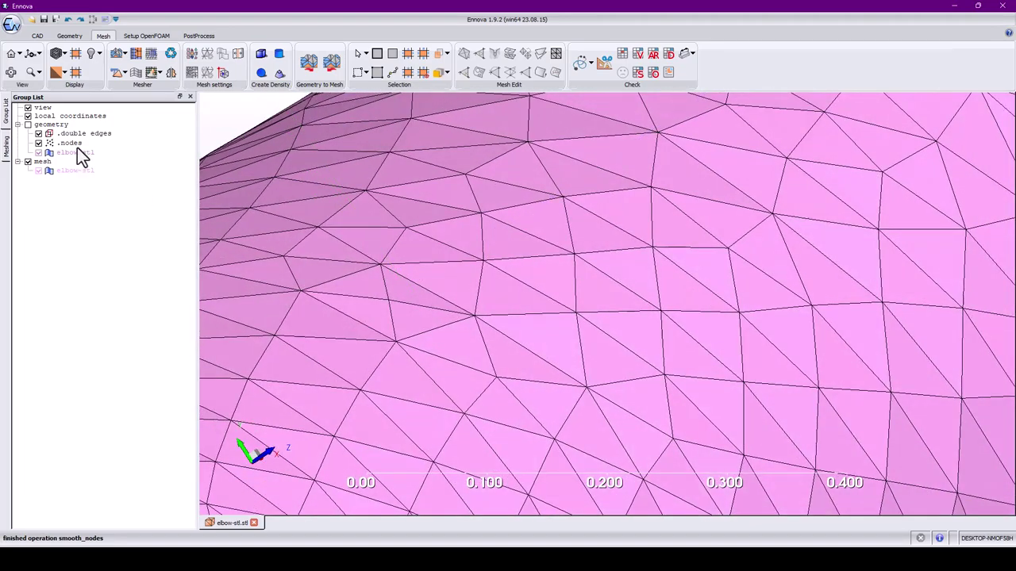
pyautogui.moveTo(208, 208); pyautogui.dragTo(389, 300)
pyautogui.click(389, 300)
pyautogui.click(358, 267)
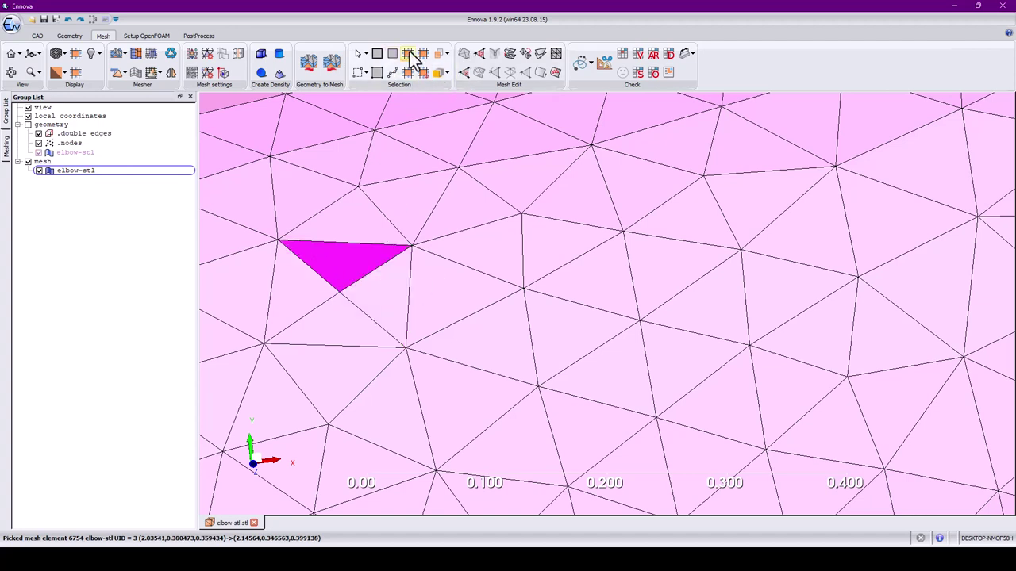
pyautogui.click(411, 54)
pyautogui.click(410, 54)
pyautogui.click(410, 54)
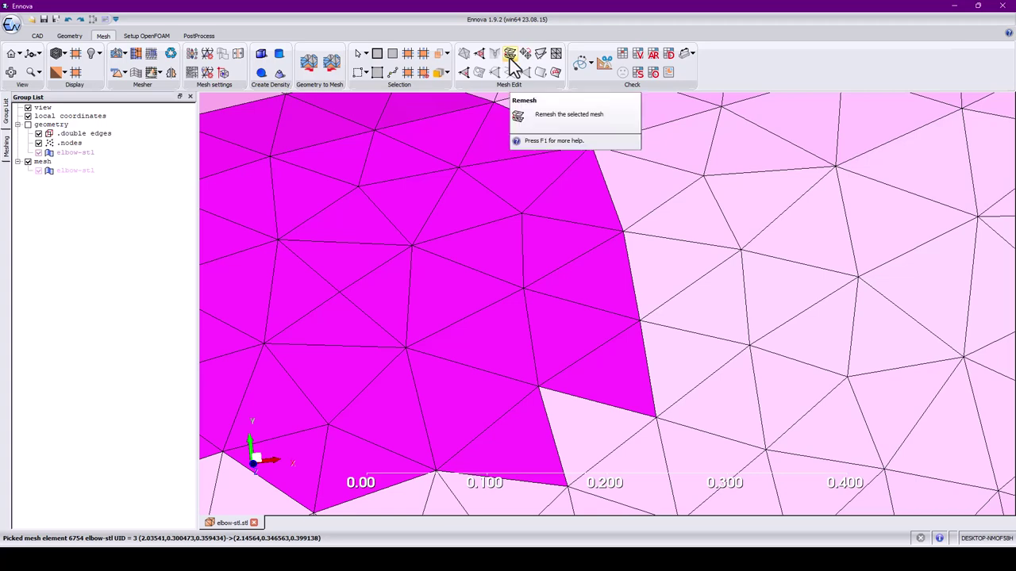
pyautogui.click(510, 58)
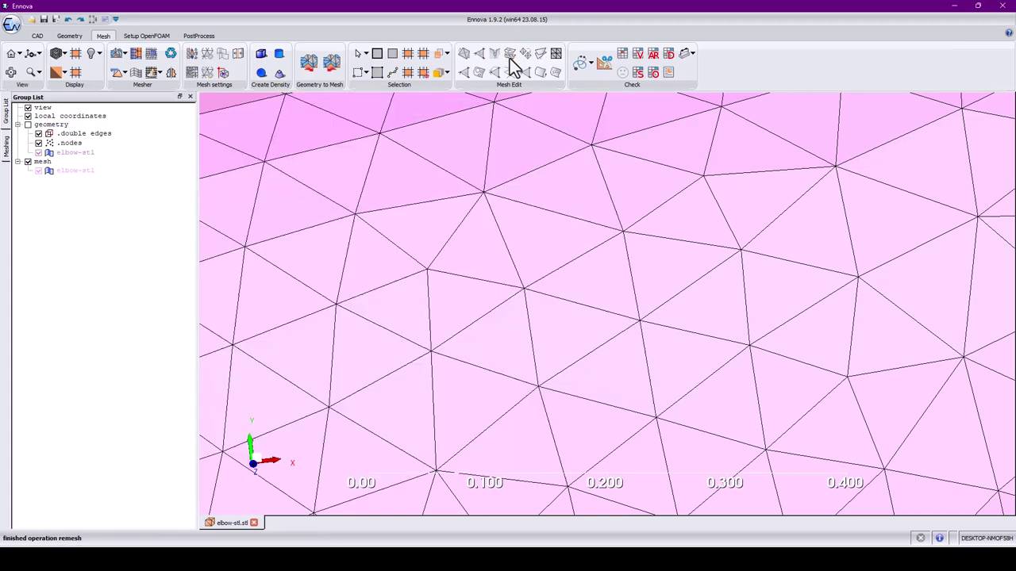
# Refine a patch of the pipe wall by splitting the triangles selected by repeatedly expanding from one picked element.
pyautogui.moveTo(390, 265); pyautogui.dragTo(573, 250, button='middle')
pyautogui.click(579, 229)
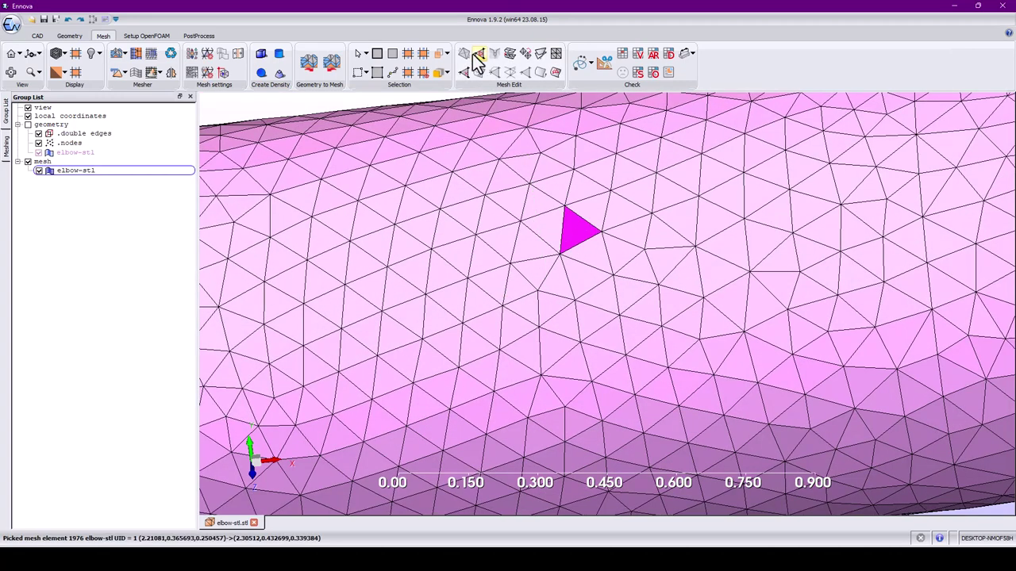
pyautogui.click(406, 54)
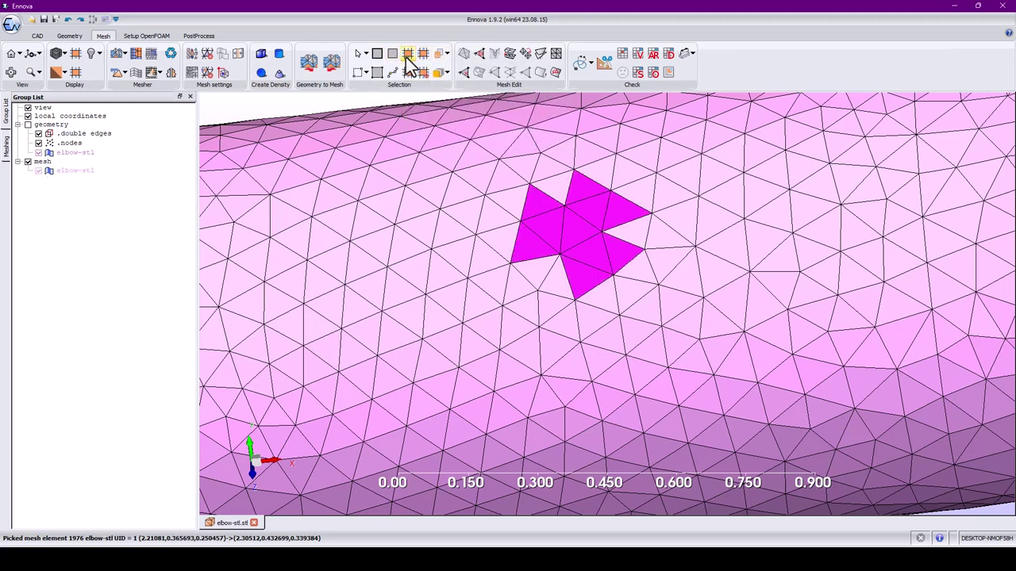
pyautogui.click(407, 54)
pyautogui.click(408, 56)
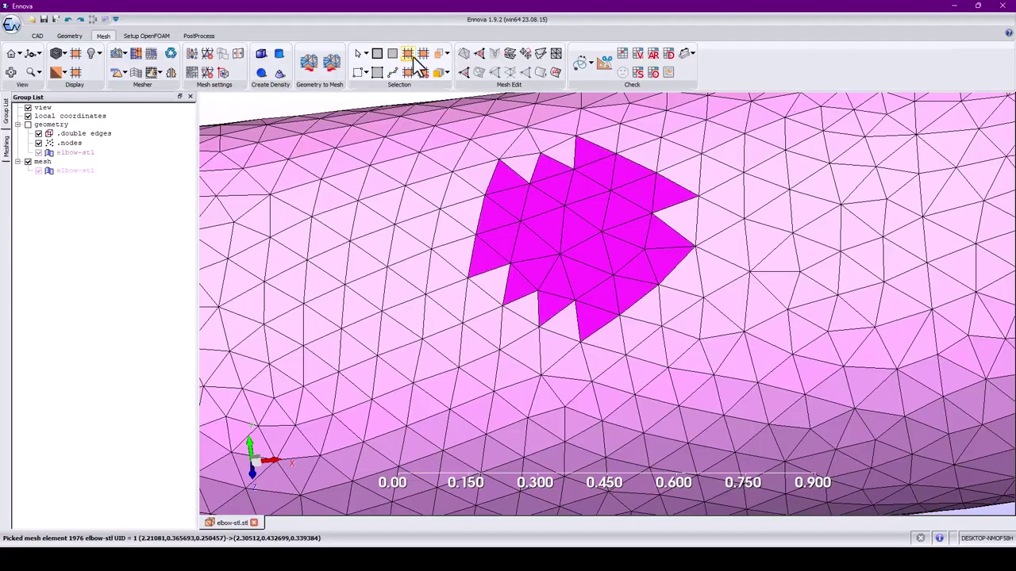
pyautogui.click(480, 55)
pyautogui.moveTo(584, 239); pyautogui.dragTo(527, 301, button='middle')
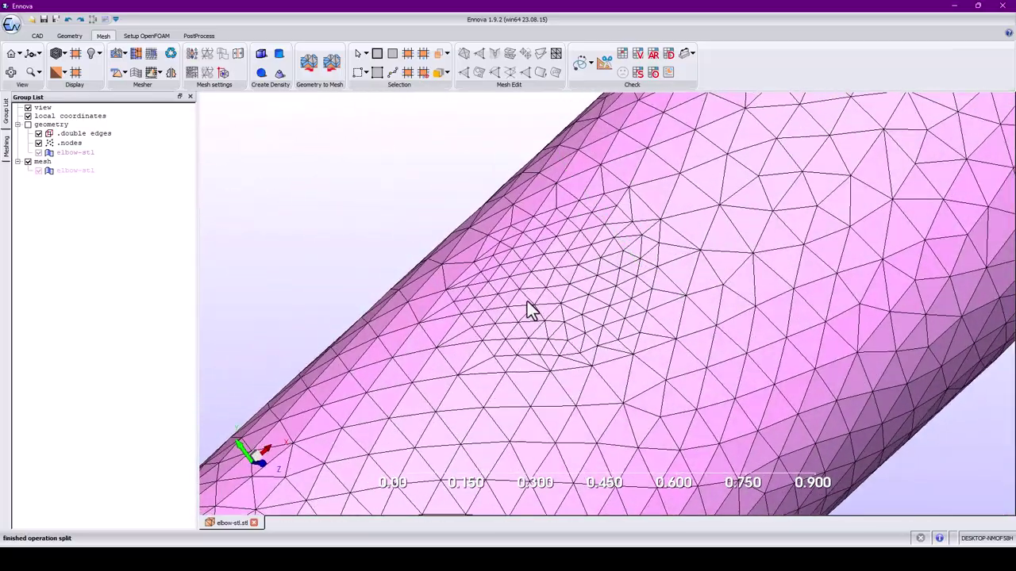
pyautogui.scroll(1, 527, 301)
pyautogui.scroll(-4, 527, 301)
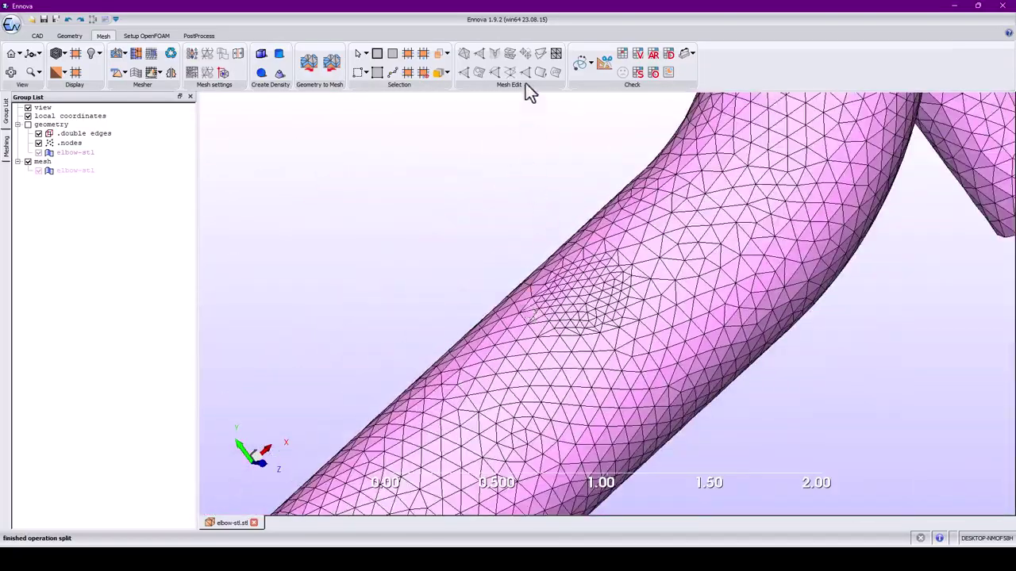
pyautogui.click(573, 338)
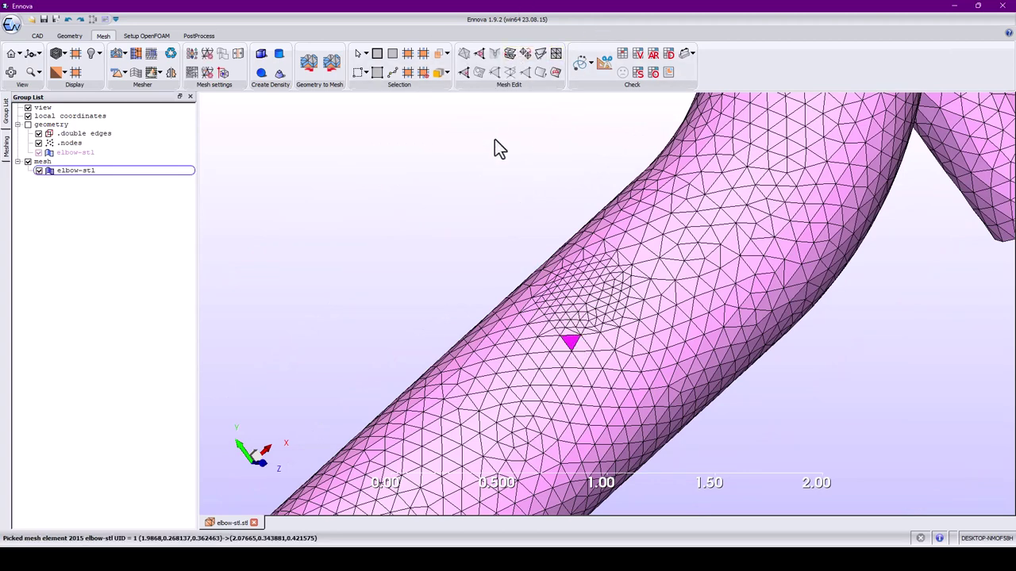
pyautogui.scroll(1, 494, 168)
pyautogui.scroll(-3, 520, 269)
pyautogui.scroll(1, 527, 278)
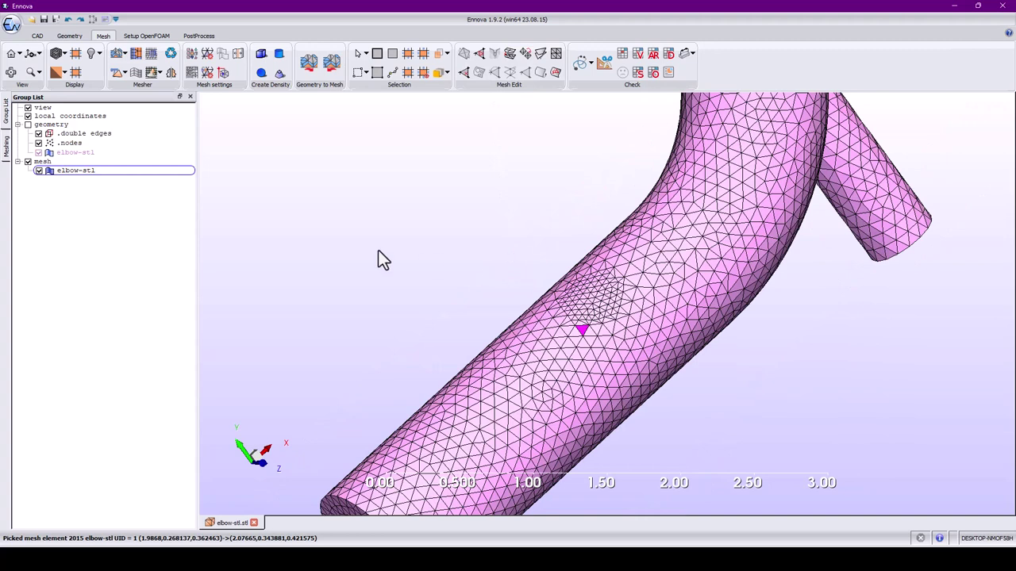
pyautogui.rightClick(91, 173)
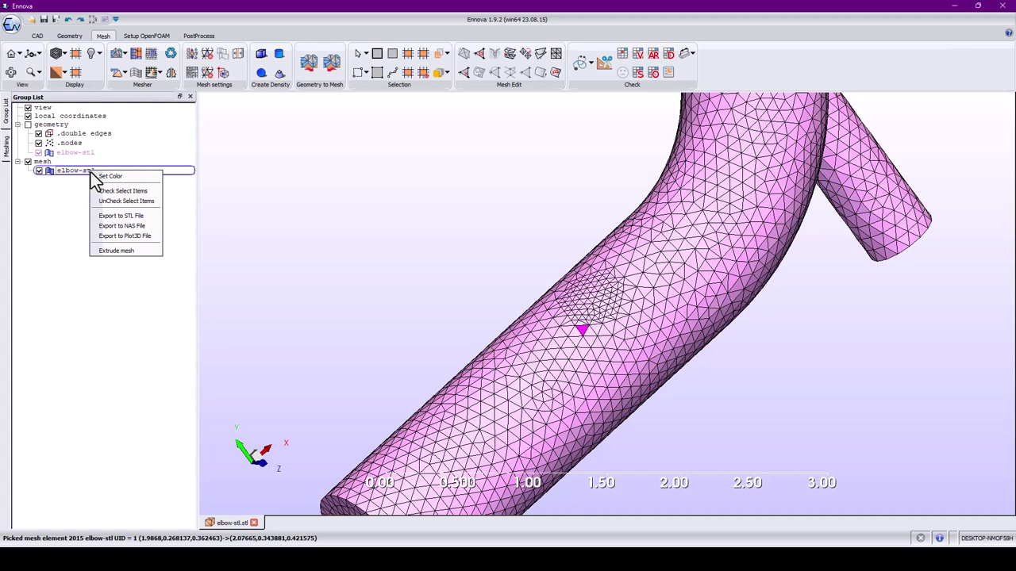
pyautogui.click(397, 264)
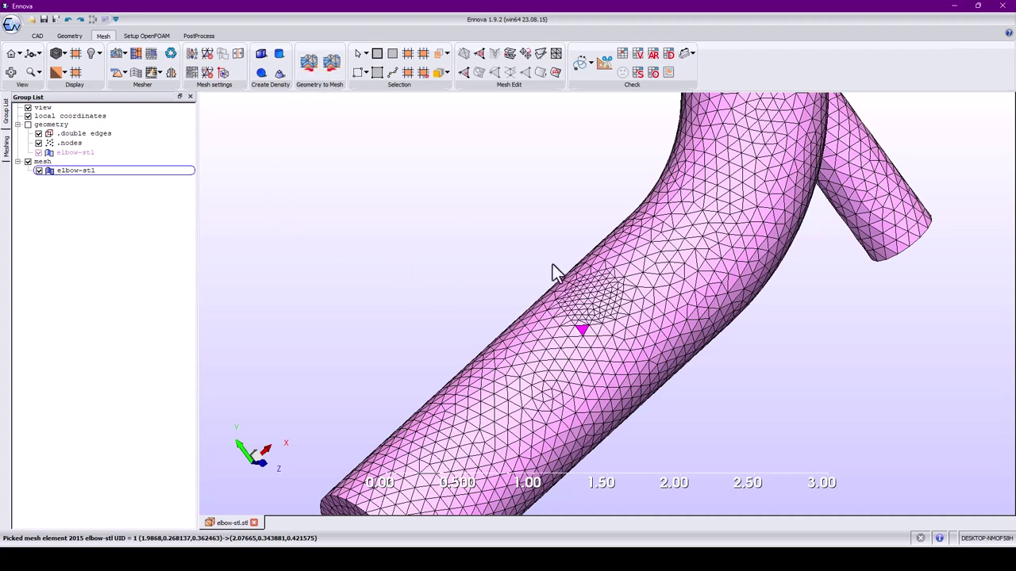
# Create new geometry from the edited mesh, replacing all existing geometry, and delete the mesh.
pyautogui.click(334, 65)
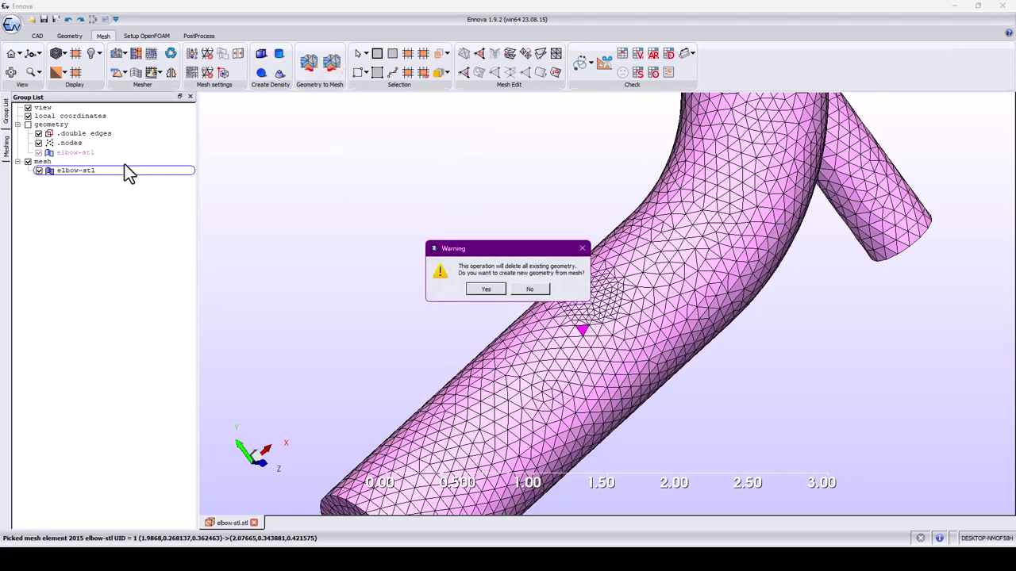
pyautogui.click(484, 289)
pyautogui.rightClick(44, 163)
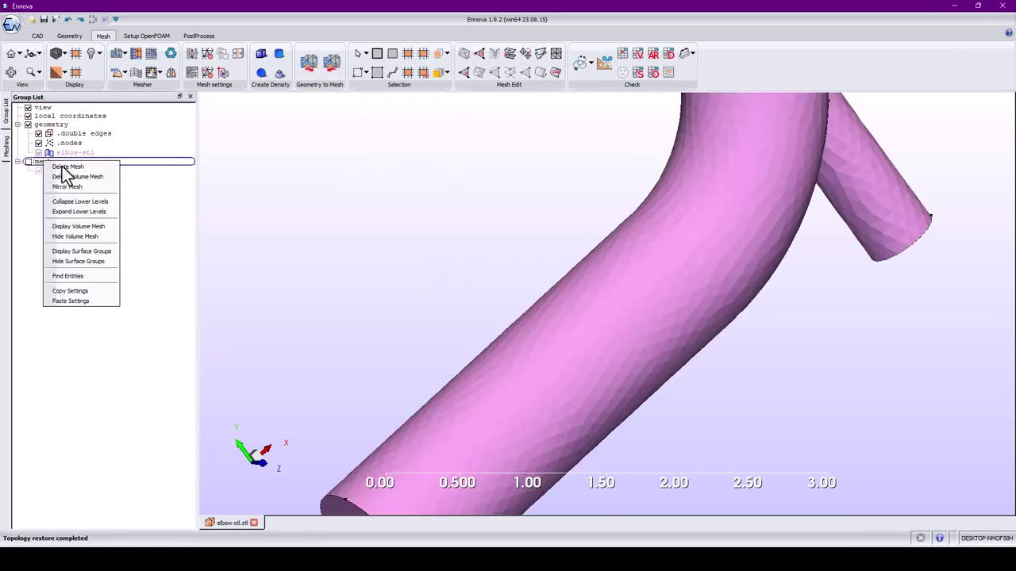
pyautogui.click(65, 165)
pyautogui.click(481, 287)
# Inspect the rebuilt elbow geometry, picking its circular end face and pipe wall surface and viewing the pipe from several angles.
pyautogui.moveTo(468, 265); pyautogui.dragTo(429, 284, button='middle')
pyautogui.click(319, 385)
pyautogui.click(326, 418)
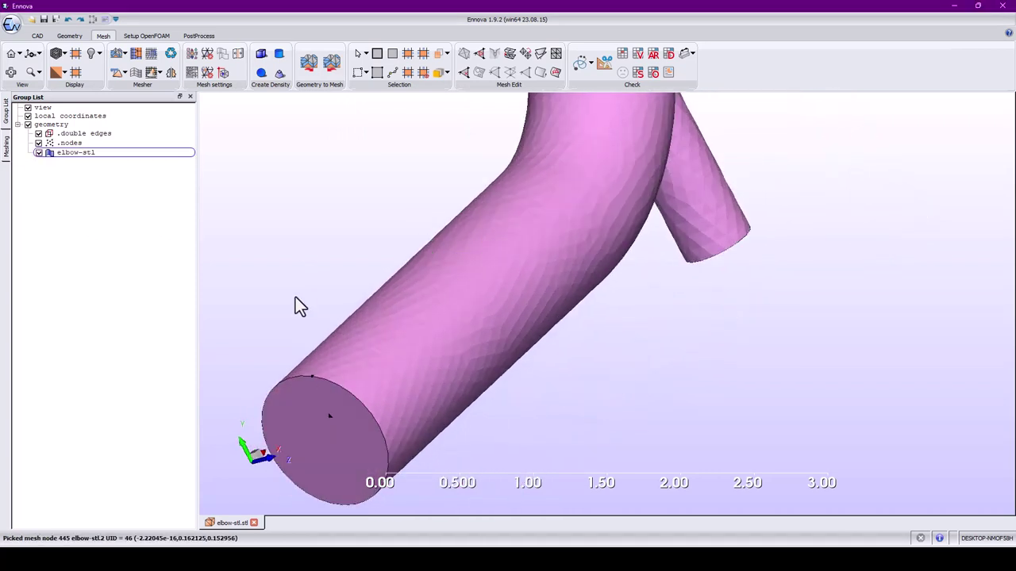
pyautogui.click(293, 304)
pyautogui.moveTo(304, 418); pyautogui.dragTo(305, 423, button='middle')
pyautogui.click(339, 437)
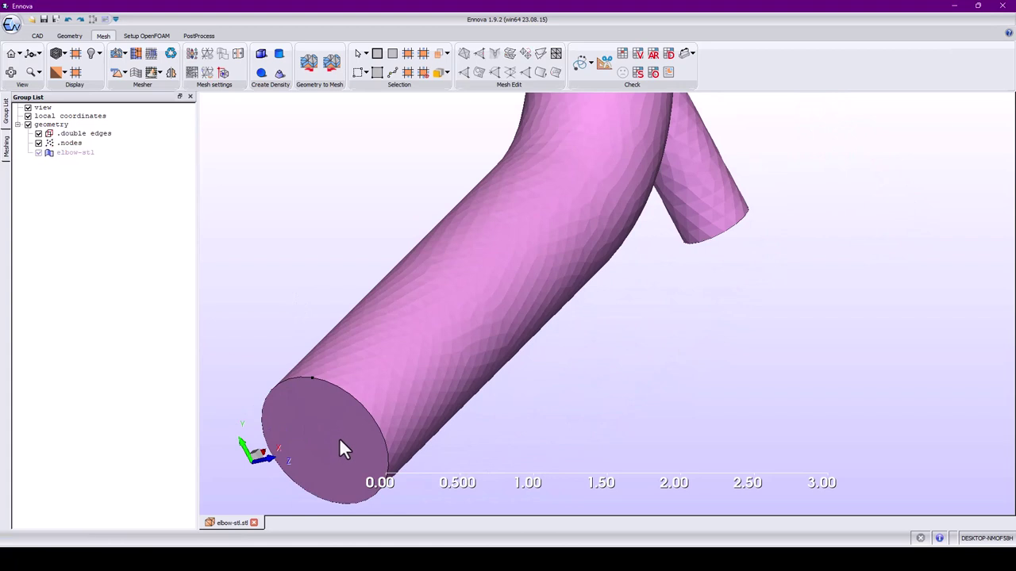
pyautogui.click(345, 434)
pyautogui.click(435, 355)
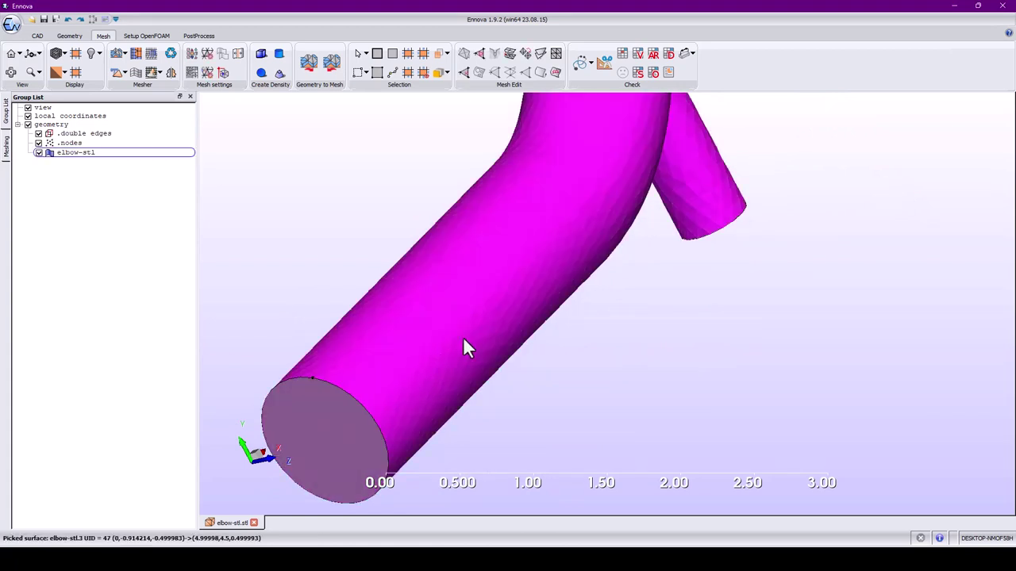
pyautogui.moveTo(466, 350); pyautogui.dragTo(567, 351, button='middle')
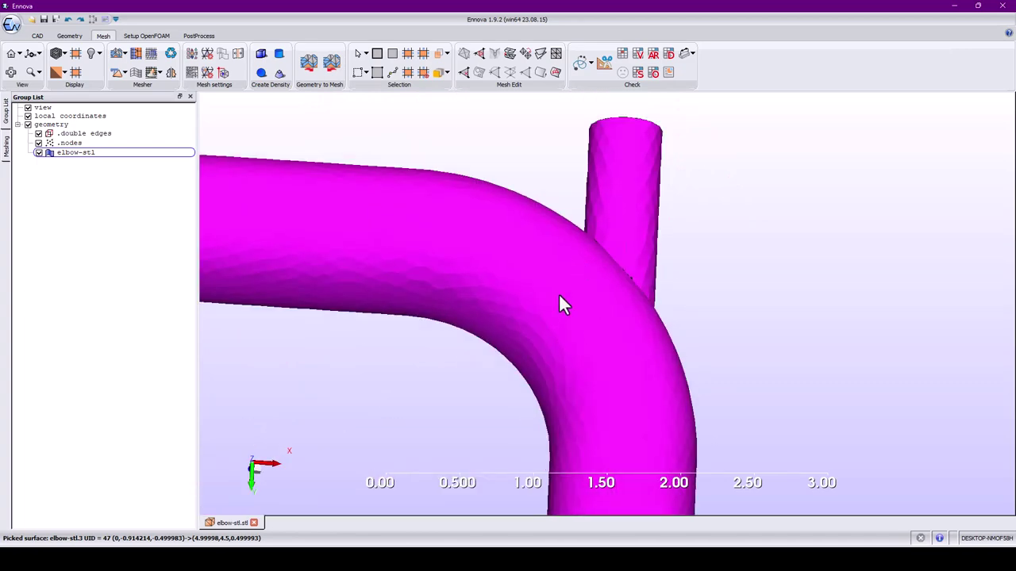
# Examine the curved pipe wall and the junction where the side branch meets the main pipe from several angles.
pyautogui.moveTo(561, 305); pyautogui.dragTo(594, 340, button='middle')
pyautogui.moveTo(640, 200); pyautogui.dragTo(608, 311, button='middle')
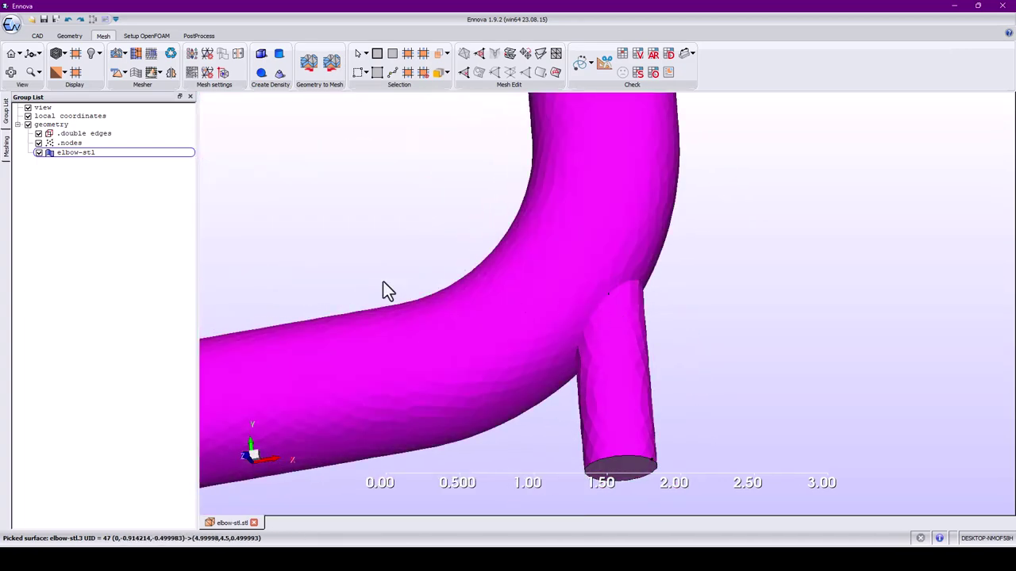
pyautogui.rightClick(83, 156)
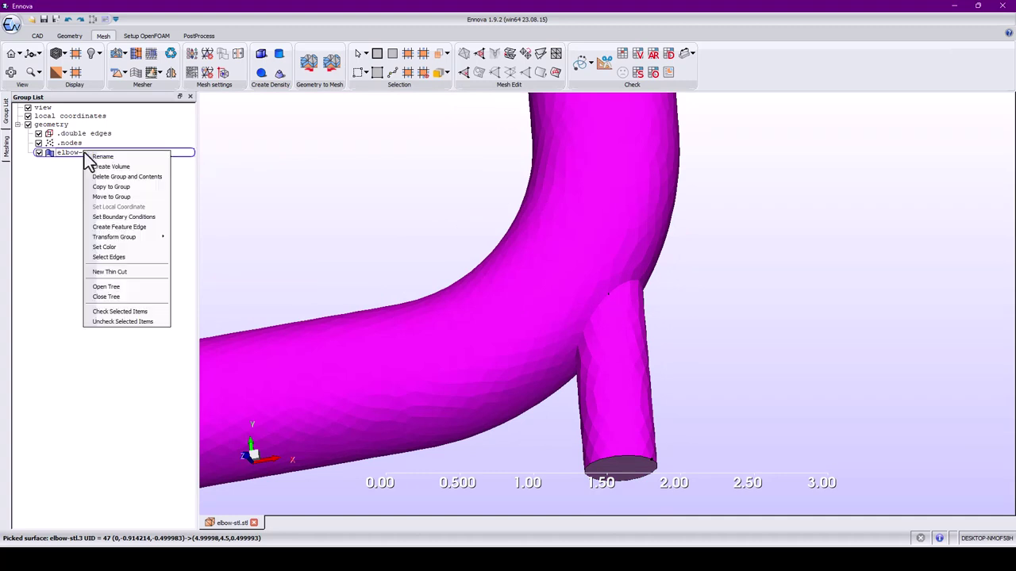
pyautogui.click(41, 189)
pyautogui.click(416, 330)
pyautogui.click(361, 336)
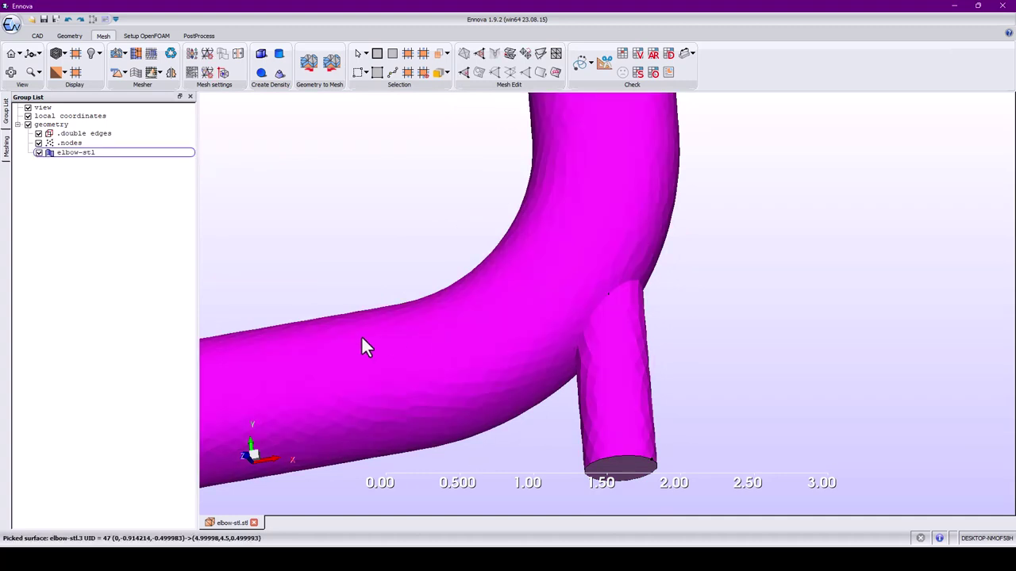
pyautogui.moveTo(412, 327); pyautogui.dragTo(596, 336, button='middle')
pyautogui.moveTo(365, 371); pyautogui.dragTo(376, 330, button='middle')
pyautogui.moveTo(376, 330); pyautogui.dragTo(441, 345, button='right')
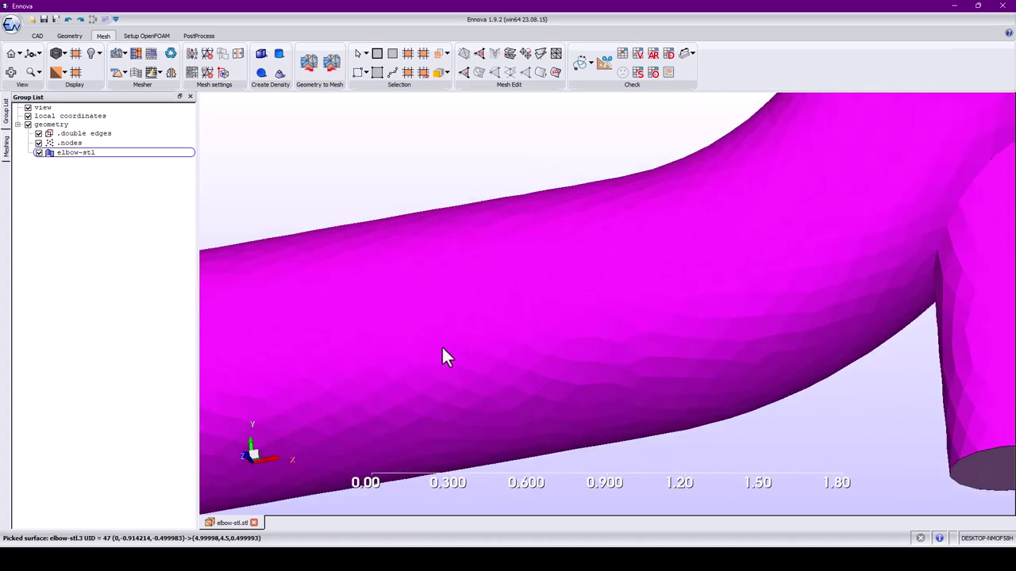
pyautogui.moveTo(524, 358); pyautogui.dragTo(412, 291, button='middle')
pyautogui.scroll(5, 440, 324)
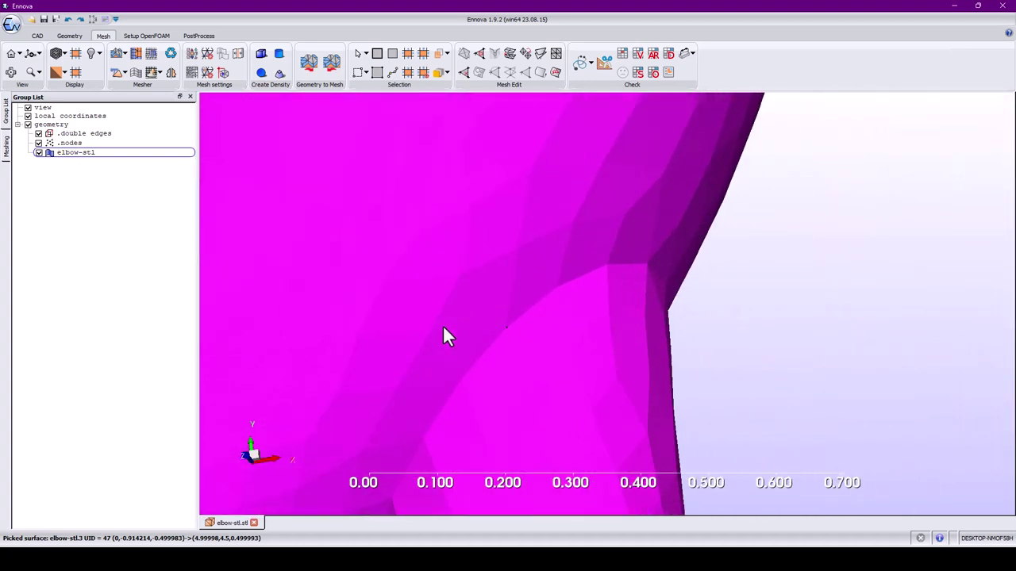
pyautogui.moveTo(340, 297); pyautogui.dragTo(547, 267, button='middle')
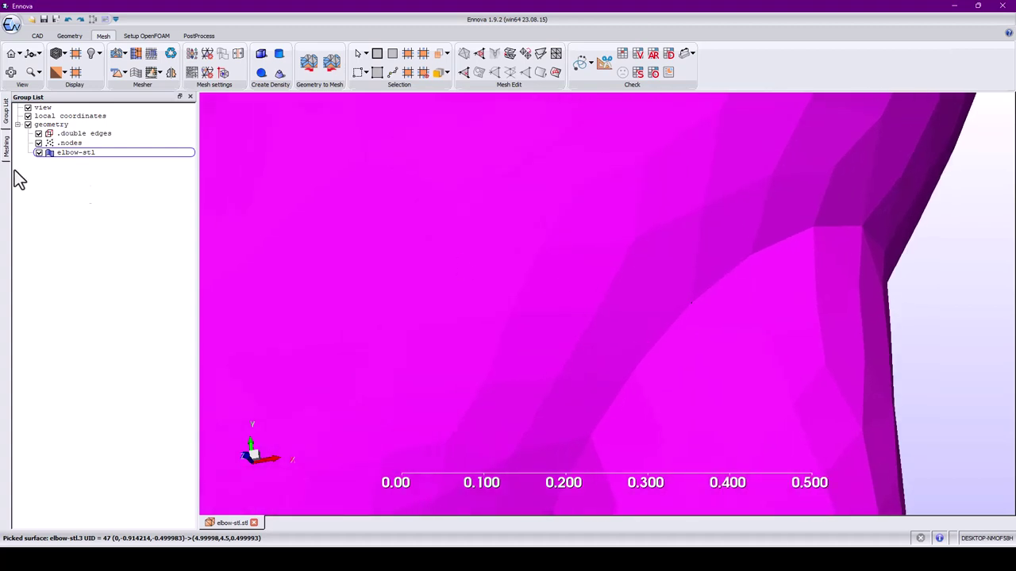
# Create feature edges on the elbow-stl group with a sharp edge angle of 30.
pyautogui.click(93, 154)
pyautogui.rightClick(94, 161)
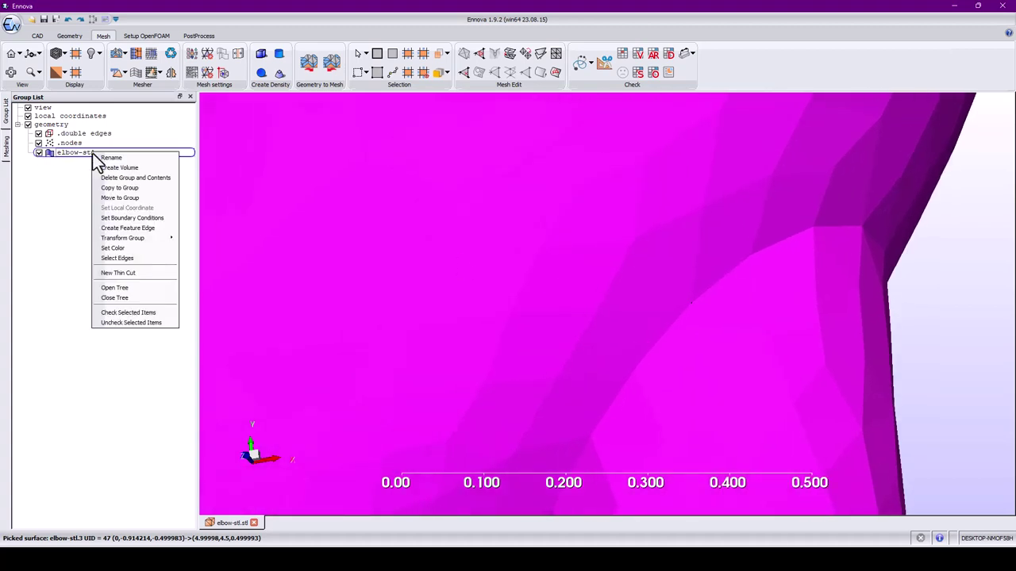
pyautogui.click(146, 228)
pyautogui.moveTo(322, 122); pyautogui.dragTo(193, 117)
pyautogui.write('30')
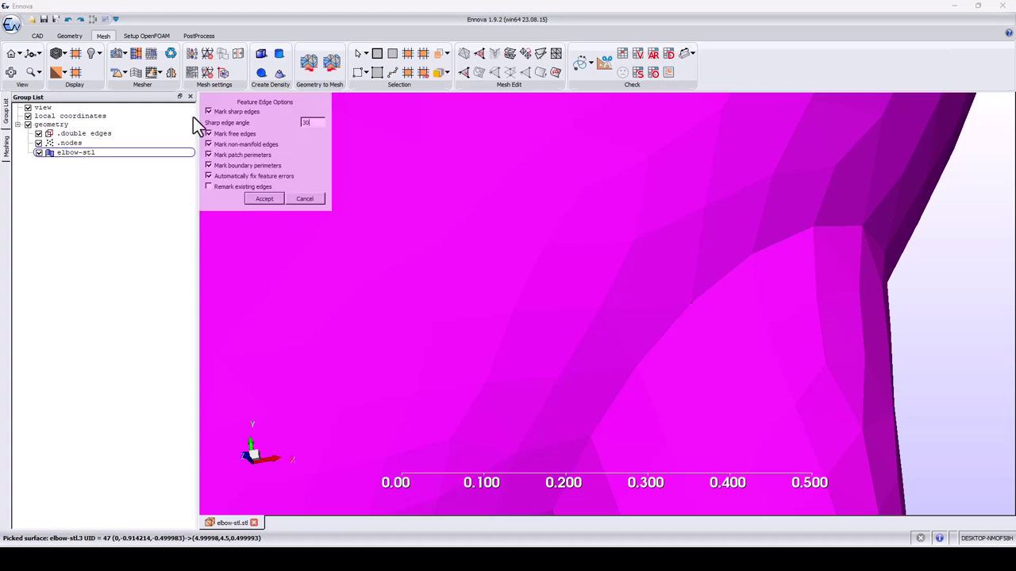
pyautogui.click(265, 199)
pyautogui.moveTo(545, 302); pyautogui.dragTo(474, 282)
pyautogui.scroll(4, 582, 210)
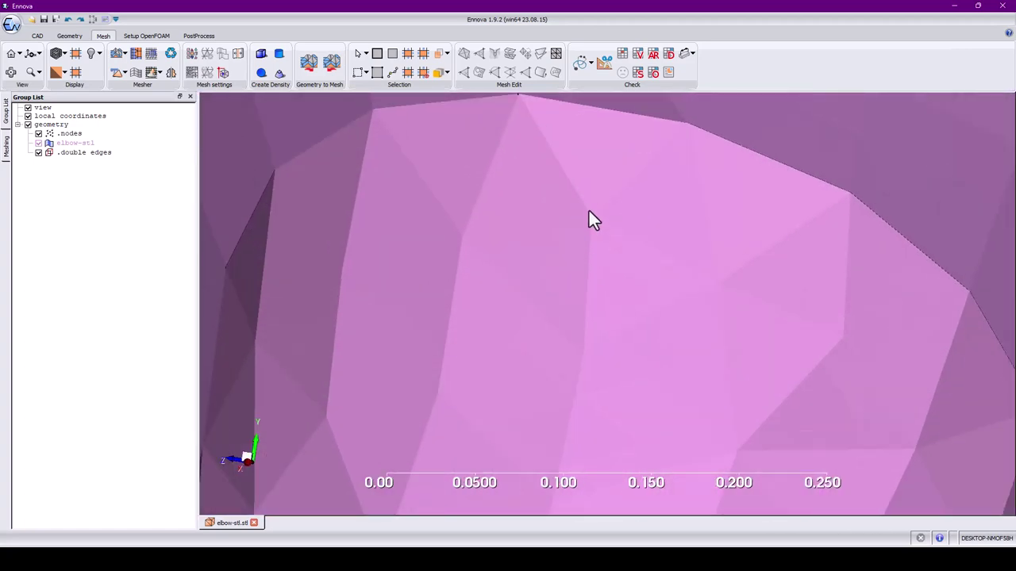
pyautogui.moveTo(589, 211); pyautogui.dragTo(484, 262)
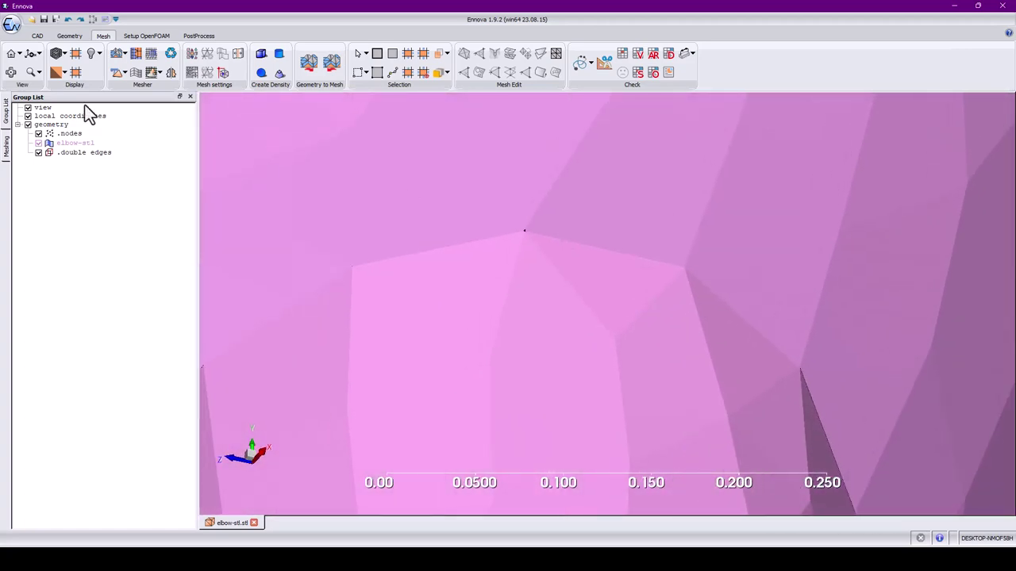
pyautogui.rightClick(89, 145)
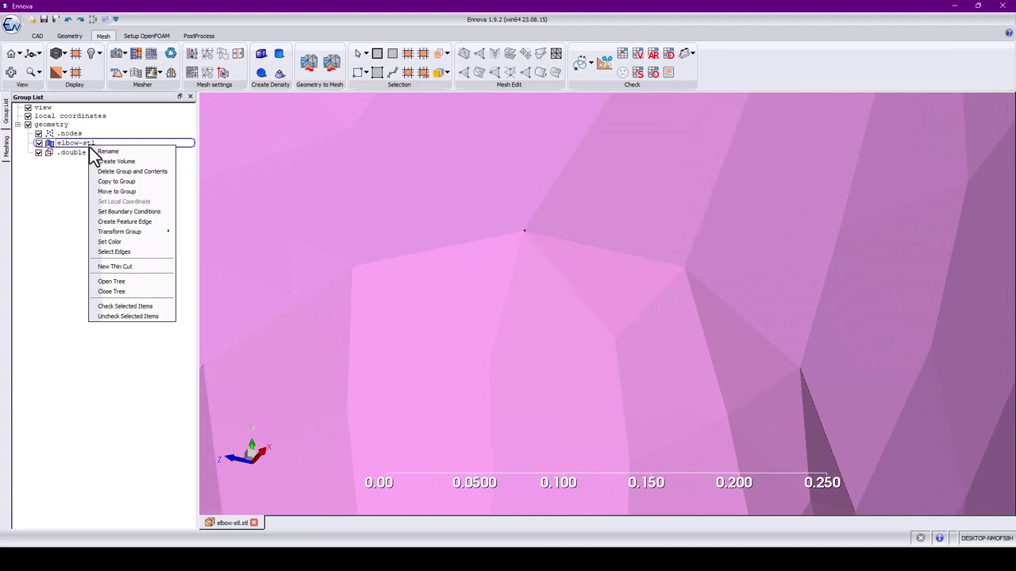
pyautogui.click(154, 213)
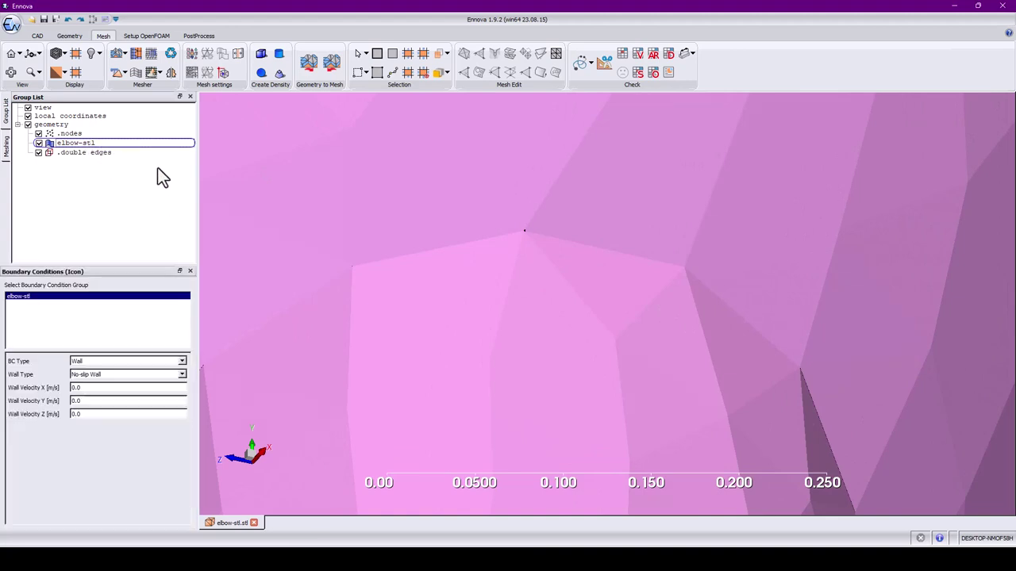
pyautogui.click(190, 271)
# Create feature edges on the elbow-stl group again with a sharp edge angle of 10.
pyautogui.rightClick(88, 143)
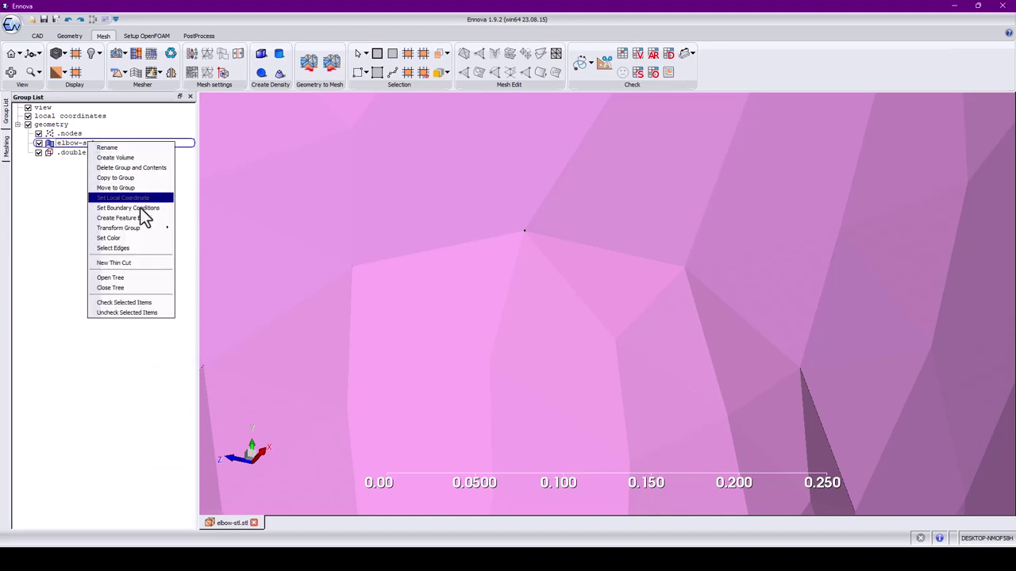
pyautogui.click(127, 218)
pyautogui.doubleClick(316, 123)
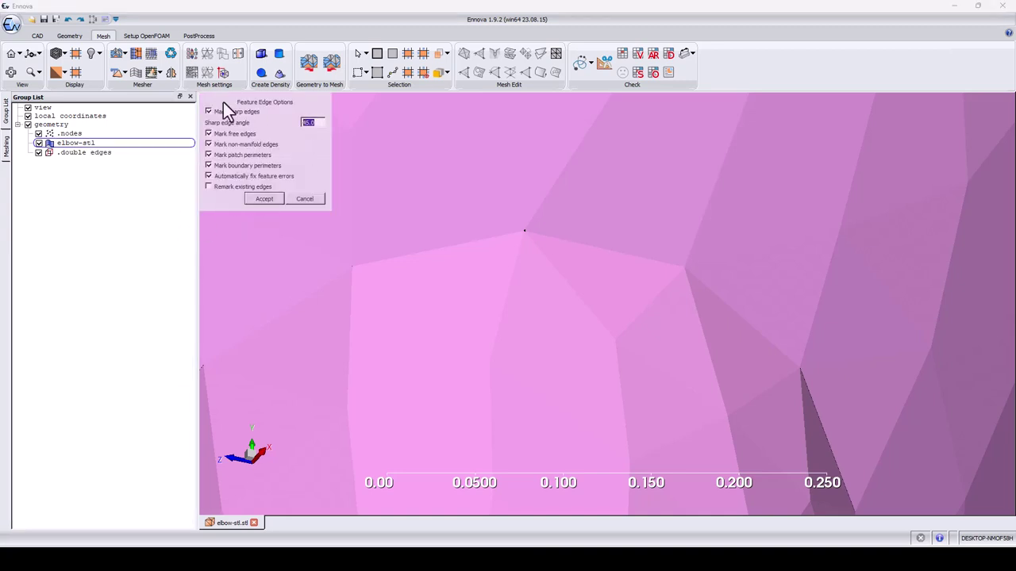
pyautogui.write('10')
pyautogui.click(274, 200)
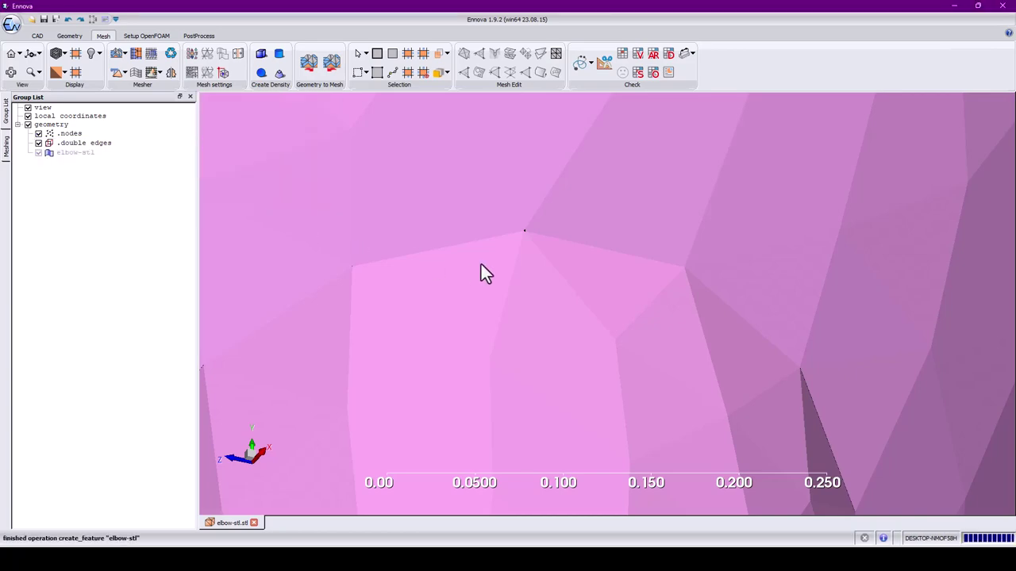
pyautogui.scroll(3, 476, 286)
pyautogui.scroll(-10, 467, 306)
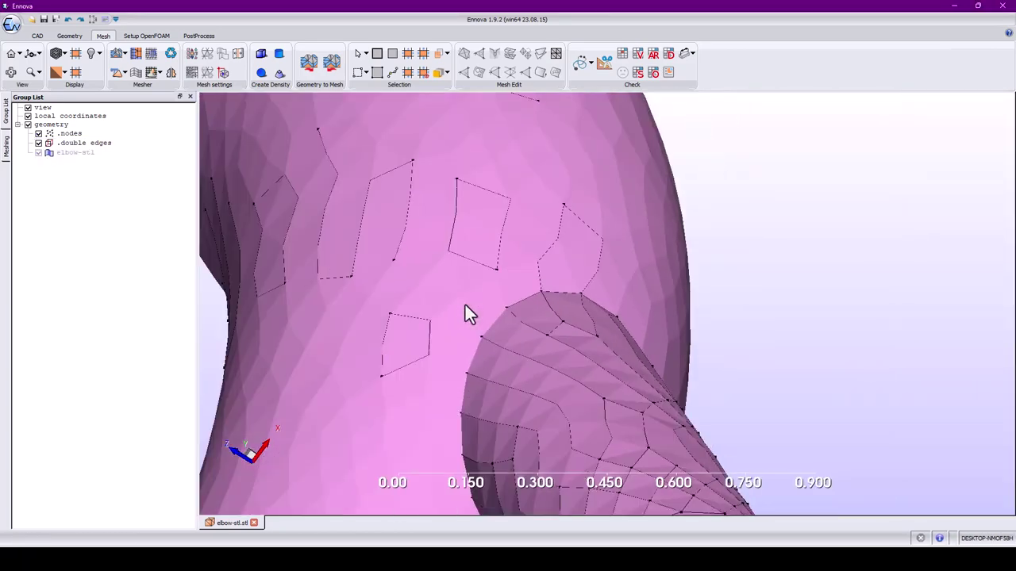
pyautogui.moveTo(551, 325); pyautogui.dragTo(559, 371)
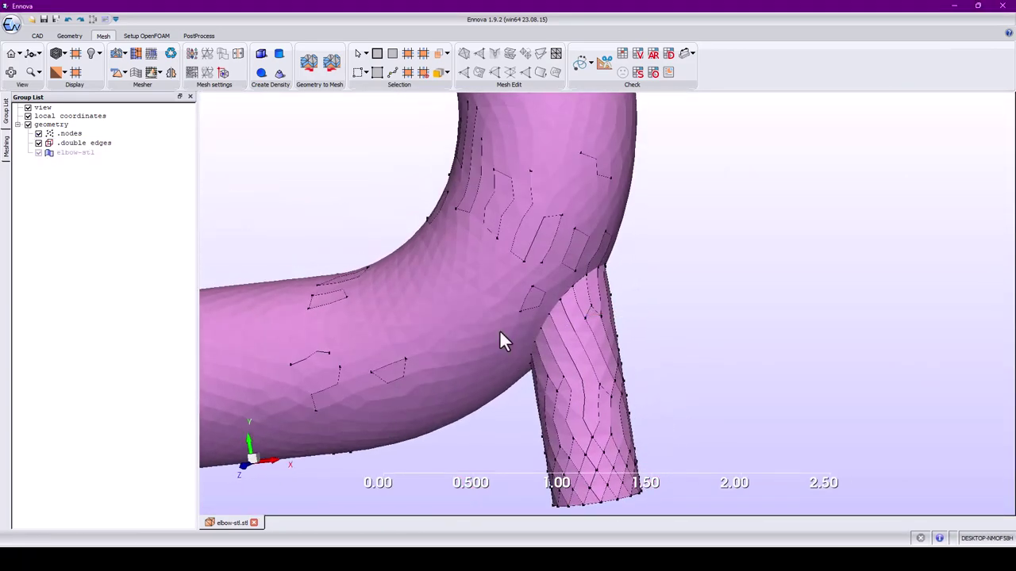
# Inspect how the new feature edges divide the elbow, picking the main pipe surface and small patches near the branch junction.
pyautogui.click(515, 316)
pyautogui.scroll(2, 535, 311)
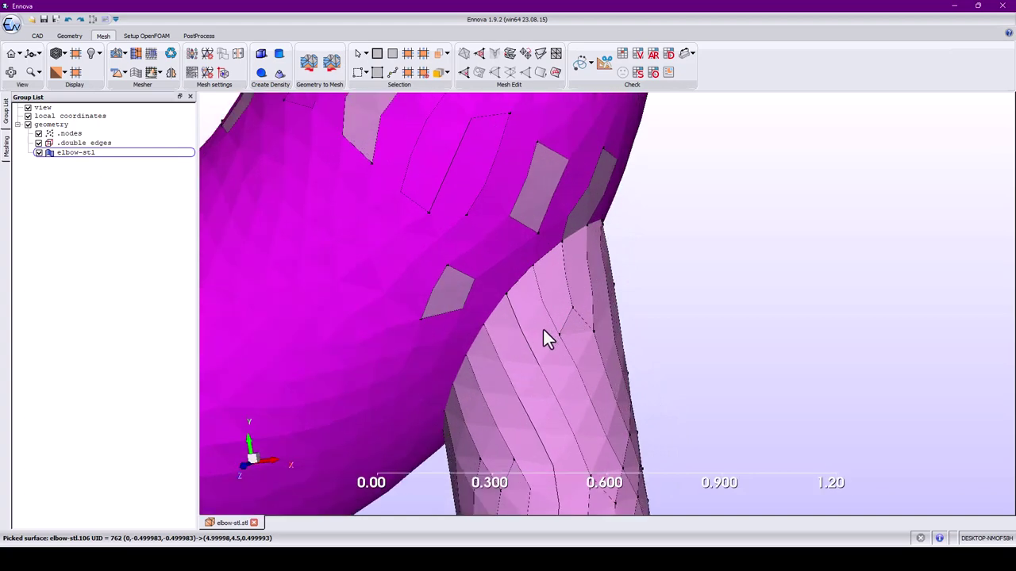
pyautogui.click(543, 333)
pyautogui.click(500, 331)
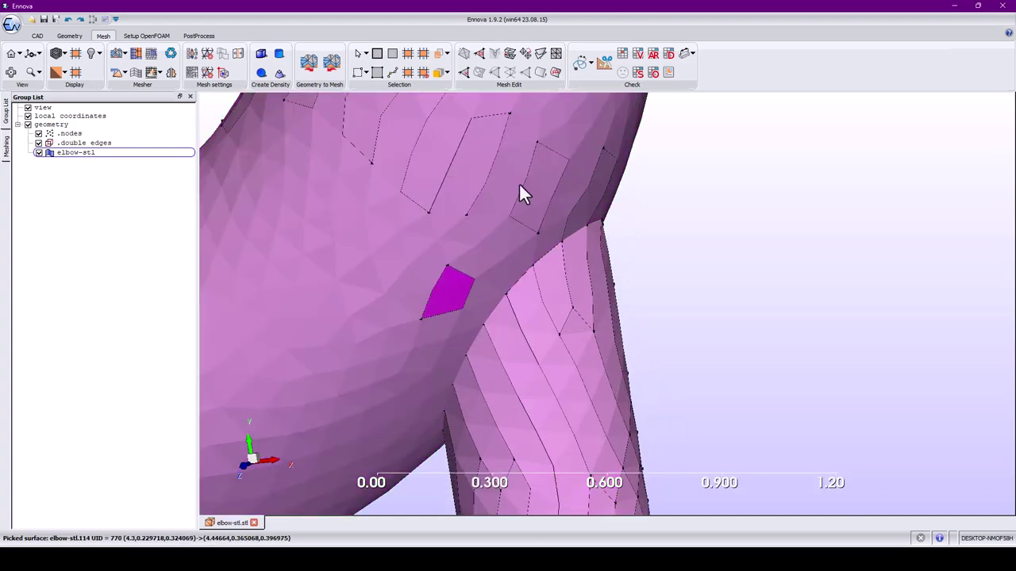
pyautogui.click(545, 175)
pyautogui.scroll(2, 393, 221)
pyautogui.scroll(-8, 397, 224)
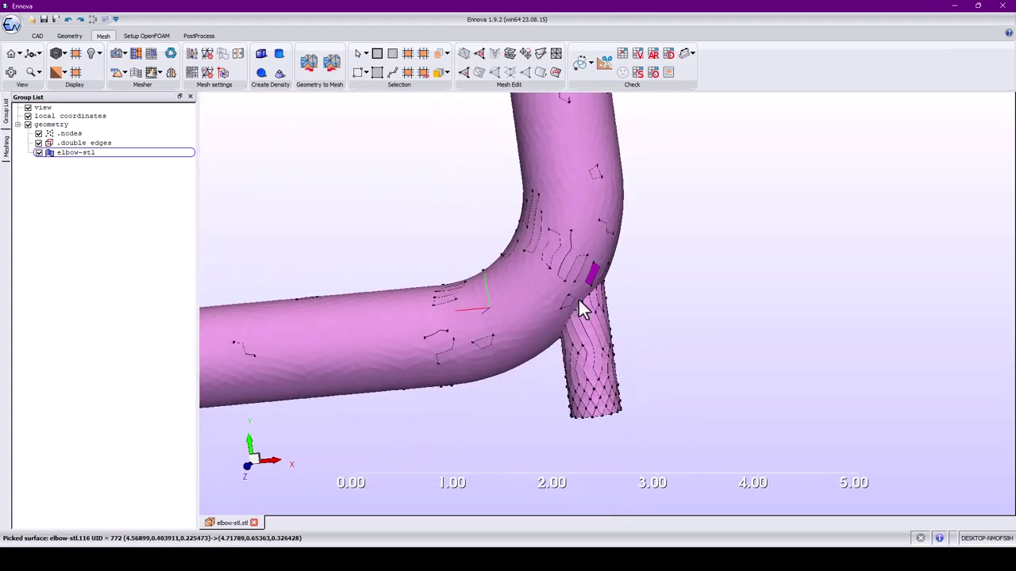
pyautogui.moveTo(578, 298); pyautogui.dragTo(711, 307, button='middle')
pyautogui.moveTo(517, 262); pyautogui.dragTo(521, 147, button='middle')
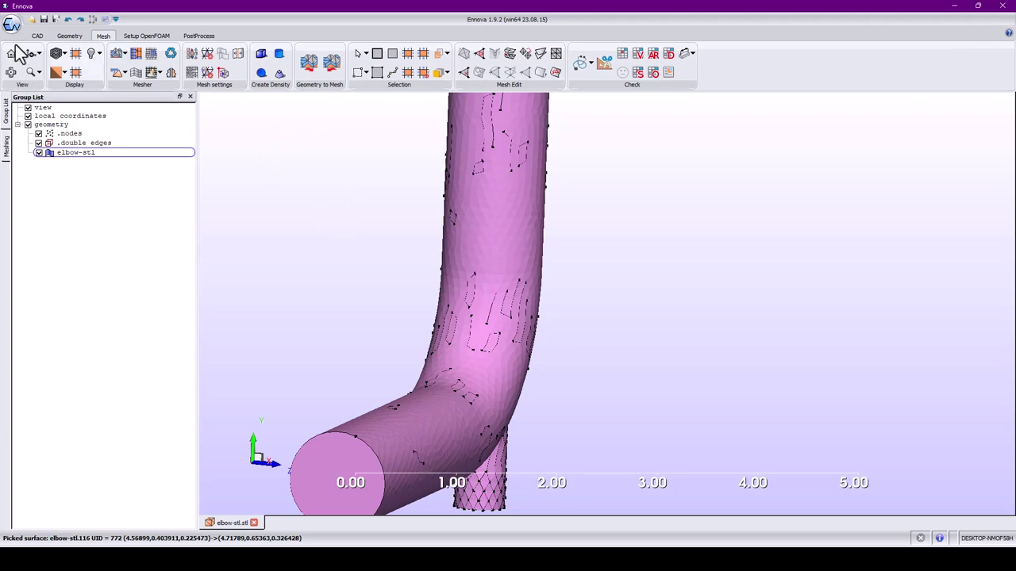
# Open the geometry file LAK_11_ascii.stl from the stl/glider_LAK folder.
pyautogui.click(31, 20)
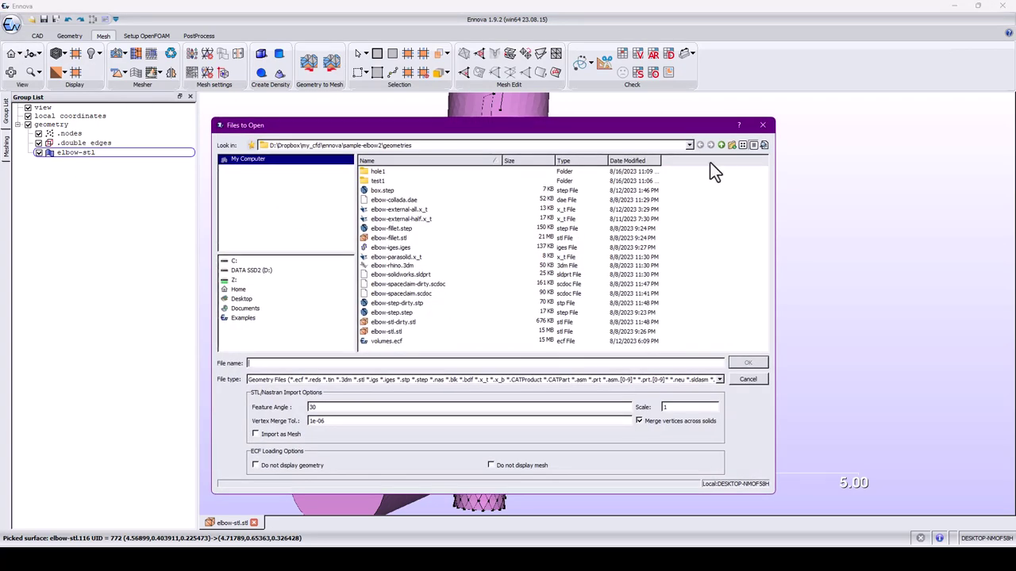
pyautogui.click(726, 147)
pyautogui.click(725, 147)
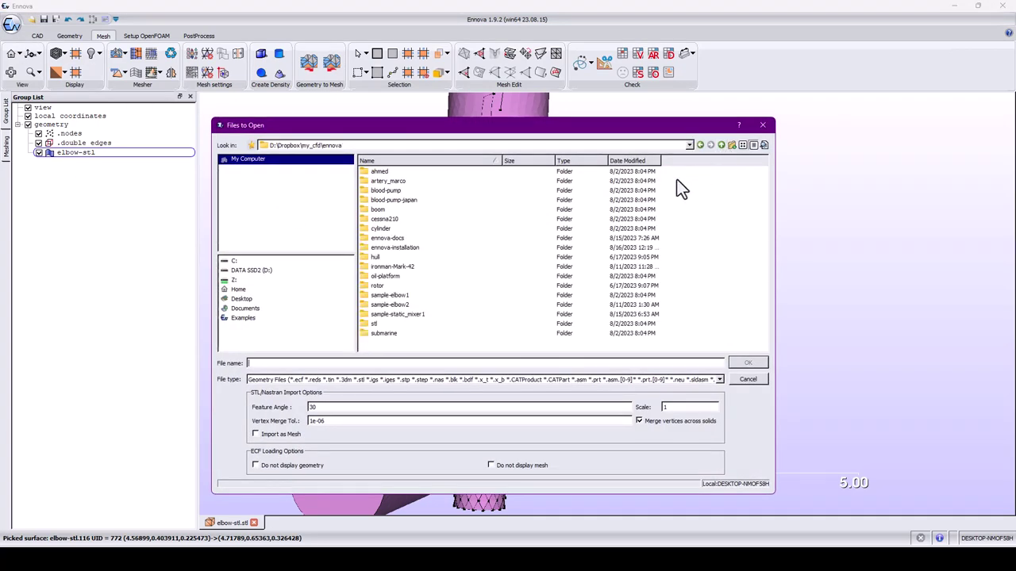
pyautogui.doubleClick(391, 324)
pyautogui.doubleClick(389, 173)
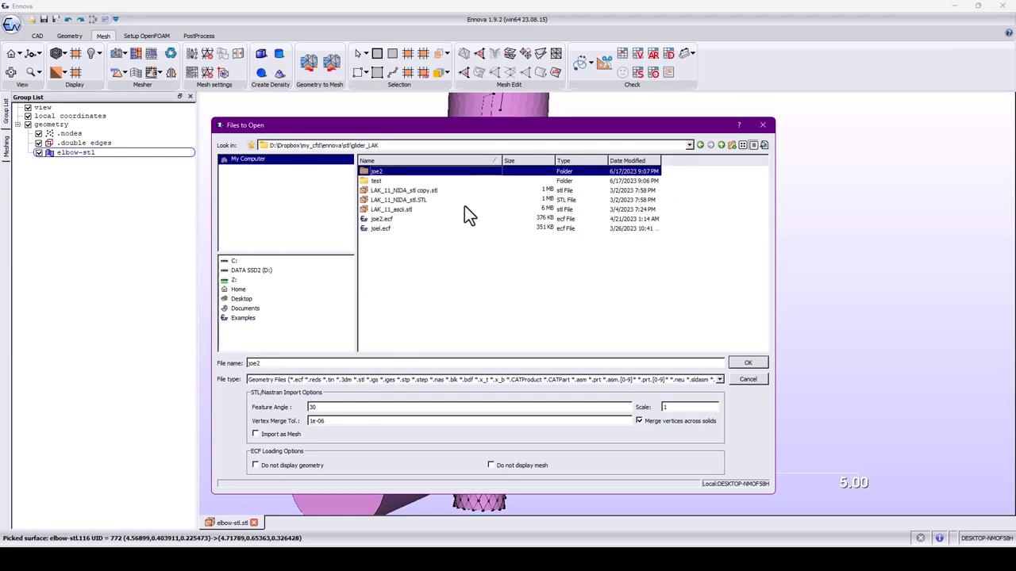
pyautogui.doubleClick(407, 210)
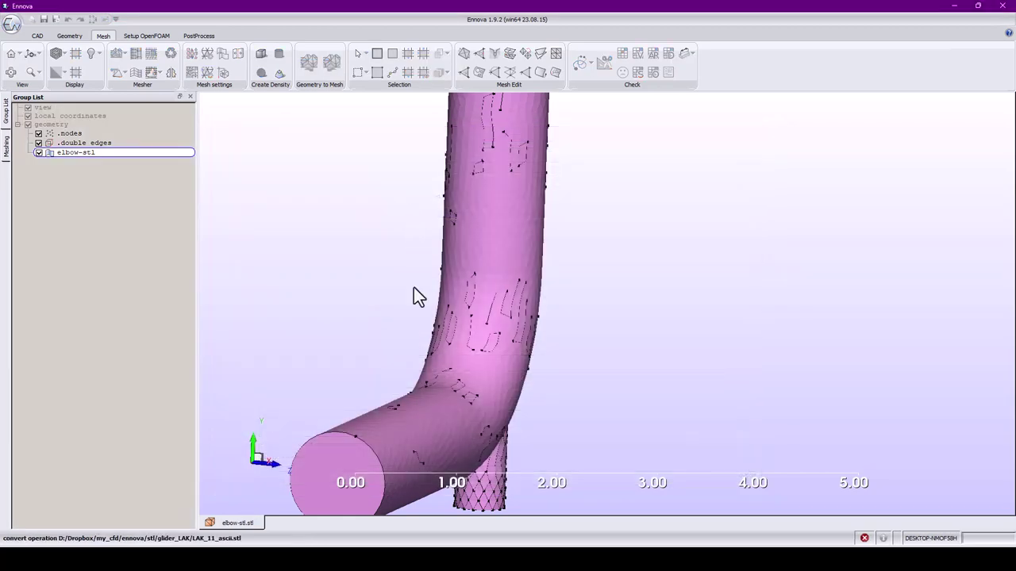
# Set the color of the glider's LAK_11_ascii surface group to bright yellow-green.
pyautogui.scroll(5, 605, 331)
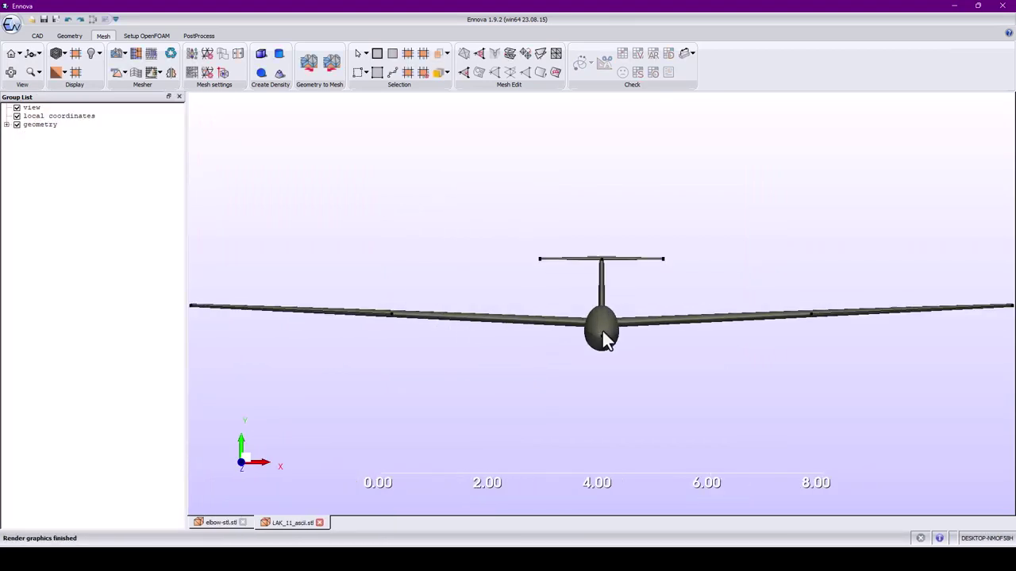
pyautogui.moveTo(583, 295); pyautogui.dragTo(366, 234)
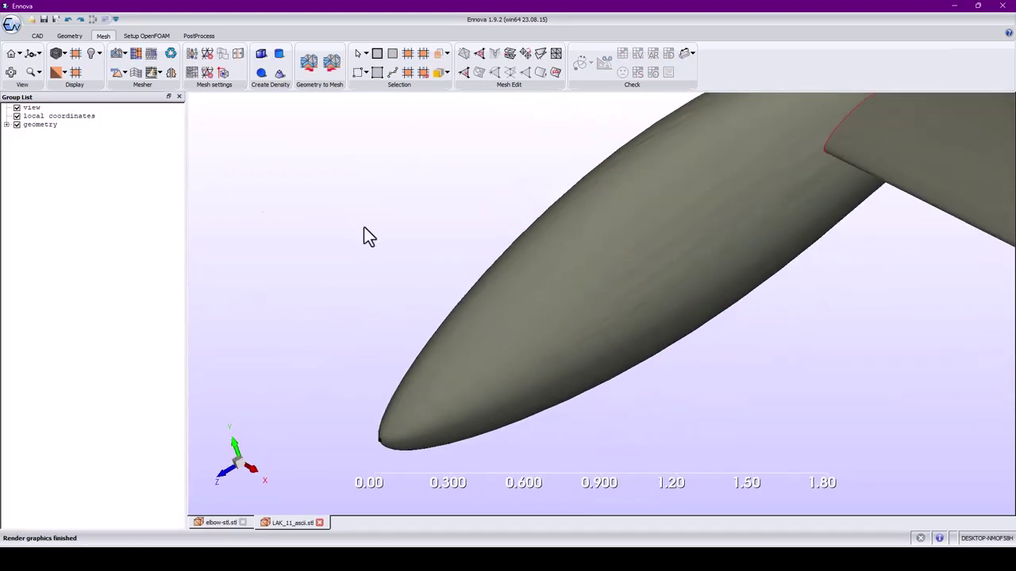
pyautogui.click(6, 125)
pyautogui.click(63, 173)
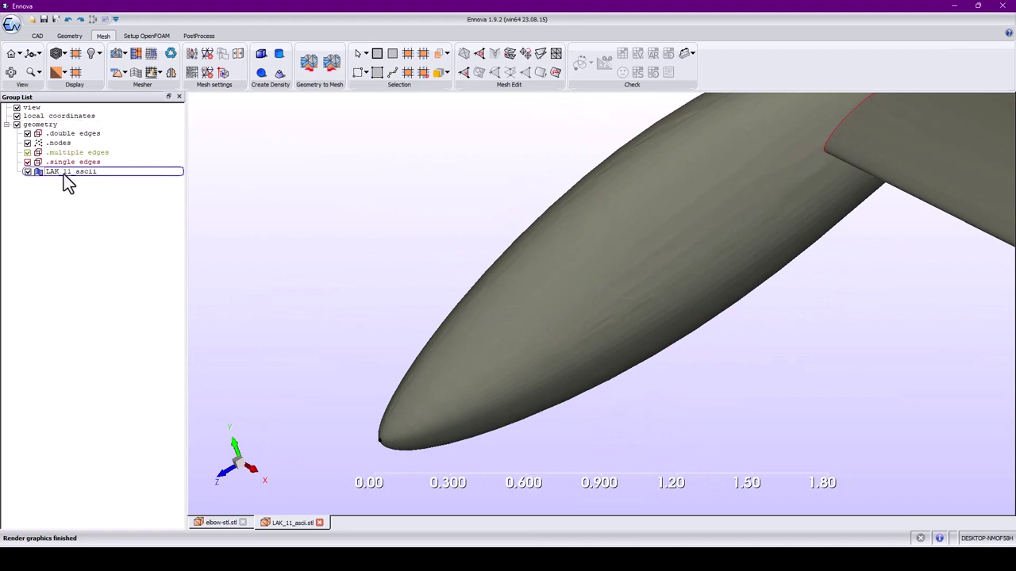
pyautogui.rightClick(64, 174)
pyautogui.click(88, 279)
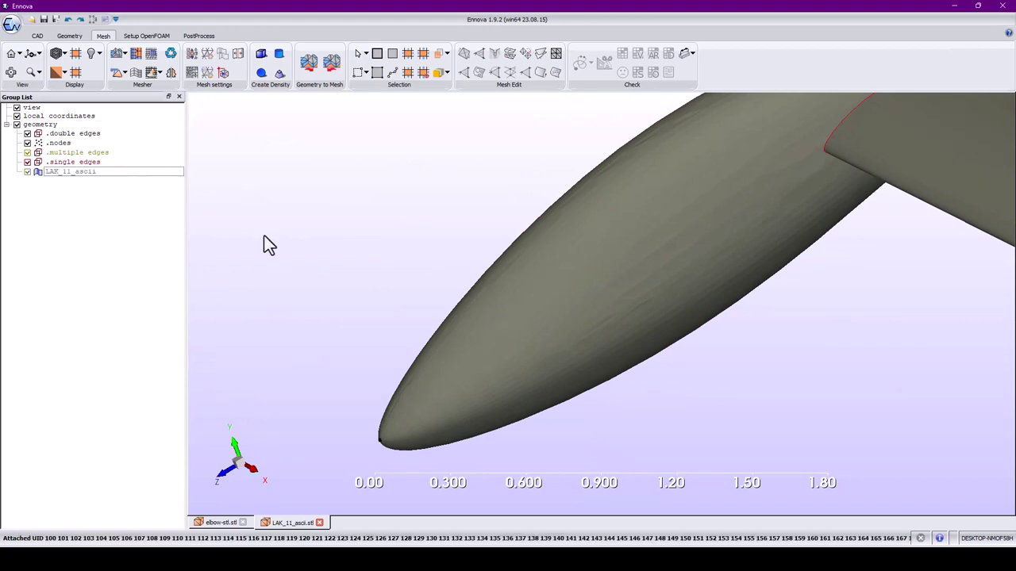
pyautogui.click(56, 173)
pyautogui.rightClick(63, 173)
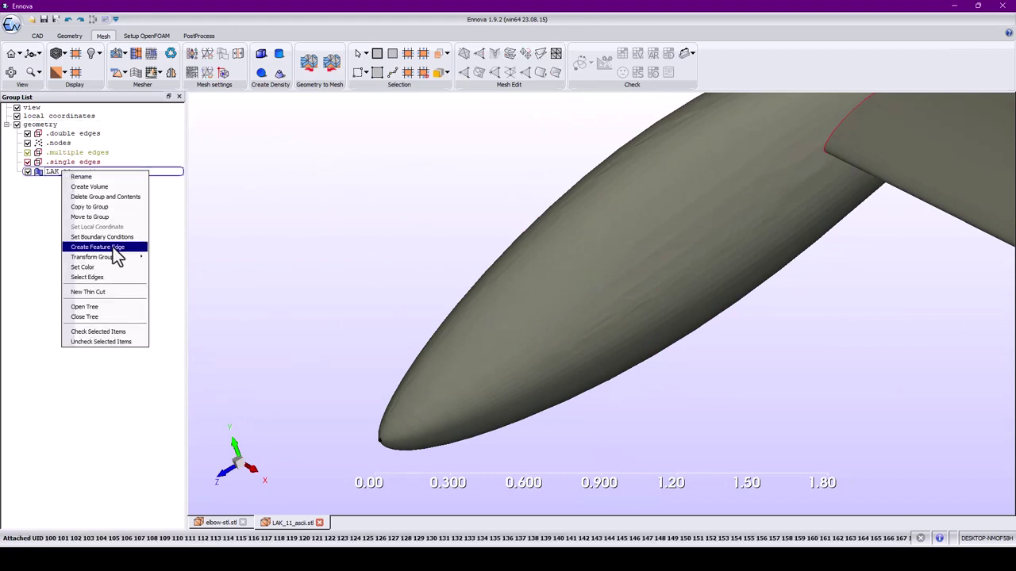
pyautogui.click(102, 269)
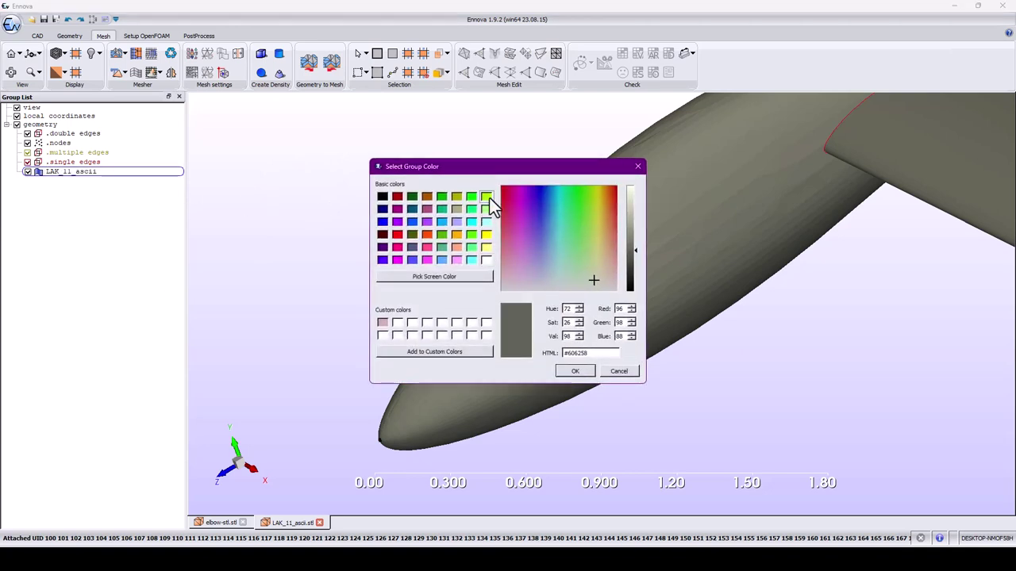
pyautogui.click(485, 197)
pyautogui.click(580, 373)
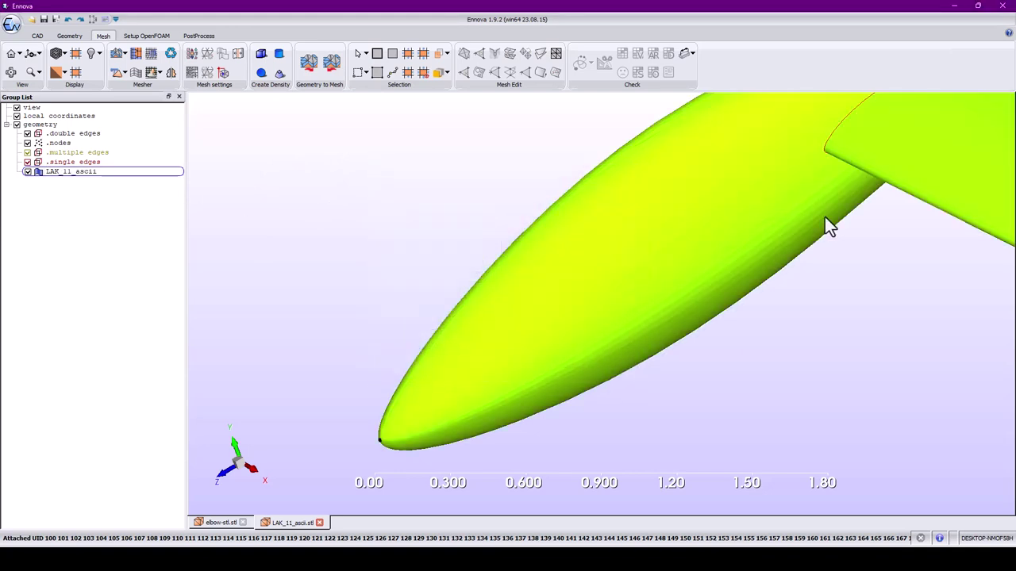
# Make the glider surfaces translucent and examine the red single edges at the wing roots, wing tips and tail.
pyautogui.moveTo(956, 122); pyautogui.dragTo(676, 243, button='middle')
pyautogui.click(97, 56)
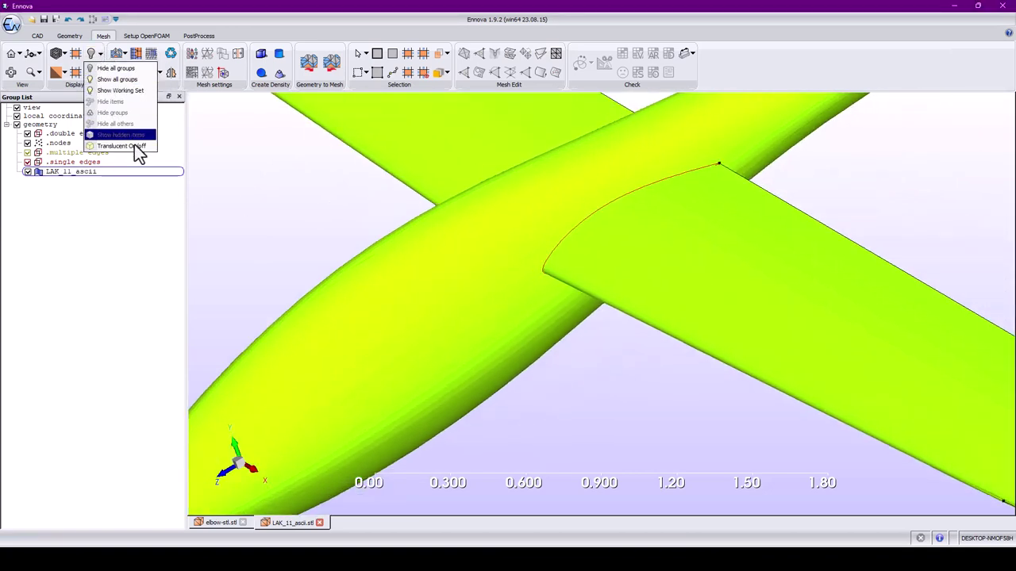
pyautogui.click(136, 145)
pyautogui.moveTo(333, 239); pyautogui.dragTo(486, 350)
pyautogui.scroll(3, 621, 263)
pyautogui.scroll(-10, 628, 286)
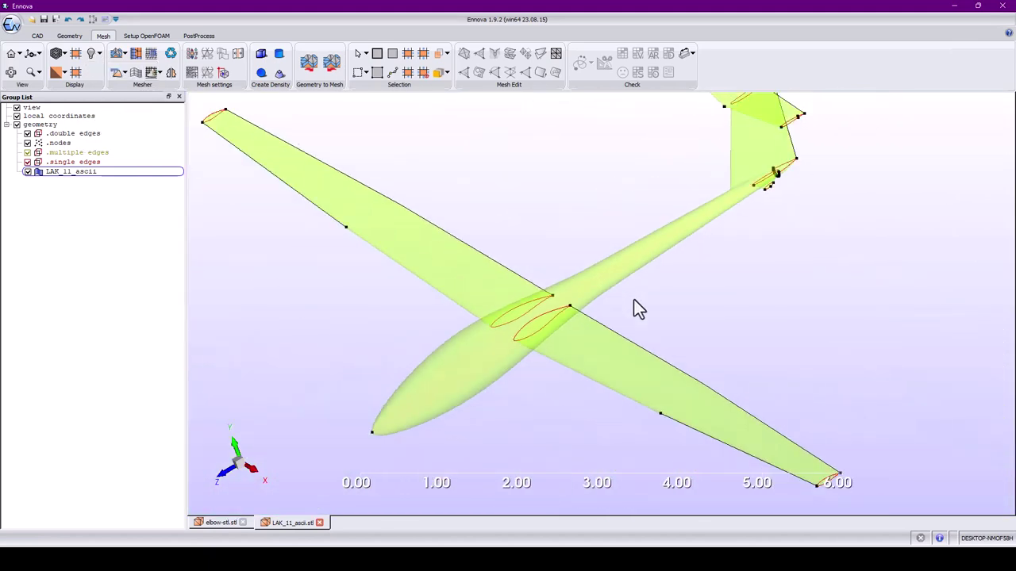
pyautogui.moveTo(635, 299); pyautogui.dragTo(621, 278, button='middle')
pyautogui.moveTo(624, 288); pyautogui.dragTo(585, 297)
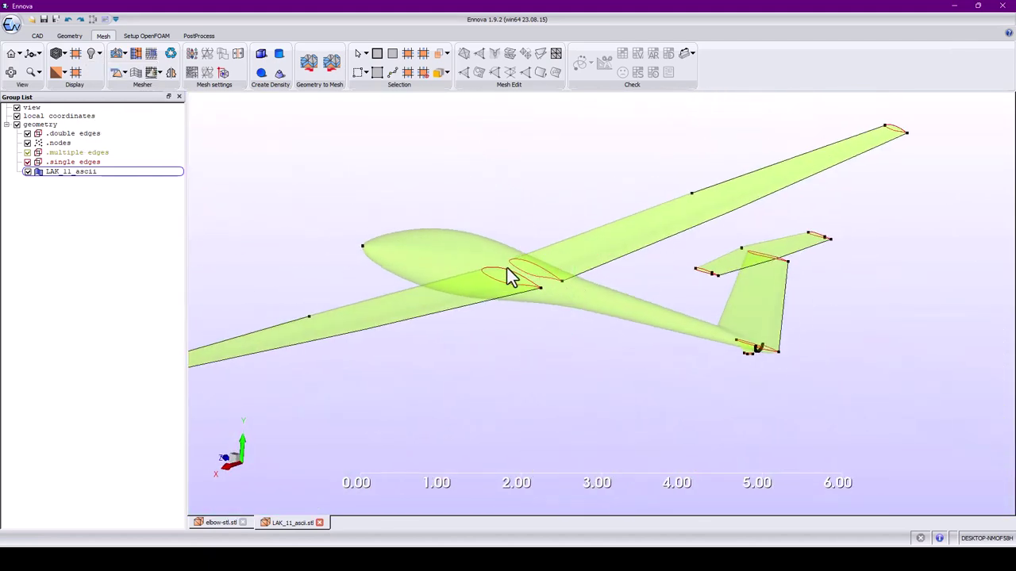
# Examine the open edges where the fin meets the horizontal tailplane, picking the fin and fuselage surface.
pyautogui.moveTo(510, 275); pyautogui.dragTo(647, 299)
pyautogui.moveTo(796, 297); pyautogui.dragTo(533, 318, button='middle')
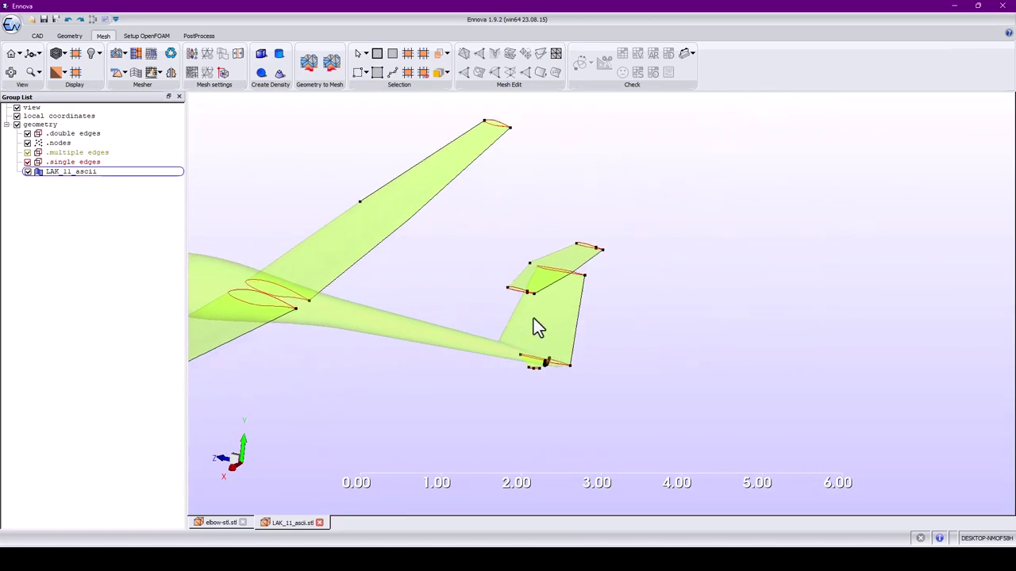
pyautogui.scroll(5, 535, 294)
pyautogui.moveTo(640, 294); pyautogui.dragTo(671, 294, button='middle')
pyautogui.scroll(10, 672, 304)
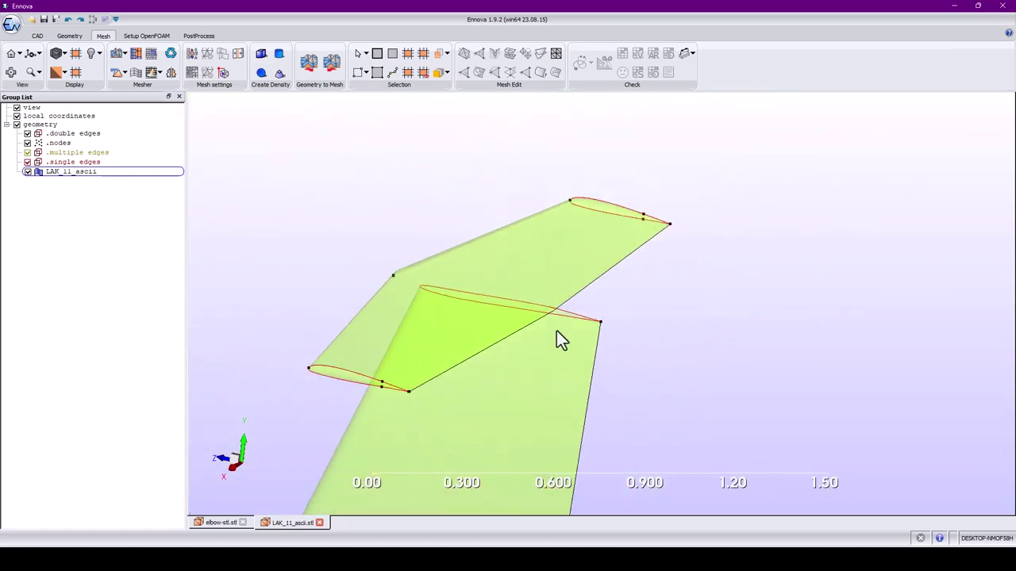
pyautogui.click(513, 319)
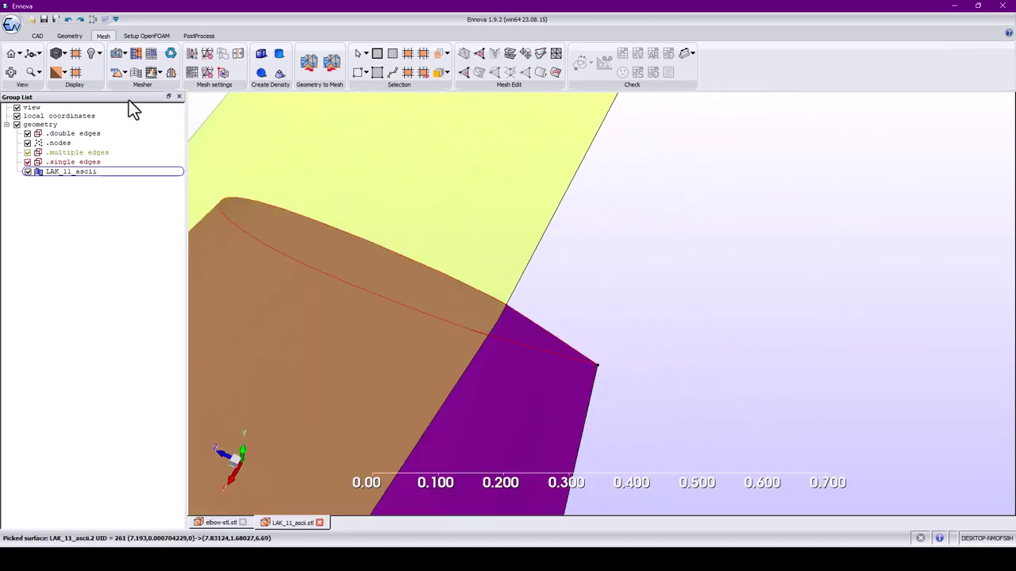
# Turn off surface translucency and pick the horizontal tailplane surface above the fin.
pyautogui.click(99, 55)
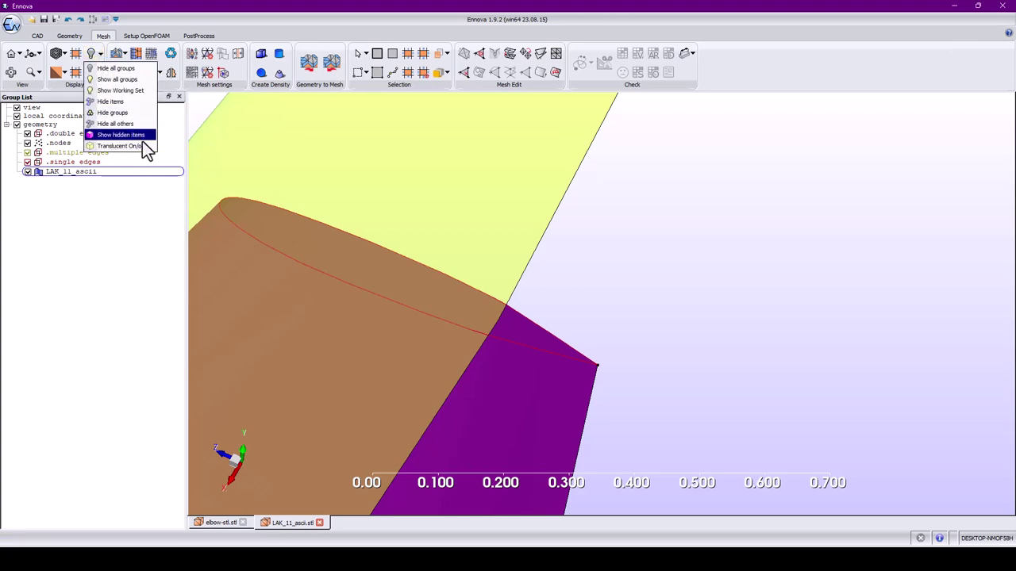
pyautogui.click(147, 147)
pyautogui.click(626, 288)
pyautogui.moveTo(577, 236); pyautogui.dragTo(652, 175, button='middle')
pyautogui.click(589, 260)
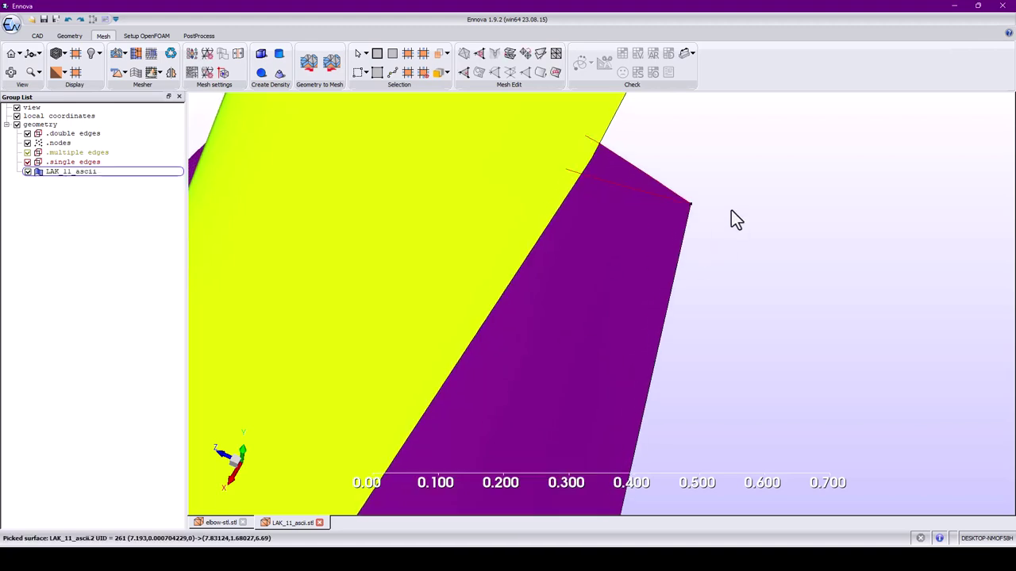
pyautogui.click(480, 221)
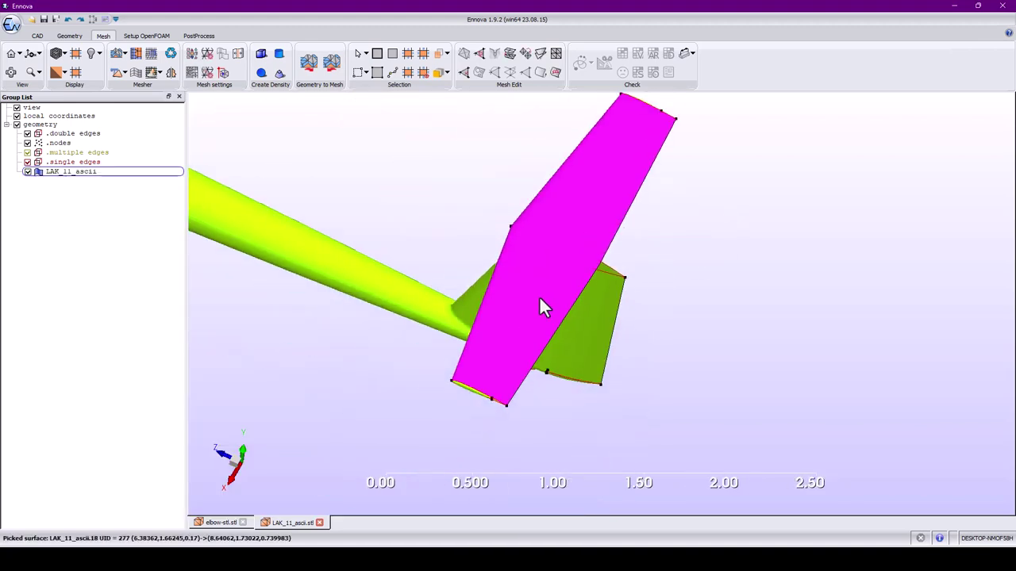
# Inspect from the side and from above how the fin's upper single edges run into the tailplane.
pyautogui.moveTo(539, 296); pyautogui.dragTo(539, 208, button='middle')
pyautogui.scroll(7, 588, 329)
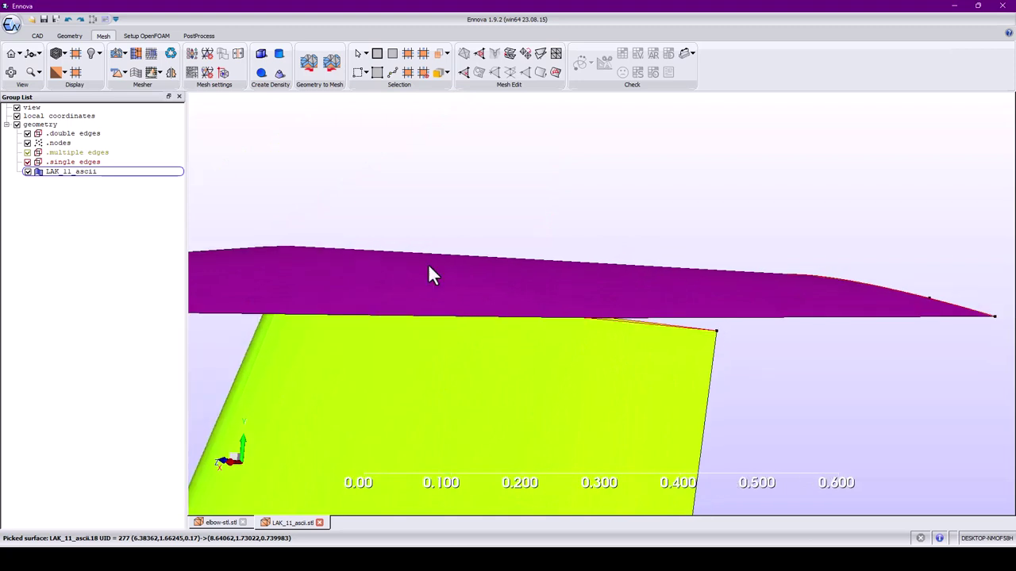
pyautogui.scroll(5, 556, 277)
pyautogui.moveTo(698, 405); pyautogui.dragTo(427, 270, button='middle')
pyautogui.moveTo(339, 140); pyautogui.dragTo(491, 327, button='middle')
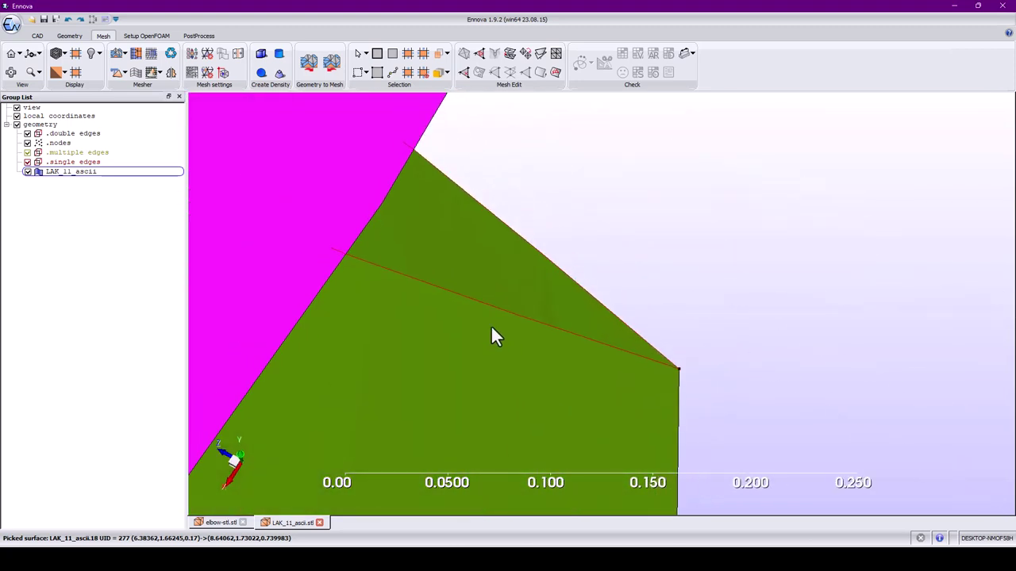
pyautogui.scroll(2, 492, 337)
pyautogui.moveTo(384, 186); pyautogui.dragTo(396, 229)
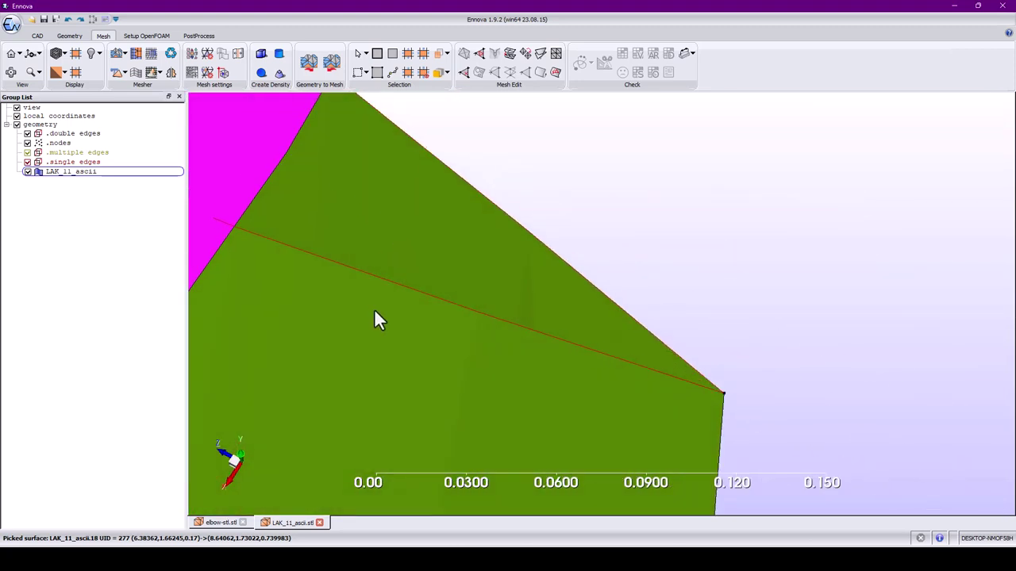
# Examine the single edges on the tail skid and rear fuselage, picking the fuselage surface.
pyautogui.moveTo(374, 308); pyautogui.dragTo(477, 277)
pyautogui.scroll(5, 464, 290)
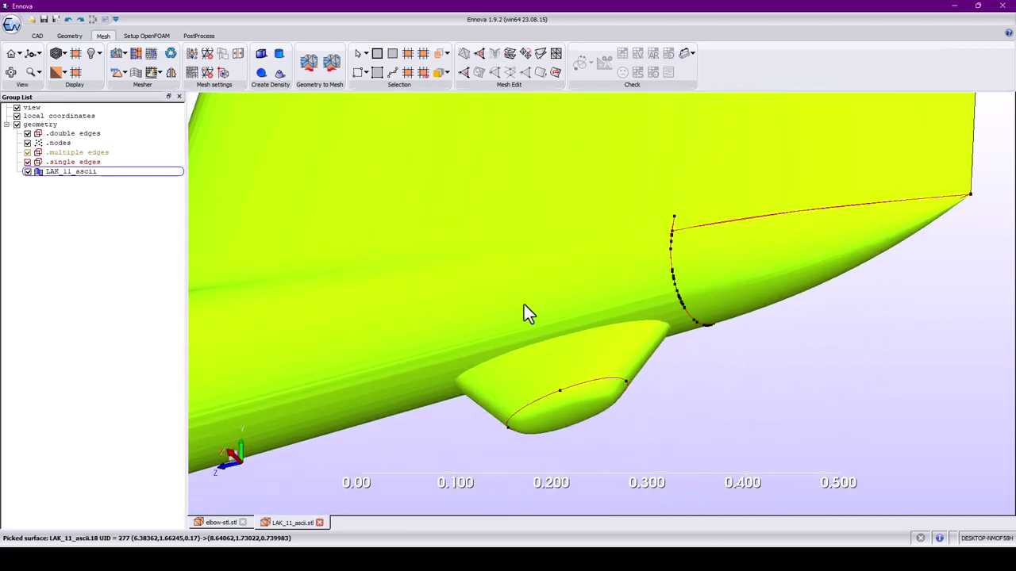
pyautogui.click(560, 390)
pyautogui.moveTo(560, 391); pyautogui.dragTo(495, 294)
pyautogui.click(494, 295)
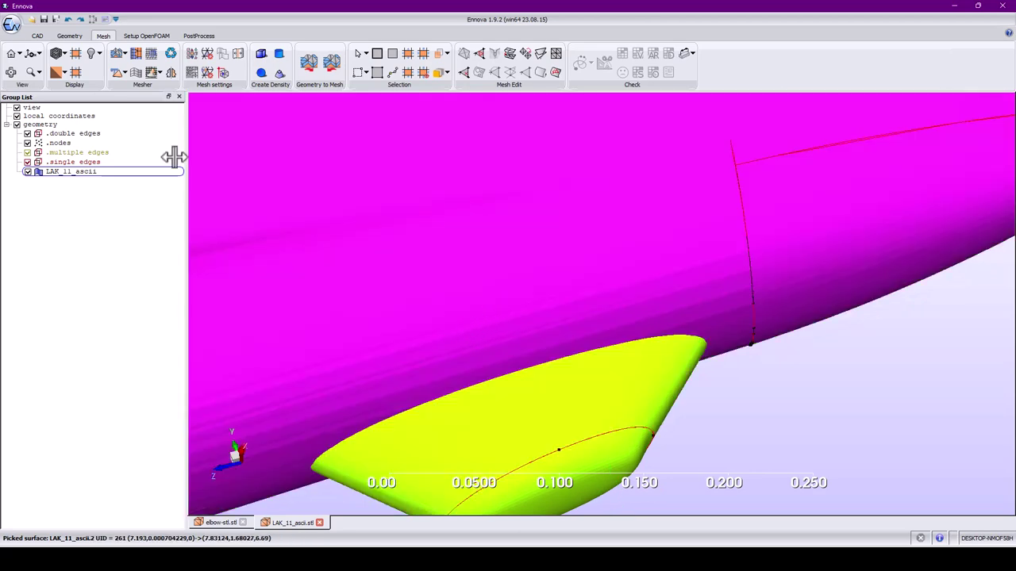
# Make the surfaces translucent again and pick the tail skid surface that extends into the fuselage.
pyautogui.click(99, 56)
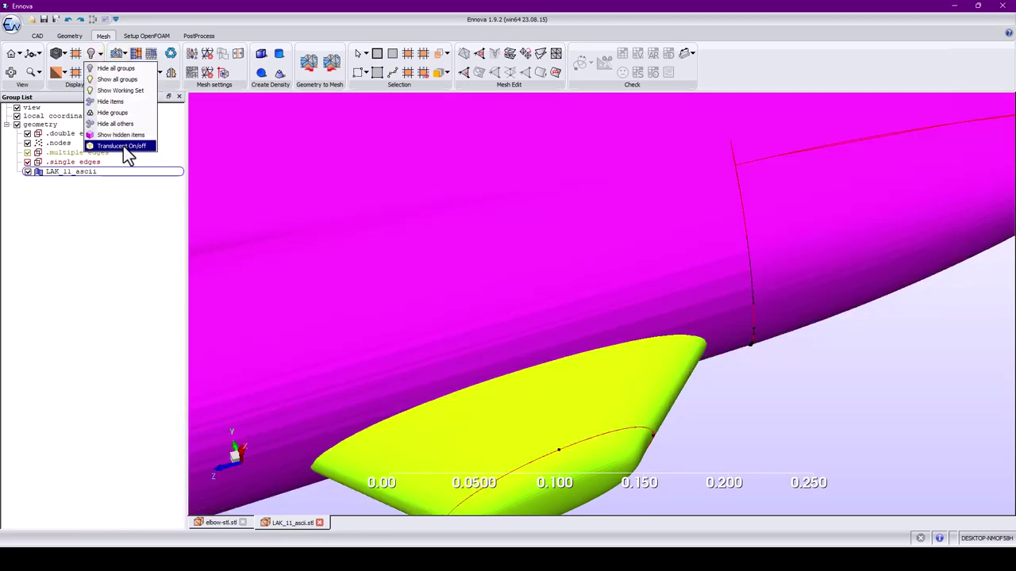
pyautogui.click(117, 144)
pyautogui.moveTo(483, 367); pyautogui.dragTo(482, 383)
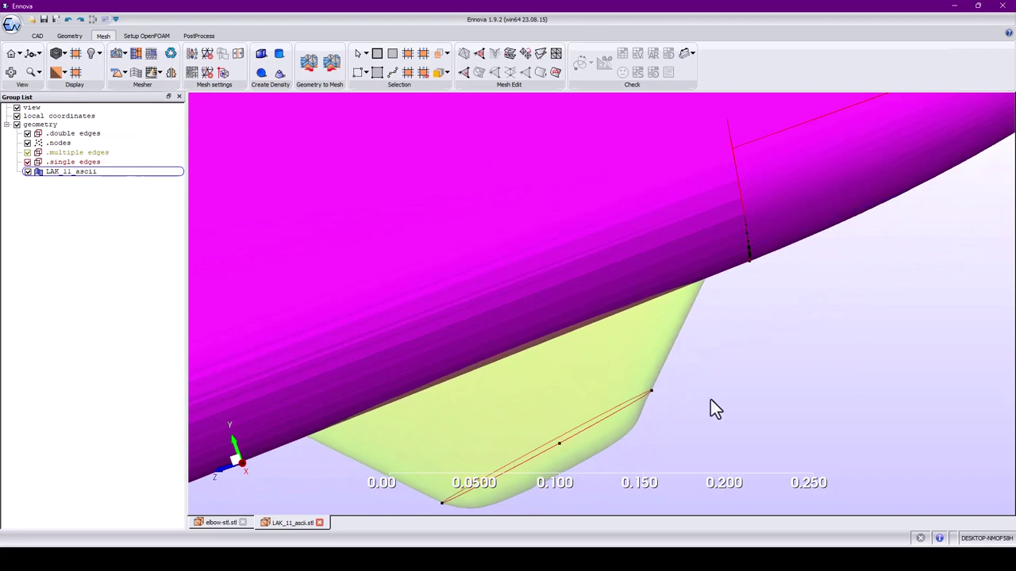
pyautogui.moveTo(538, 331); pyautogui.dragTo(538, 333)
pyautogui.click(553, 389)
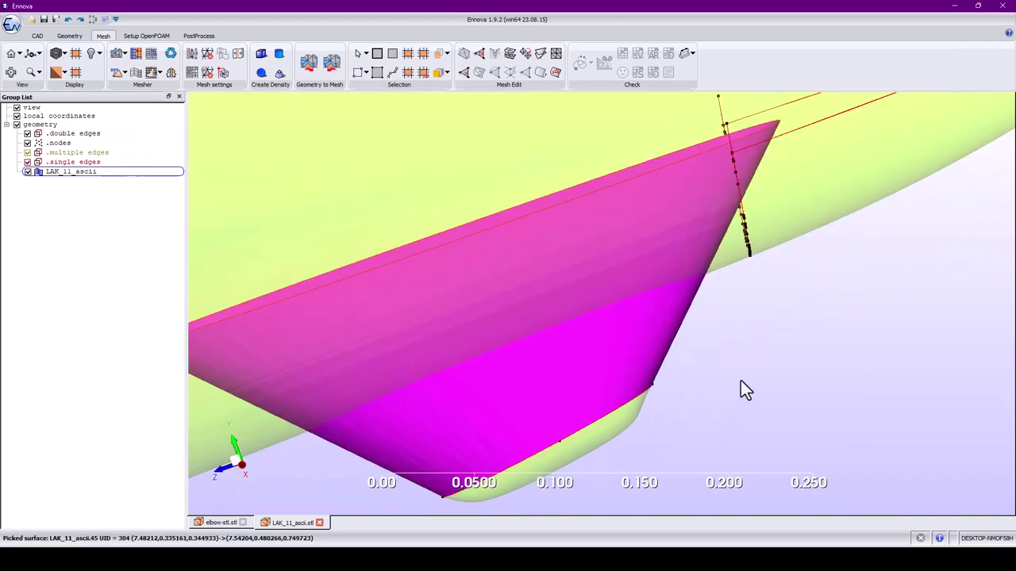
# Examine the single edges and clustered nodes at the rear end of the skid and at the fuselage's tail tip.
pyautogui.scroll(-5, 699, 370)
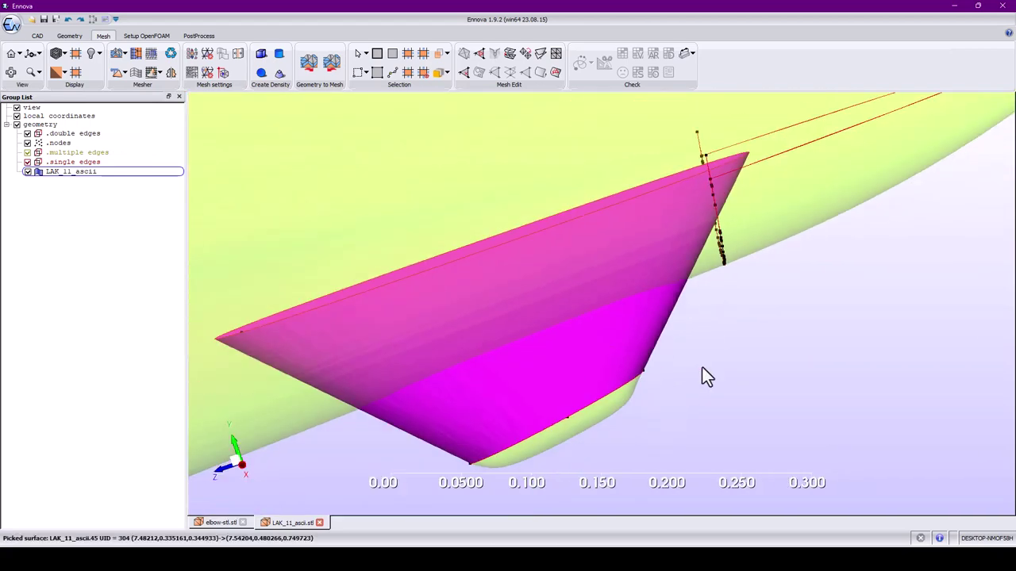
pyautogui.scroll(7, 728, 379)
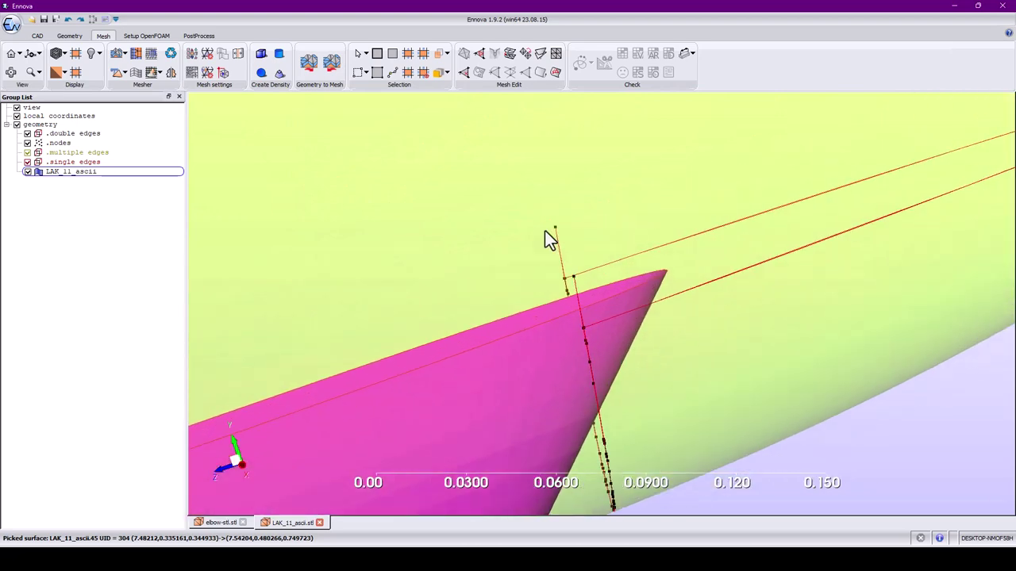
pyautogui.scroll(3, 545, 233)
pyautogui.scroll(2, 549, 246)
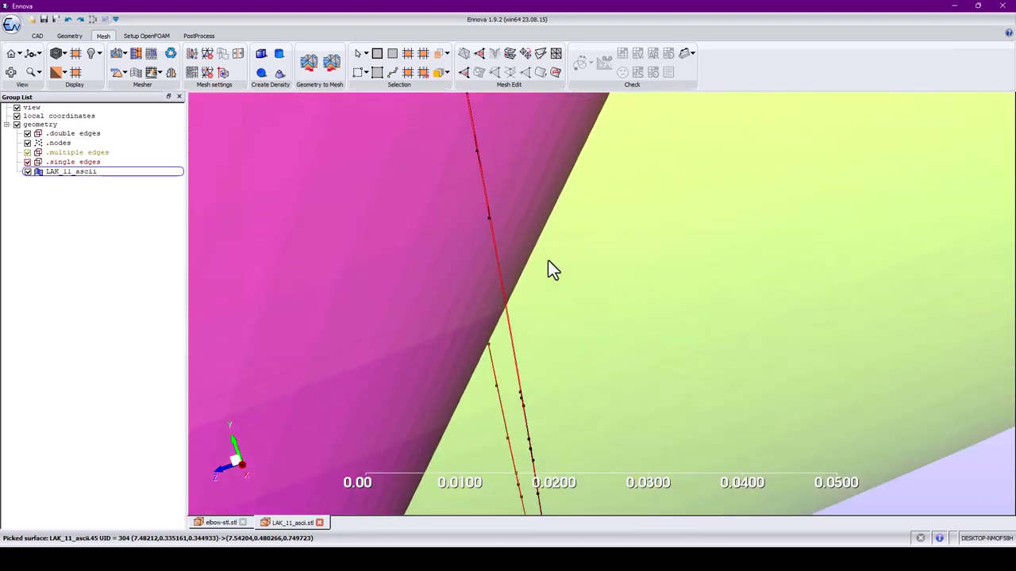
pyautogui.moveTo(645, 262); pyautogui.dragTo(800, 194)
pyautogui.moveTo(798, 185); pyautogui.dragTo(730, 210, button='middle')
pyautogui.scroll(3, 667, 284)
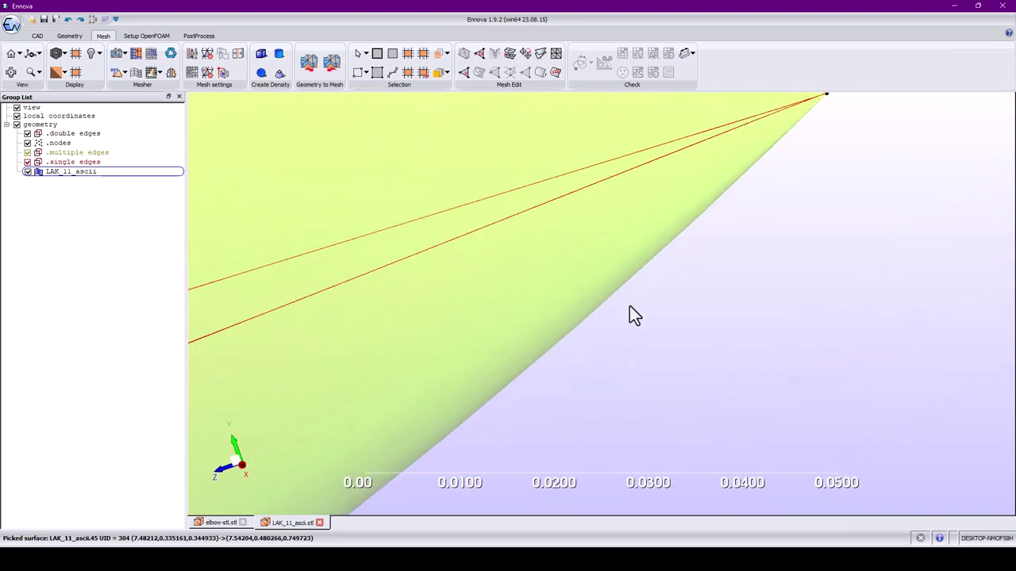
pyautogui.moveTo(630, 306); pyautogui.dragTo(667, 334, button='middle')
pyautogui.scroll(2, 667, 334)
pyautogui.scroll(4, 667, 334)
pyautogui.moveTo(565, 325); pyautogui.dragTo(267, 311, button='middle')
pyautogui.scroll(4, 465, 253)
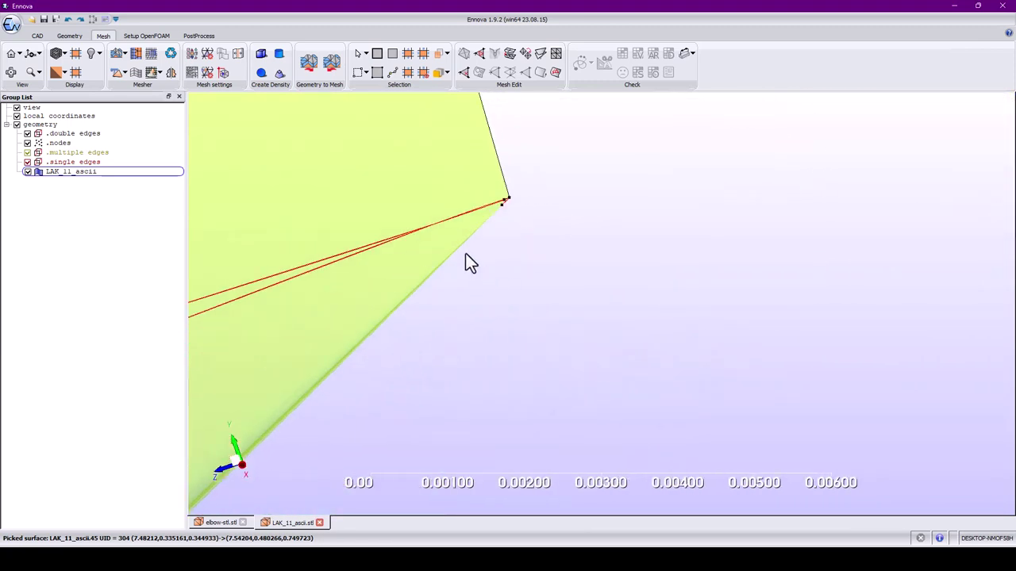
pyautogui.scroll(-15, 646, 345)
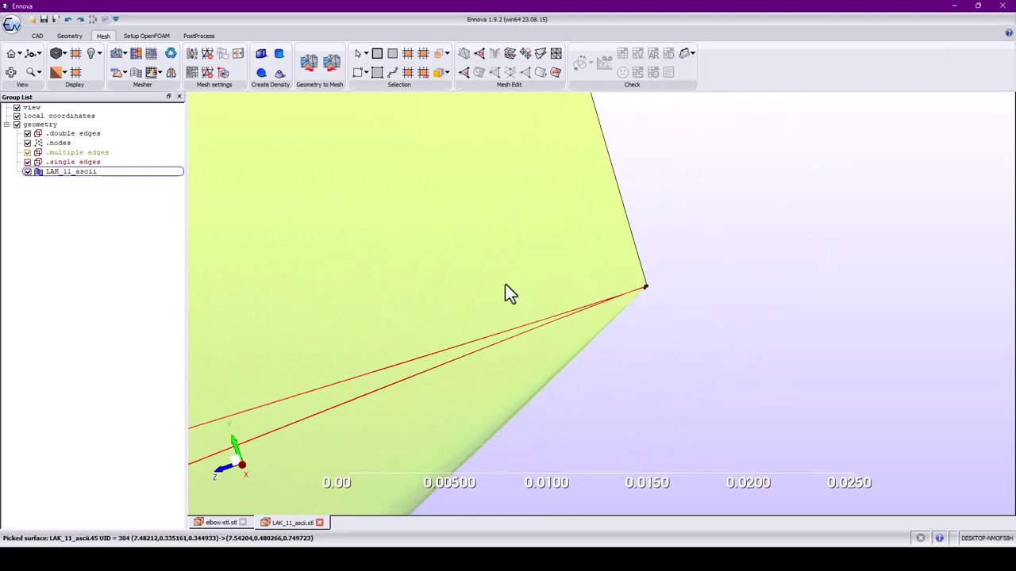
# Examine the single edges of both wing roots inside the fuselage.
pyautogui.scroll(-6, 449, 367)
pyautogui.scroll(10, 551, 352)
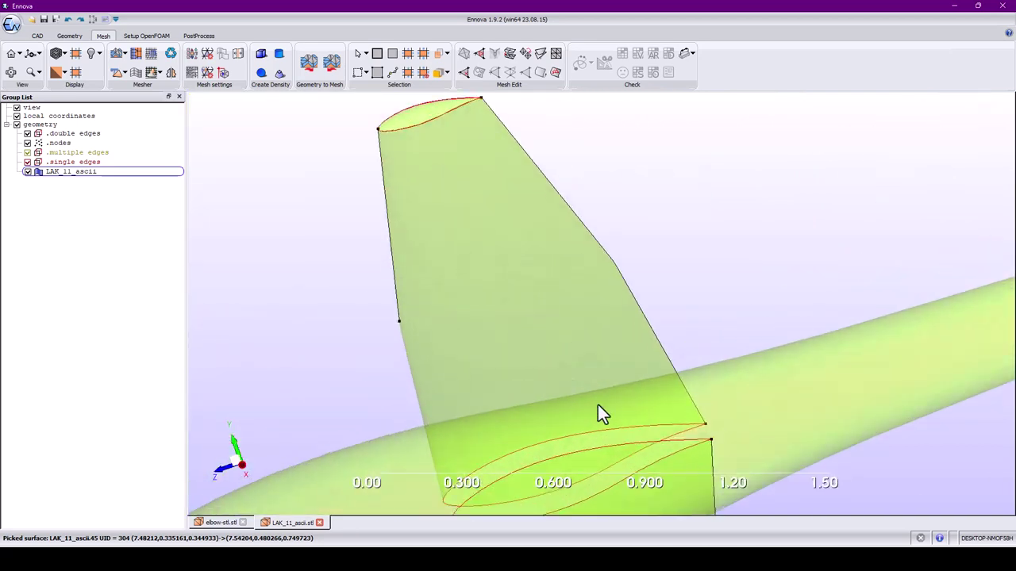
pyautogui.scroll(2, 581, 310)
pyautogui.scroll(-10, 476, 349)
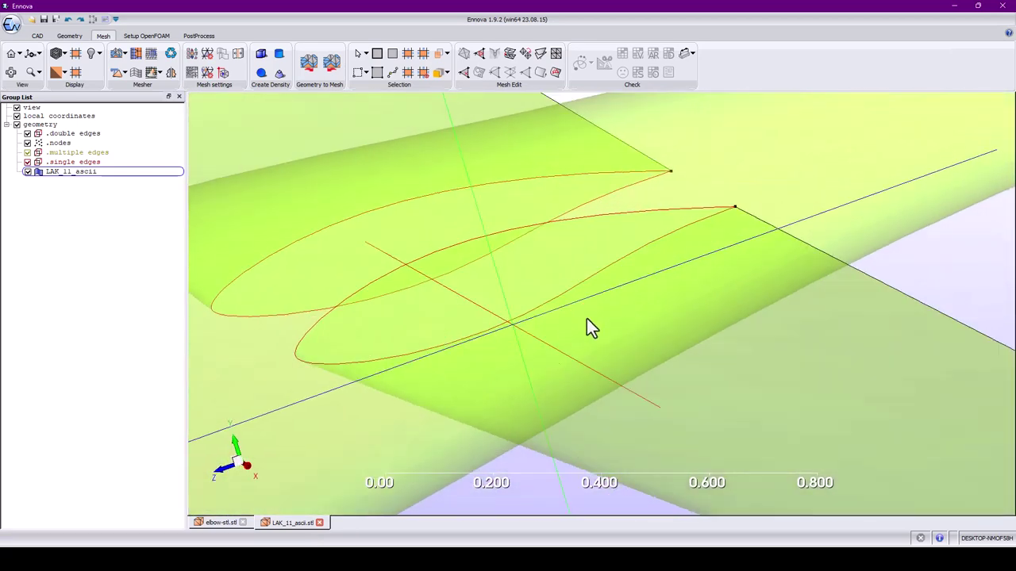
pyautogui.moveTo(462, 349); pyautogui.dragTo(529, 322, button='middle')
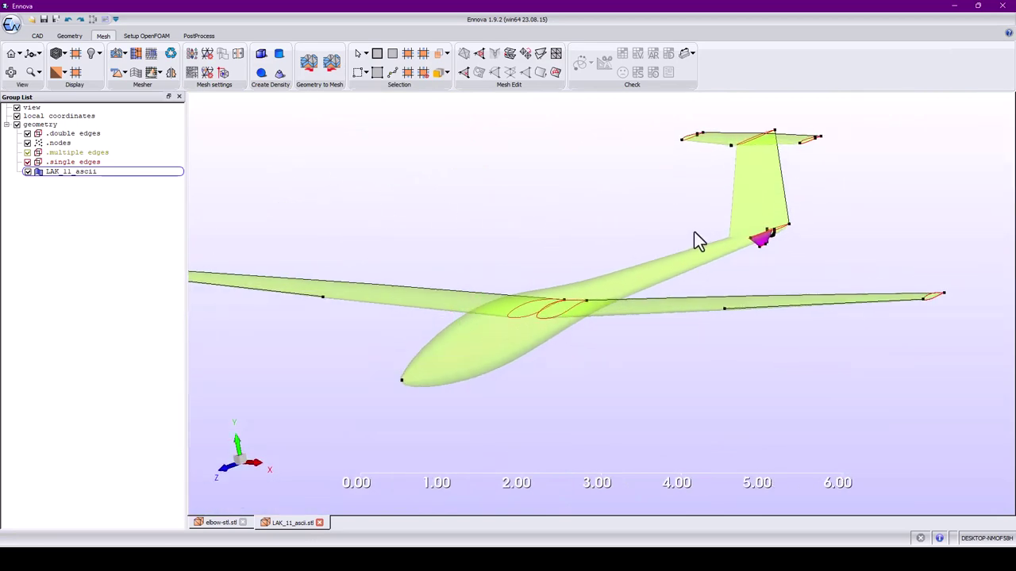
# Convert the glider geometry to a mesh and examine the triangles where the fin meets the tailplane.
pyautogui.moveTo(694, 233); pyautogui.dragTo(479, 297, button='middle')
pyautogui.scroll(2, 652, 248)
pyautogui.scroll(3, 647, 258)
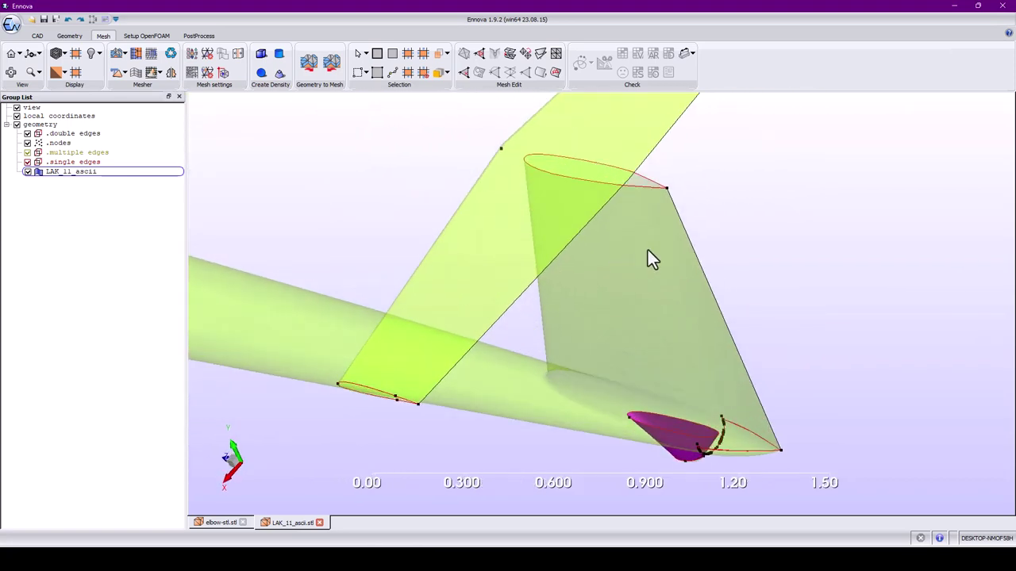
pyautogui.moveTo(628, 145); pyautogui.dragTo(579, 216, button='middle')
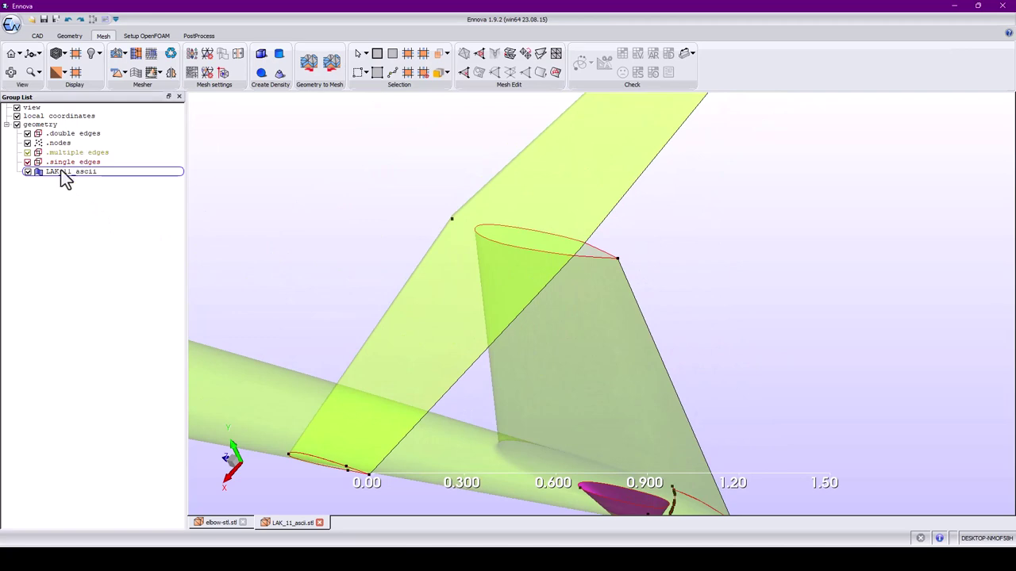
pyautogui.click(309, 66)
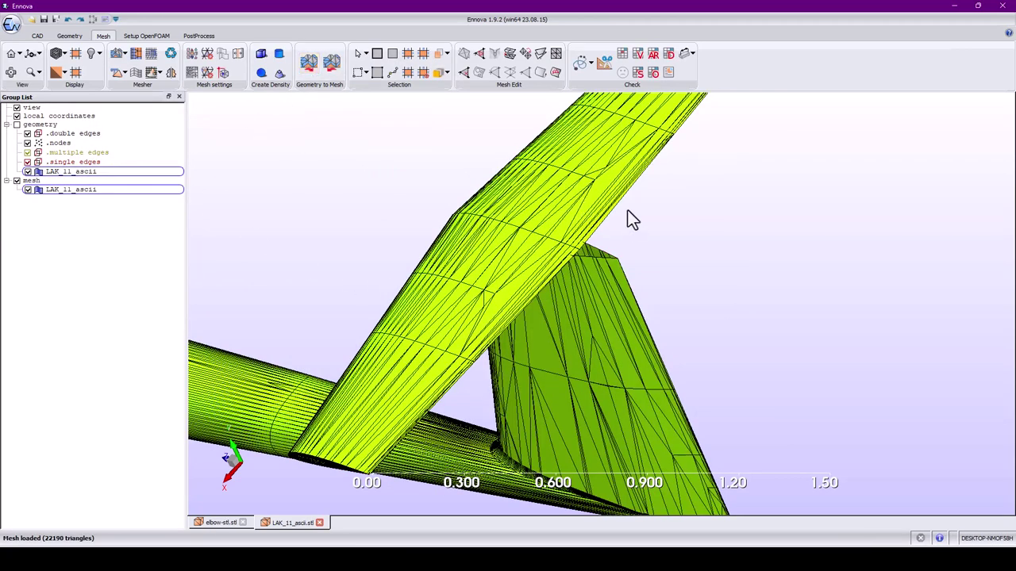
pyautogui.scroll(5, 628, 211)
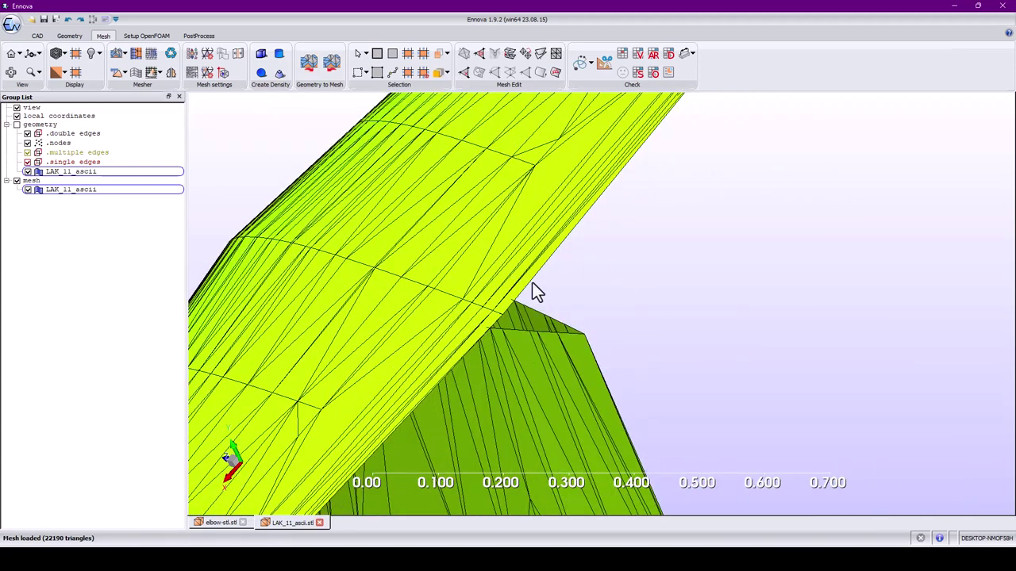
# Delete the glider's mesh to go back to the geometry alone.
pyautogui.rightClick(27, 182)
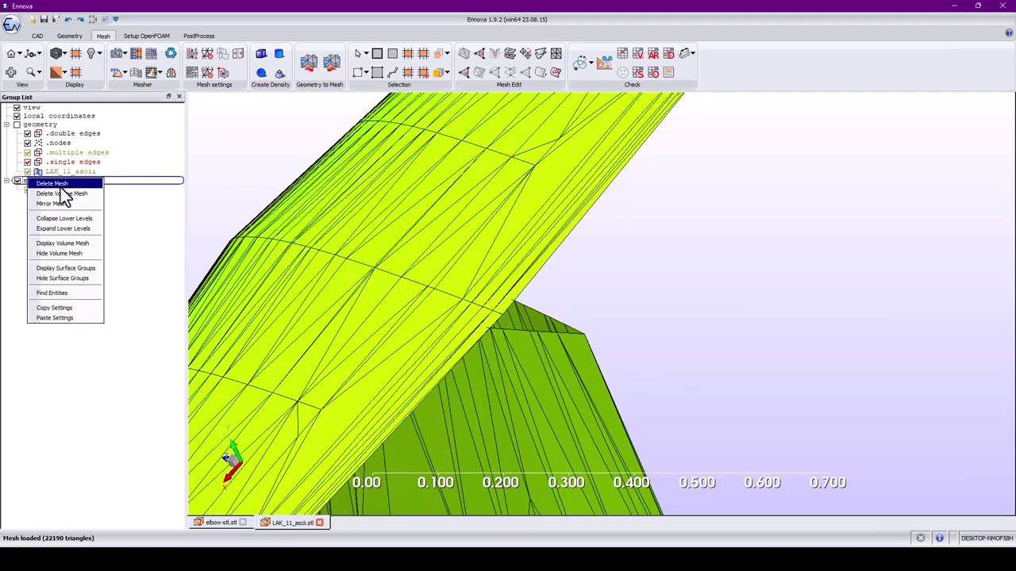
pyautogui.click(52, 183)
pyautogui.click(480, 289)
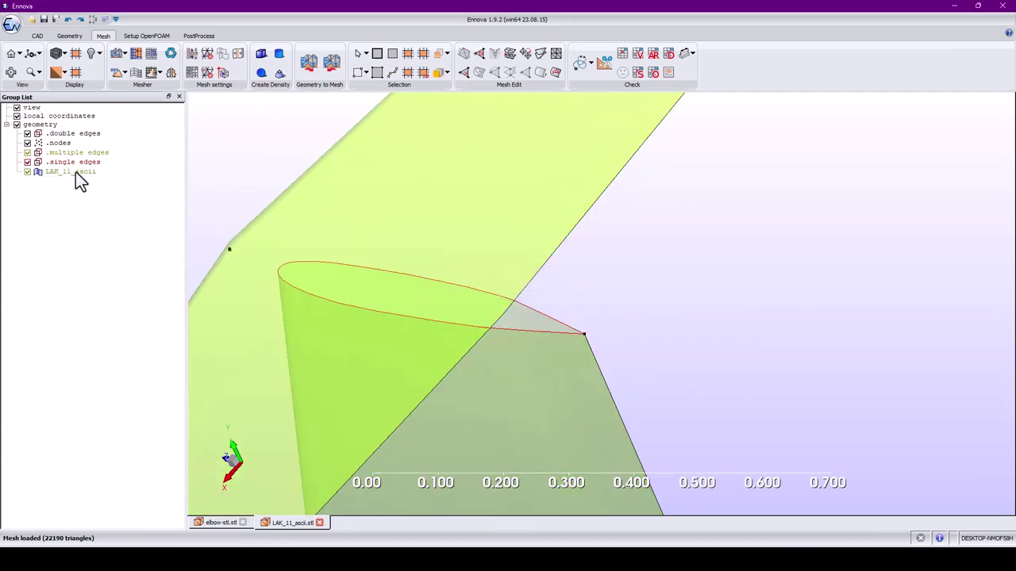
# Split the fin's top single edge and the tailplane's trailing edge at their intersection.
pyautogui.click(527, 312)
pyautogui.scroll(1, 580, 256)
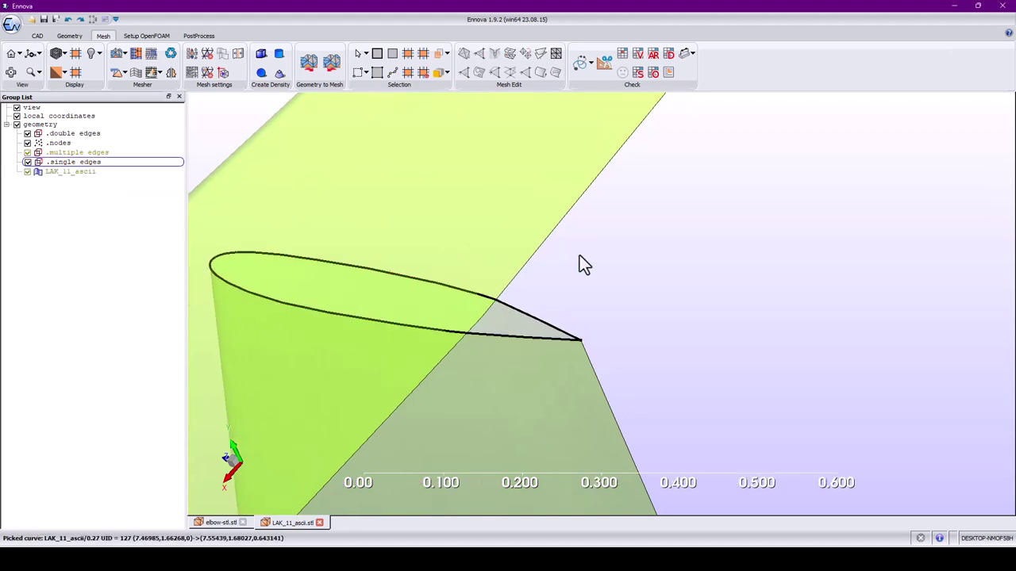
pyautogui.scroll(1, 579, 255)
pyautogui.scroll(1, 610, 329)
pyautogui.scroll(1, 504, 326)
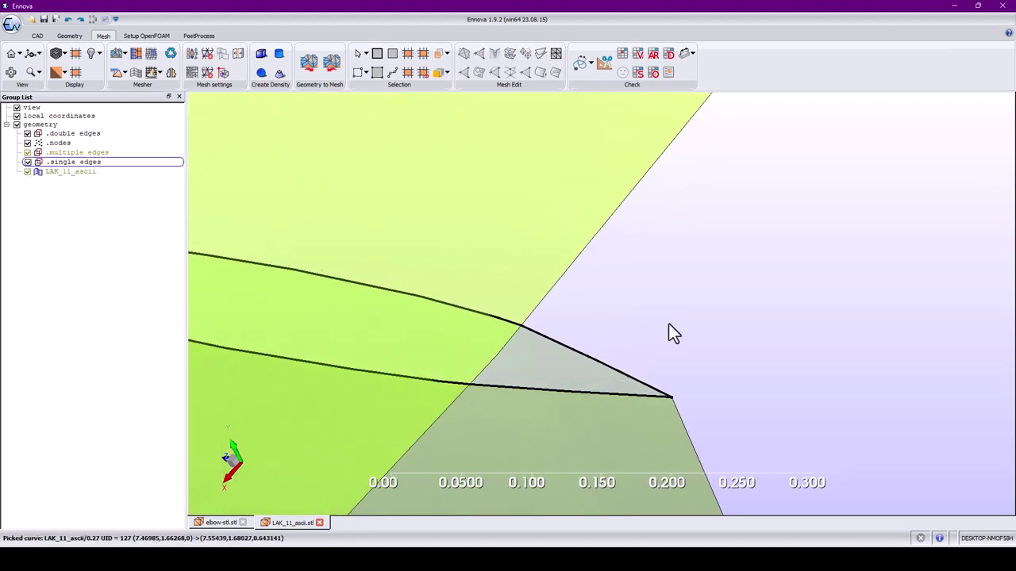
pyautogui.moveTo(557, 324); pyautogui.dragTo(663, 332, button='middle')
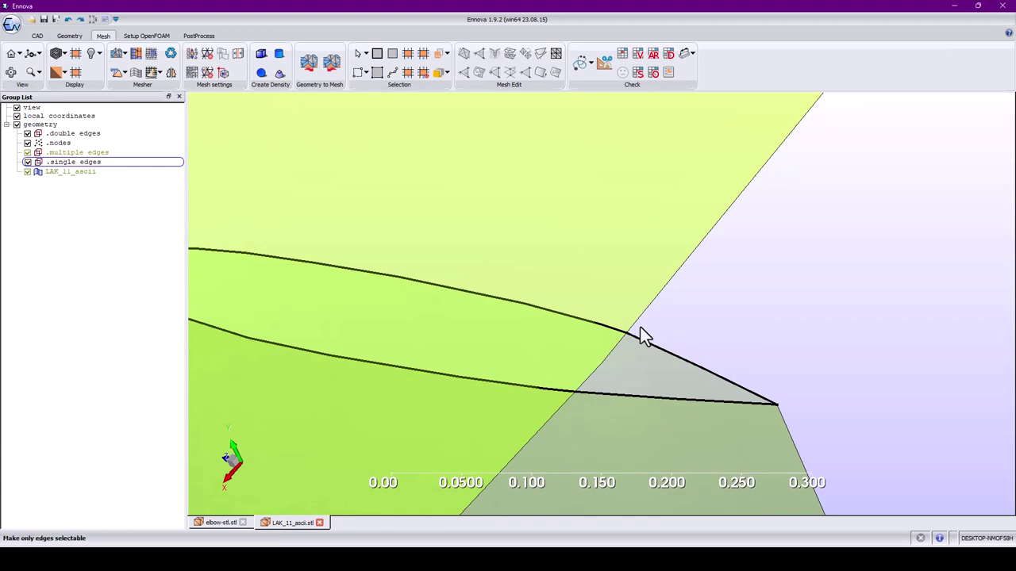
pyautogui.scroll(1, 640, 332)
pyautogui.click(637, 334)
pyautogui.click(640, 344)
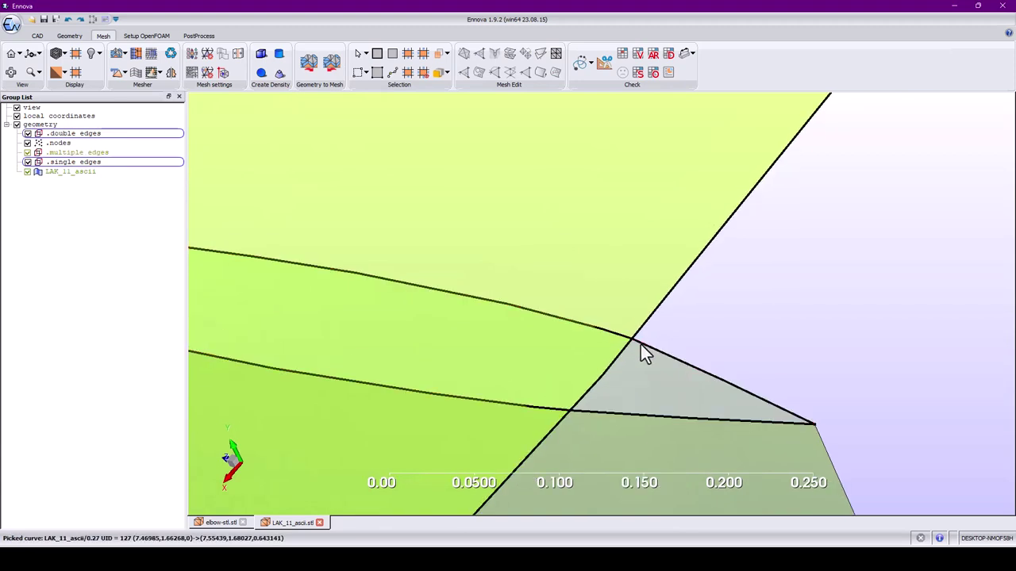
pyautogui.rightClick(641, 345)
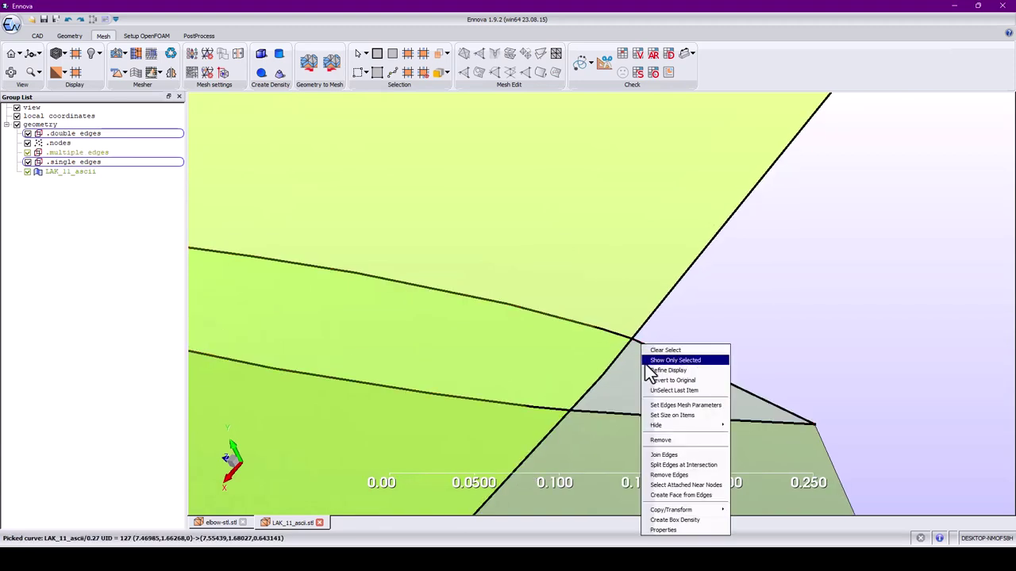
pyautogui.click(692, 465)
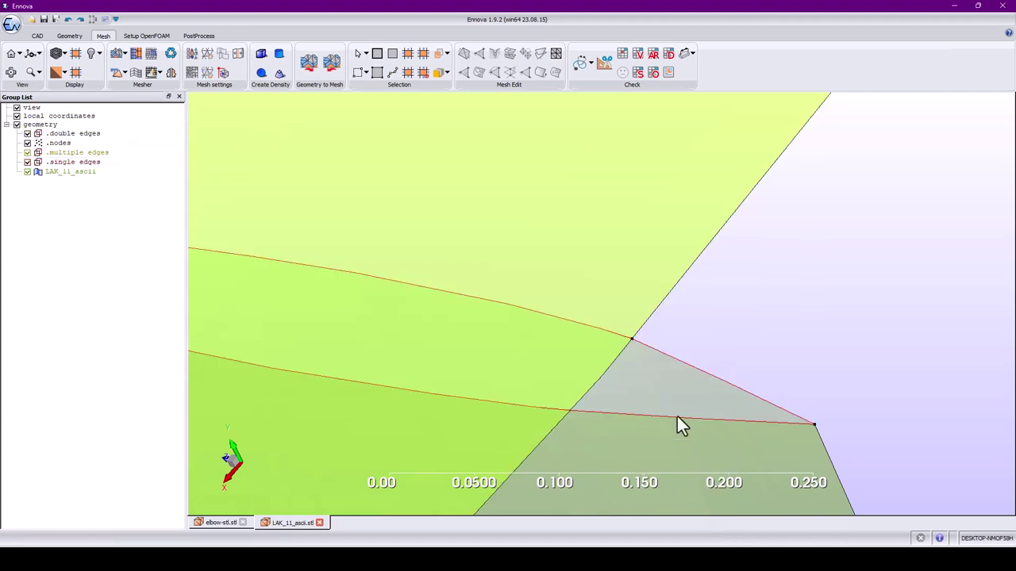
# Split the other single edge along the fin's top and the tailplane's trailing edge where the two cross.
pyautogui.click(648, 355)
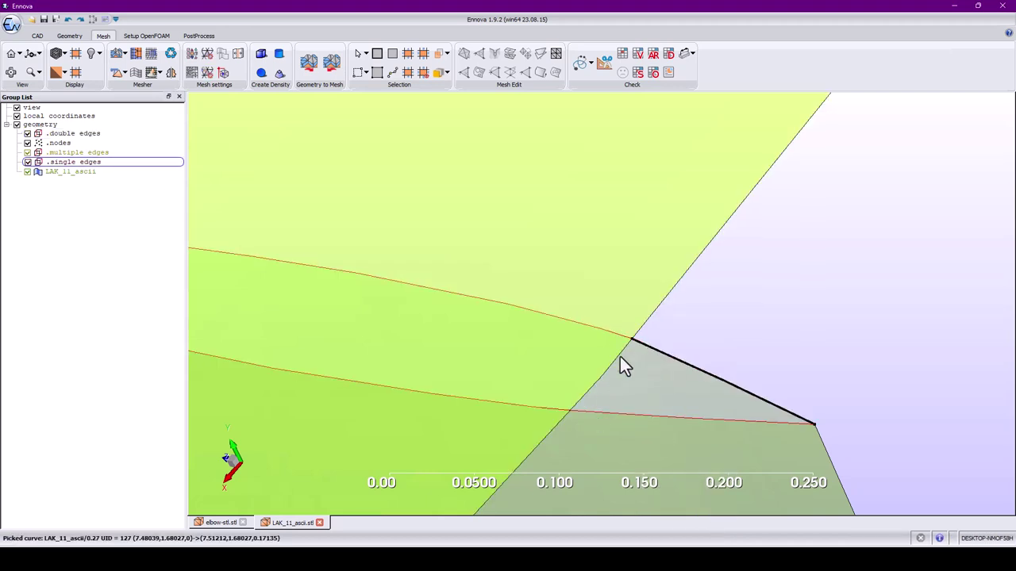
pyautogui.click(609, 385)
pyautogui.click(580, 413)
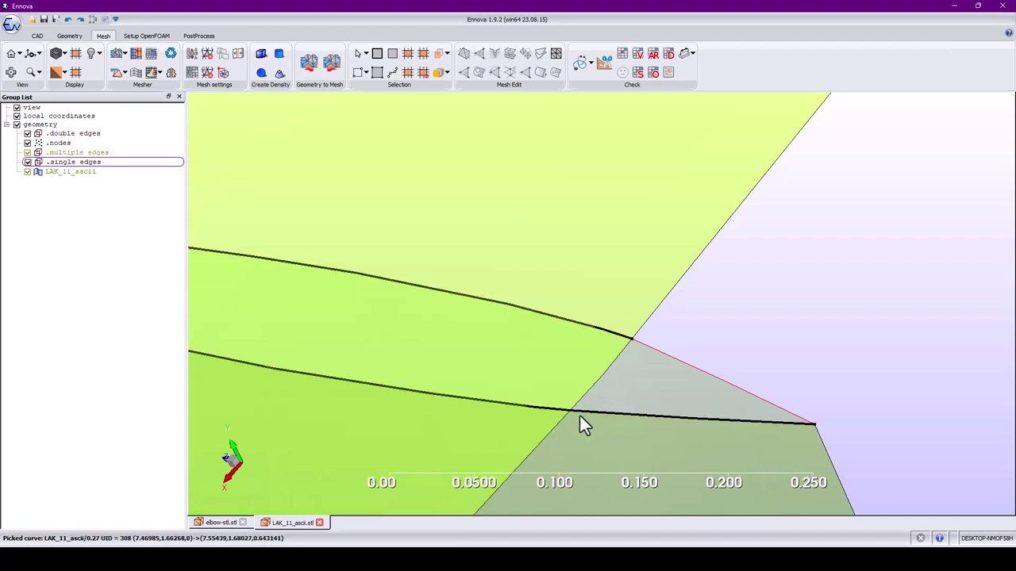
pyautogui.keyDown('ctrl'); pyautogui.click(584, 408); pyautogui.keyUp('ctrl')
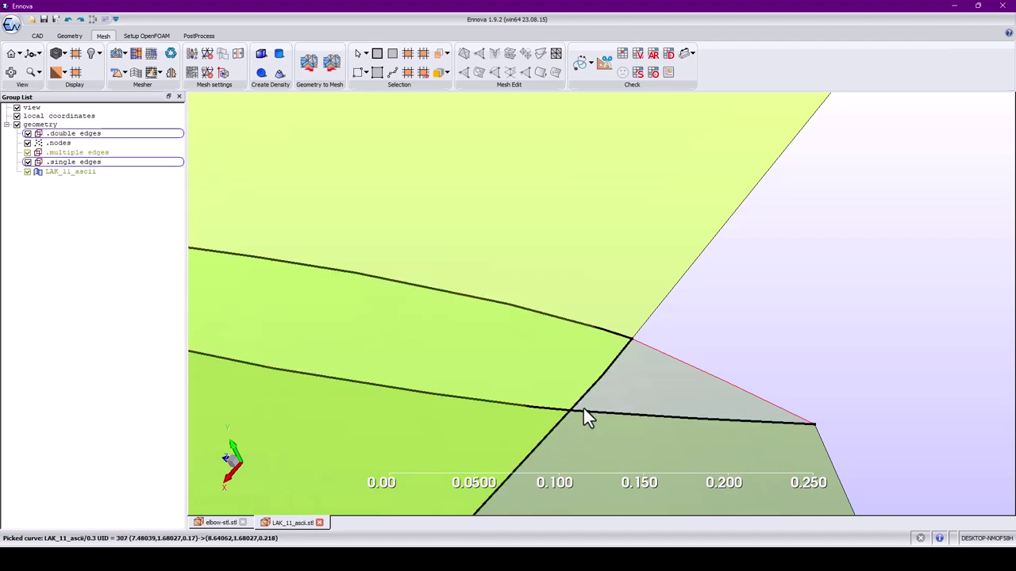
pyautogui.rightClick(584, 411)
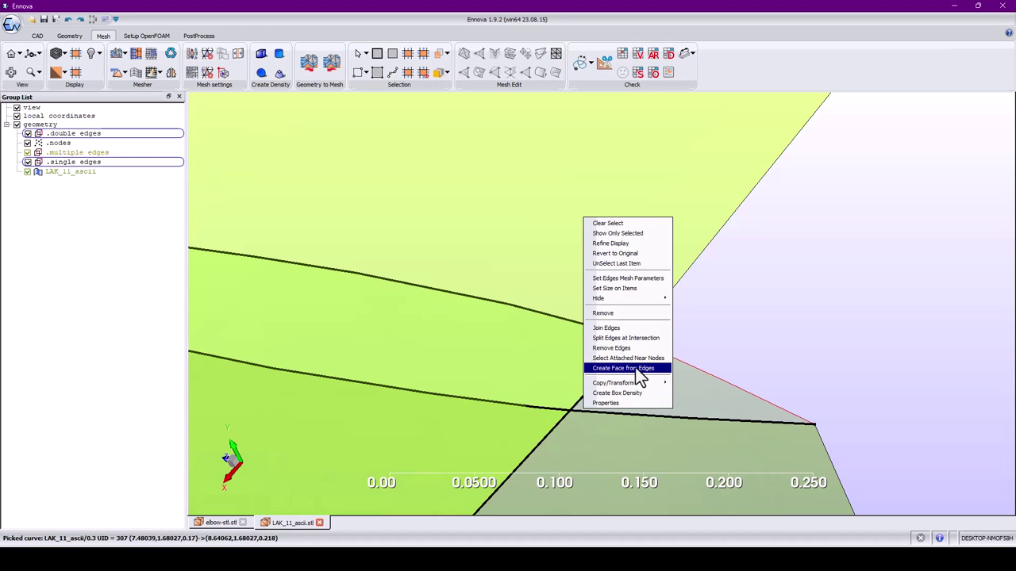
pyautogui.click(627, 338)
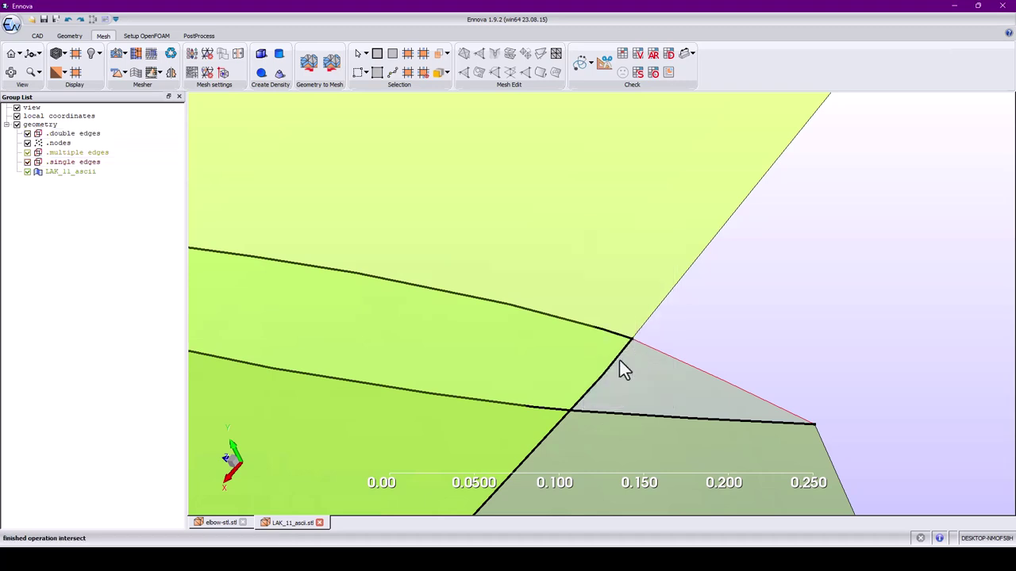
# Create a face from the three edges bounding the open triangle at the fin's top rear, behind the tailplane's trailing edge.
pyautogui.click(595, 380)
pyautogui.keyDown('ctrl'); pyautogui.click(600, 410); pyautogui.keyUp('ctrl')
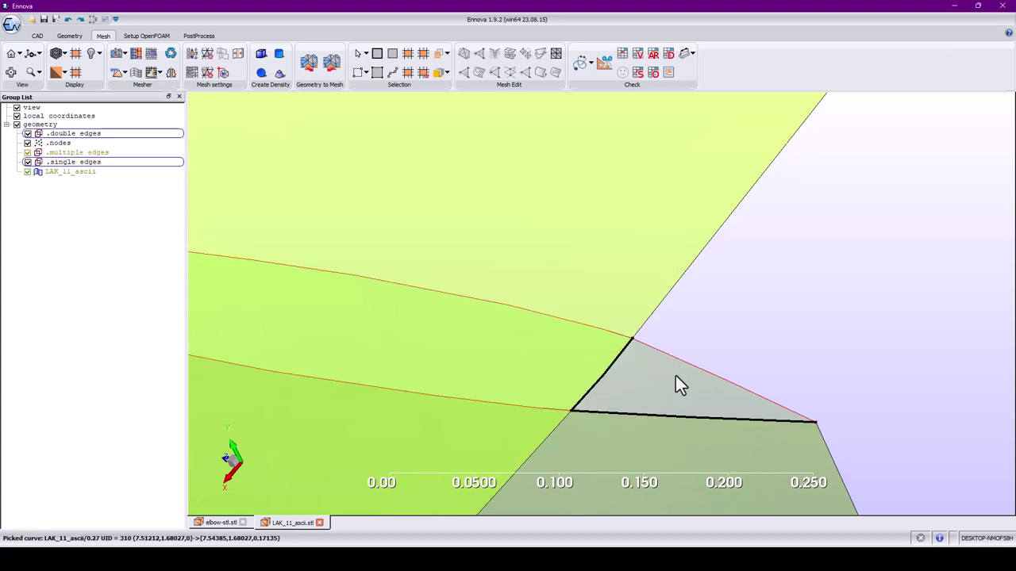
pyautogui.keyDown('ctrl'); pyautogui.click(685, 362); pyautogui.keyUp('ctrl')
pyautogui.rightClick(686, 362)
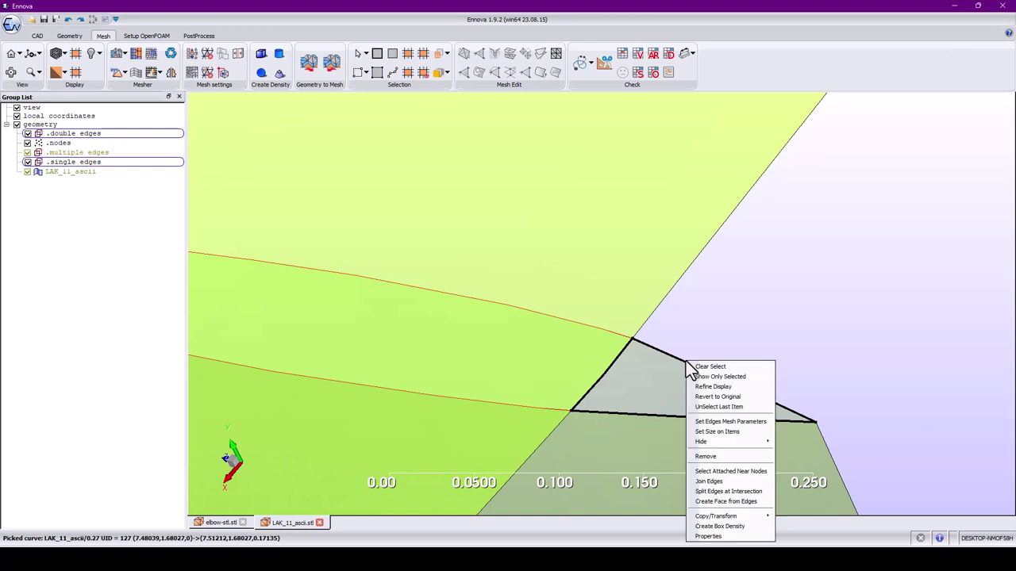
pyautogui.click(741, 503)
# Examine the new triangular face at the fin's top and the surrounding edges of the whole tail.
pyautogui.scroll(-3, 736, 403)
pyautogui.scroll(2, 722, 396)
pyautogui.moveTo(709, 387); pyautogui.dragTo(521, 231, button='middle')
pyautogui.scroll(-4, 660, 344)
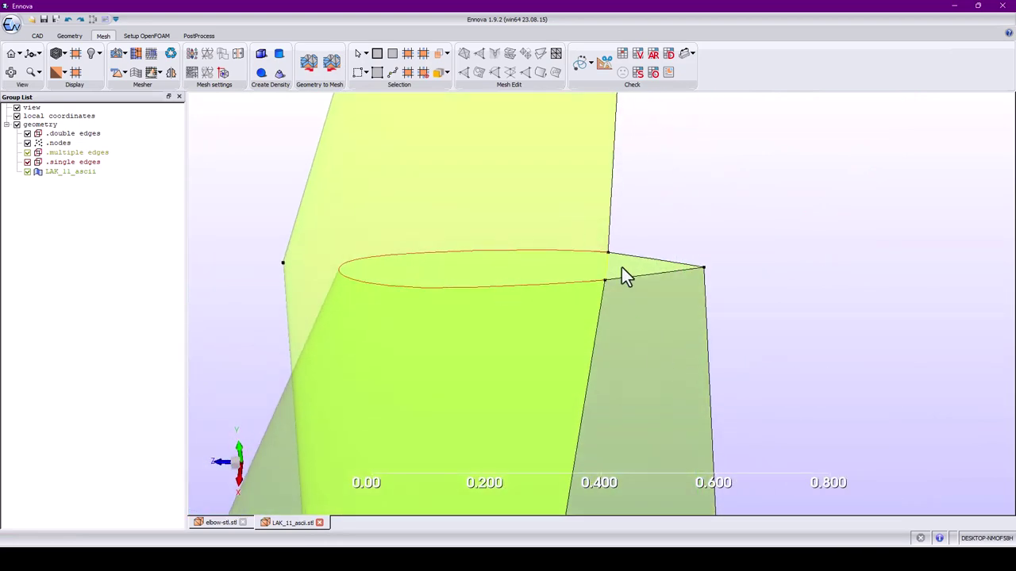
pyautogui.scroll(-1, 627, 306)
pyautogui.scroll(3, 624, 256)
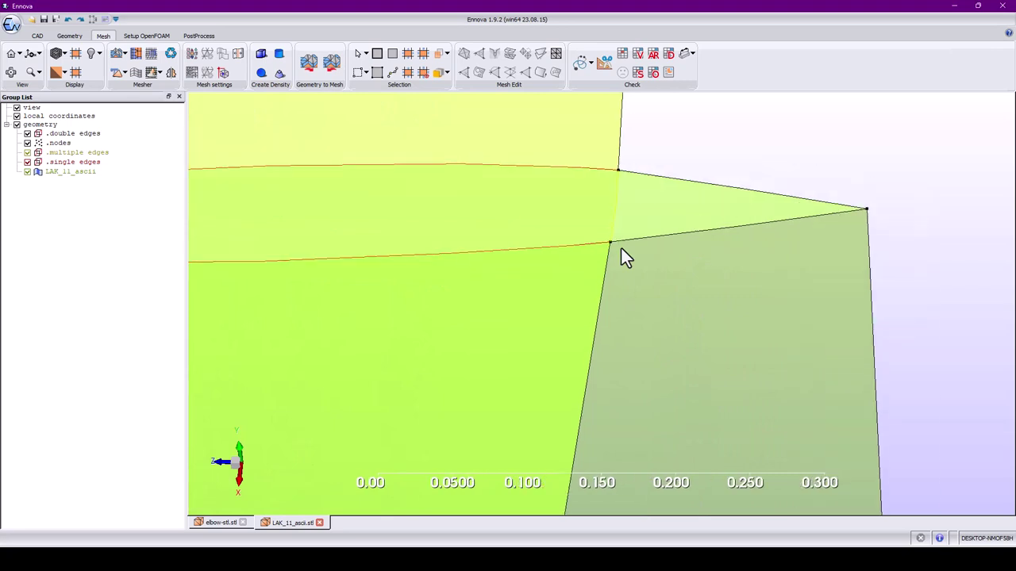
pyautogui.scroll(-5, 622, 257)
pyautogui.scroll(-1, 624, 267)
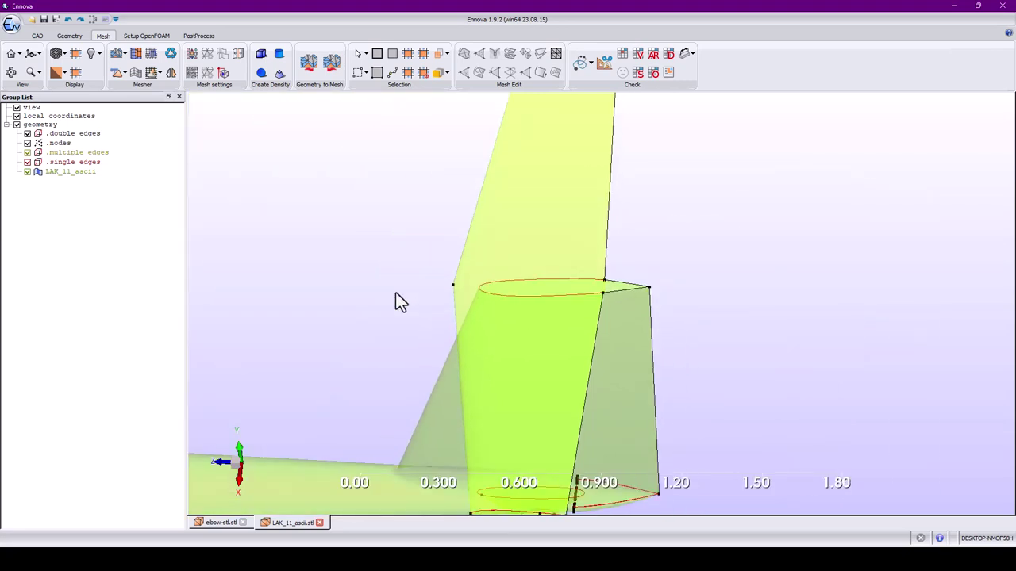
pyautogui.scroll(-2, 396, 292)
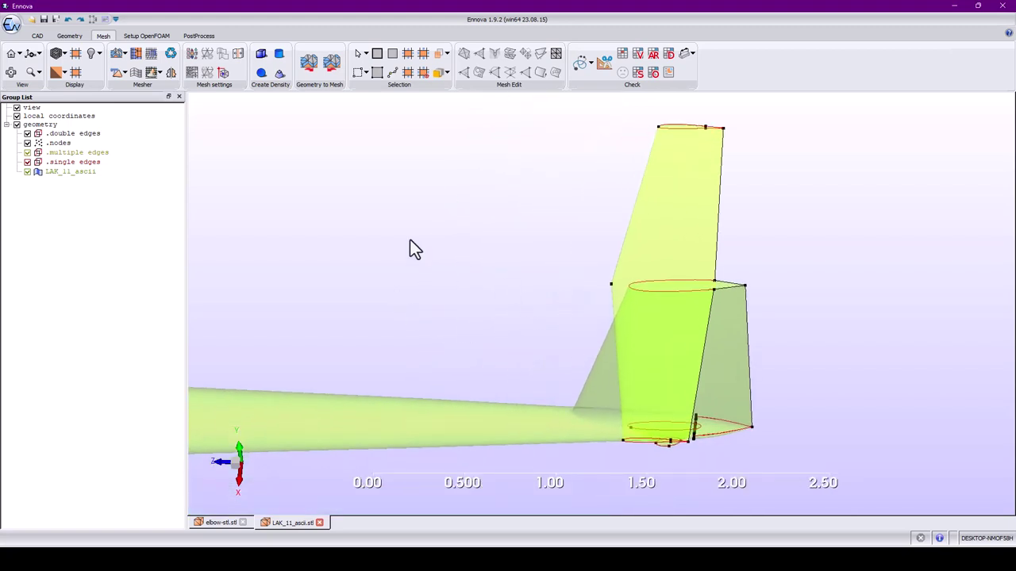
# Convert the LAK_11_ascii geometry group into a mesh.
pyautogui.click(57, 172)
pyautogui.rightClick(56, 172)
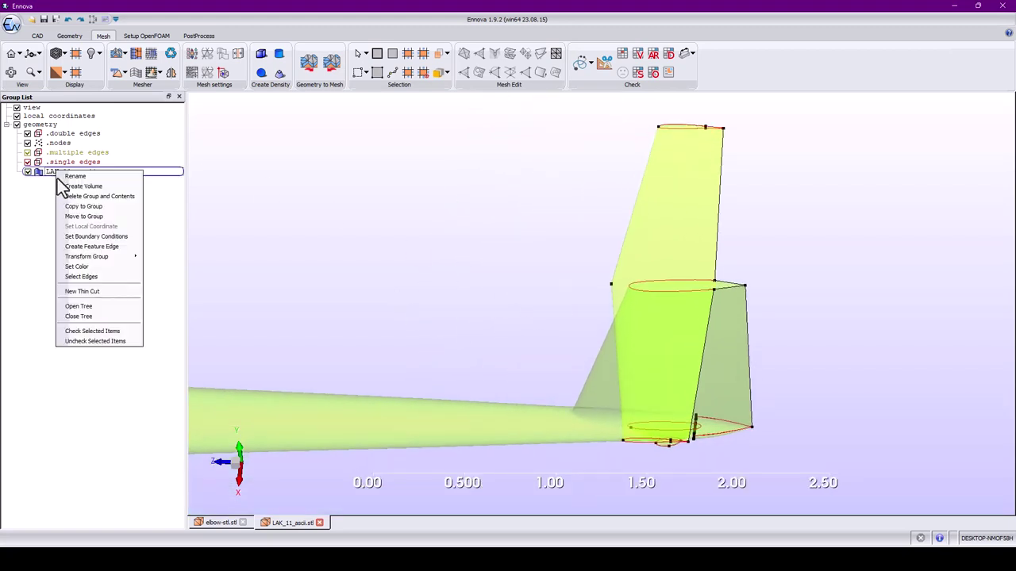
pyautogui.click(172, 227)
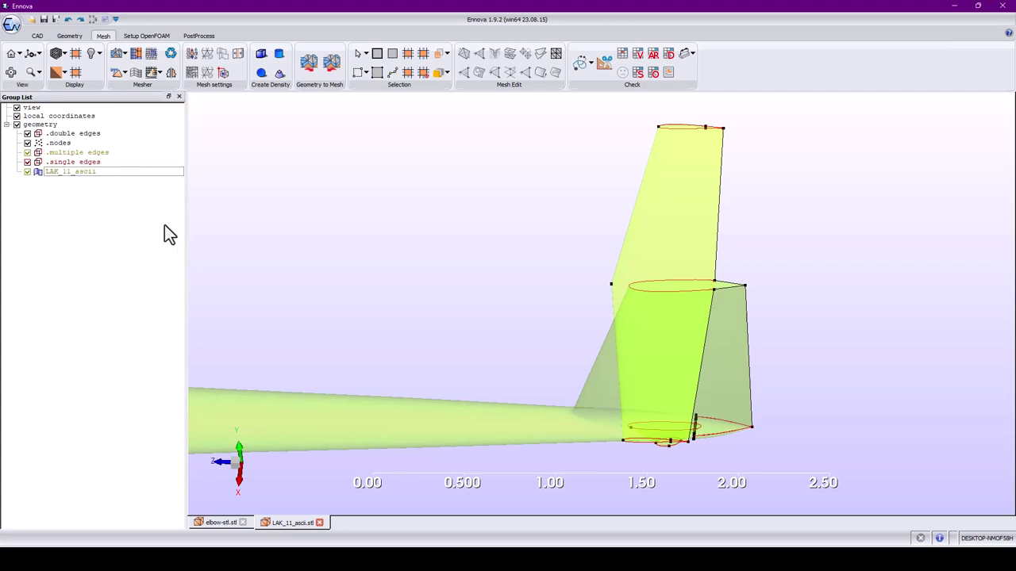
pyautogui.click(83, 173)
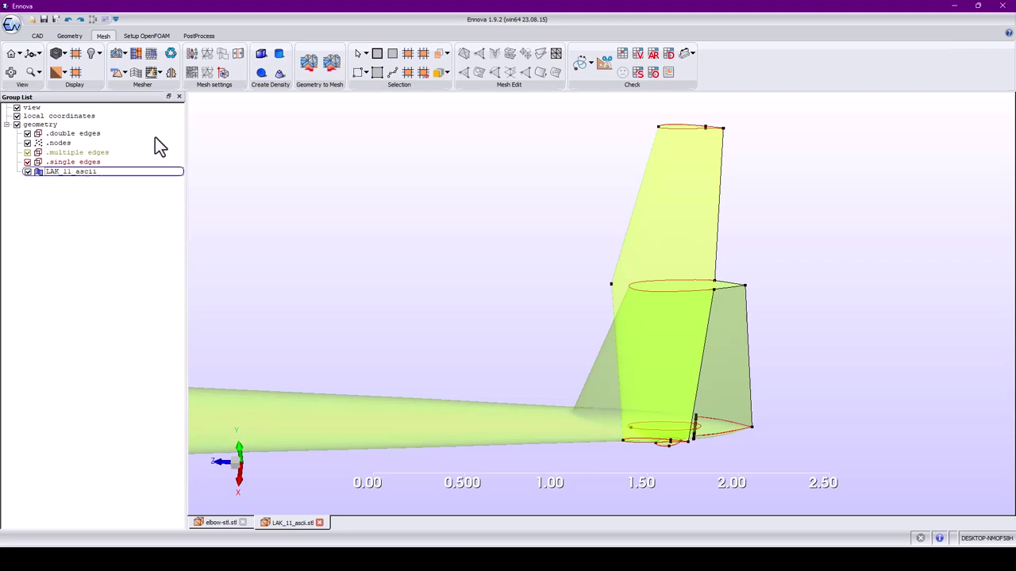
pyautogui.click(309, 64)
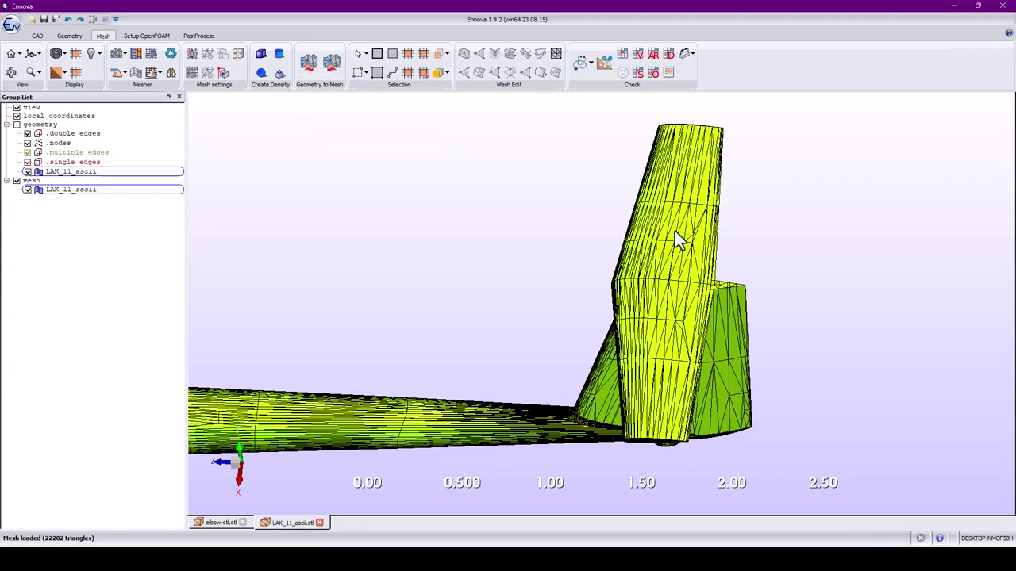
# Examine the triangle mesh where the glider's horizontal and vertical tail surfaces meet.
pyautogui.scroll(5, 557, 332)
pyautogui.scroll(8, 557, 331)
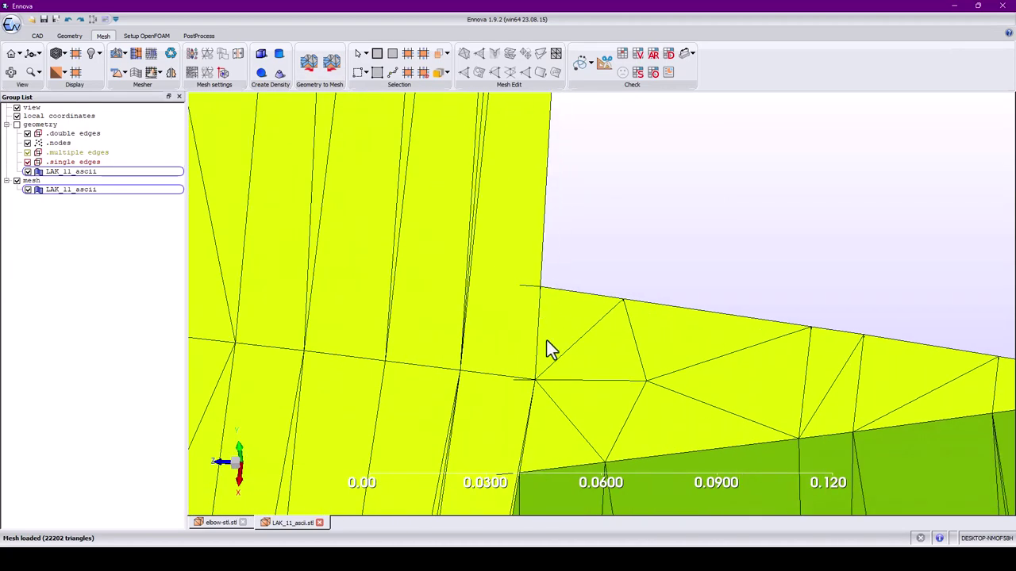
pyautogui.scroll(-15, 548, 345)
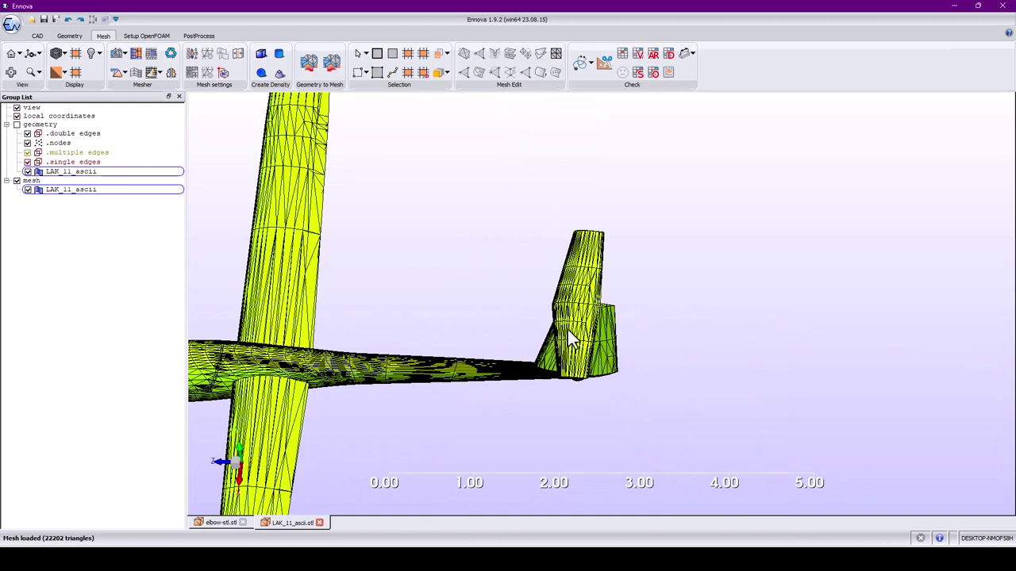
pyautogui.moveTo(612, 332); pyautogui.dragTo(623, 342, button='middle')
pyautogui.scroll(2, 627, 331)
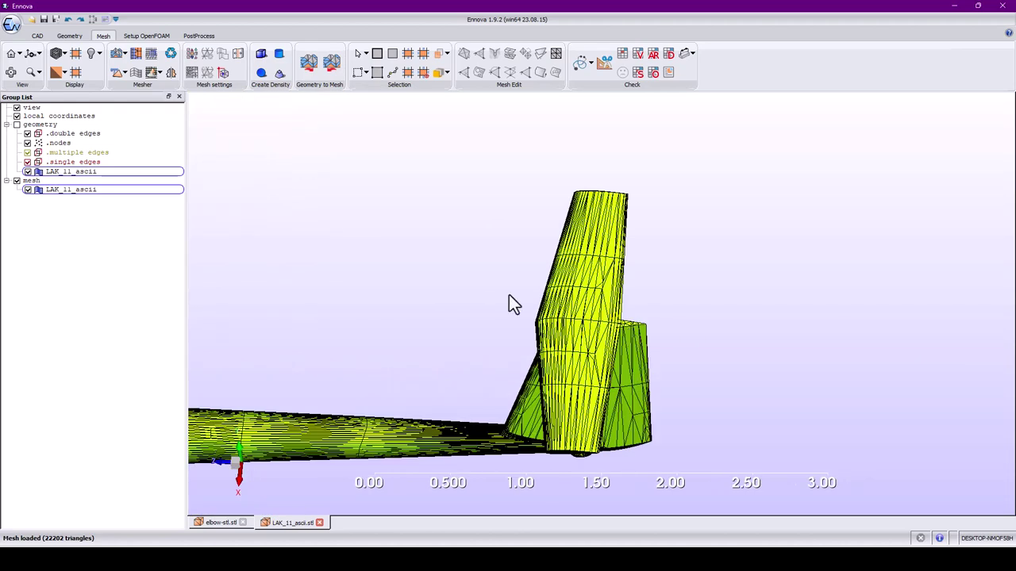
# Set up an STL export of the LAK_11_ascii mesh group to a directory named test.
pyautogui.rightClick(68, 192)
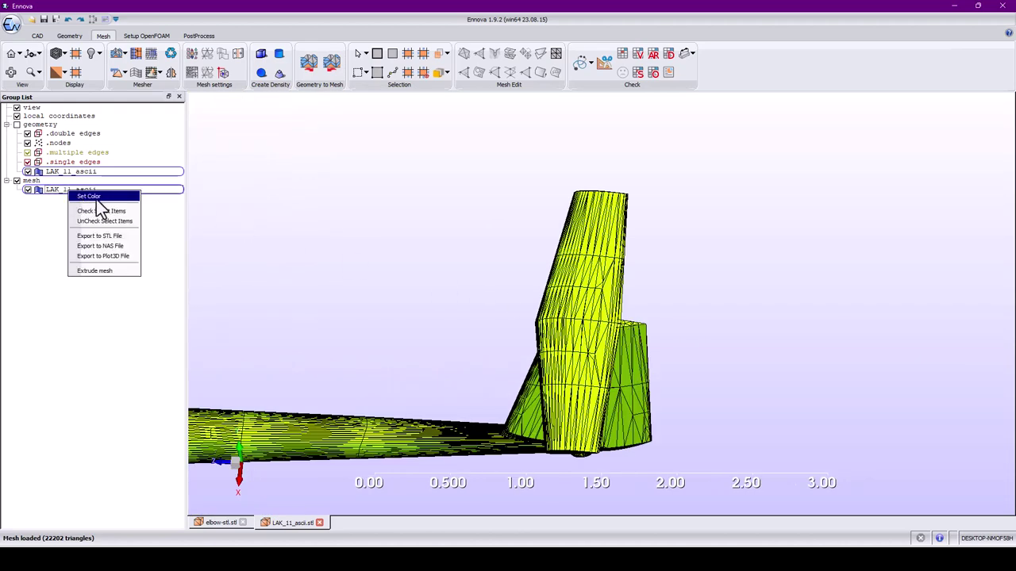
pyautogui.click(100, 235)
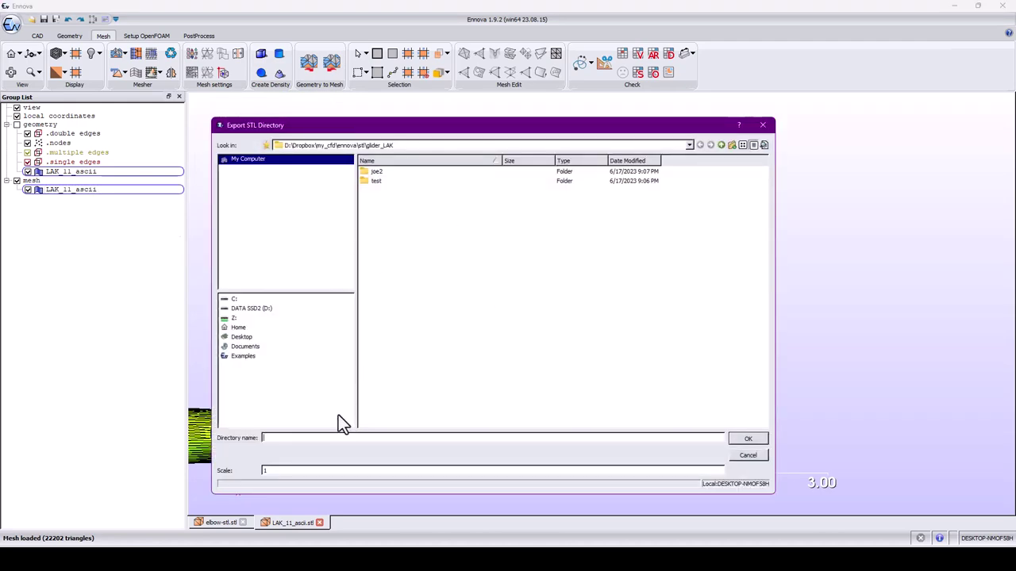
pyautogui.write('test')
# Switch to File Explorer, browse to ennova\stl\glider_LAK\test and open LAK_11_NIDA_stl.stl in Meshmixer.
pyautogui.moveTo(149, 520)
pyautogui.click(84, 510)
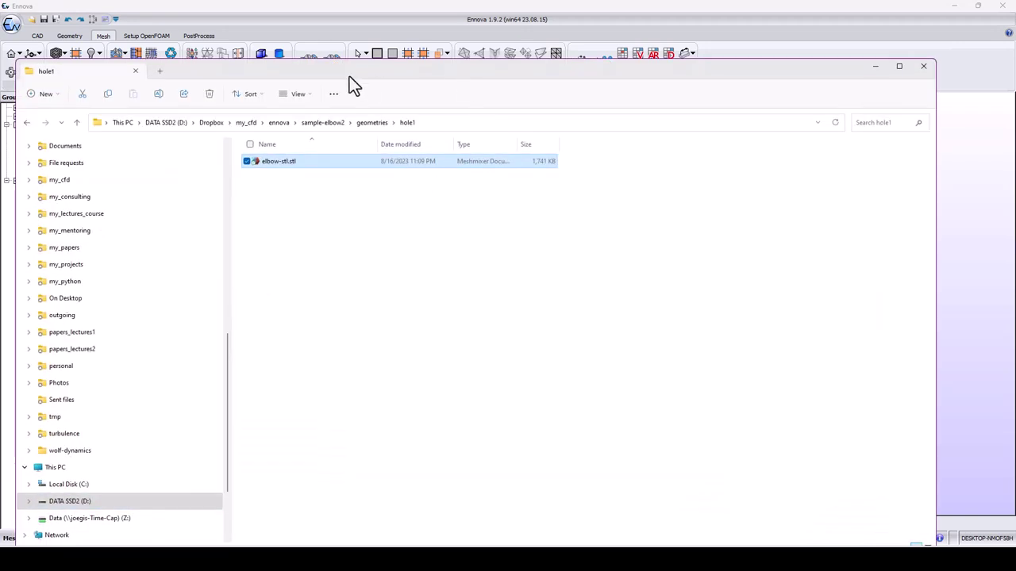
pyautogui.click(320, 123)
pyautogui.click(281, 123)
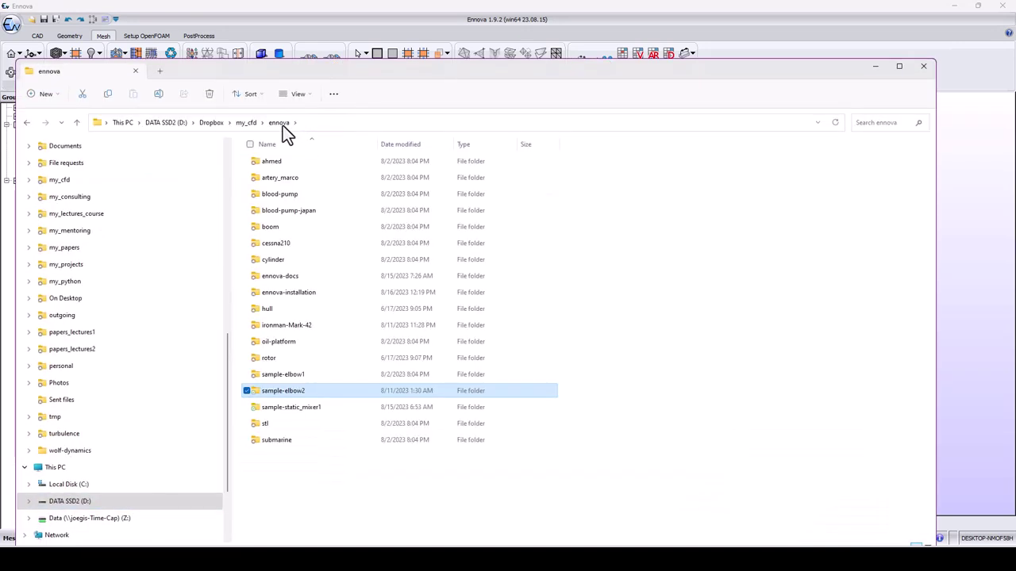
pyautogui.doubleClick(268, 424)
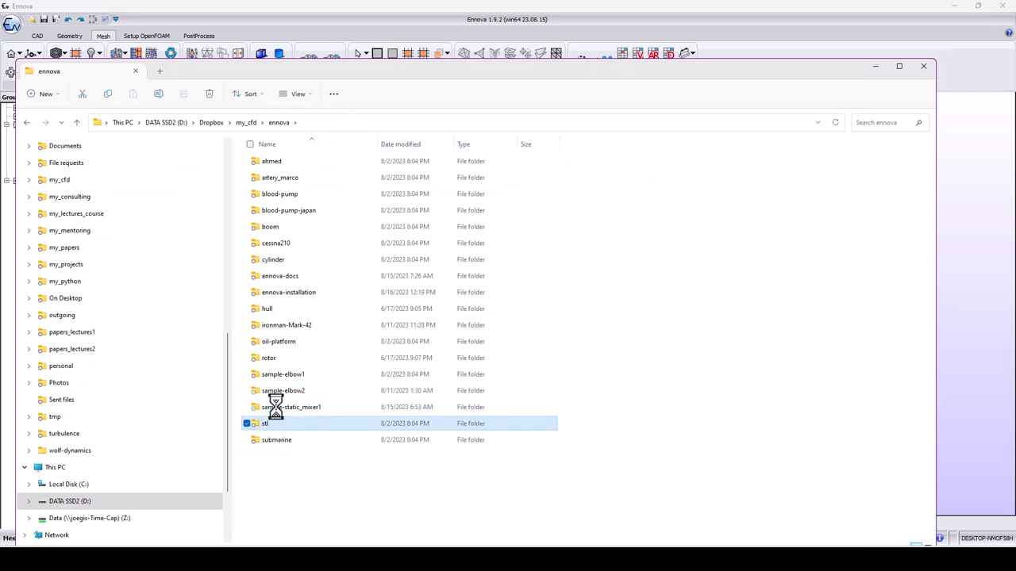
pyautogui.doubleClick(285, 161)
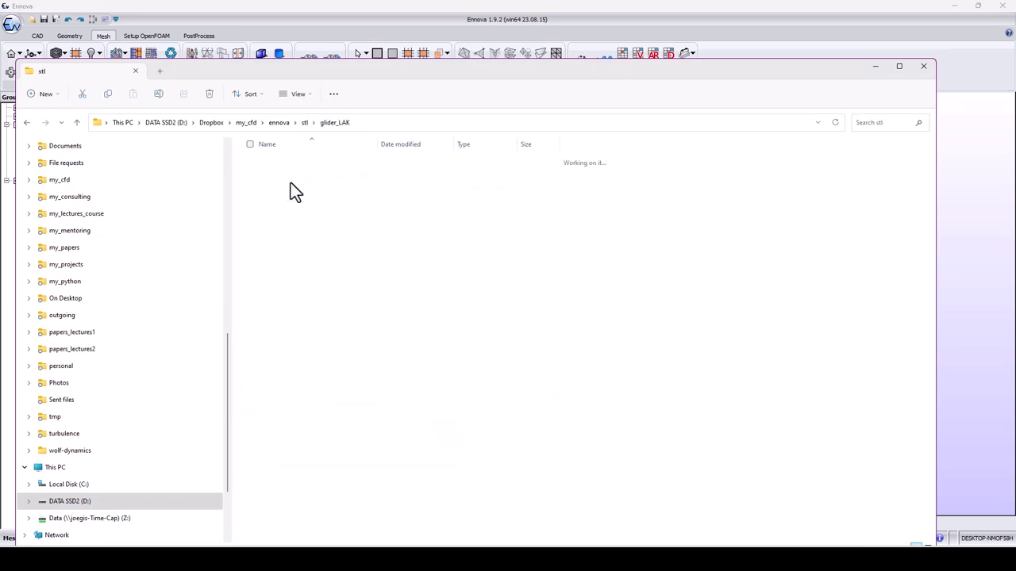
pyautogui.doubleClick(276, 176)
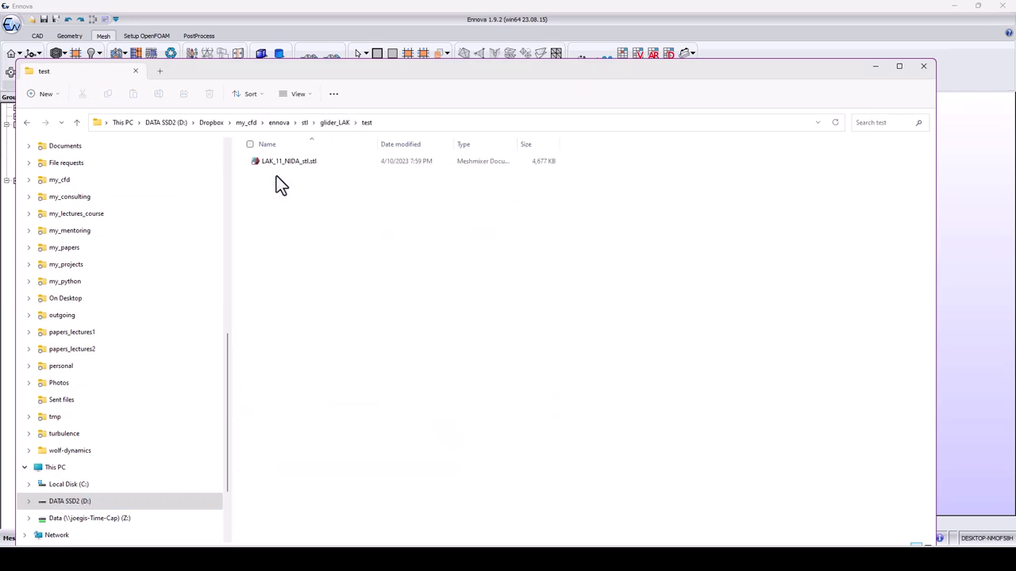
pyautogui.click(299, 161)
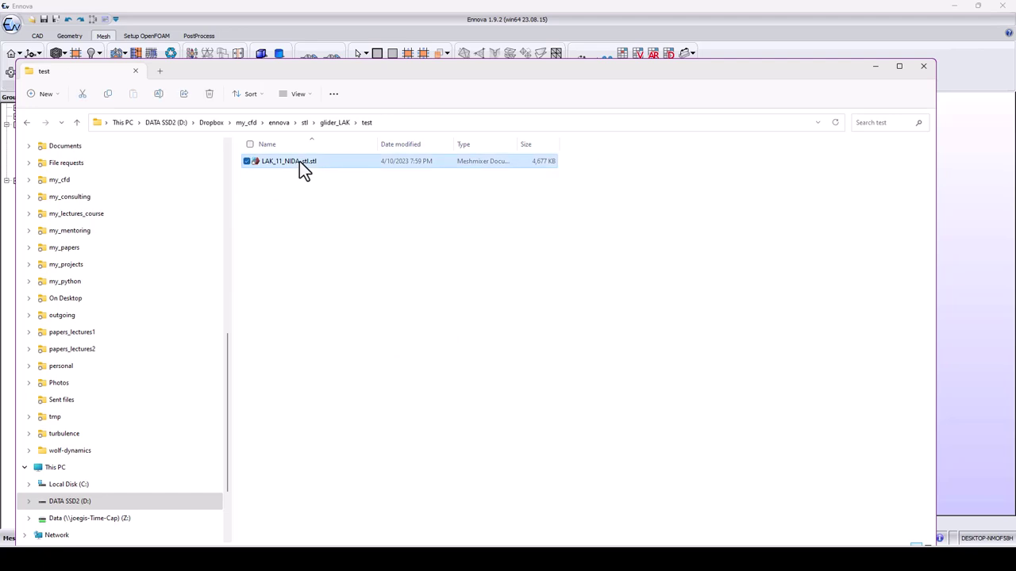
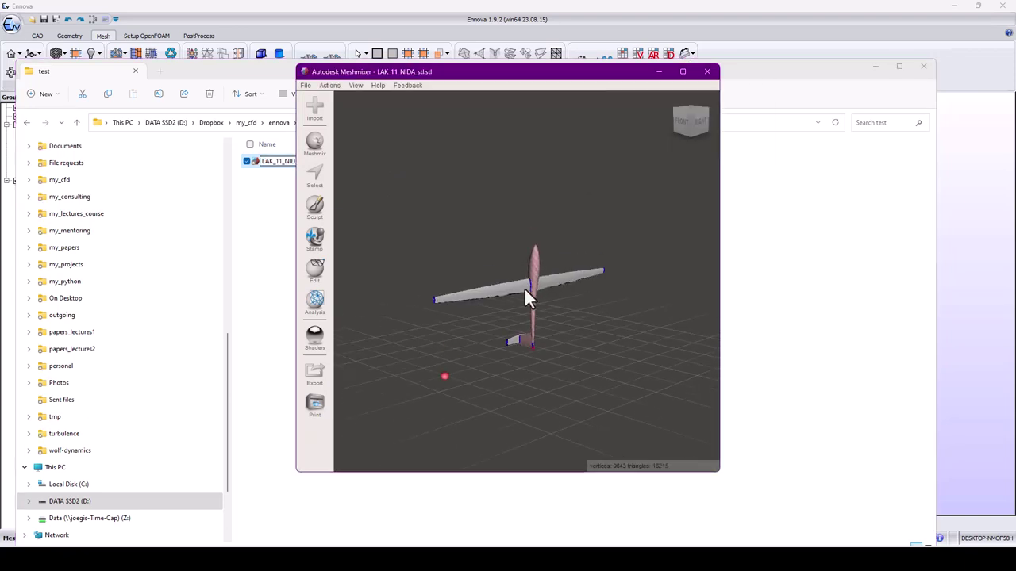
# Examine the glider STL in Meshmixer, looking at the open edges and the joints between wings, fuselage and tail.
pyautogui.moveTo(538, 266); pyautogui.dragTo(534, 301, button='right')
pyautogui.moveTo(524, 349)
pyautogui.mouseDown(button='right')
pyautogui.moveTo(513, 357)
pyautogui.moveTo(534, 421)
pyautogui.moveTo(532, 339)
pyautogui.moveTo(504, 421)
pyautogui.moveTo(516, 438)
pyautogui.moveTo(536, 407)
pyautogui.moveTo(461, 421)
pyautogui.moveTo(501, 415)
pyautogui.moveTo(552, 435)
pyautogui.moveTo(537, 369)
pyautogui.moveTo(500, 388)
pyautogui.mouseUp(button='right')
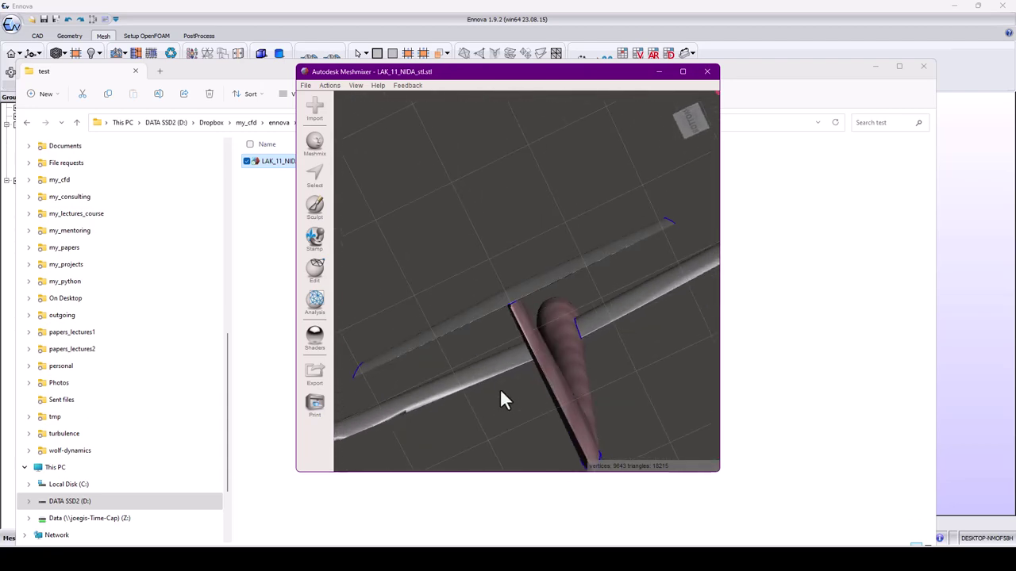
pyautogui.moveTo(493, 337); pyautogui.dragTo(524, 283, button='right')
pyautogui.moveTo(524, 283); pyautogui.dragTo(533, 200, button='middle')
pyautogui.press('super')
pyautogui.scroll(4, 539, 230)
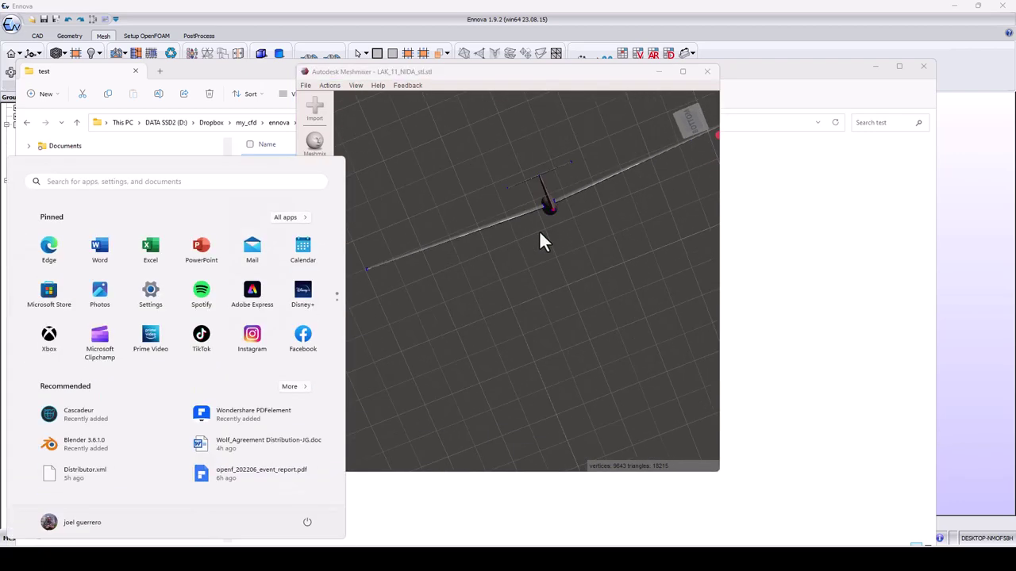
pyautogui.moveTo(551, 239)
pyautogui.mouseDown(button='right')
pyautogui.moveTo(535, 344)
pyautogui.moveTo(565, 215)
pyautogui.moveTo(556, 233)
pyautogui.mouseUp(button='right')
pyautogui.moveTo(545, 283); pyautogui.dragTo(474, 414, button='right')
pyautogui.press('super')
pyautogui.click(449, 446)
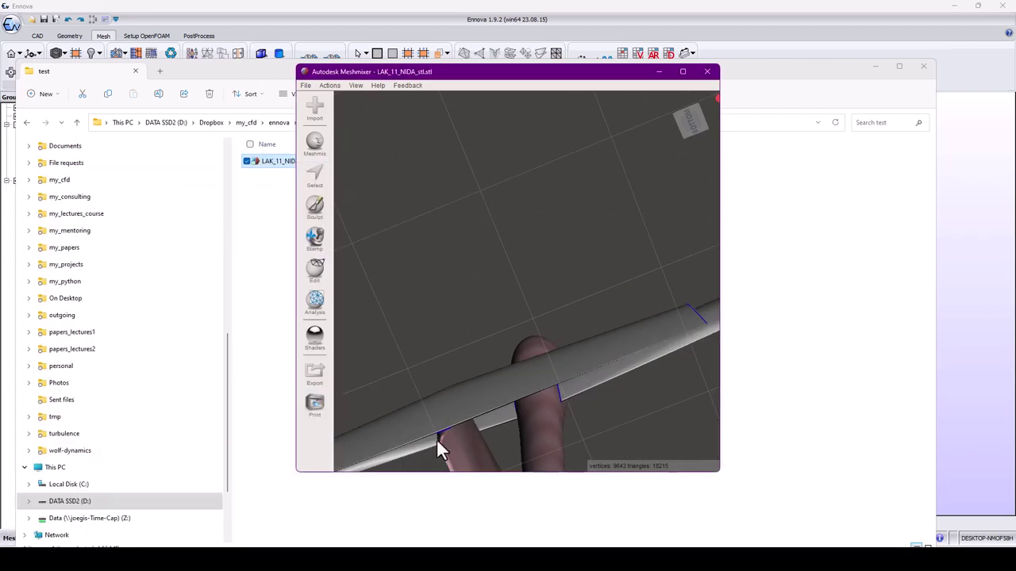
# Close Meshmixer, return to Ennova and cancel the pending STL export.
pyautogui.click(708, 72)
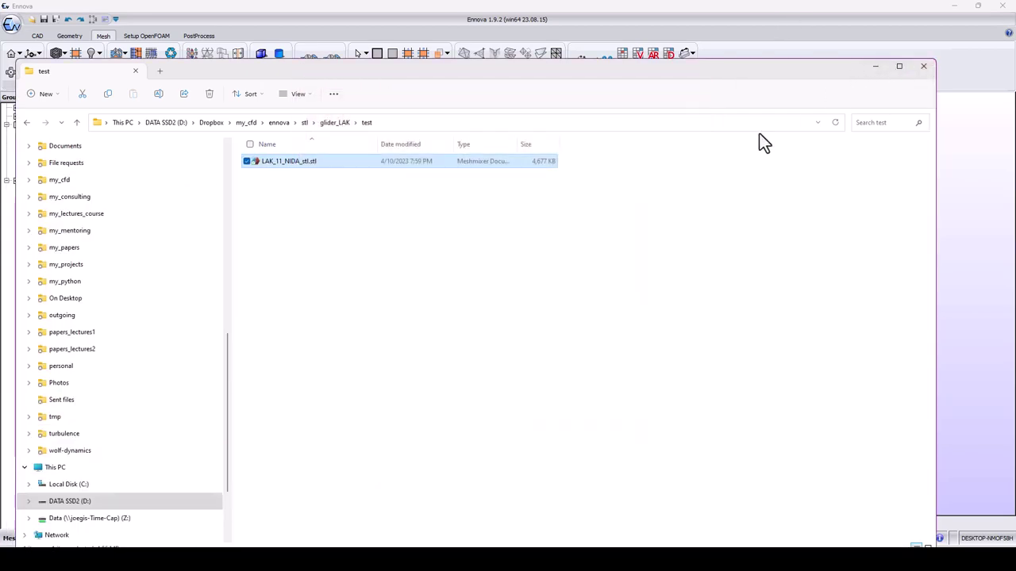
pyautogui.click(873, 68)
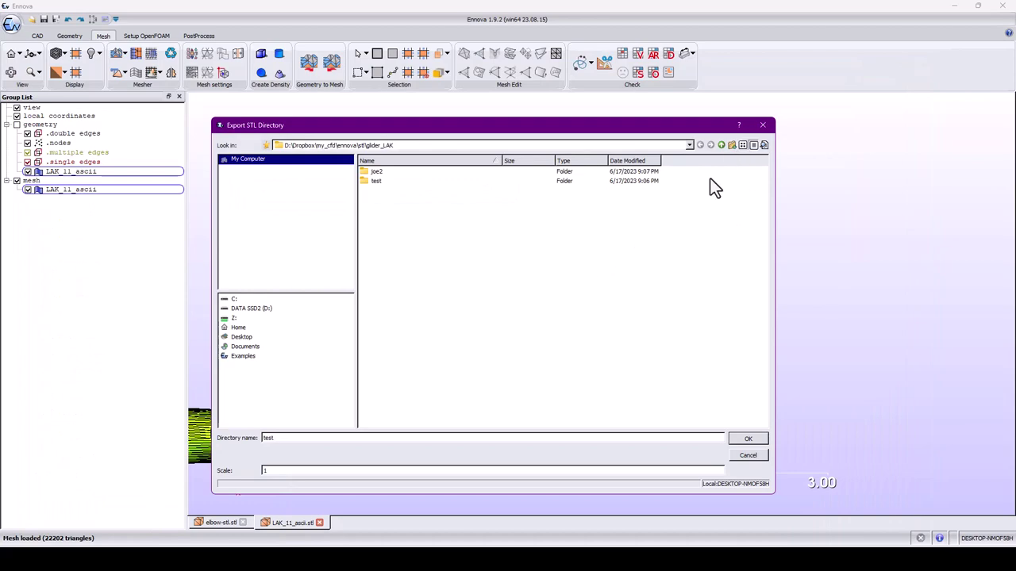
pyautogui.click(760, 456)
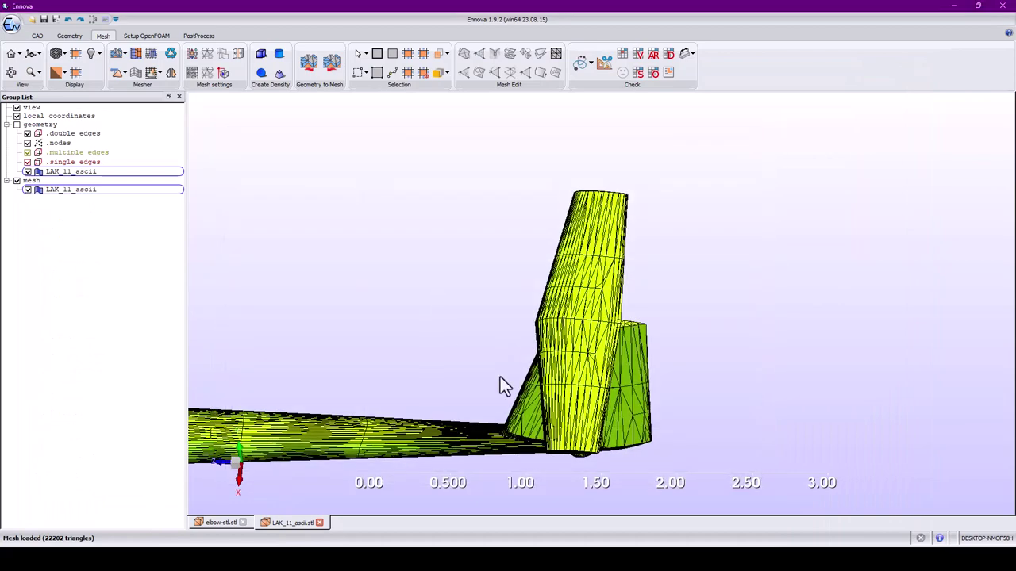
# Examine the glider mesh along the fuselage, around the tail and at the small fairing beneath it.
pyautogui.moveTo(500, 377); pyautogui.dragTo(686, 282, button='middle')
pyautogui.scroll(2, 319, 346)
pyautogui.scroll(-4, 378, 347)
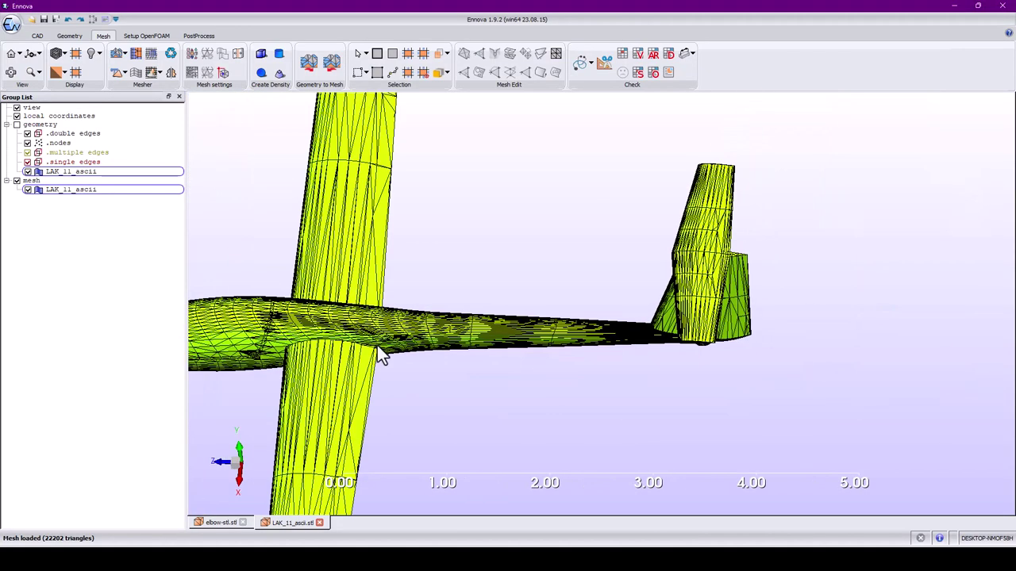
pyautogui.scroll(-2, 378, 347)
pyautogui.moveTo(378, 347); pyautogui.dragTo(649, 329)
pyautogui.scroll(3, 649, 329)
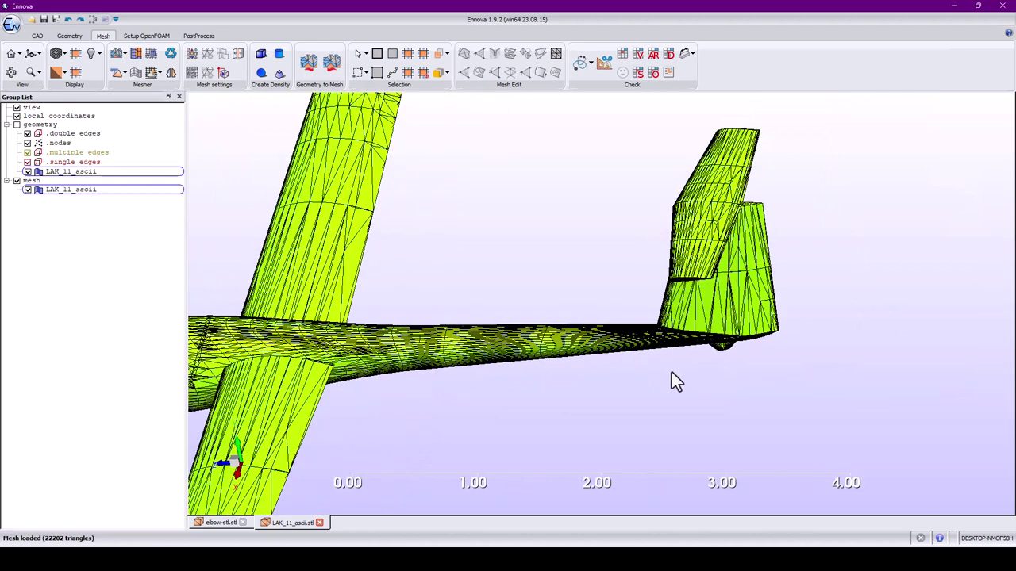
pyautogui.moveTo(672, 373); pyautogui.dragTo(513, 348, button='middle')
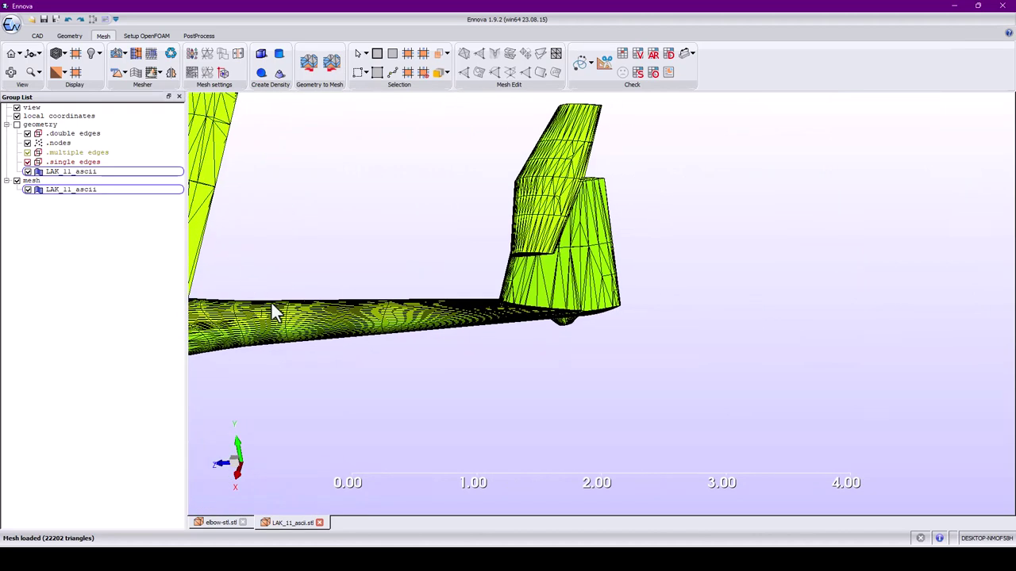
pyautogui.scroll(3, 602, 375)
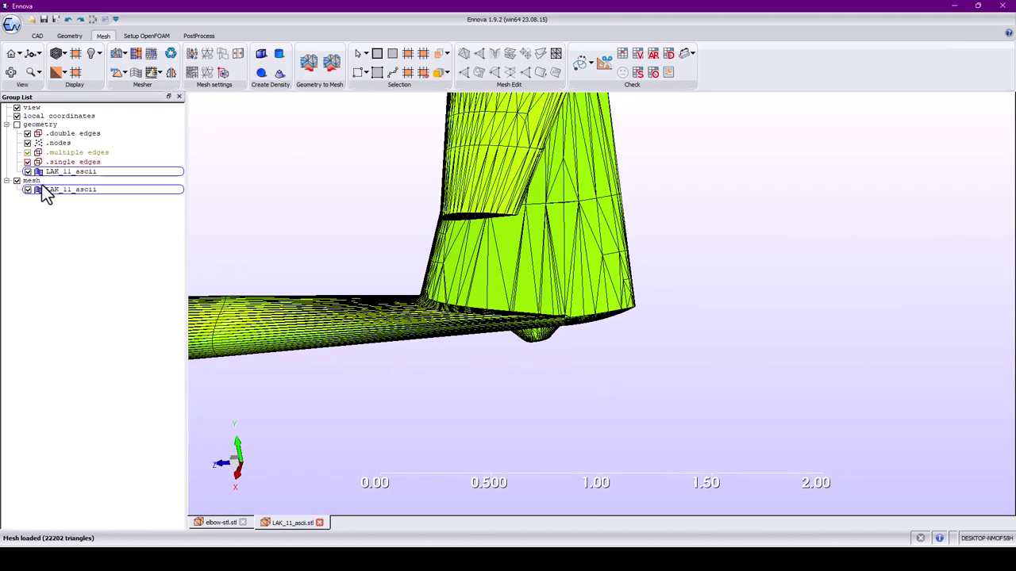
# Hide the mesh group and show the geometry group at the small fairing under the tail.
pyautogui.click(17, 181)
pyautogui.click(17, 124)
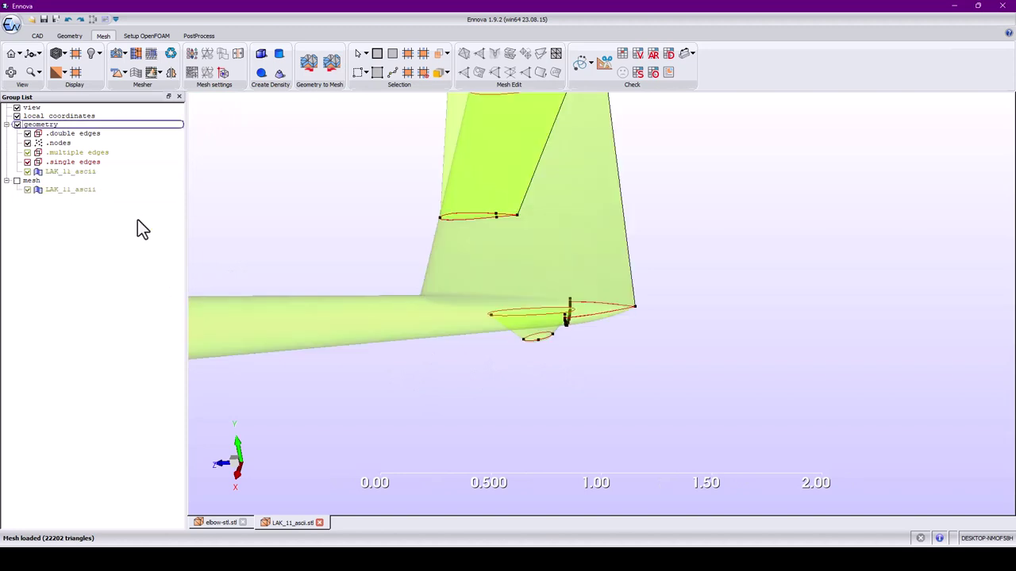
pyautogui.scroll(3, 464, 334)
pyautogui.moveTo(463, 332); pyautogui.dragTo(526, 367, button='middle')
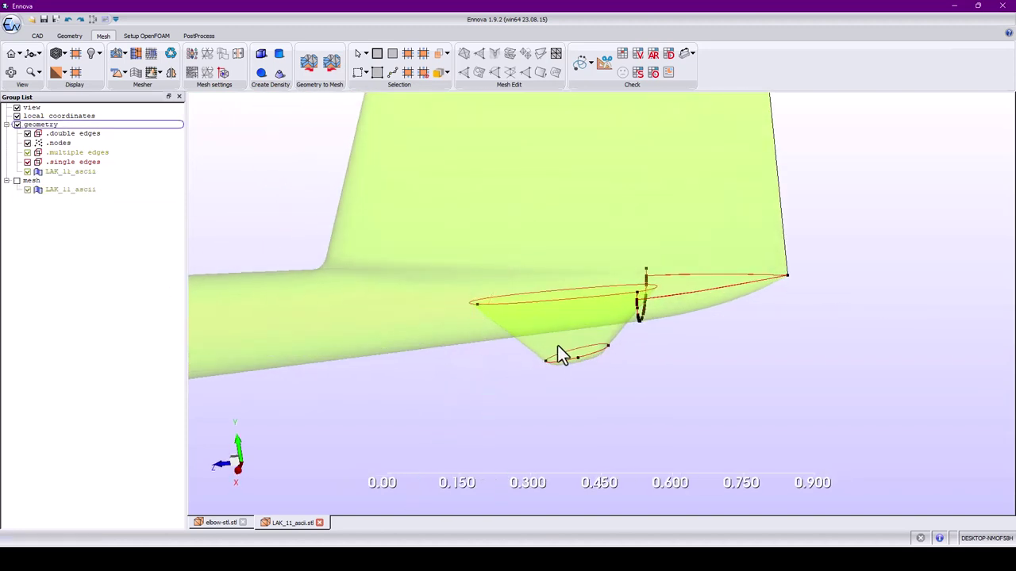
pyautogui.click(553, 348)
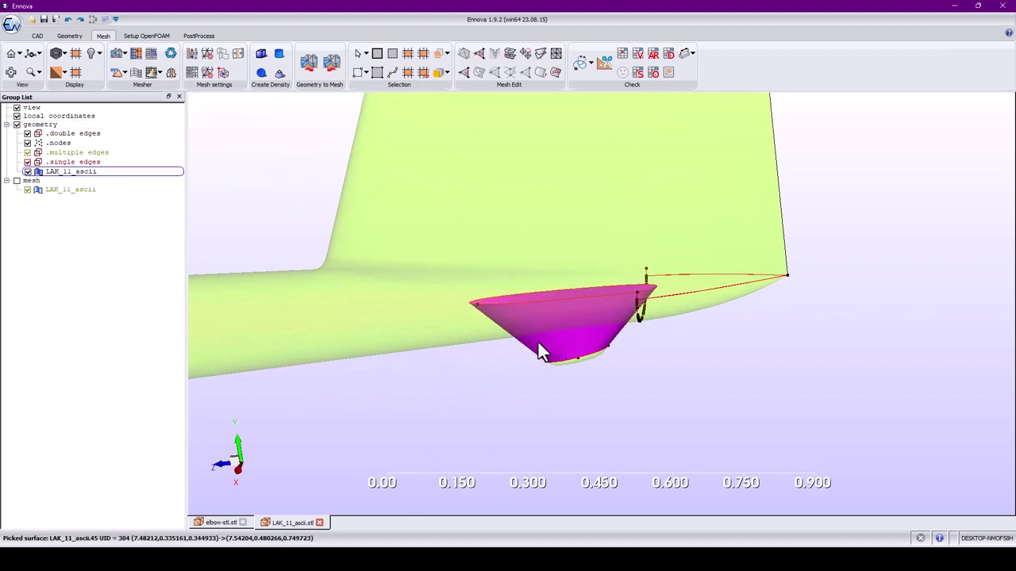
pyautogui.click(427, 319)
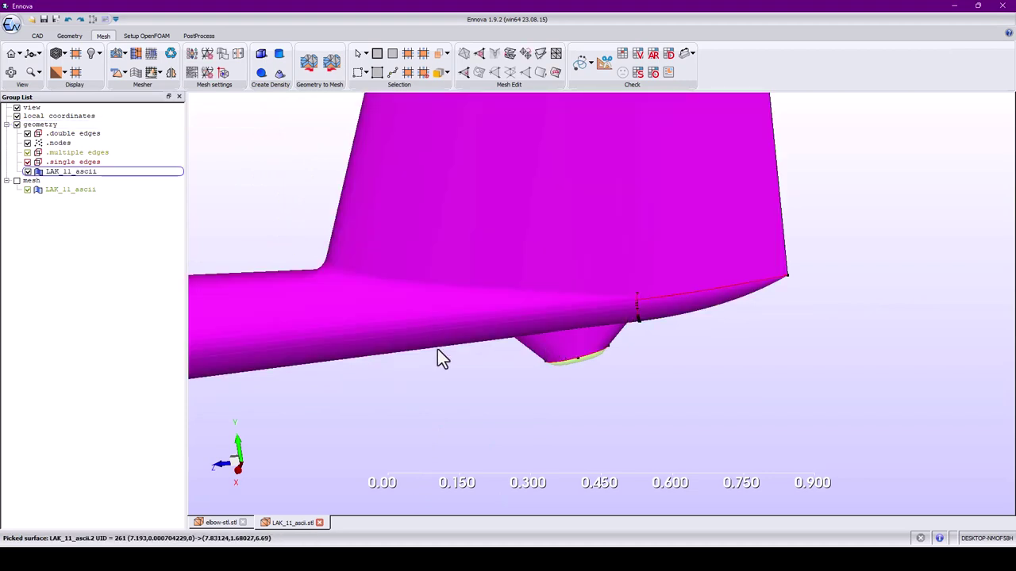
pyautogui.press('Escape')
# Intersect the fuselage surface with the tapered fairing surface under the tail.
pyautogui.moveTo(565, 361); pyautogui.dragTo(532, 279, button='middle')
pyautogui.scroll(3, 559, 418)
pyautogui.moveTo(532, 282); pyautogui.dragTo(356, 329)
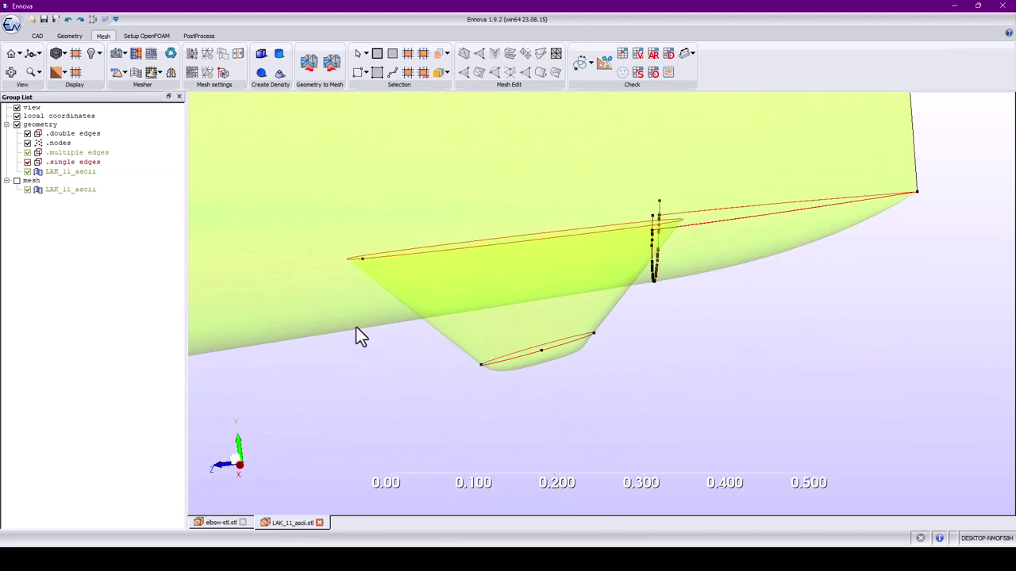
pyautogui.click(288, 307)
pyautogui.click(509, 337)
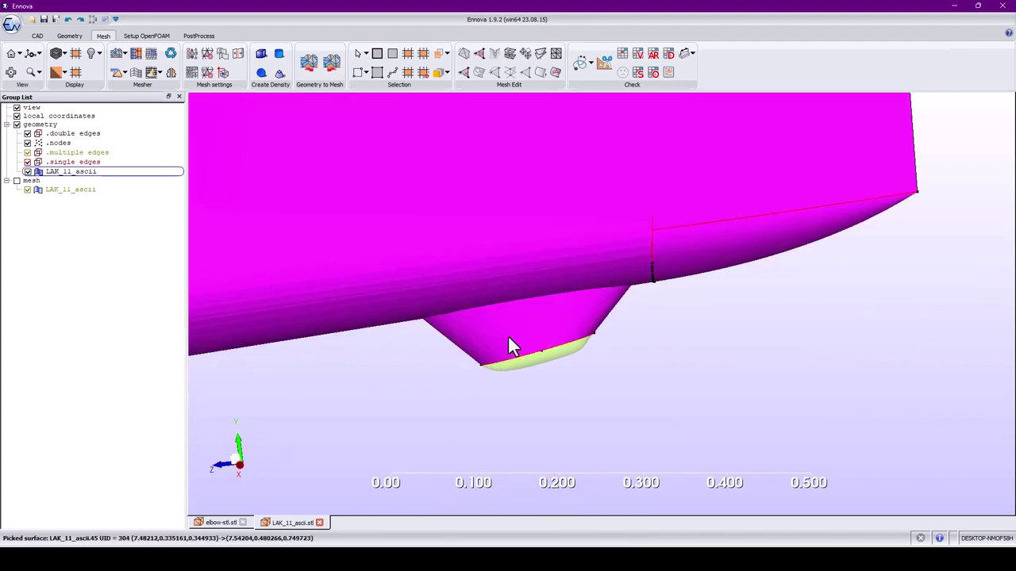
pyautogui.rightClick(508, 335)
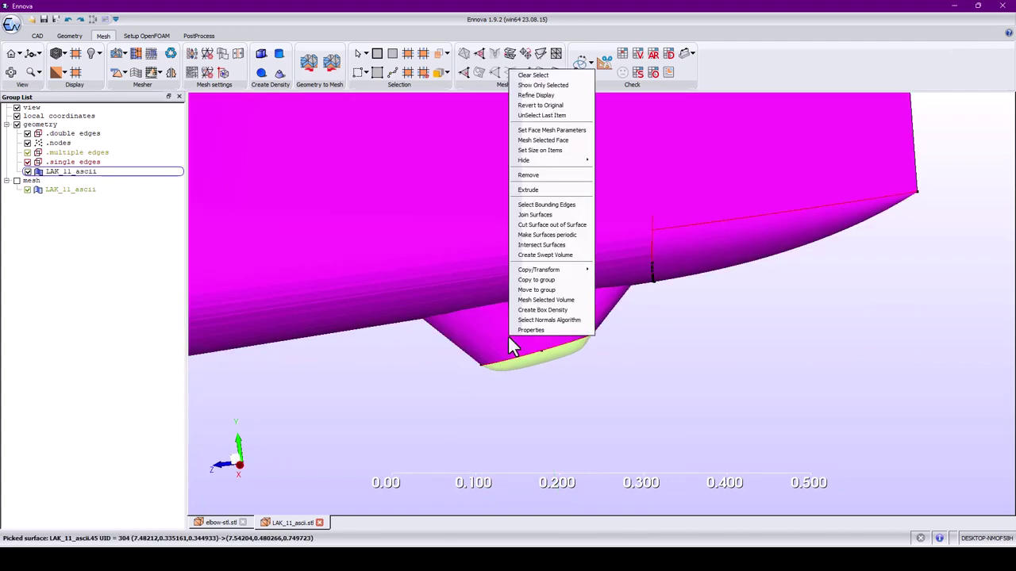
pyautogui.click(550, 247)
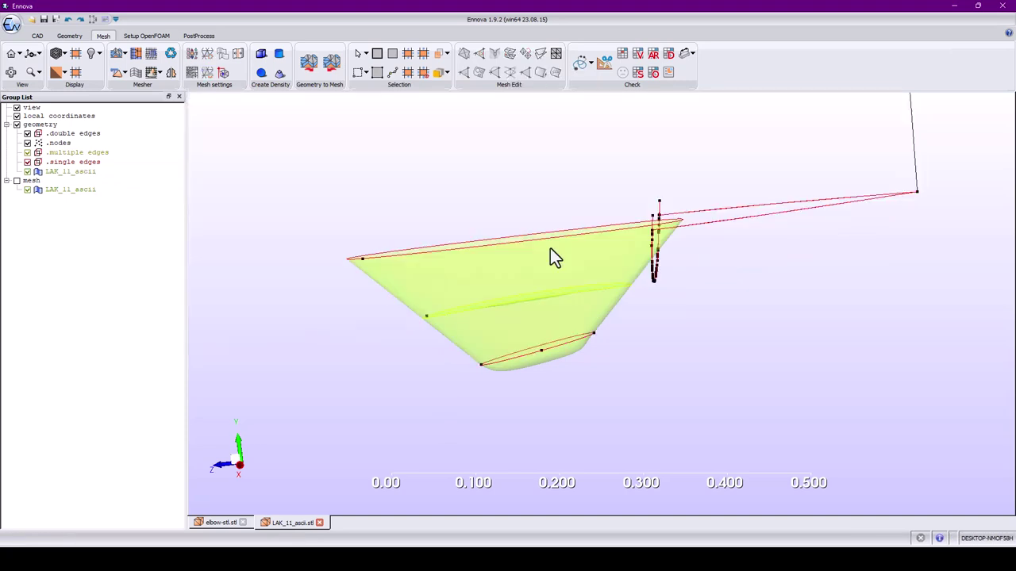
pyautogui.scroll(-6, 550, 249)
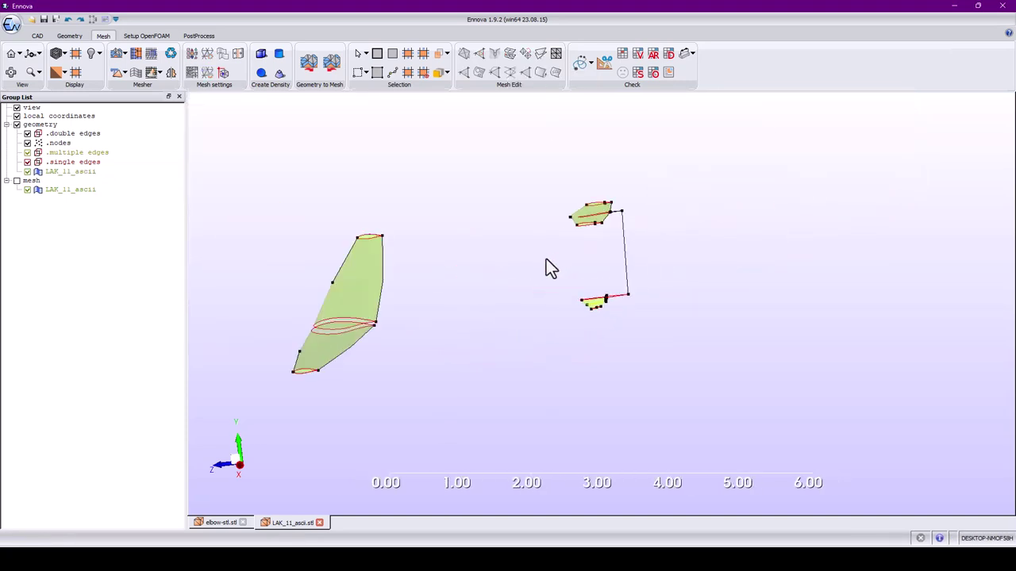
# Undo the intersection between the fuselage surface and the tapered fairing surface under the tail.
pyautogui.moveTo(446, 338); pyautogui.dragTo(509, 354, button='middle')
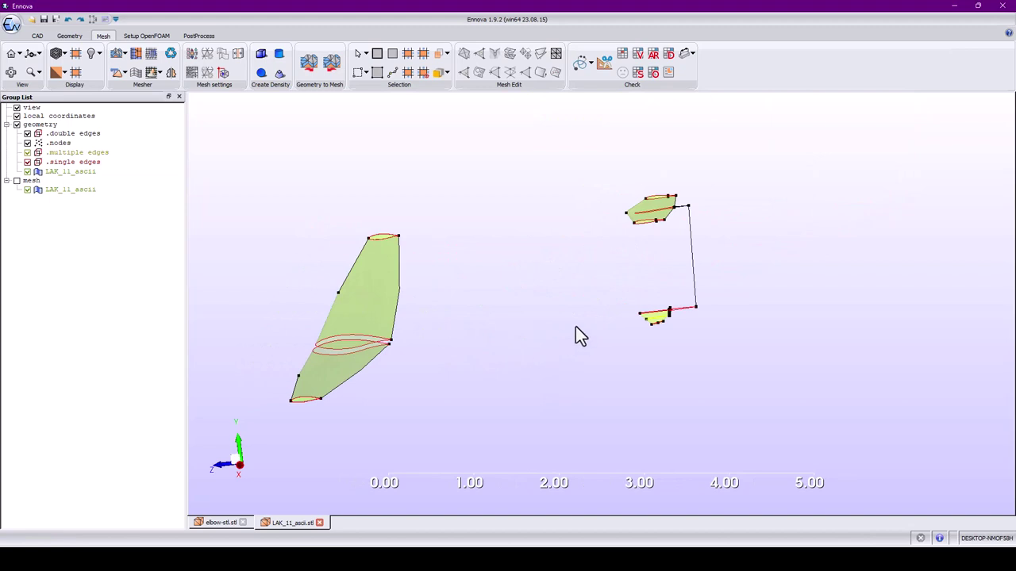
pyautogui.click(69, 20)
pyautogui.click(485, 289)
# Select the tapered fairing surface under the tail and turn on translucency to see how far it extends into the fuselage.
pyautogui.scroll(4, 555, 335)
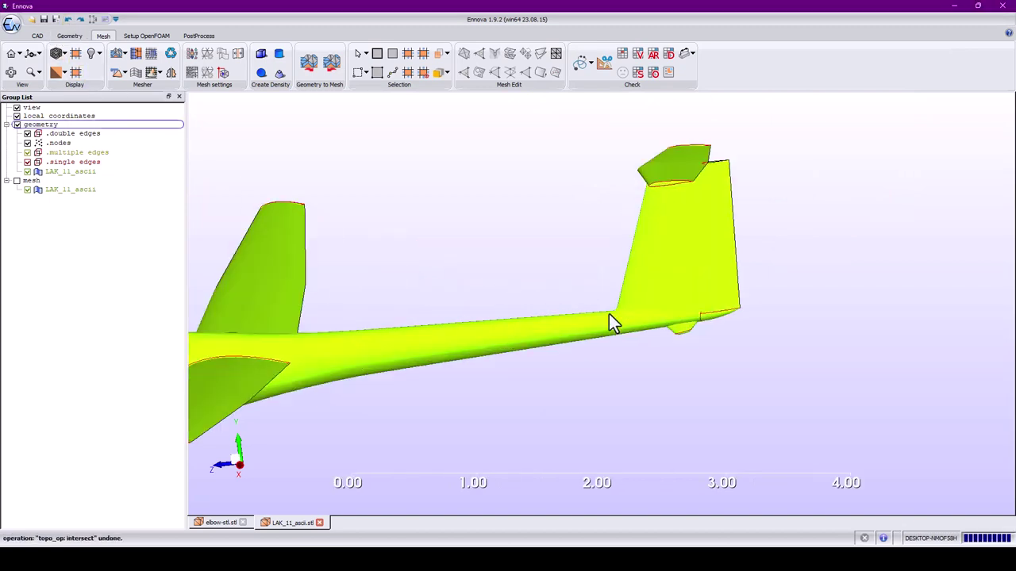
pyautogui.scroll(6, 640, 345)
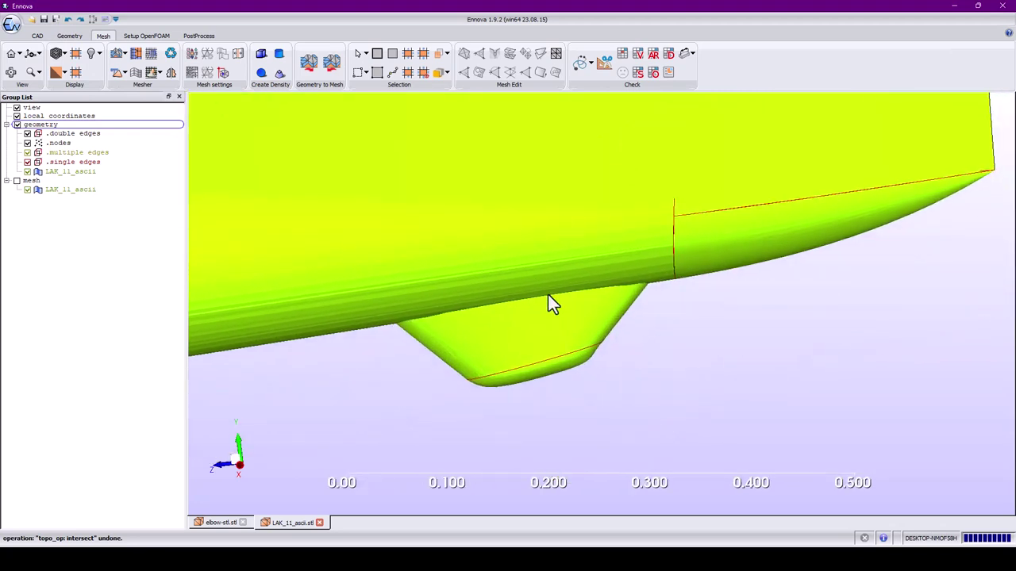
pyautogui.click(488, 304)
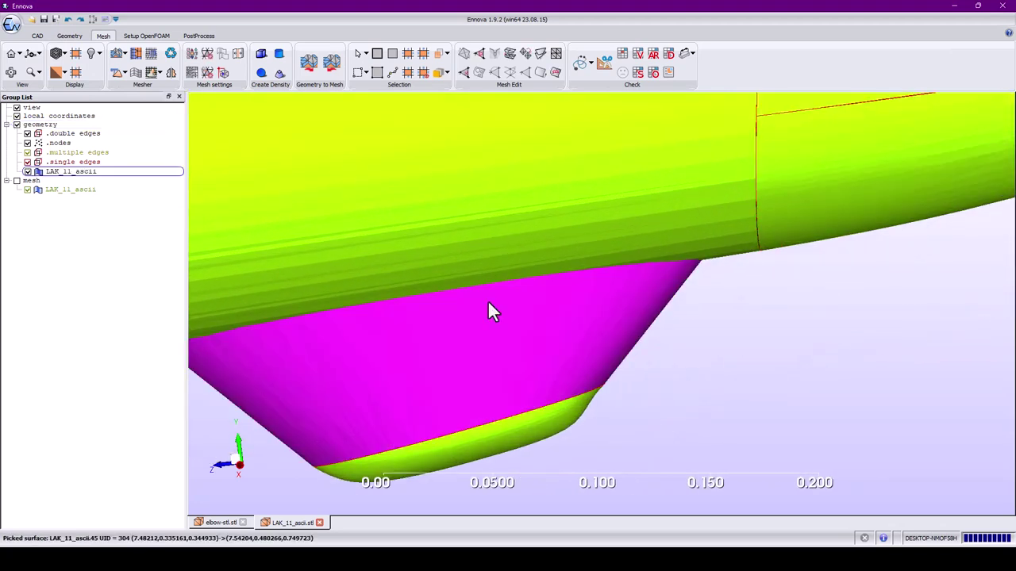
pyautogui.click(94, 53)
pyautogui.click(117, 146)
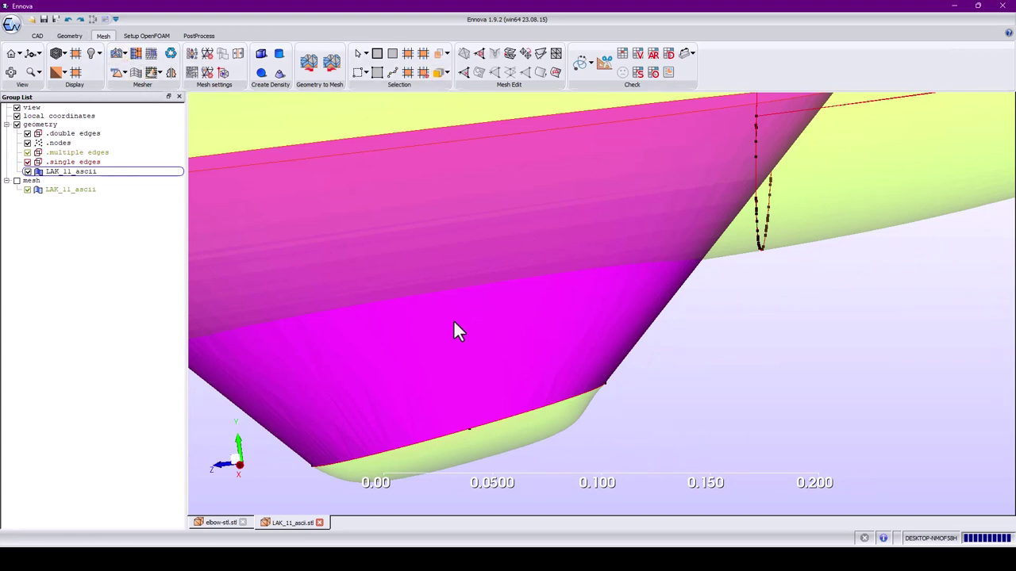
# Show the mesh group at the tail fairing, hide the geometry group and turn off translucency.
pyautogui.click(17, 181)
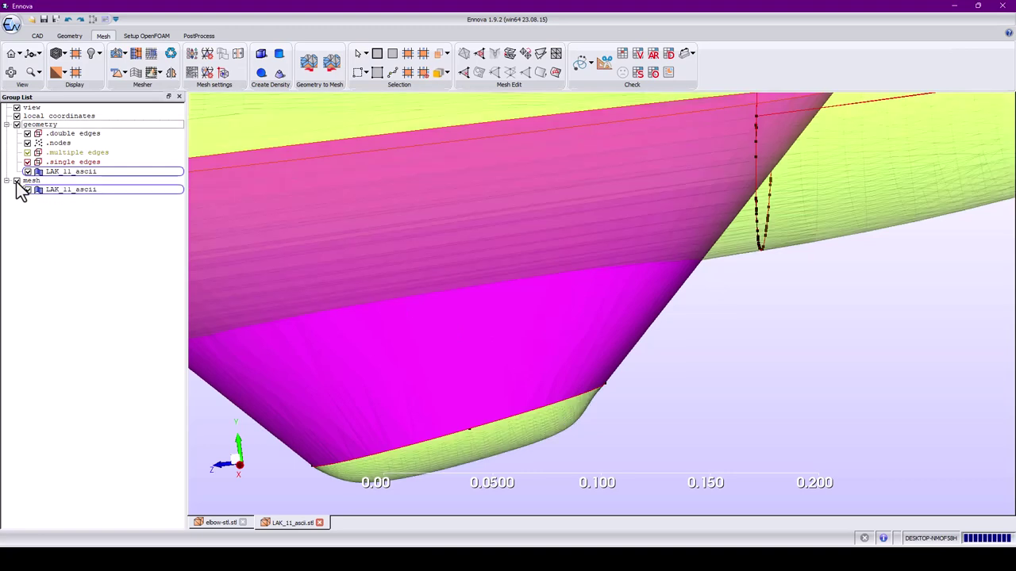
pyautogui.click(17, 125)
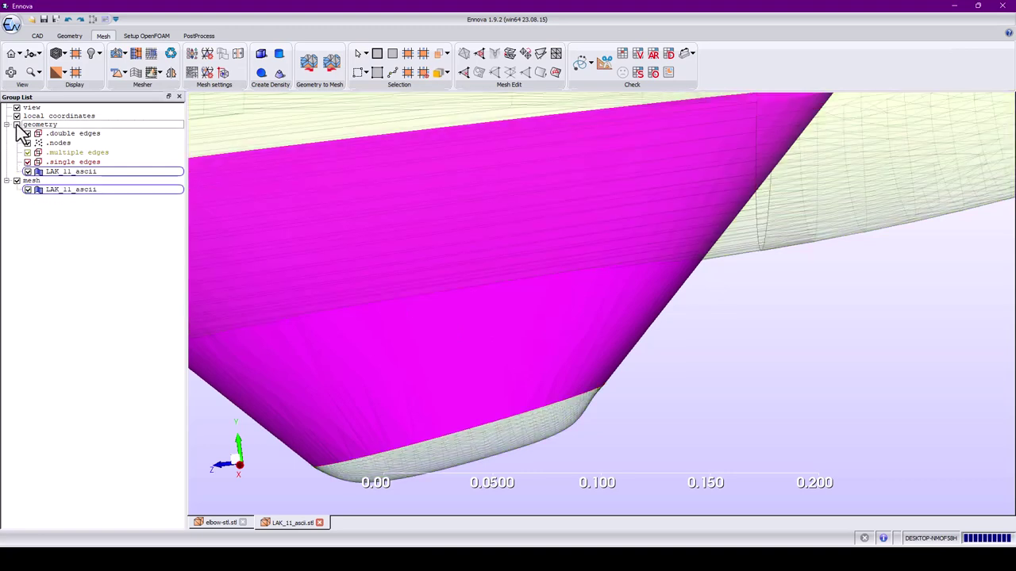
pyautogui.click(100, 54)
pyautogui.click(127, 146)
pyautogui.moveTo(498, 319); pyautogui.dragTo(540, 333, button='middle')
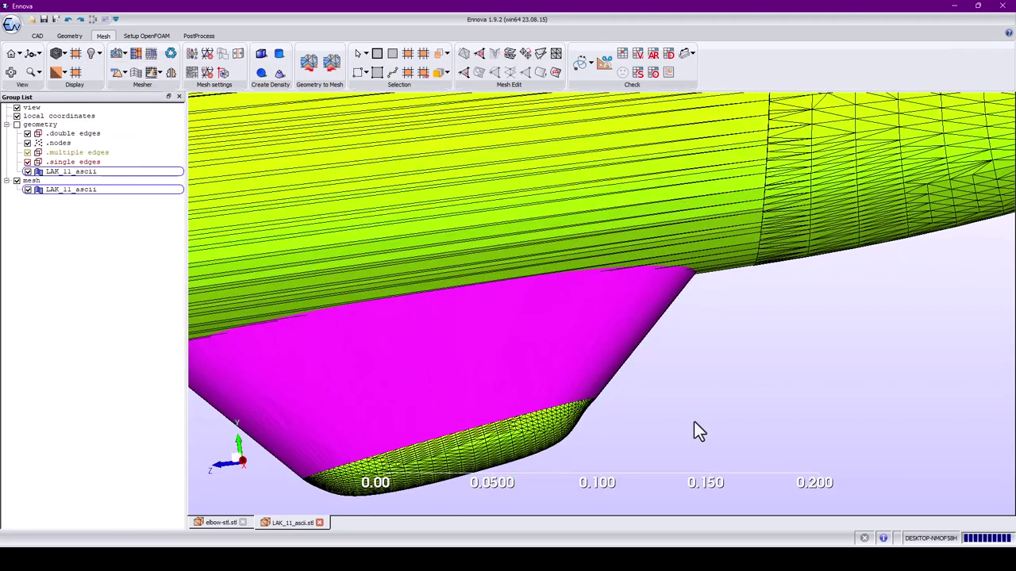
# Select a long fuselage mesh element and the fairing triangle crossing it at their junction, and intersect the two elements.
pyautogui.click(578, 382)
pyautogui.scroll(1, 462, 323)
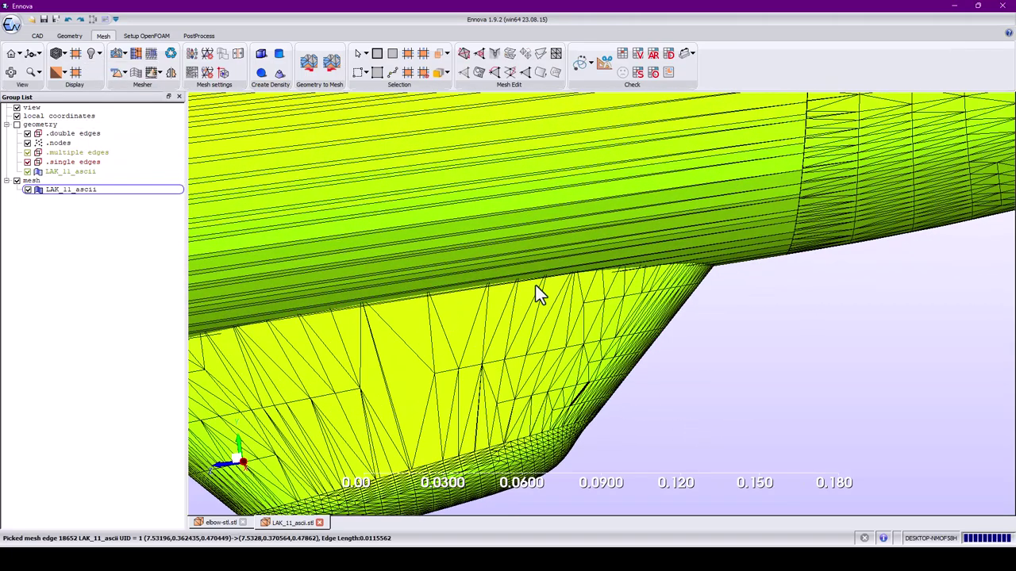
pyautogui.moveTo(644, 289); pyautogui.dragTo(786, 293, button='middle')
pyautogui.moveTo(786, 294); pyautogui.dragTo(658, 290)
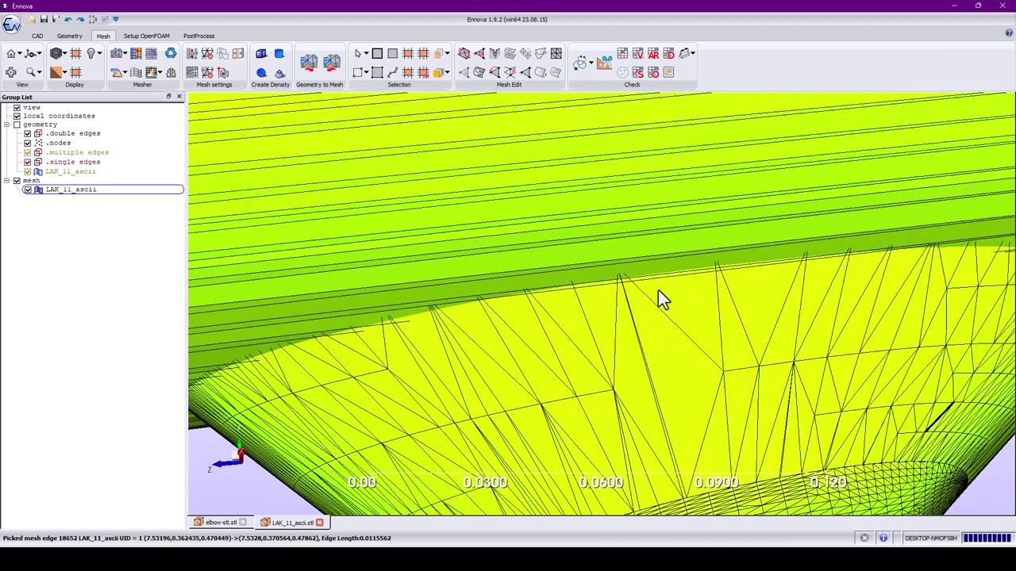
pyautogui.click(647, 298)
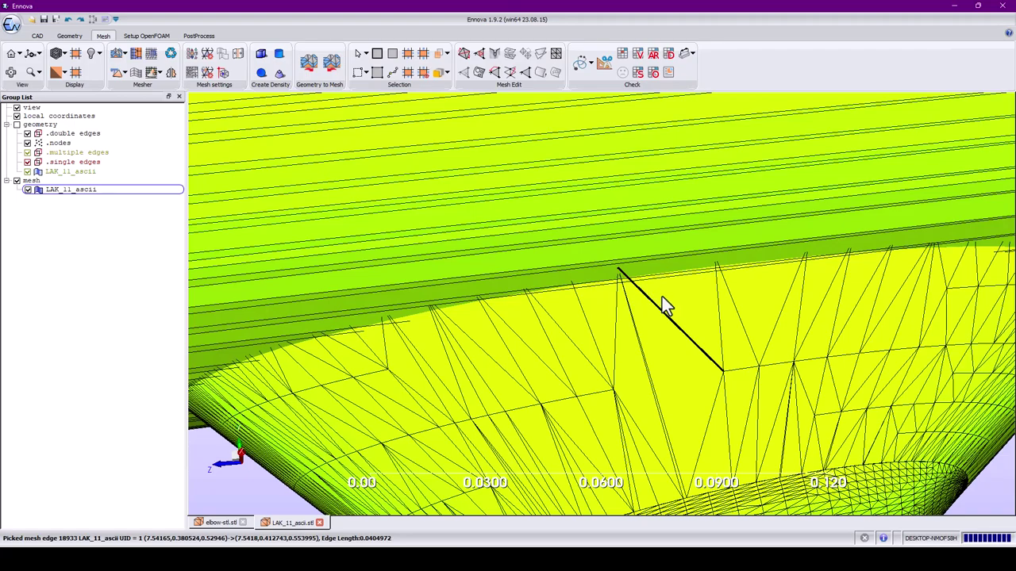
pyautogui.click(665, 301)
pyautogui.moveTo(666, 295); pyautogui.dragTo(585, 291)
pyautogui.click(589, 291)
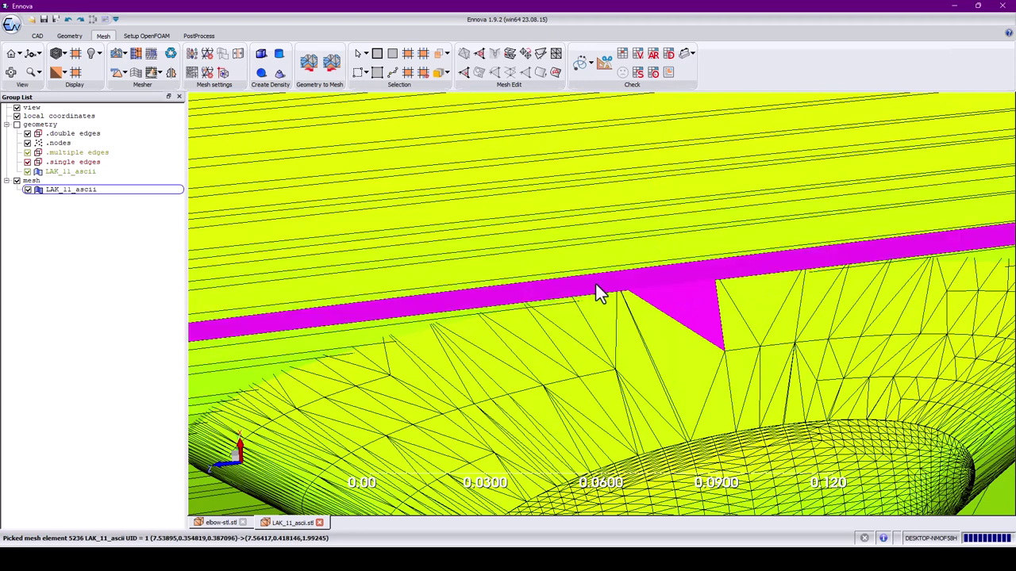
pyautogui.scroll(2, 598, 291)
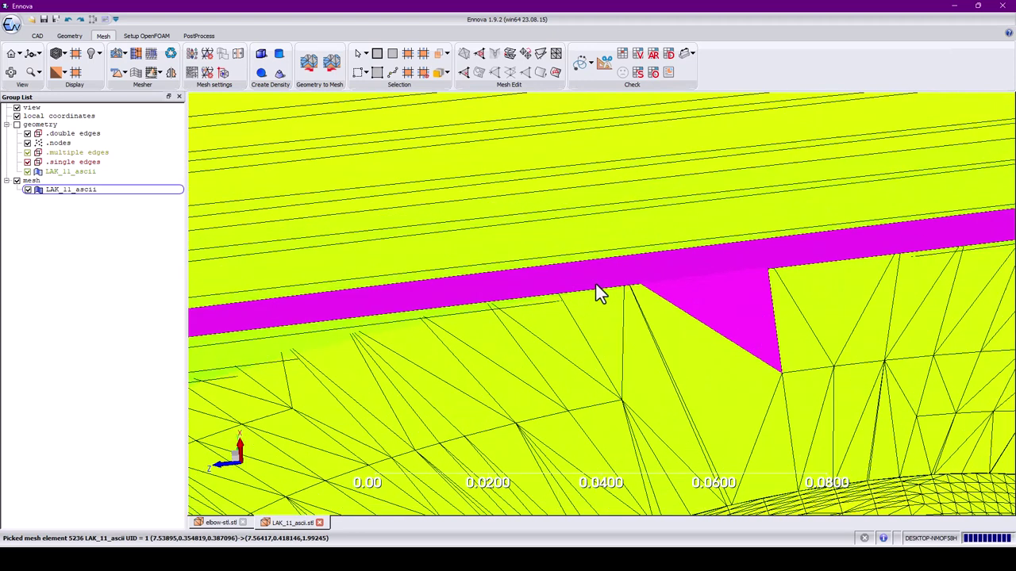
pyautogui.click(544, 52)
# Examine individual mesh elements along the fuselage and fairing junction to see whether the triangles are cut at the shared boundary.
pyautogui.click(702, 277)
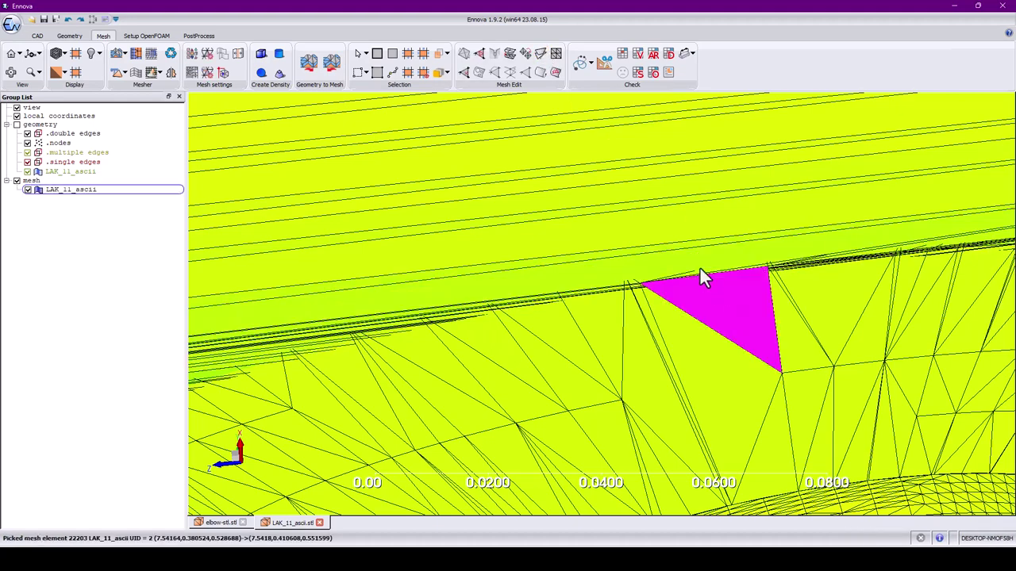
pyautogui.click(700, 266)
pyautogui.moveTo(699, 267); pyautogui.dragTo(743, 296, button='middle')
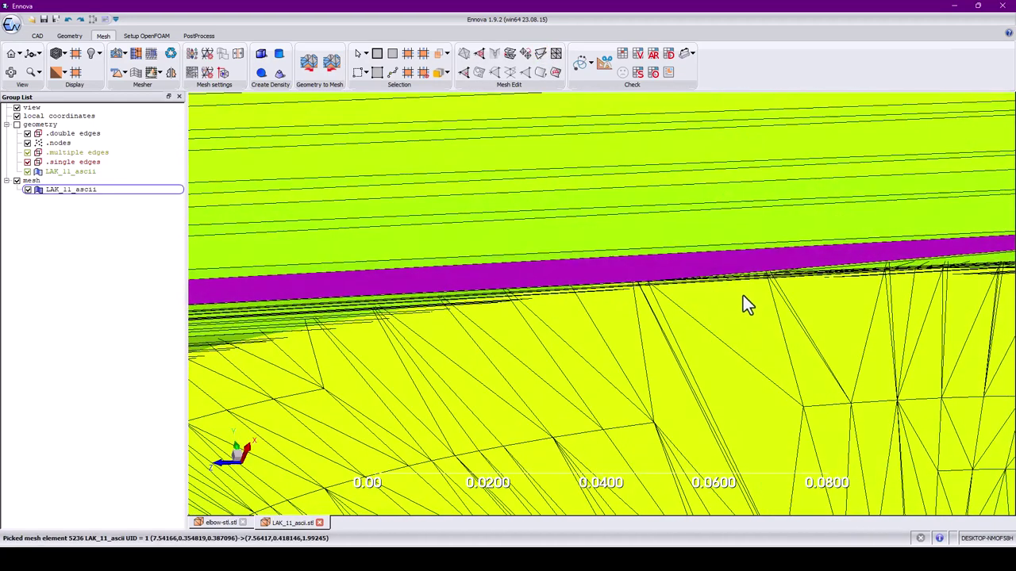
pyautogui.click(851, 308)
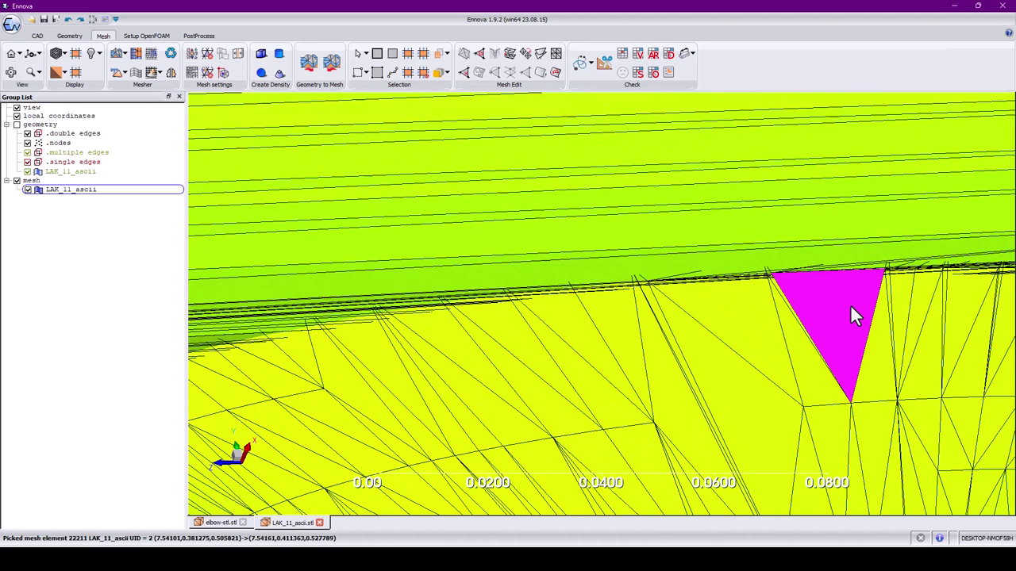
pyautogui.moveTo(851, 308); pyautogui.dragTo(691, 287)
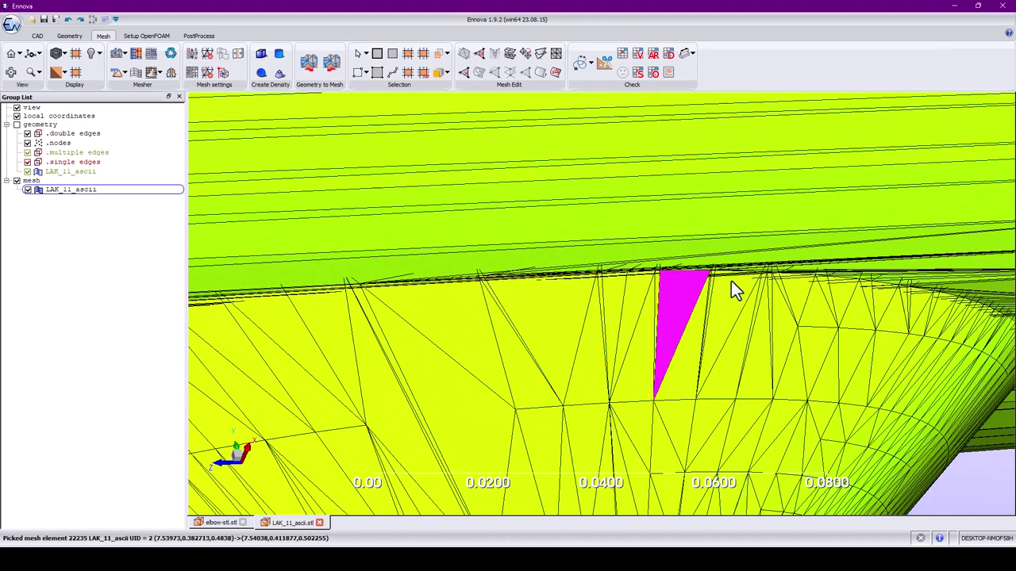
pyautogui.click(730, 279)
pyautogui.click(416, 300)
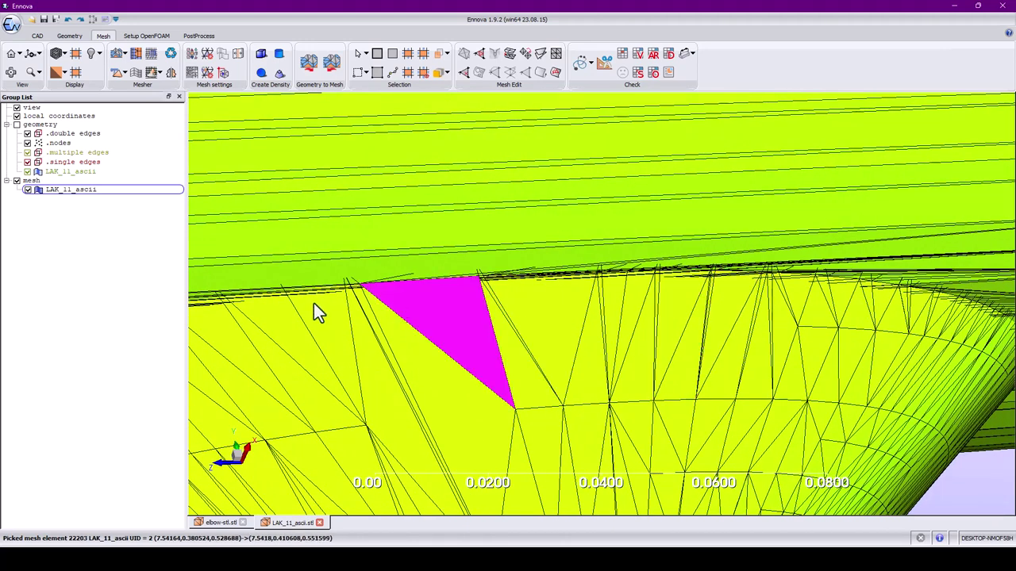
pyautogui.click(314, 305)
pyautogui.click(438, 308)
pyautogui.scroll(-5, 437, 310)
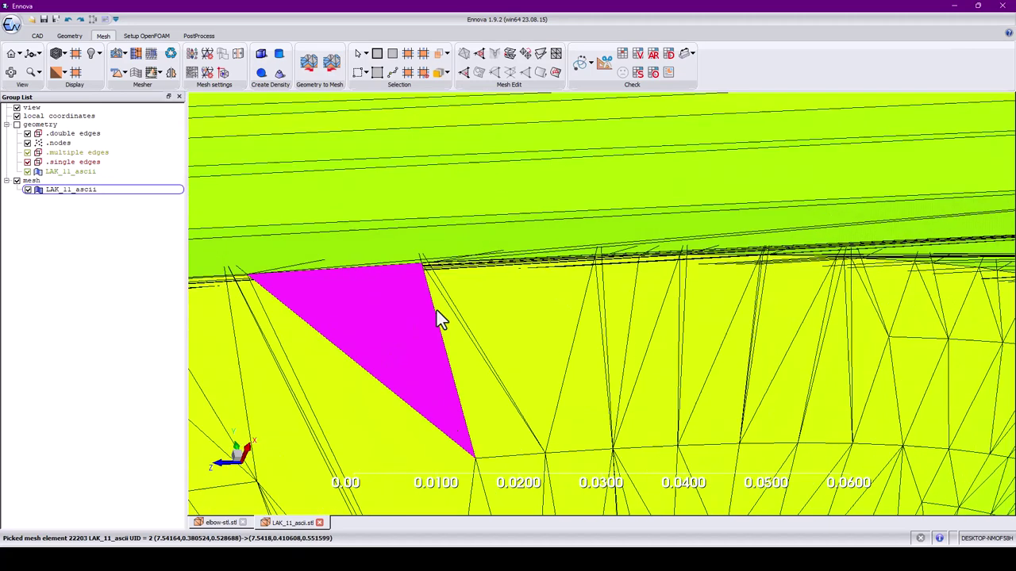
# Extend the selection to the surrounding fuselage and fairing mesh elements and intersect the selected elements.
pyautogui.click(408, 56)
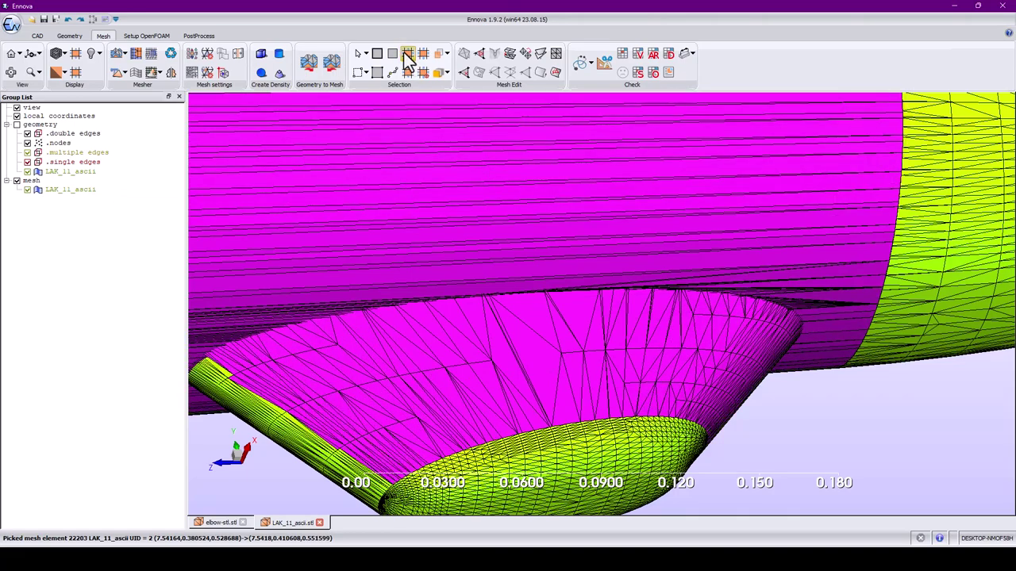
pyautogui.moveTo(460, 265); pyautogui.dragTo(526, 177, button='middle')
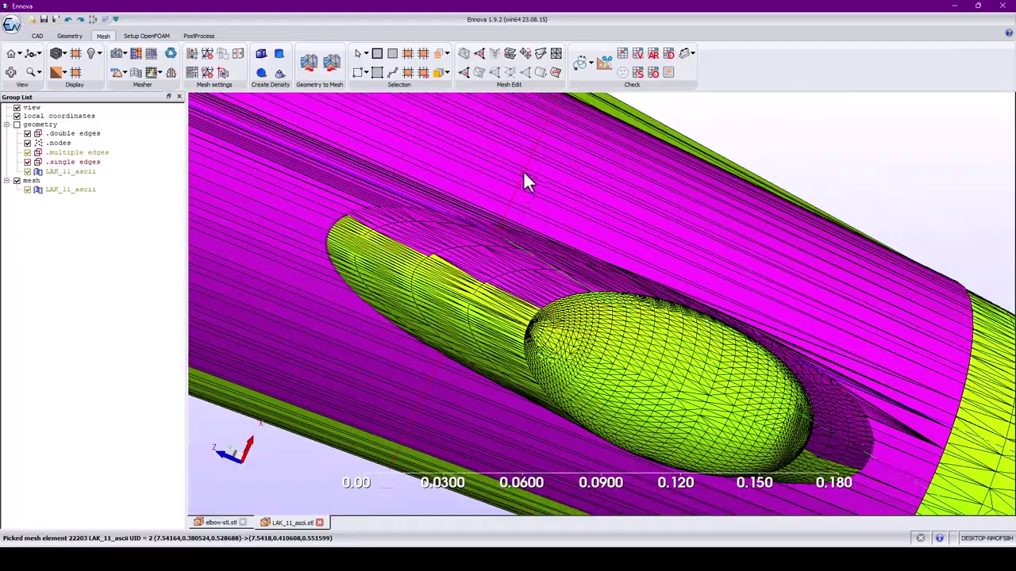
pyautogui.click(542, 55)
pyautogui.moveTo(508, 294); pyautogui.dragTo(570, 288, button='middle')
pyautogui.scroll(3, 673, 286)
# Examine the triangles on both sides of the fairing where they meet the fuselage mesh.
pyautogui.click(648, 260)
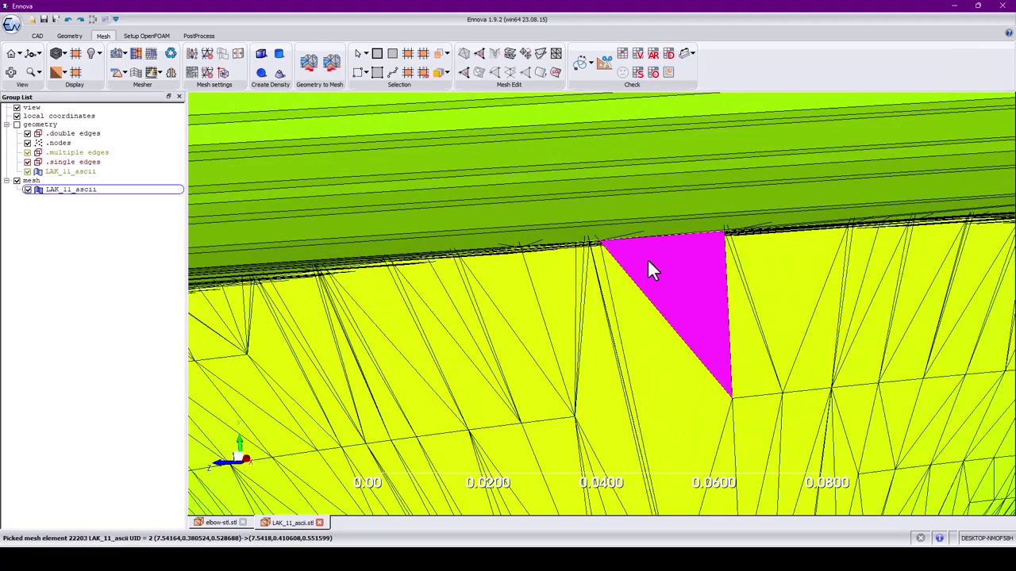
pyautogui.click(543, 282)
pyautogui.moveTo(505, 291); pyautogui.dragTo(484, 263, button='middle')
pyautogui.click(572, 256)
pyautogui.click(446, 279)
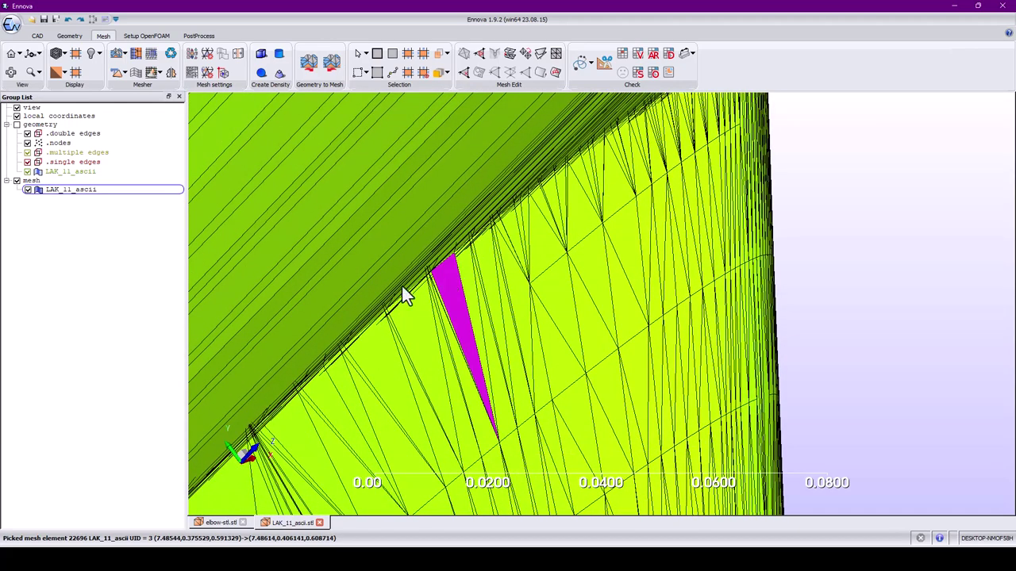
pyautogui.moveTo(401, 285); pyautogui.dragTo(389, 367, button='middle')
pyautogui.click(419, 323)
pyautogui.click(346, 372)
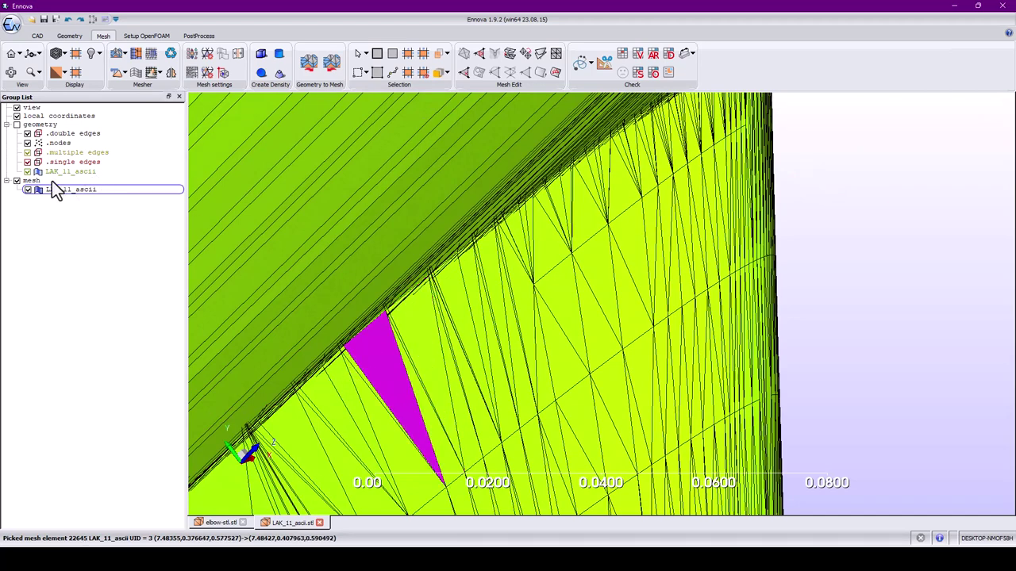
# Hide the mesh group and show the geometry group at the fairing.
pyautogui.click(28, 188)
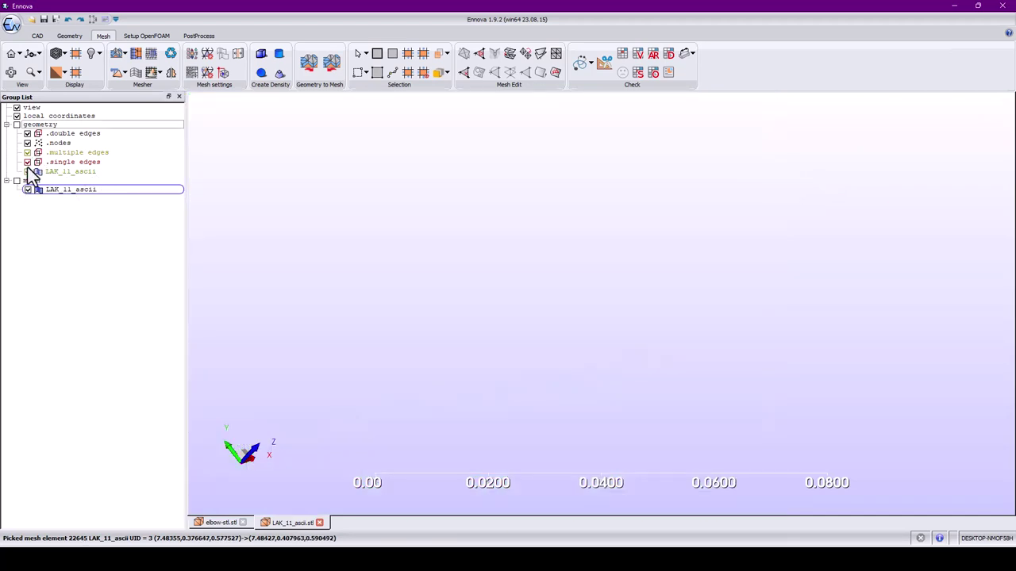
pyautogui.click(28, 173)
pyautogui.click(16, 125)
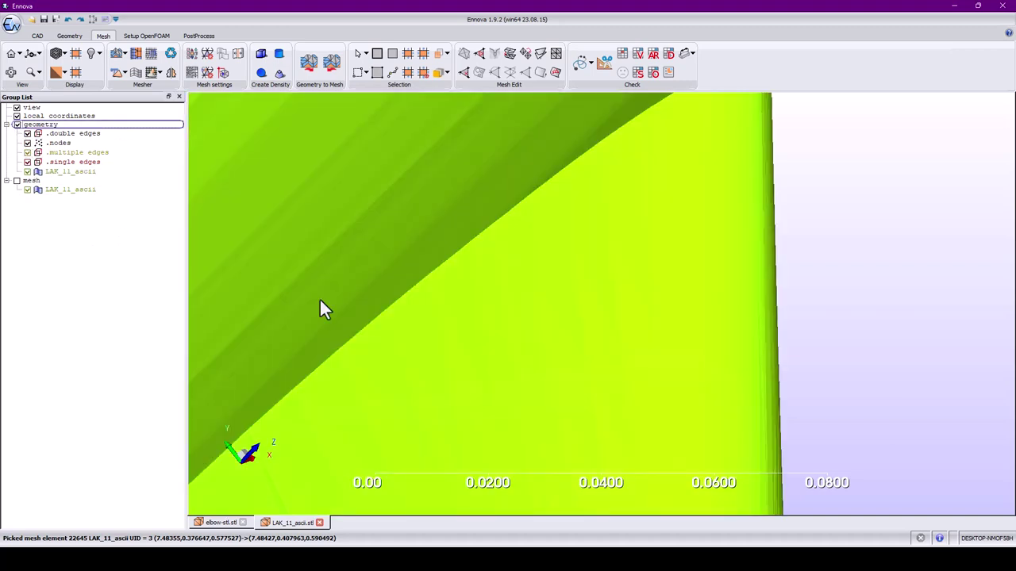
# Select the tapered fairing surface and toggle translucency on, off and on again to compare it with the fuselage surface.
pyautogui.click(466, 327)
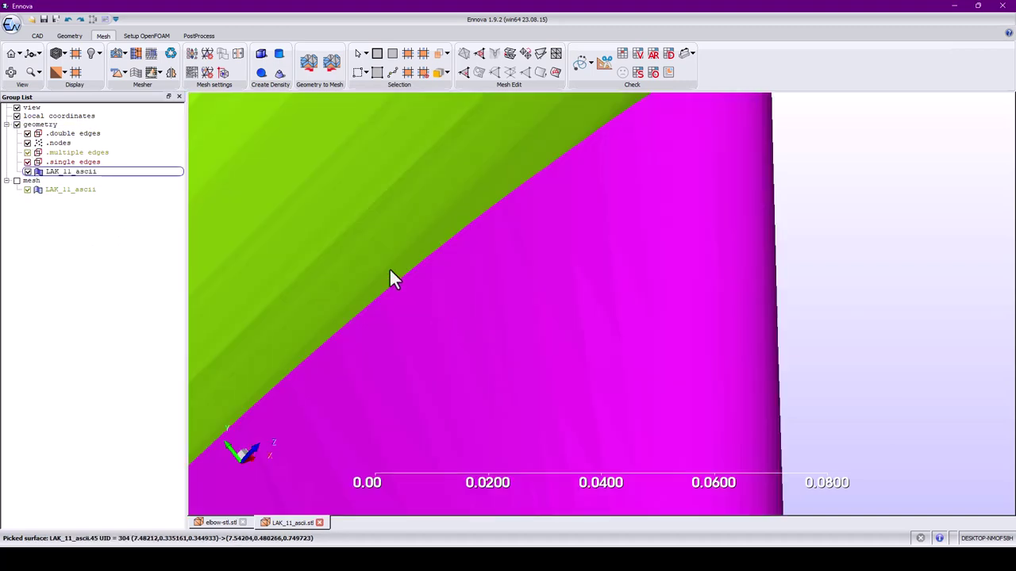
pyautogui.click(93, 53)
pyautogui.click(142, 147)
pyautogui.scroll(1, 441, 262)
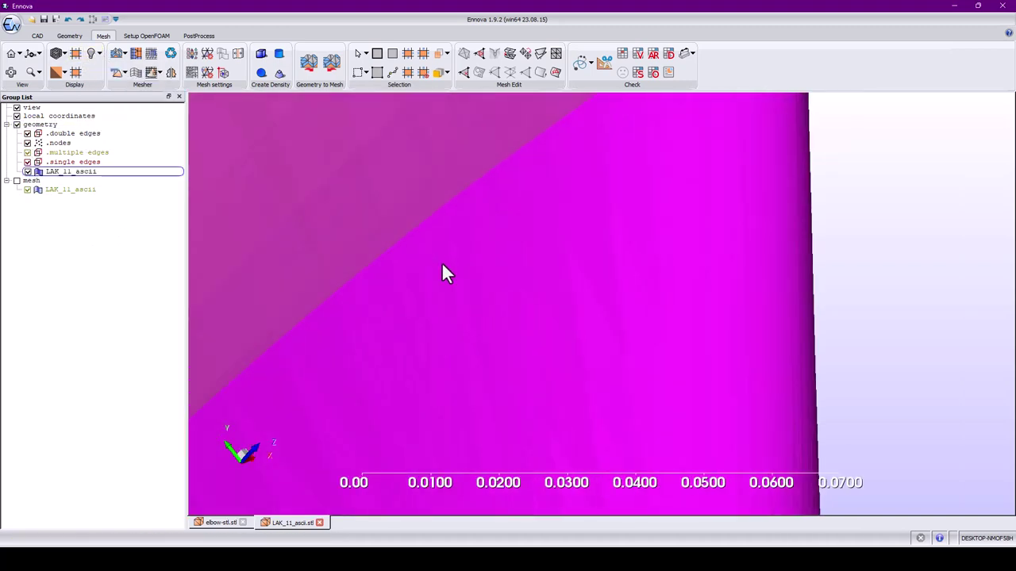
pyautogui.scroll(-4, 441, 262)
pyautogui.click(98, 54)
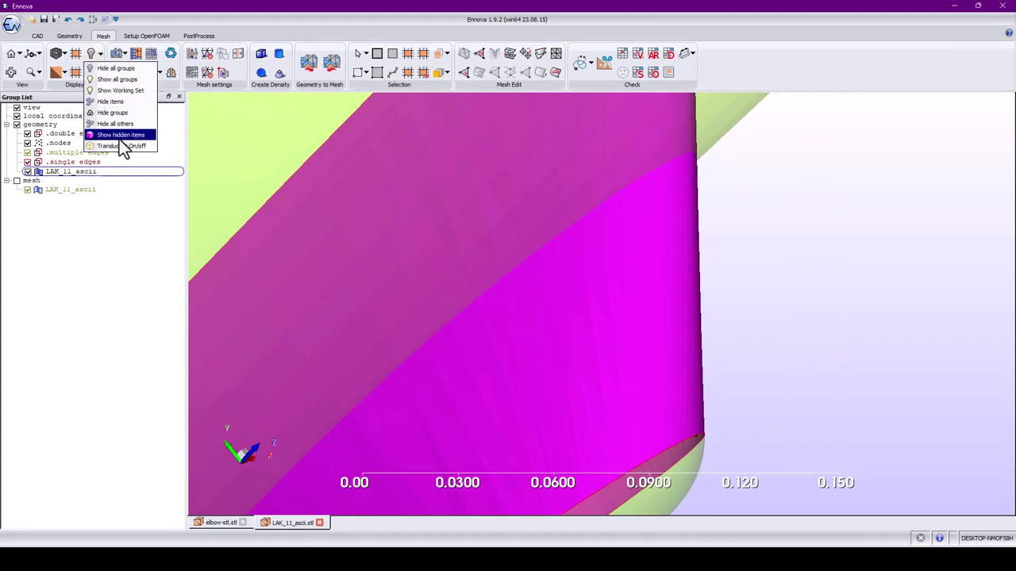
pyautogui.click(123, 143)
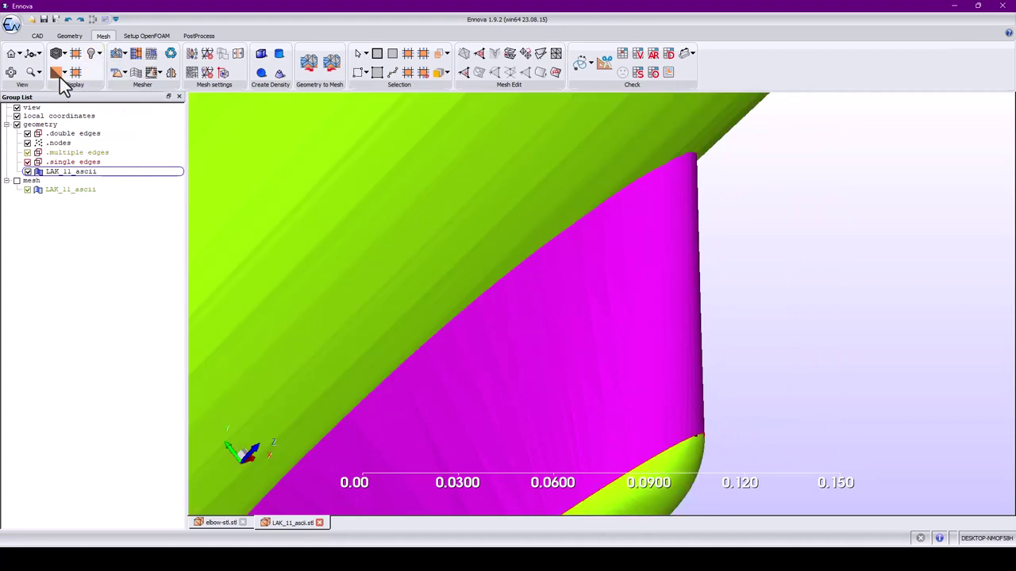
pyautogui.click(99, 54)
pyautogui.click(131, 143)
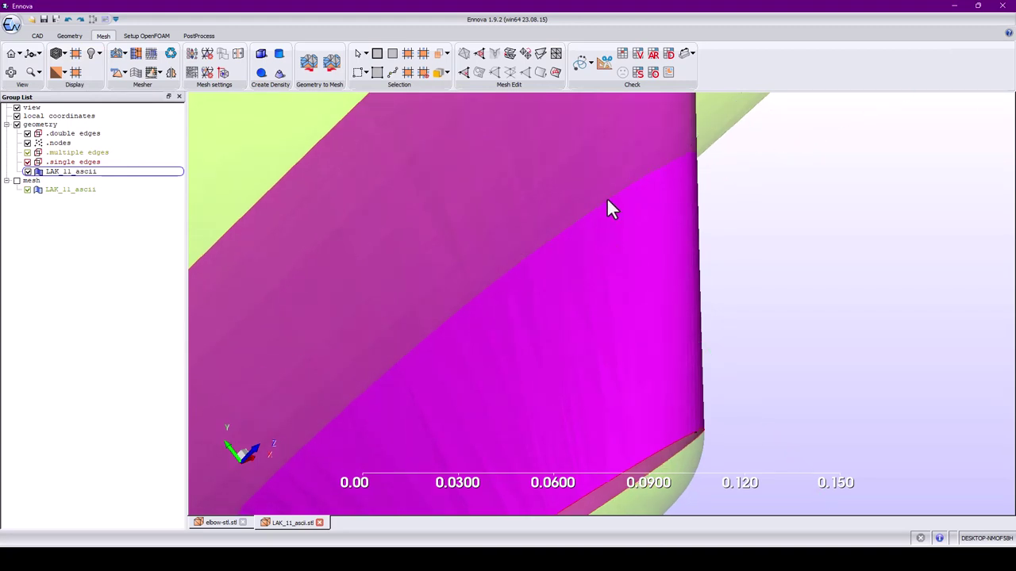
# Examine the fuselage surface, the fairing's rounded lower surface and the fairing portion inside the translucent fuselage.
pyautogui.click(552, 232)
pyautogui.moveTo(554, 336); pyautogui.dragTo(677, 461)
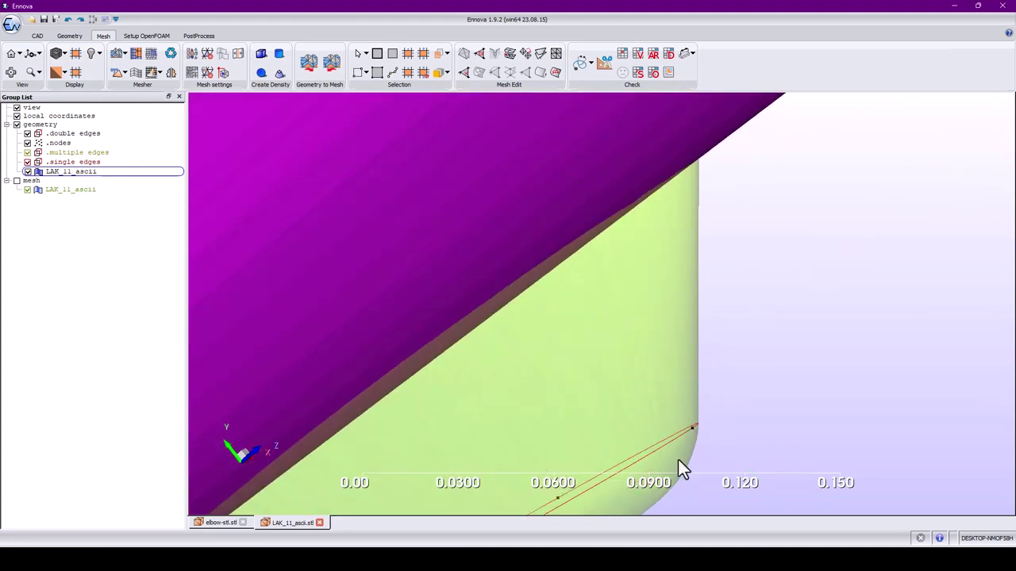
pyautogui.click(690, 435)
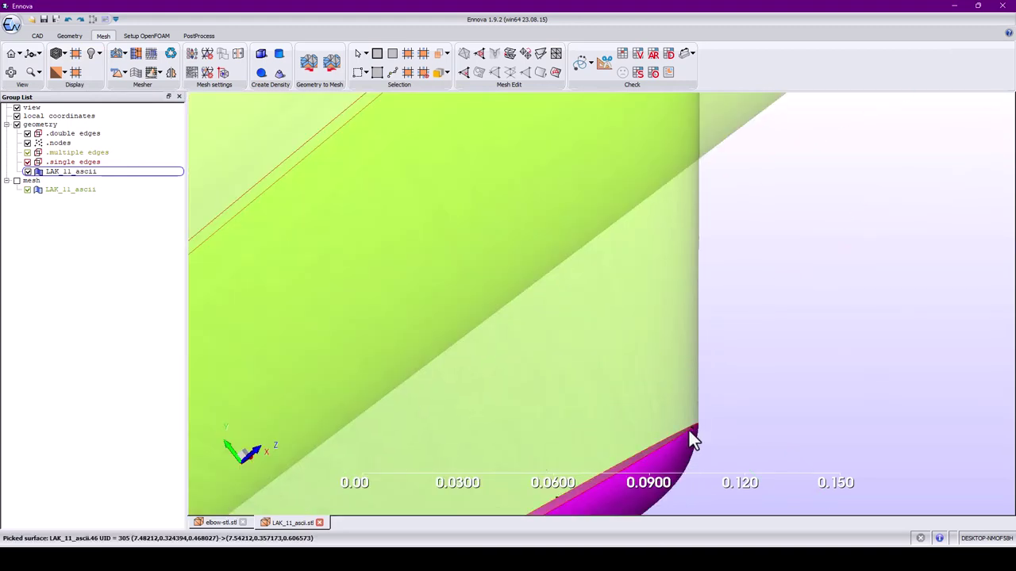
pyautogui.moveTo(503, 250); pyautogui.dragTo(619, 284, button='middle')
pyautogui.moveTo(680, 224); pyautogui.dragTo(761, 306, button='right')
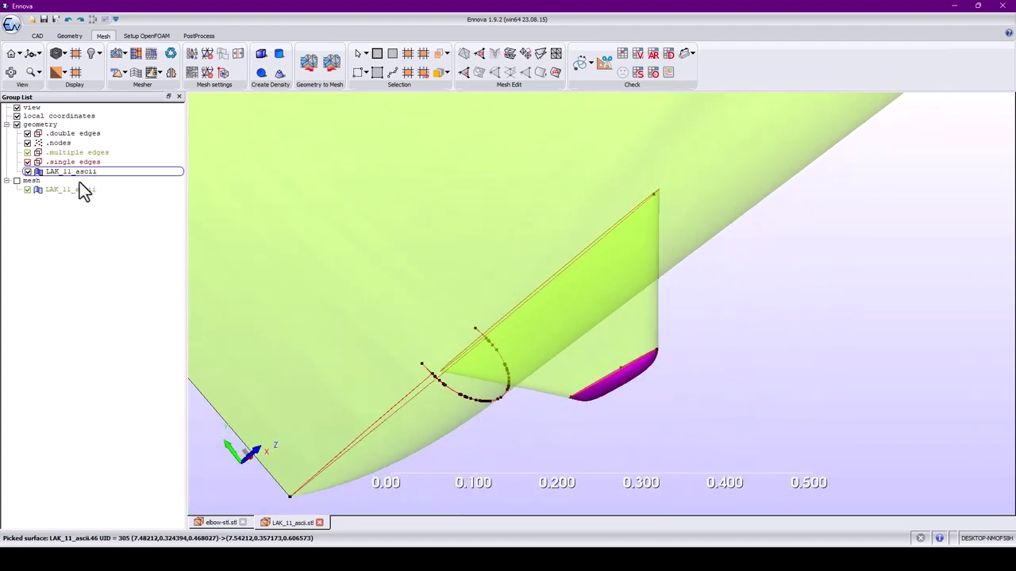
# Show the mesh group and hide the geometry group where the fairing crosses the fuselage.
pyautogui.click(16, 180)
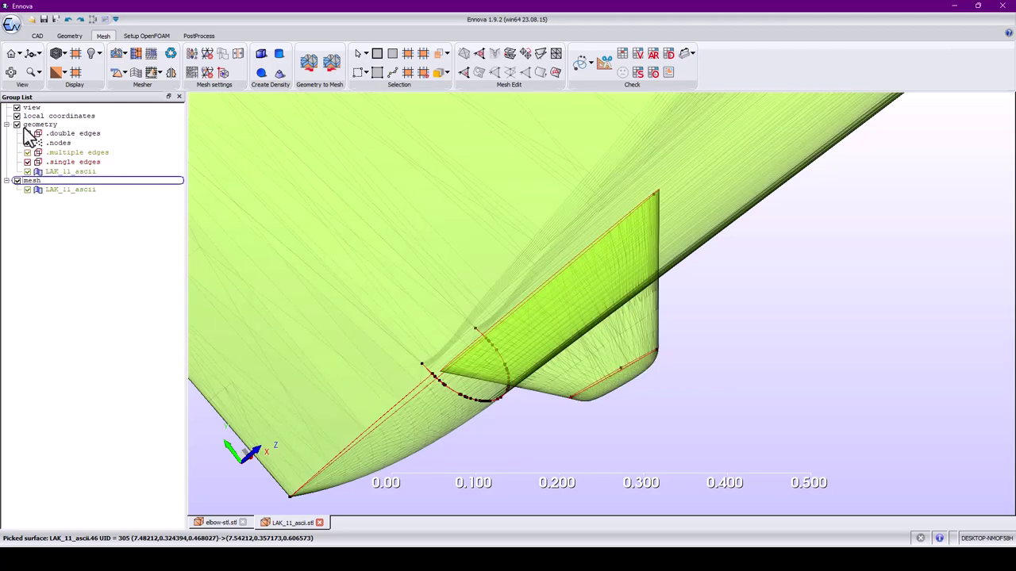
pyautogui.click(17, 124)
pyautogui.scroll(8, 562, 281)
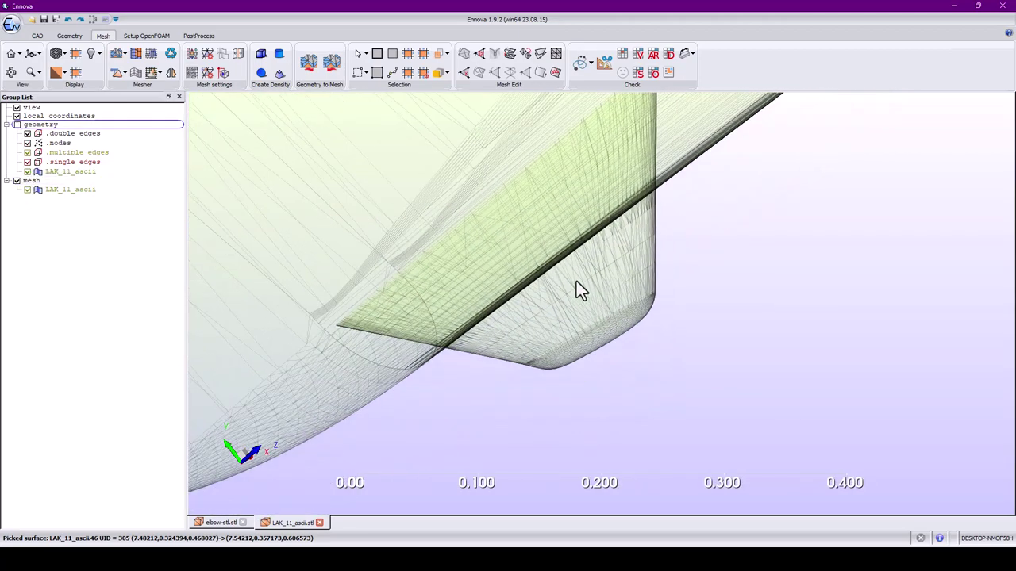
pyautogui.moveTo(501, 202); pyautogui.dragTo(600, 353, button='middle')
pyautogui.scroll(4, 600, 354)
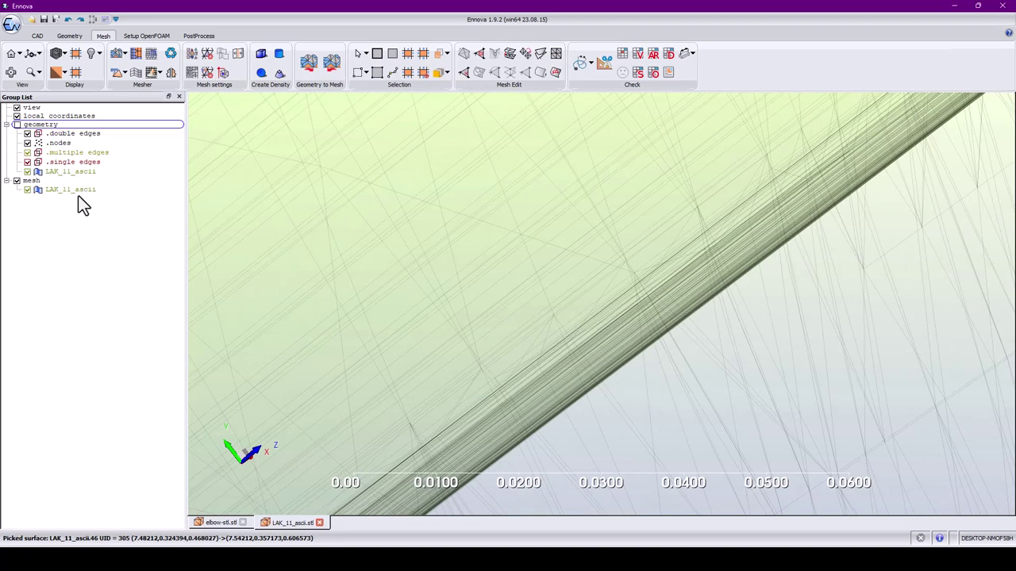
pyautogui.moveTo(694, 344); pyautogui.dragTo(717, 152, button='middle')
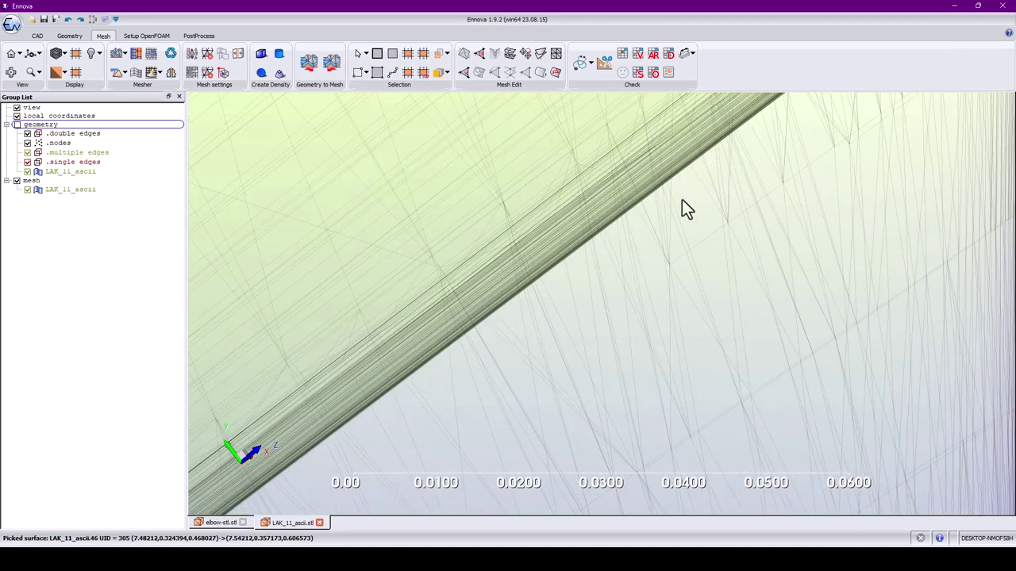
# Create new geometry from the LAK_11_ascii mesh, allowing the existing geometry to be replaced.
pyautogui.click(58, 192)
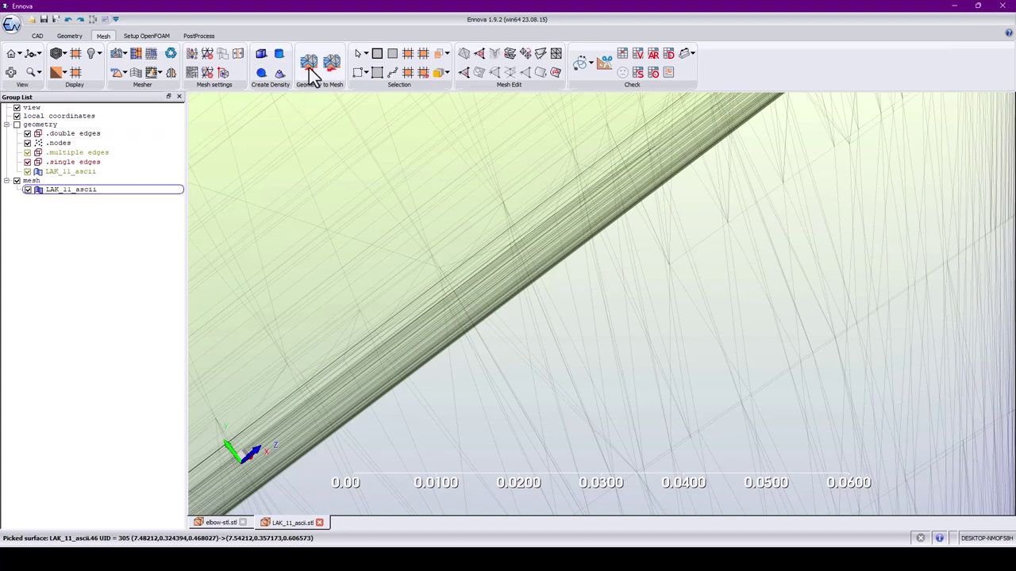
pyautogui.rightClick(53, 190)
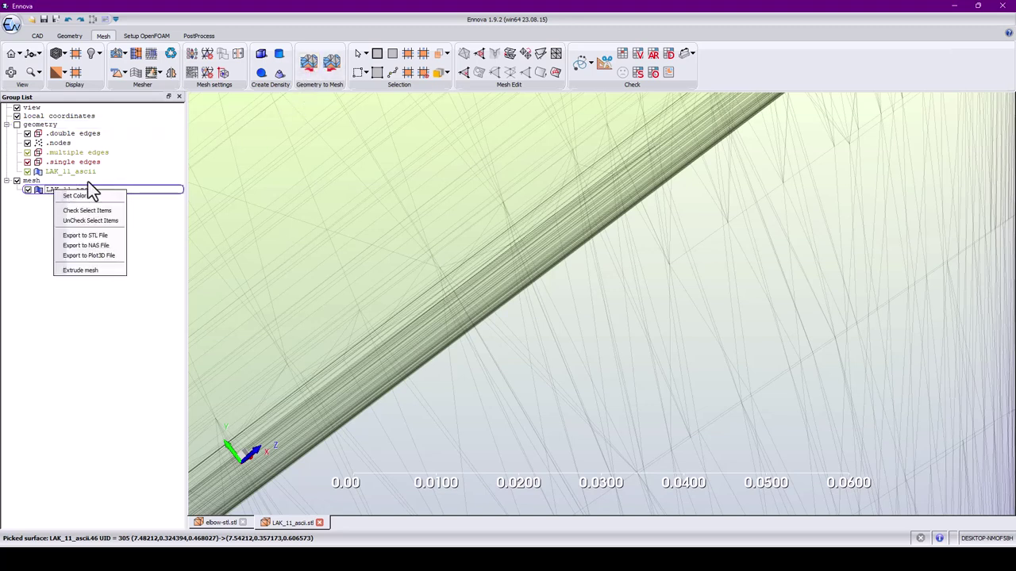
pyautogui.click(131, 303)
pyautogui.click(82, 192)
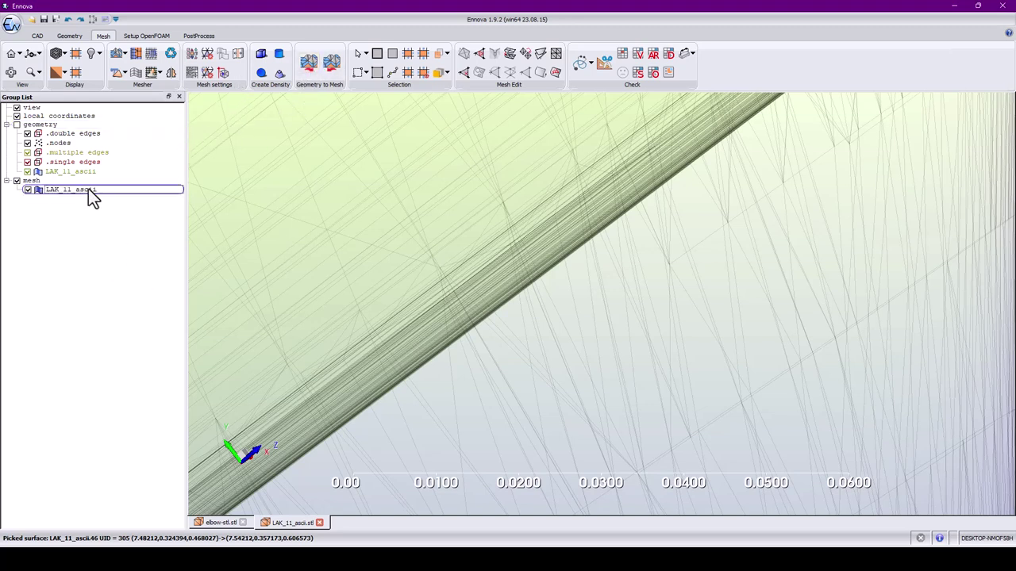
pyautogui.click(332, 70)
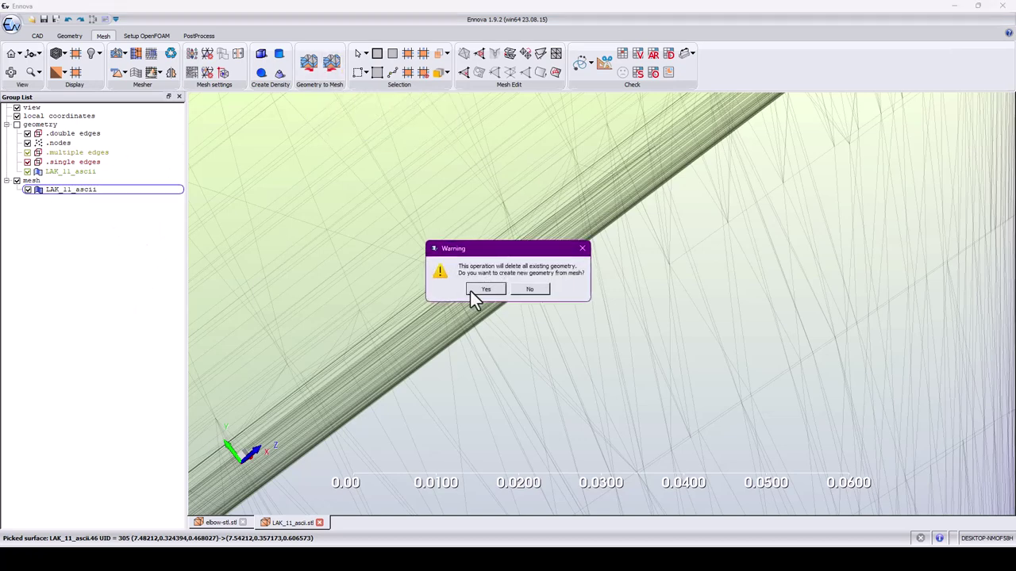
pyautogui.click(488, 290)
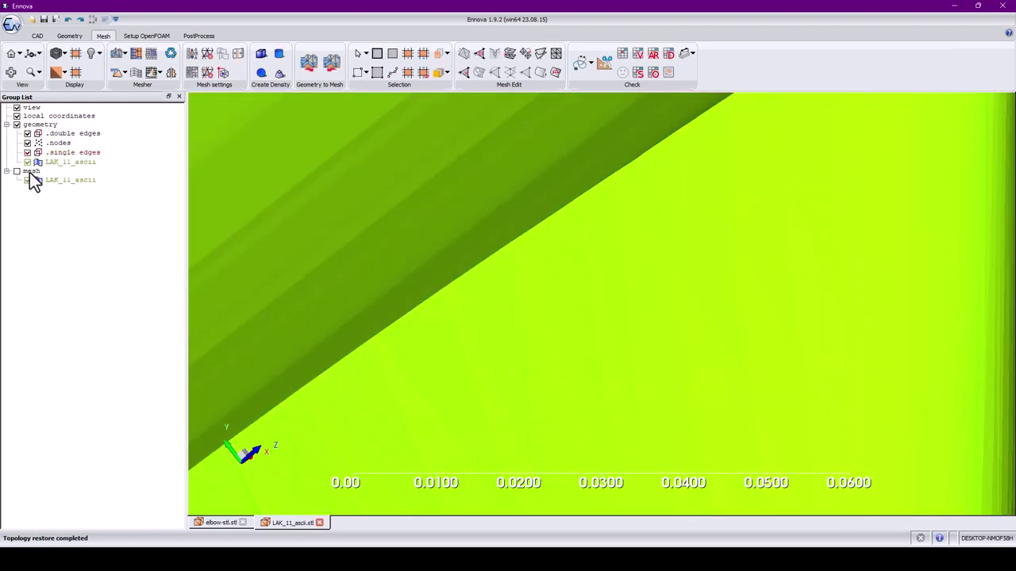
# Delete the mesh group, keeping only the geometry group.
pyautogui.rightClick(30, 173)
pyautogui.click(56, 174)
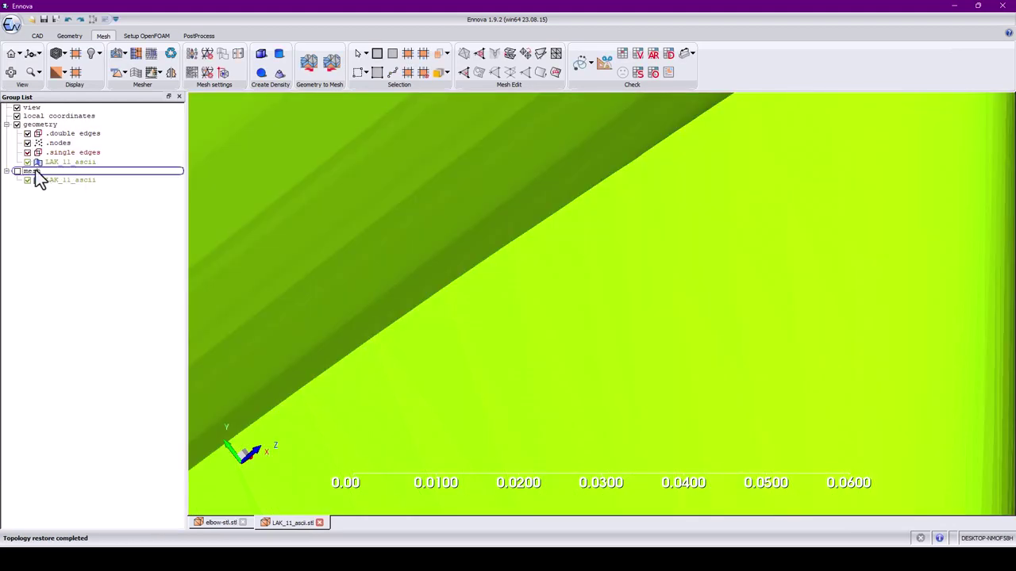
pyautogui.rightClick(35, 172)
pyautogui.click(63, 185)
pyautogui.click(491, 286)
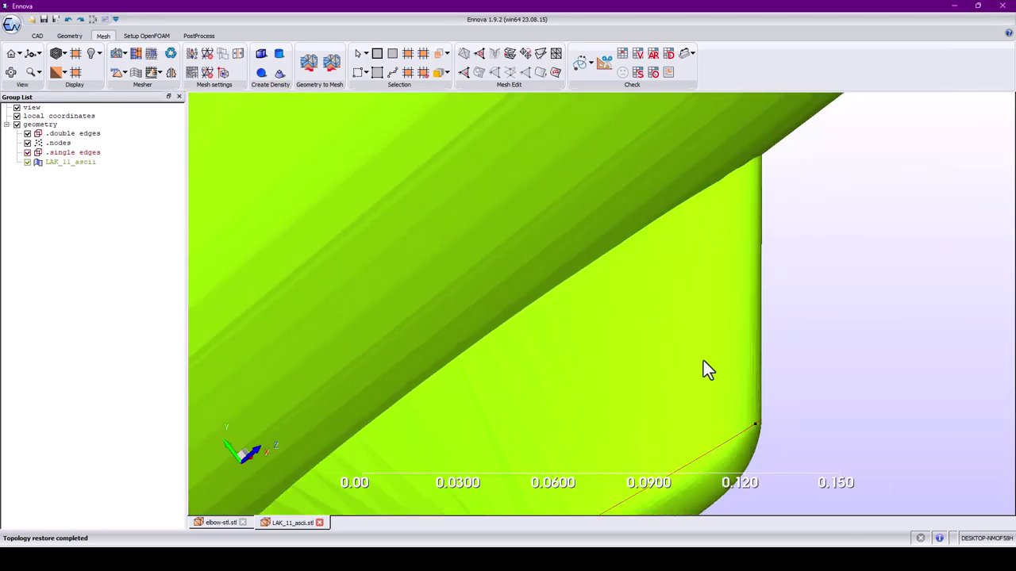
# Select the fairing's tapered outer surface below the fuselage, examine its extent and turn on translucency.
pyautogui.click(703, 370)
pyautogui.scroll(-2, 483, 249)
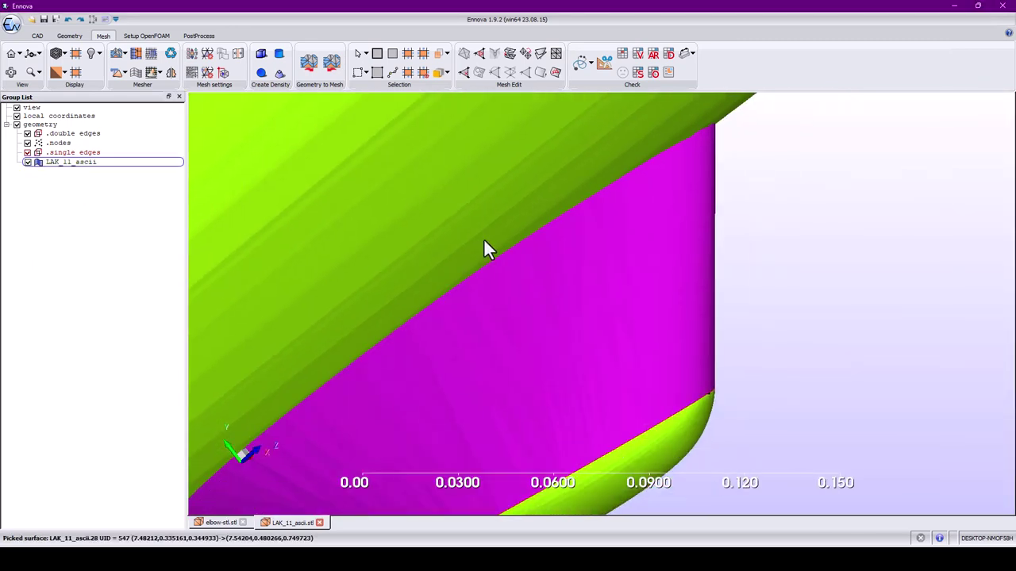
pyautogui.scroll(-4, 534, 267)
pyautogui.click(535, 273)
pyautogui.moveTo(535, 273); pyautogui.dragTo(197, 119, button='middle')
pyautogui.click(587, 274)
pyautogui.click(95, 54)
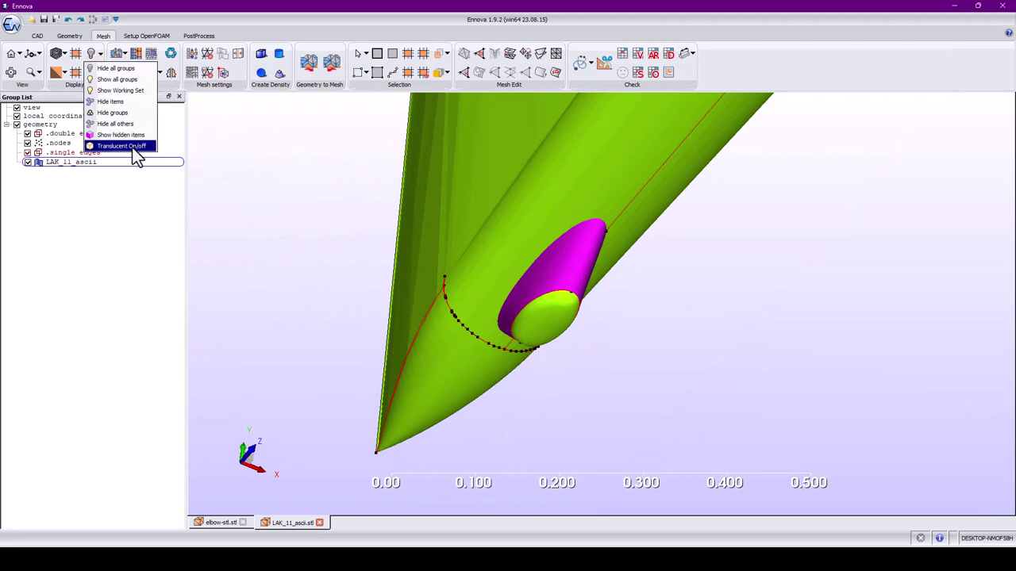
pyautogui.click(131, 148)
# Select the fairing's rounded lower surface and the surrounding fairing and fuselage surfaces to check how the geometry is divided.
pyautogui.moveTo(472, 270); pyautogui.dragTo(658, 329, button='middle')
pyautogui.click(562, 331)
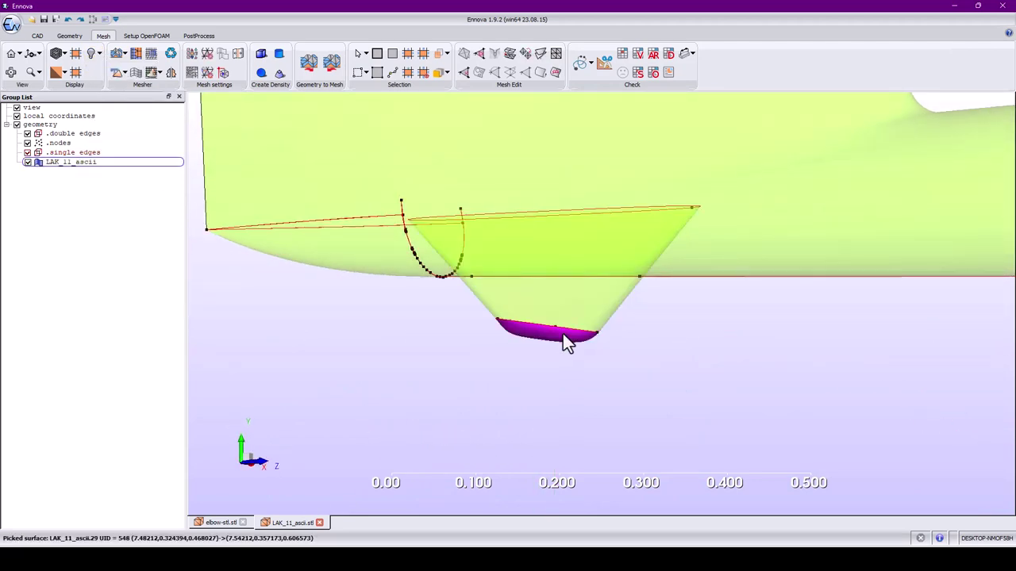
pyautogui.moveTo(562, 332); pyautogui.dragTo(526, 345, button='middle')
pyautogui.click(507, 232)
pyautogui.click(670, 346)
pyautogui.press('Escape')
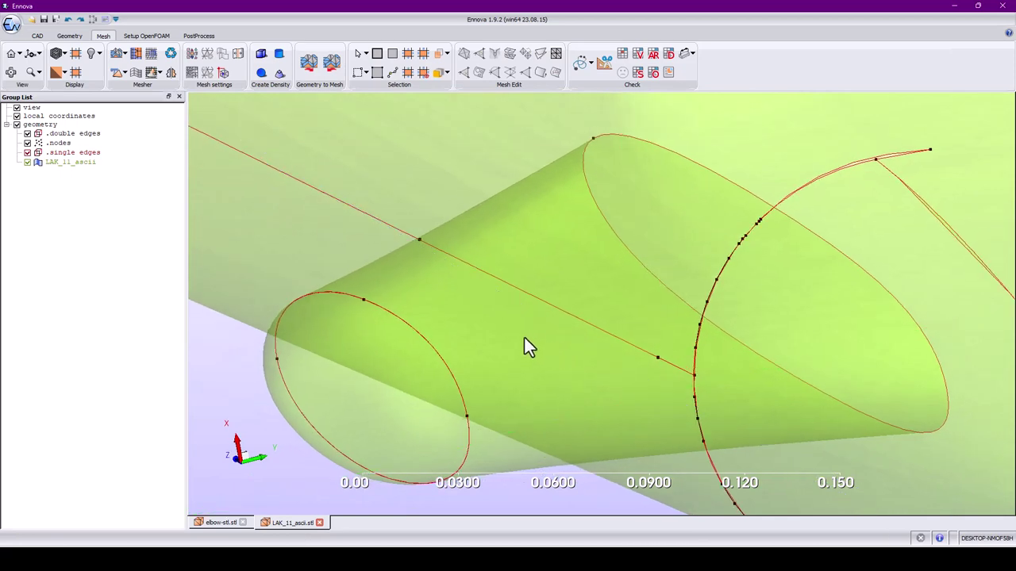
pyautogui.click(500, 222)
pyautogui.click(382, 220)
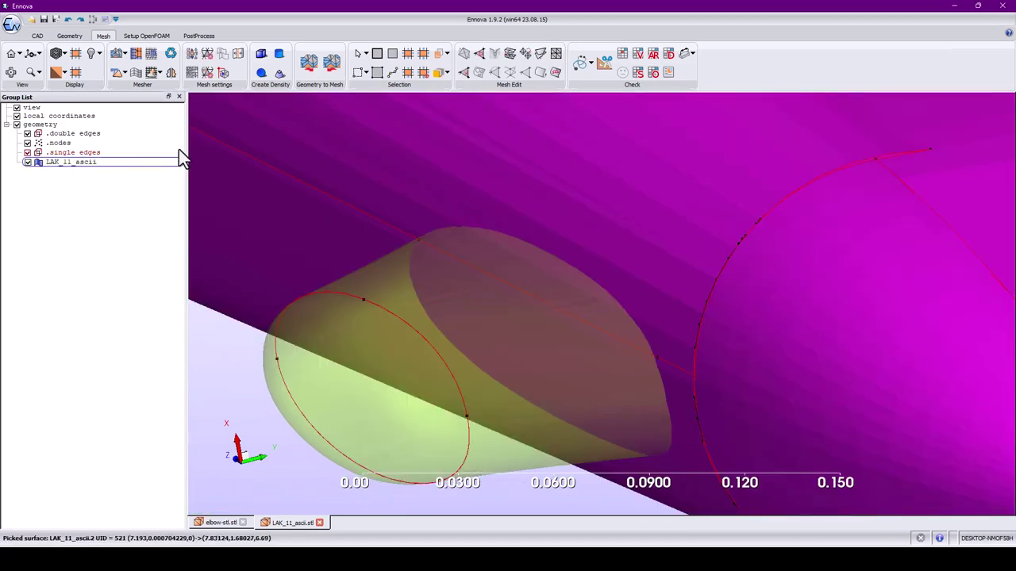
# Convert the geometry to a mesh and select a fairing triangle at the fuselage junction.
pyautogui.click(311, 65)
pyautogui.moveTo(367, 247); pyautogui.dragTo(493, 209, button='middle')
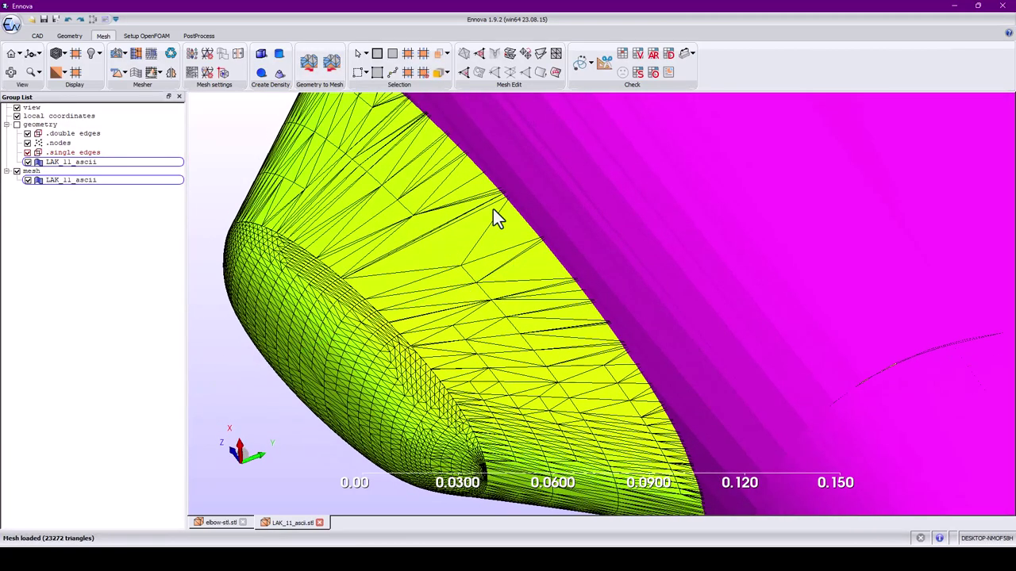
pyautogui.click(494, 212)
pyautogui.click(517, 227)
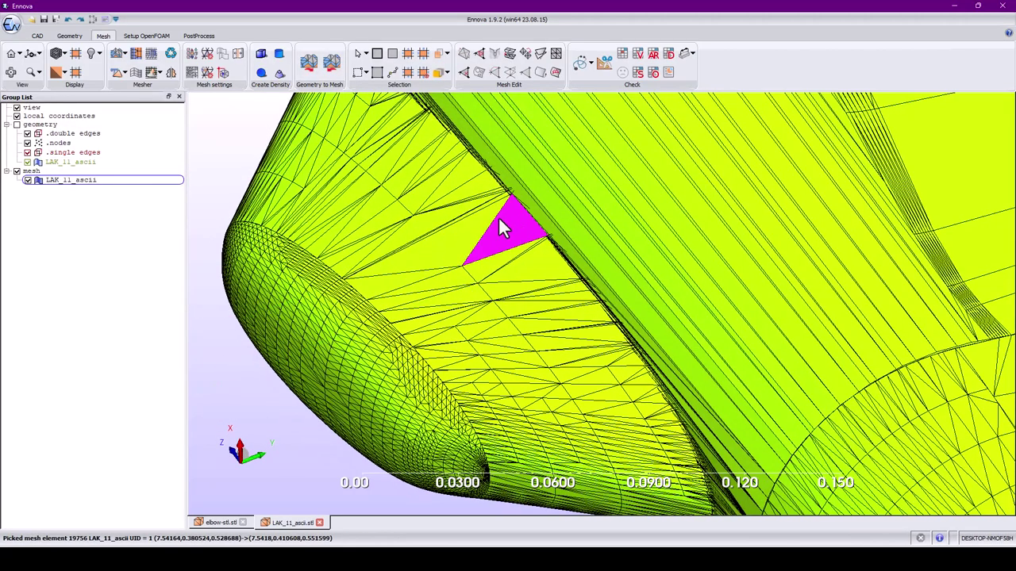
# Turn on translucency for the mesh and select fairing and fuselage triangles along their junction.
pyautogui.click(98, 53)
pyautogui.click(103, 143)
pyautogui.scroll(2, 517, 251)
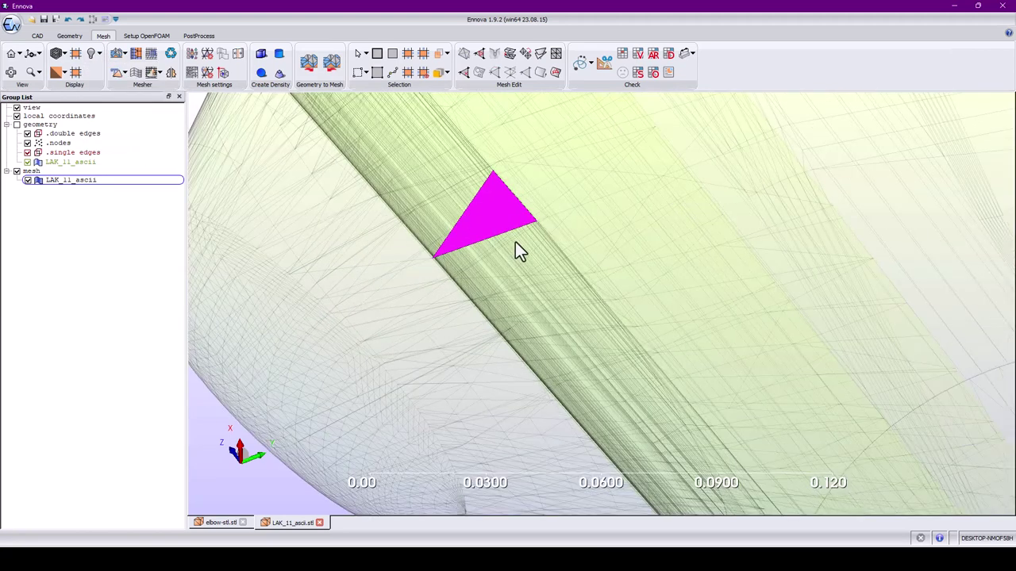
pyautogui.scroll(1, 524, 243)
pyautogui.click(532, 245)
pyautogui.moveTo(527, 303); pyautogui.dragTo(526, 393, button='middle')
pyautogui.scroll(-3, 459, 244)
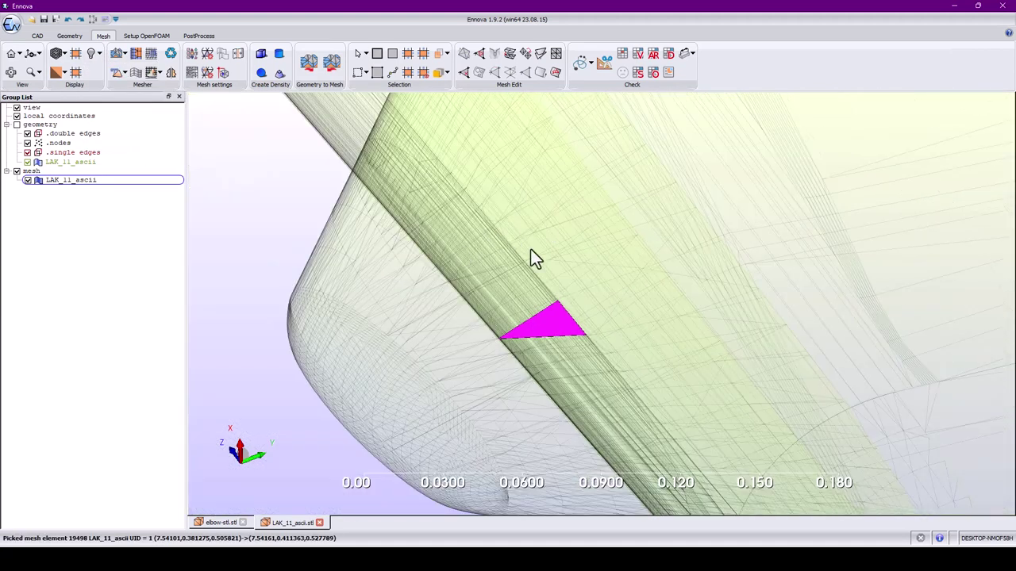
pyautogui.click(542, 281)
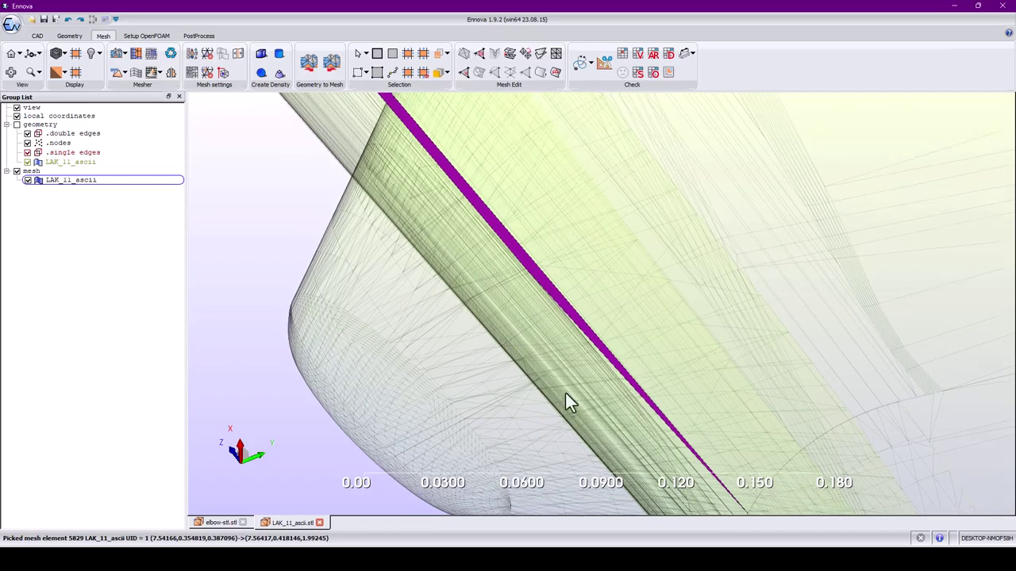
# Examine the narrow triangles at the fairing's edge where it passes through the fuselage underside.
pyautogui.moveTo(566, 394); pyautogui.dragTo(507, 319)
pyautogui.scroll(2, 509, 323)
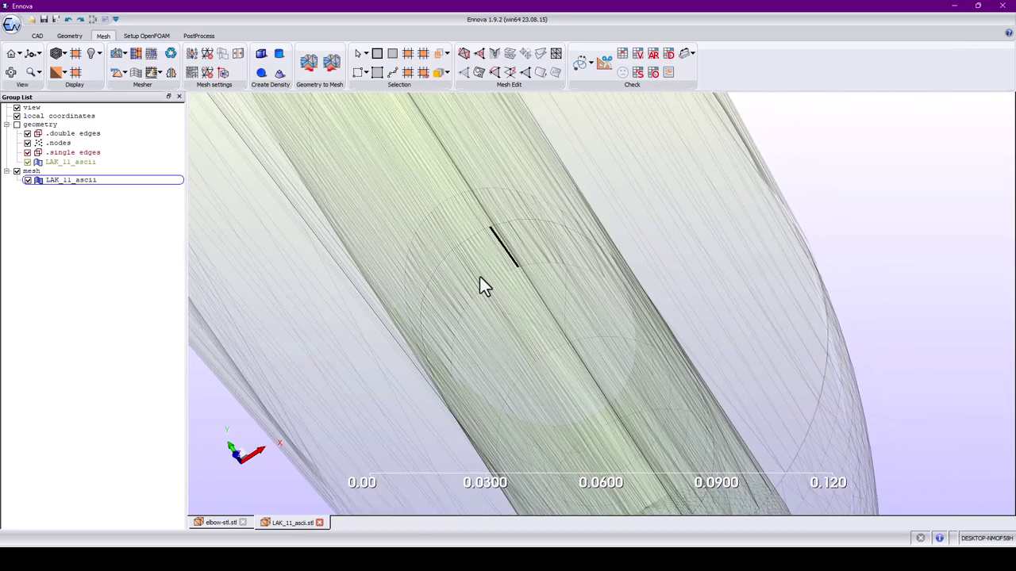
pyautogui.click(442, 269)
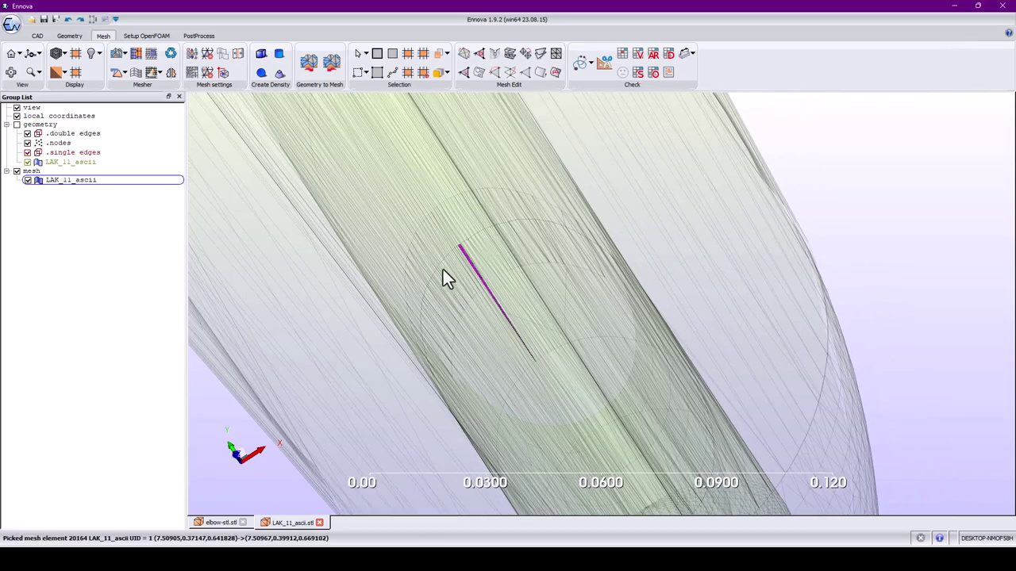
pyautogui.moveTo(469, 290); pyautogui.dragTo(432, 298)
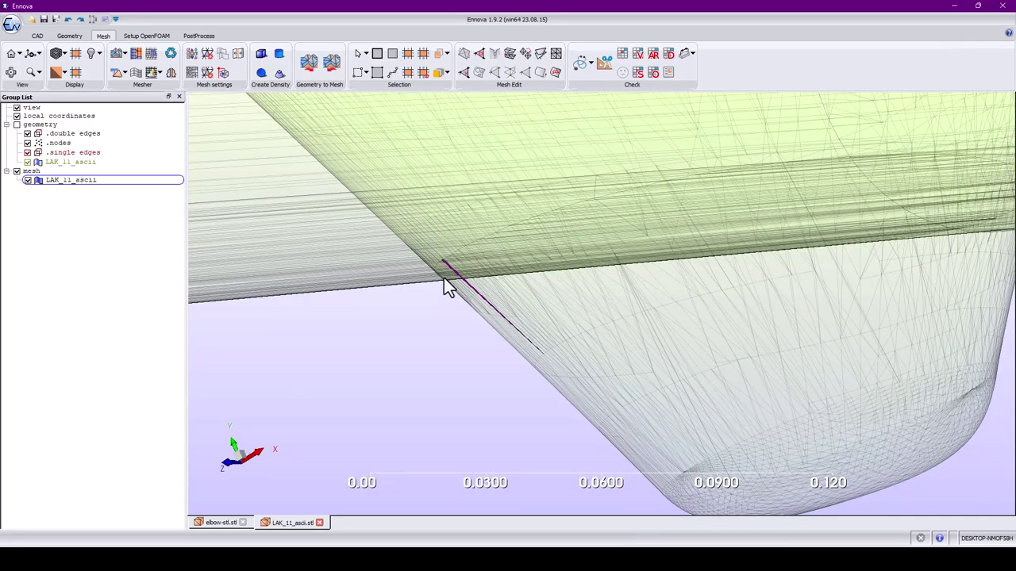
pyautogui.click(443, 277)
pyautogui.click(469, 260)
pyautogui.moveTo(469, 261); pyautogui.dragTo(514, 300)
pyautogui.scroll(1, 511, 311)
pyautogui.scroll(-8, 521, 317)
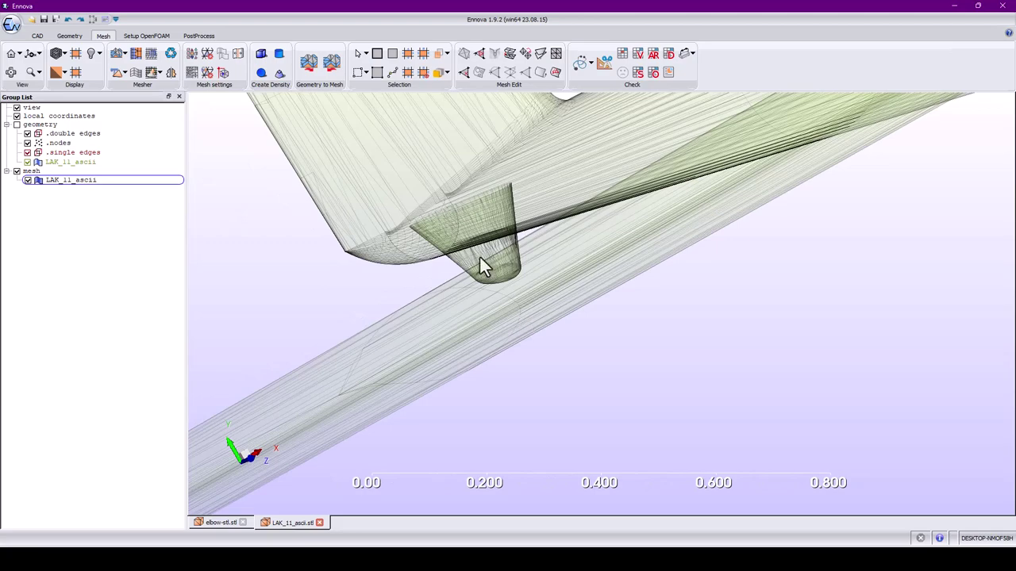
# Examine the translucent fin, fuselage and fairing mesh from a distance and close to the junction.
pyautogui.moveTo(479, 257); pyautogui.dragTo(553, 227)
pyautogui.scroll(-3, 520, 258)
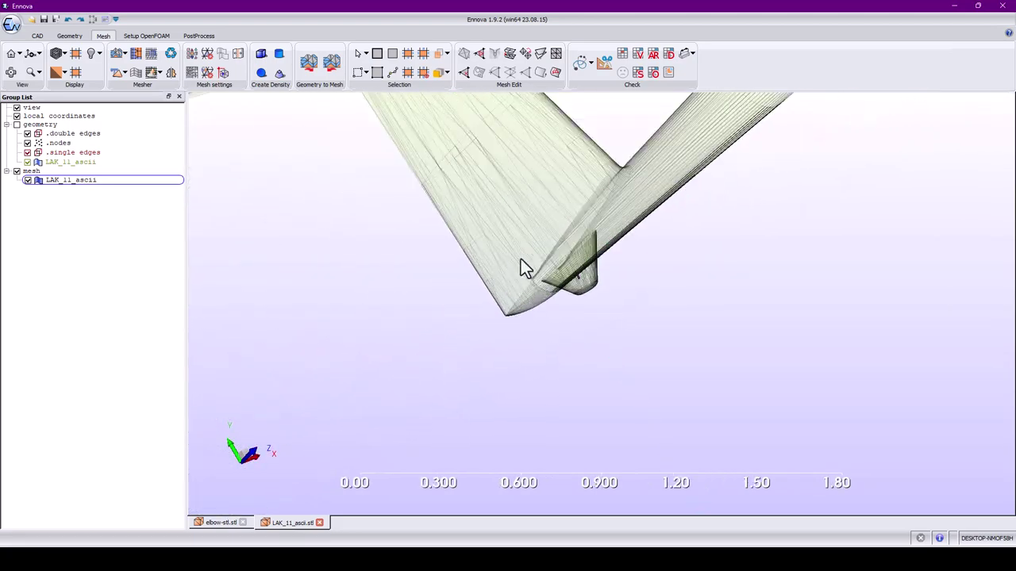
pyautogui.scroll(8, 561, 269)
pyautogui.moveTo(435, 204); pyautogui.dragTo(490, 312, button='middle')
pyautogui.moveTo(493, 297); pyautogui.dragTo(468, 321)
pyautogui.click(501, 230)
pyautogui.scroll(-6, 552, 320)
pyautogui.moveTo(550, 322); pyautogui.dragTo(624, 329)
pyautogui.scroll(3, 631, 318)
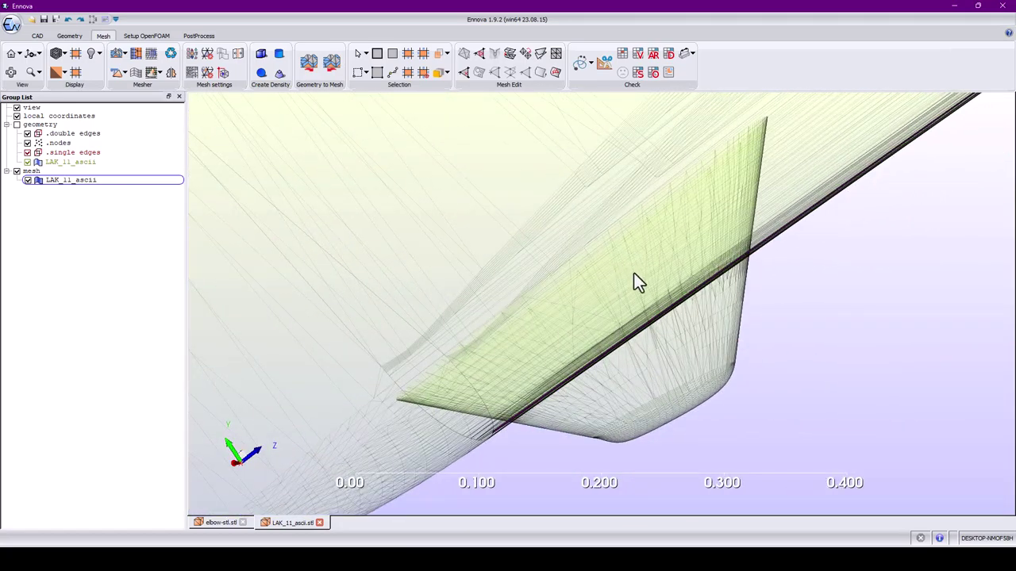
# Select a long narrow fuselage triangle over the fairing's inner portion and examine it from several directions.
pyautogui.moveTo(634, 275); pyautogui.dragTo(680, 293)
pyautogui.scroll(3, 626, 243)
pyautogui.click(623, 237)
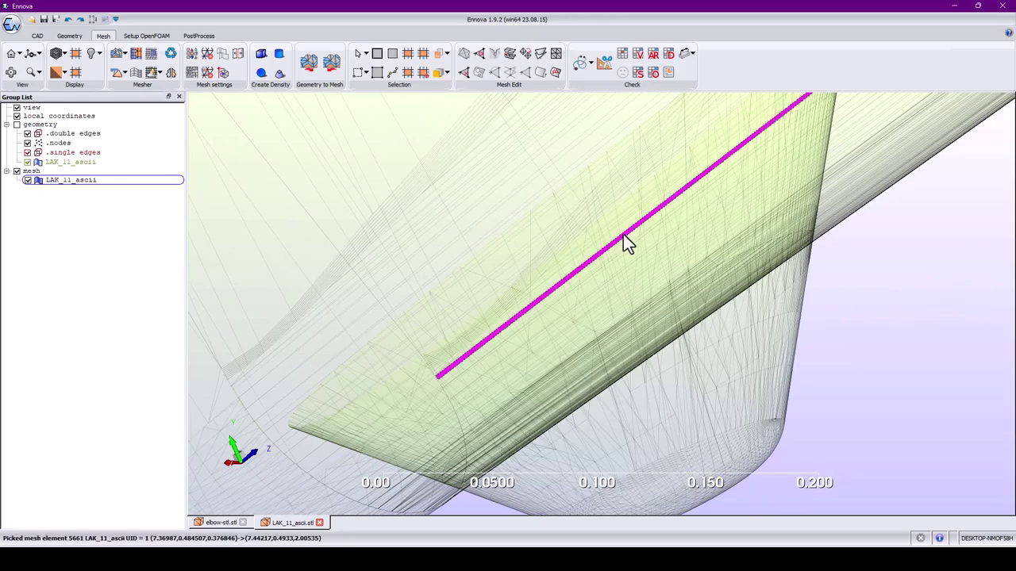
pyautogui.moveTo(908, 367); pyautogui.dragTo(705, 357)
pyautogui.scroll(3, 811, 347)
pyautogui.scroll(-5, 812, 348)
pyautogui.moveTo(800, 352); pyautogui.dragTo(473, 324)
# Select a long fuselage triangle above the fairing, grow the selection across the connected fuselage and fin elements, and hide them.
pyautogui.click(468, 302)
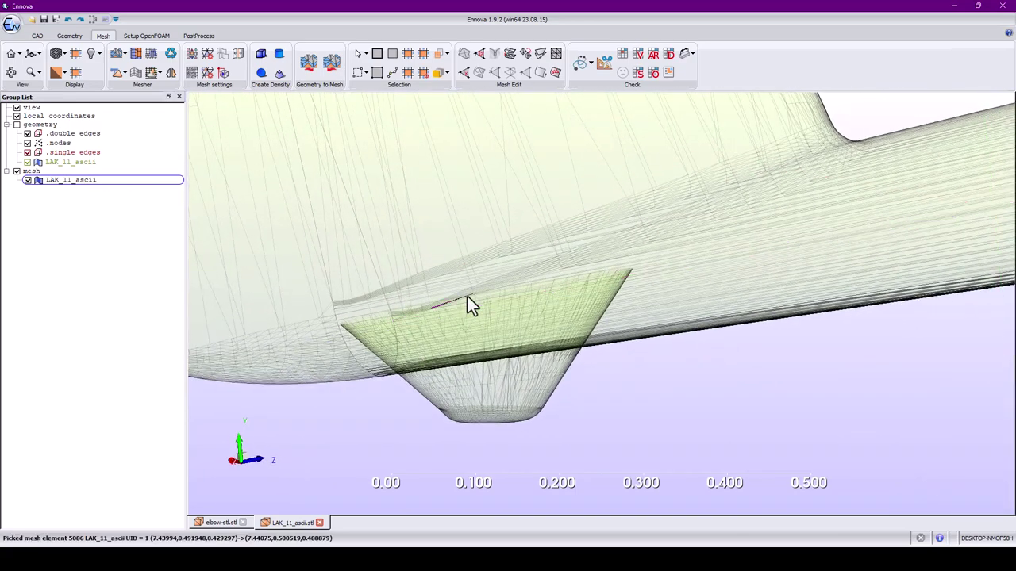
pyautogui.click(468, 302)
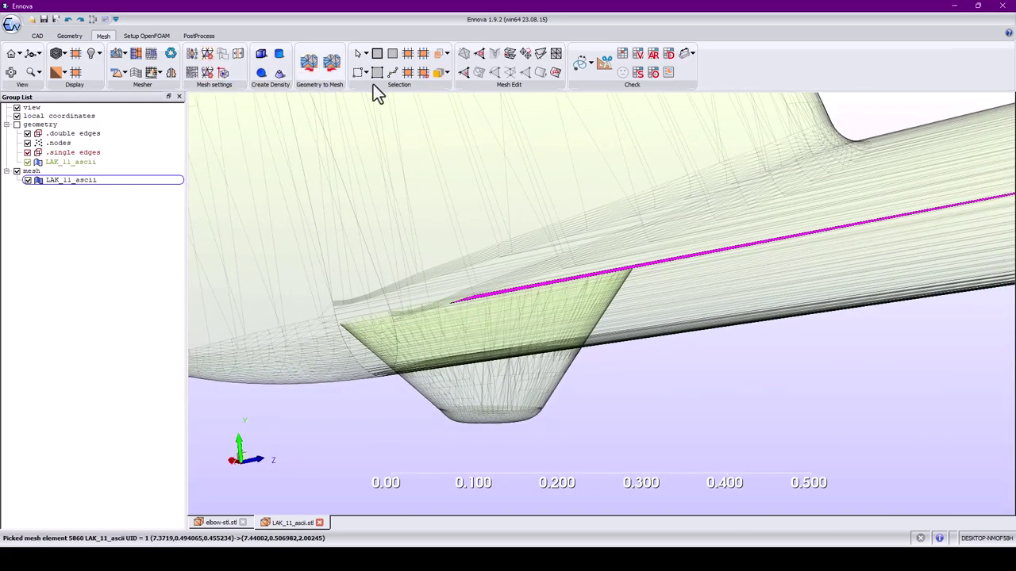
pyautogui.click(424, 60)
pyautogui.click(425, 57)
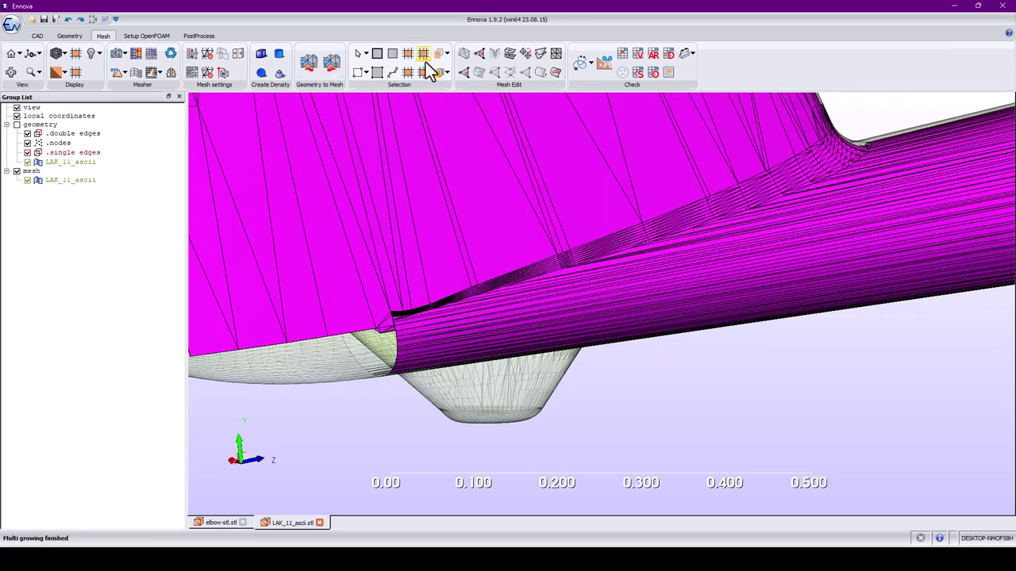
pyautogui.rightClick(479, 176)
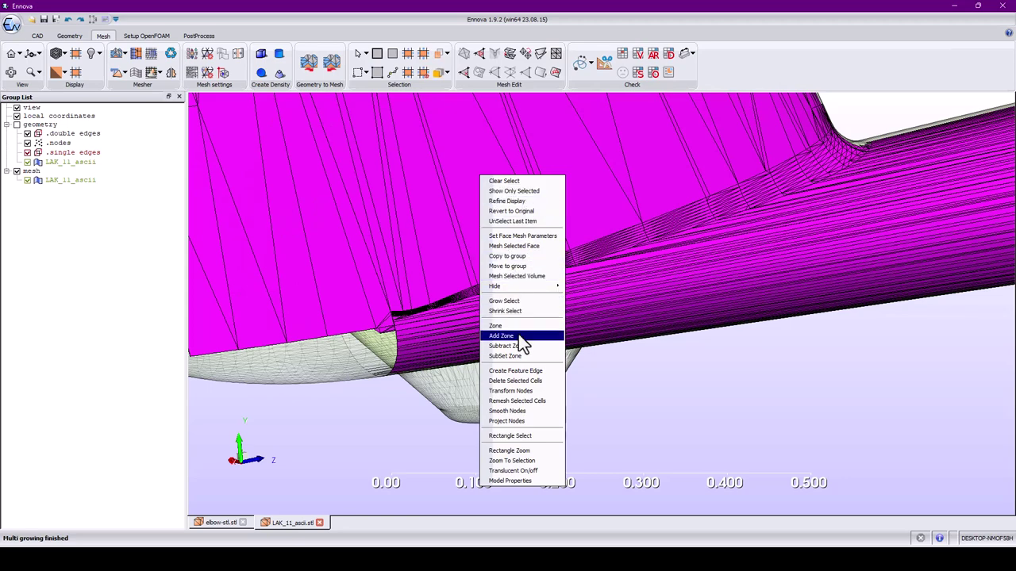
pyautogui.moveTo(534, 287)
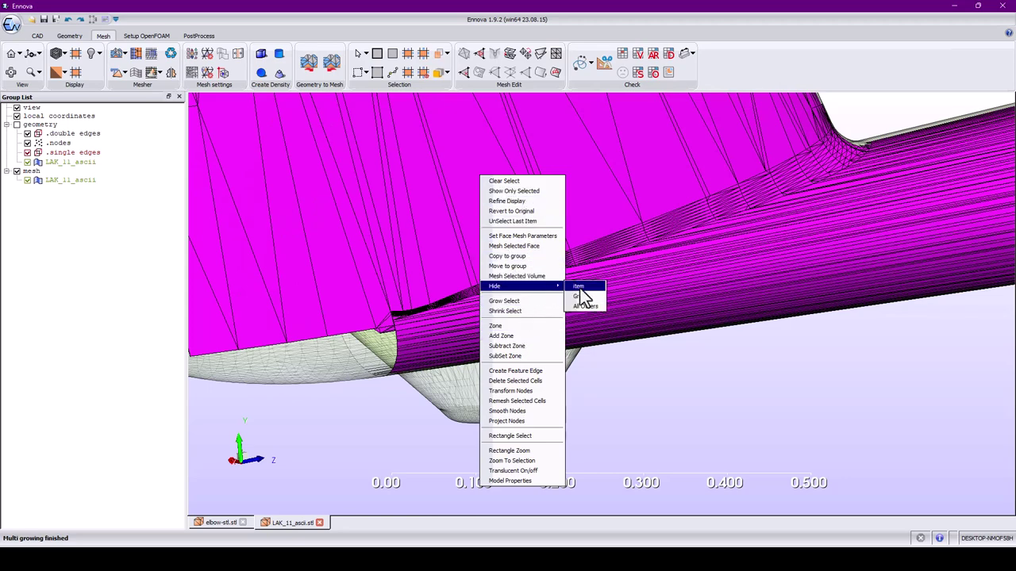
pyautogui.click(581, 288)
# Turn off the mesh's translucent display and view the solid fin, fuselage and fairing from the side.
pyautogui.click(513, 324)
pyautogui.moveTo(601, 363); pyautogui.dragTo(233, 229)
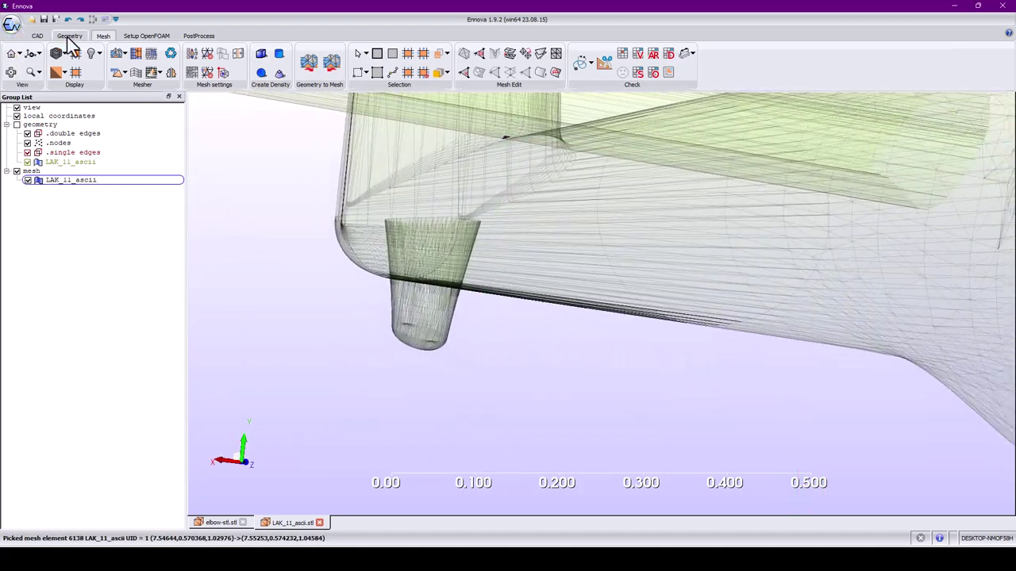
pyautogui.click(99, 55)
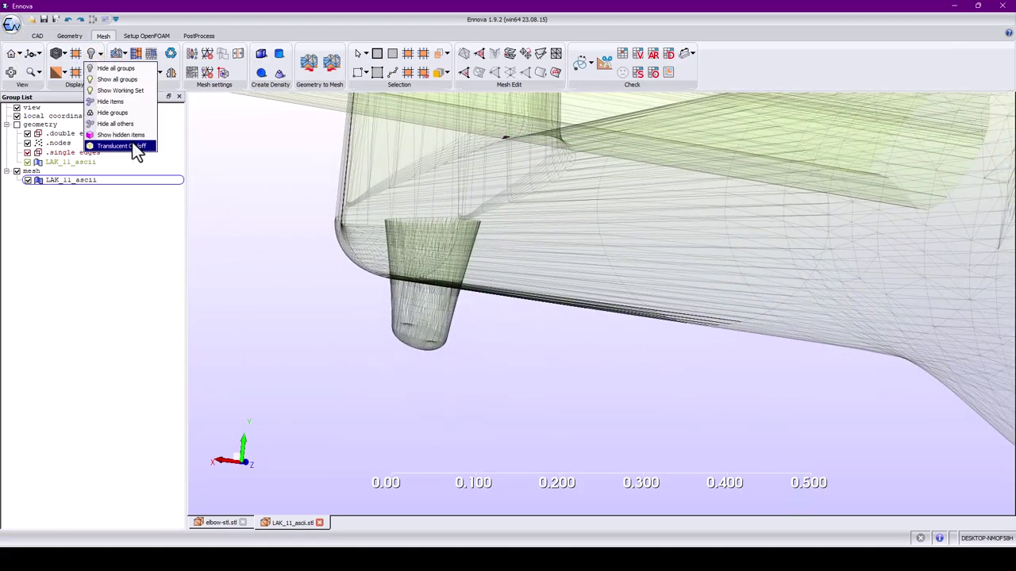
pyautogui.click(119, 145)
pyautogui.moveTo(476, 291); pyautogui.dragTo(411, 262)
pyautogui.click(423, 191)
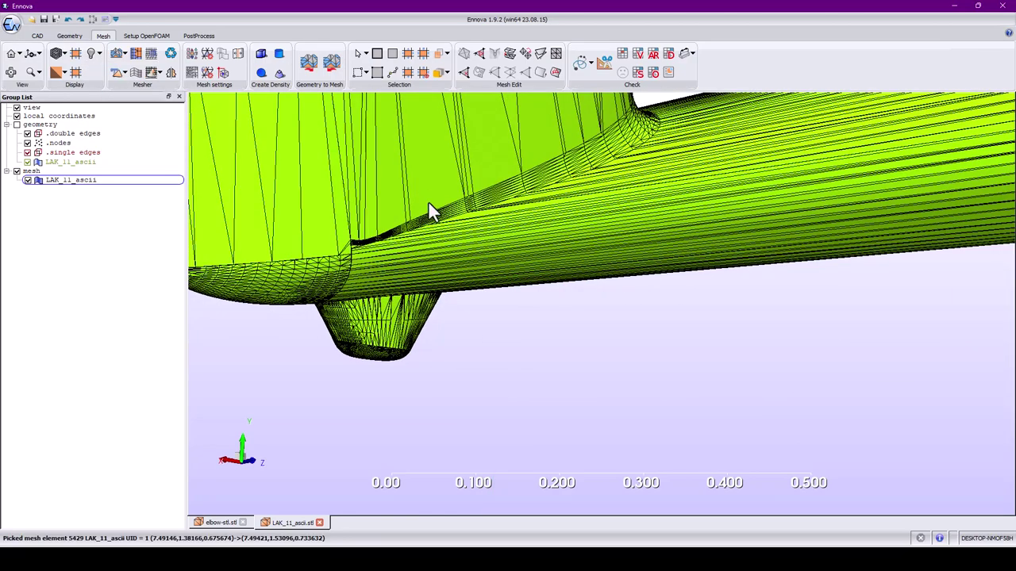
pyautogui.click(430, 202)
pyautogui.click(429, 205)
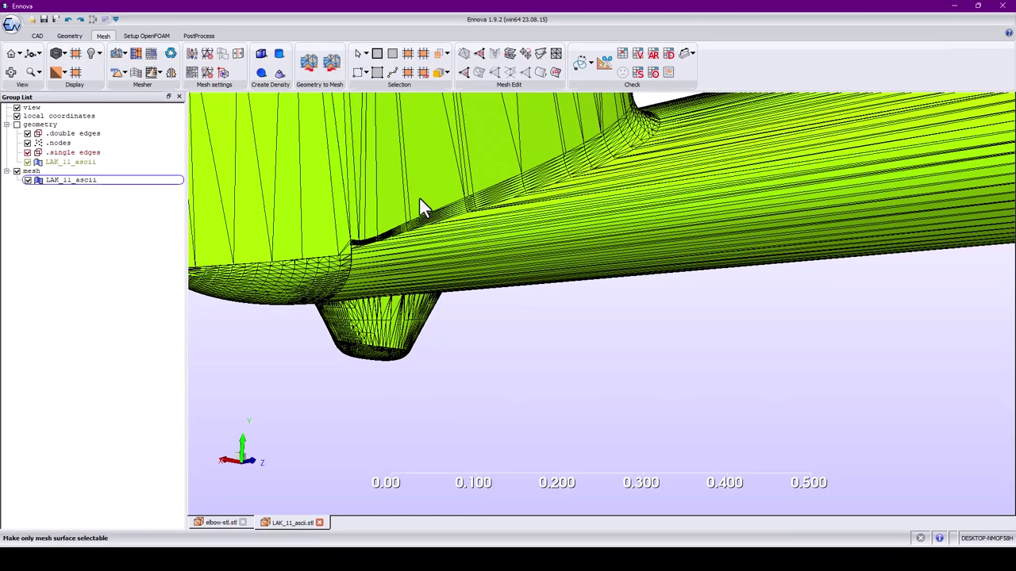
pyautogui.moveTo(422, 209); pyautogui.dragTo(386, 223)
# Hide the LAK_11_ascii surfaces in the geometry group and toggle the mesh group off and on again.
pyautogui.click(27, 162)
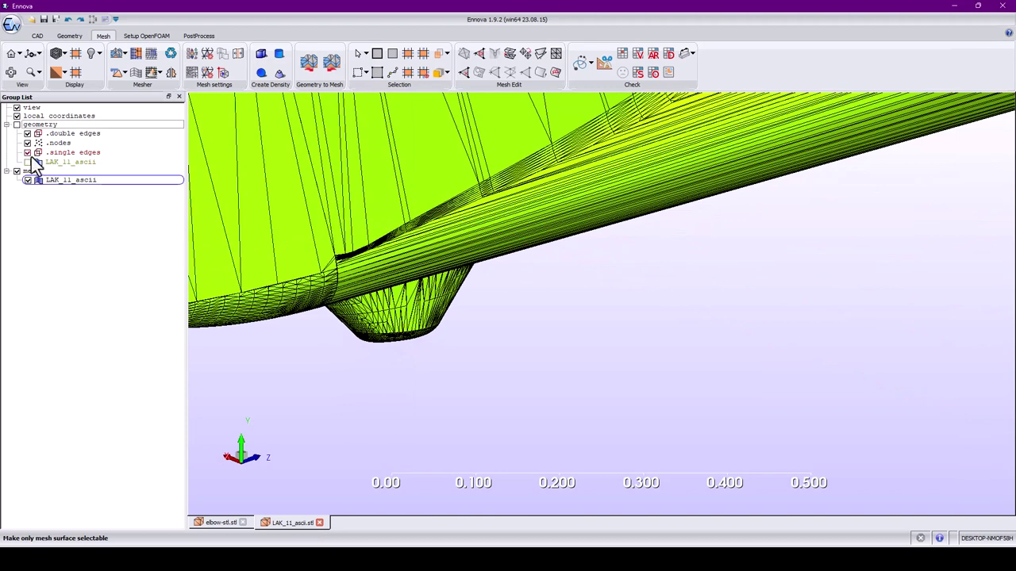
pyautogui.click(17, 172)
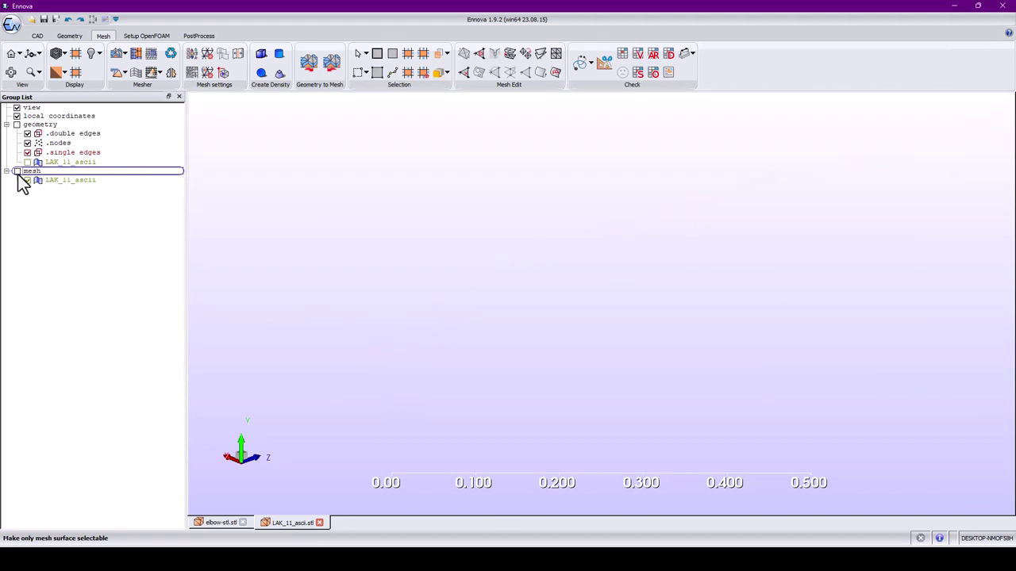
pyautogui.click(17, 171)
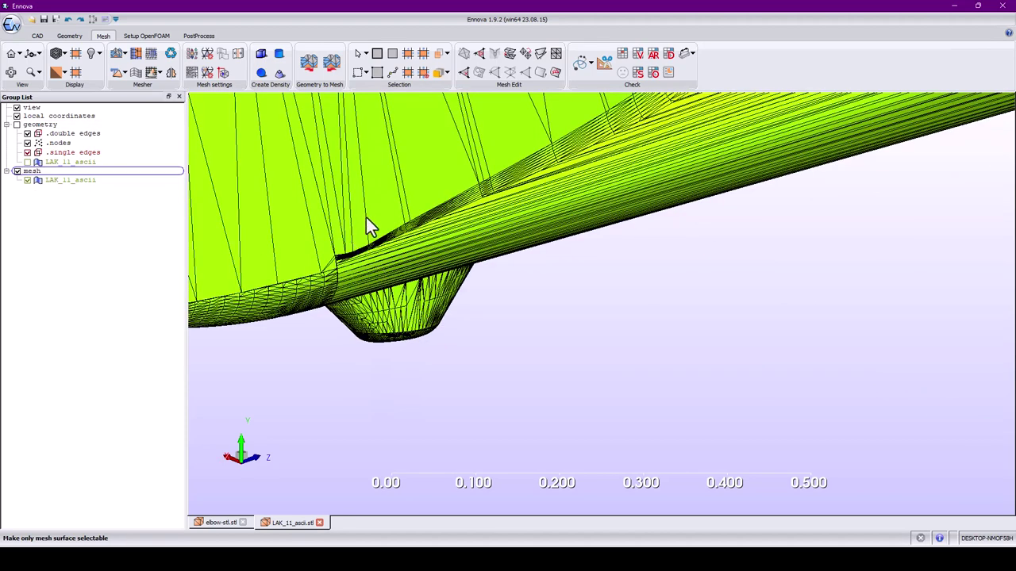
# Select a long fin triangle above the fairing, grow the selection across the connected fuselage mesh, and hide the selected items.
pyautogui.click(378, 222)
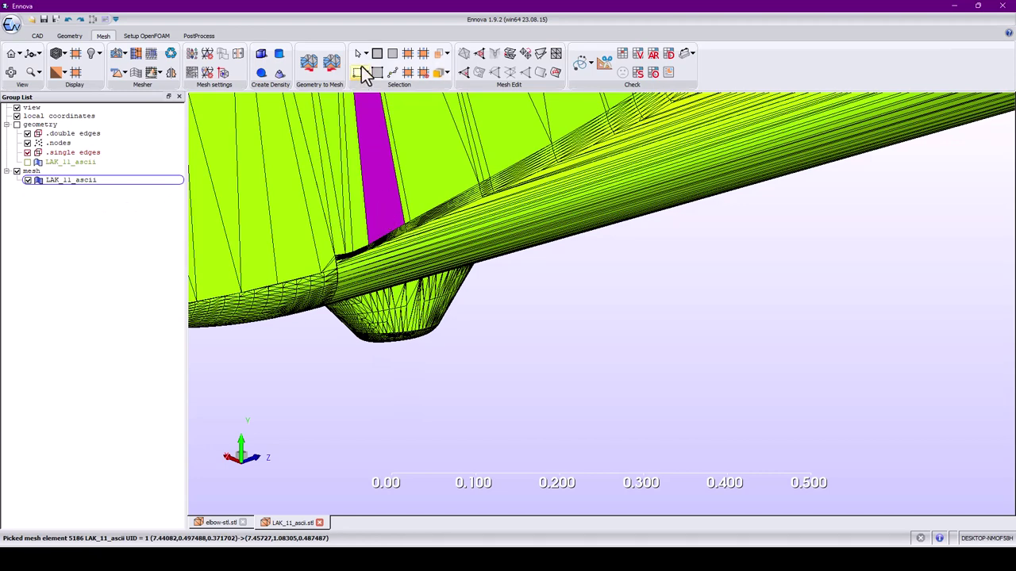
pyautogui.click(419, 59)
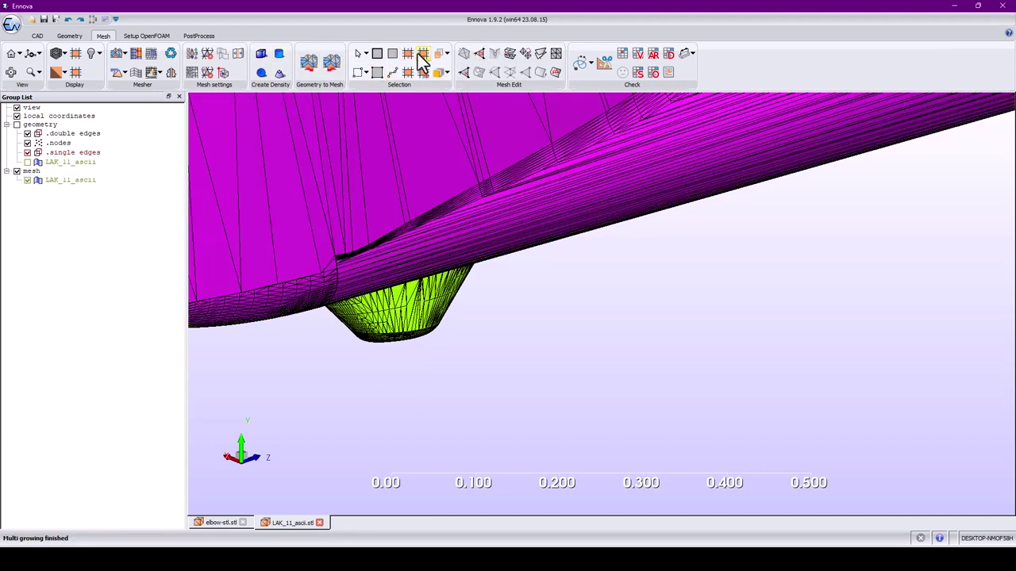
pyautogui.rightClick(406, 160)
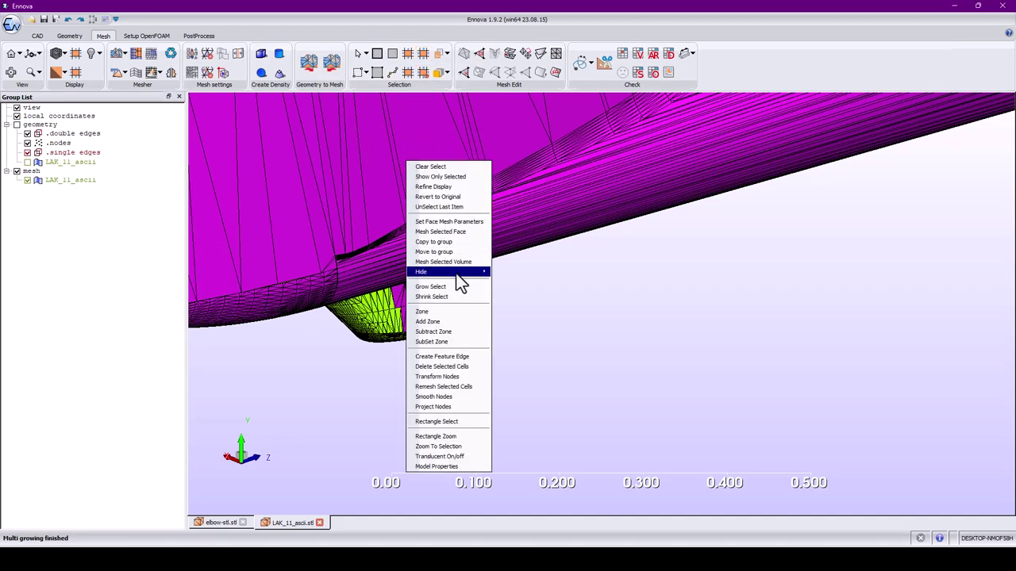
pyautogui.moveTo(475, 274)
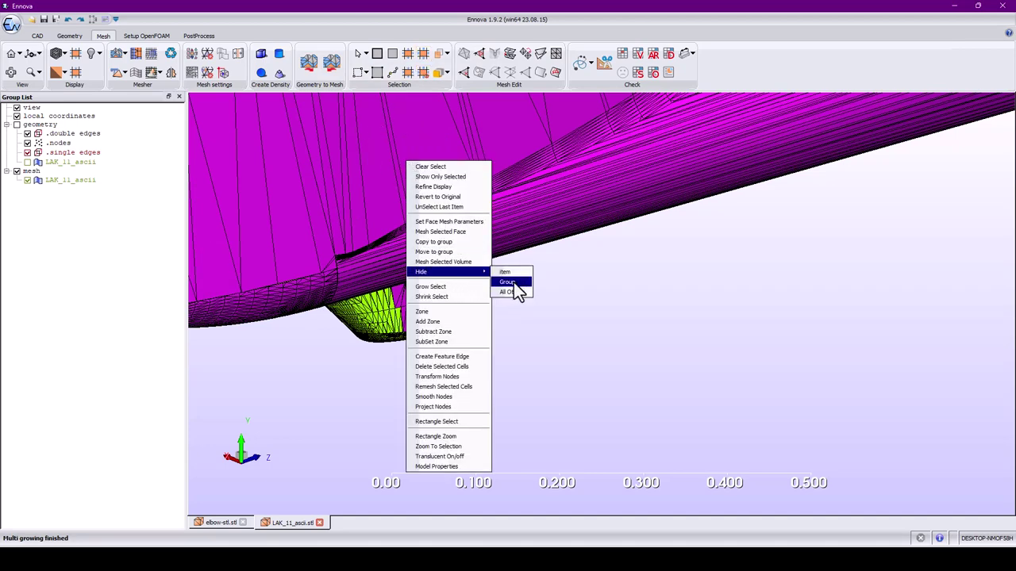
pyautogui.click(512, 283)
pyautogui.rightClick(437, 192)
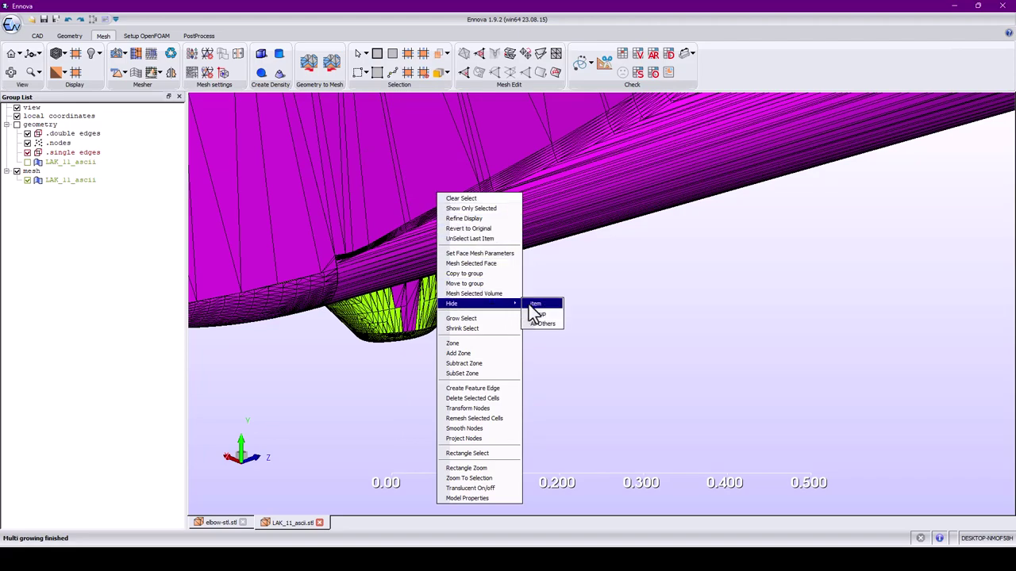
pyautogui.click(530, 306)
# View the fairing and tail from the other end and set the mesh to translucent display.
pyautogui.moveTo(453, 286); pyautogui.dragTo(495, 180, button='middle')
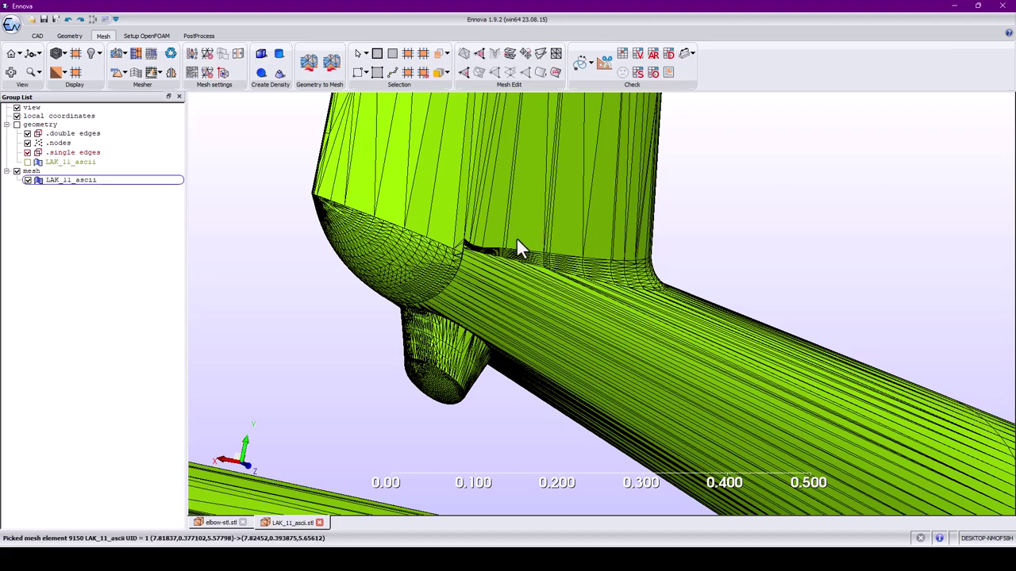
pyautogui.moveTo(517, 238); pyautogui.dragTo(354, 236, button='middle')
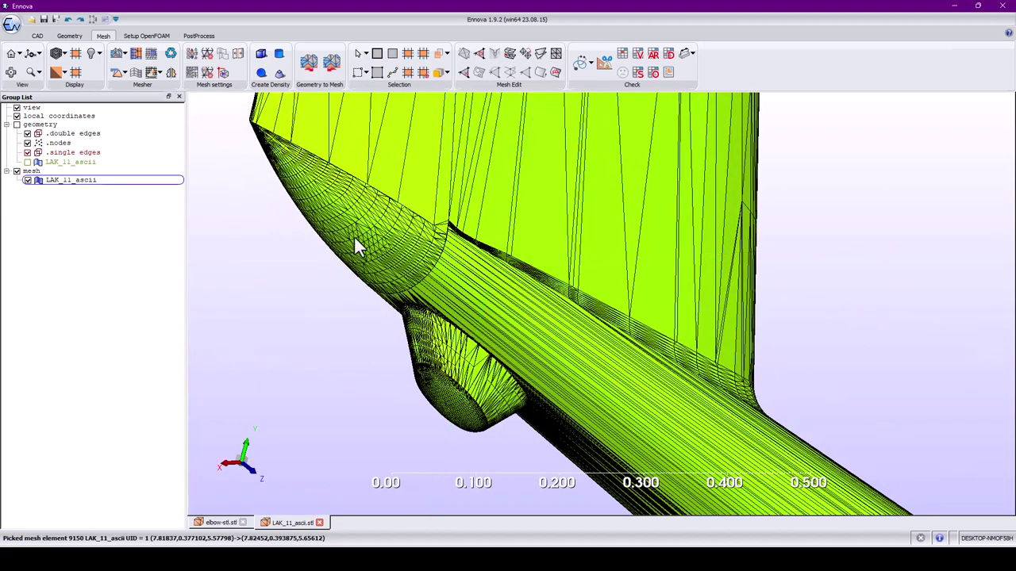
pyautogui.click(27, 181)
pyautogui.click(28, 181)
pyautogui.click(99, 53)
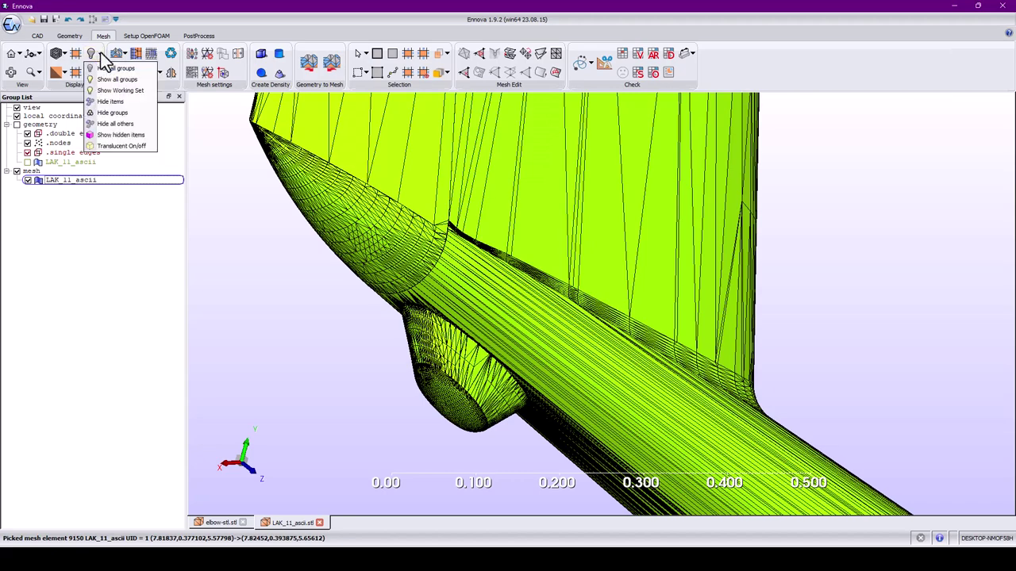
pyautogui.click(124, 147)
# Select a long narrow fuselage triangle crossing the fairing's inner portion and hide it as an item.
pyautogui.scroll(5, 477, 279)
pyautogui.click(420, 290)
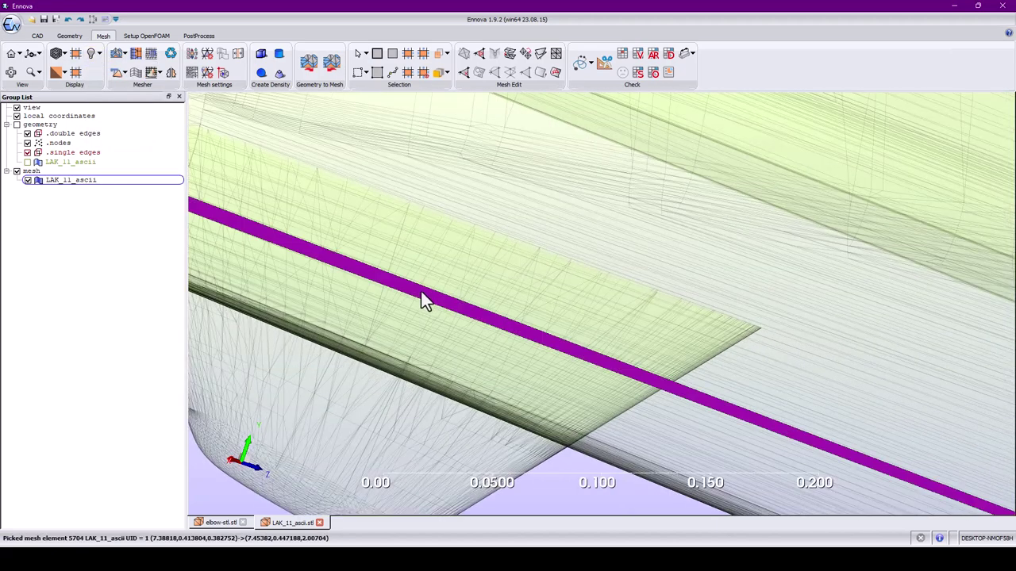
pyautogui.rightClick(409, 291)
pyautogui.moveTo(449, 351)
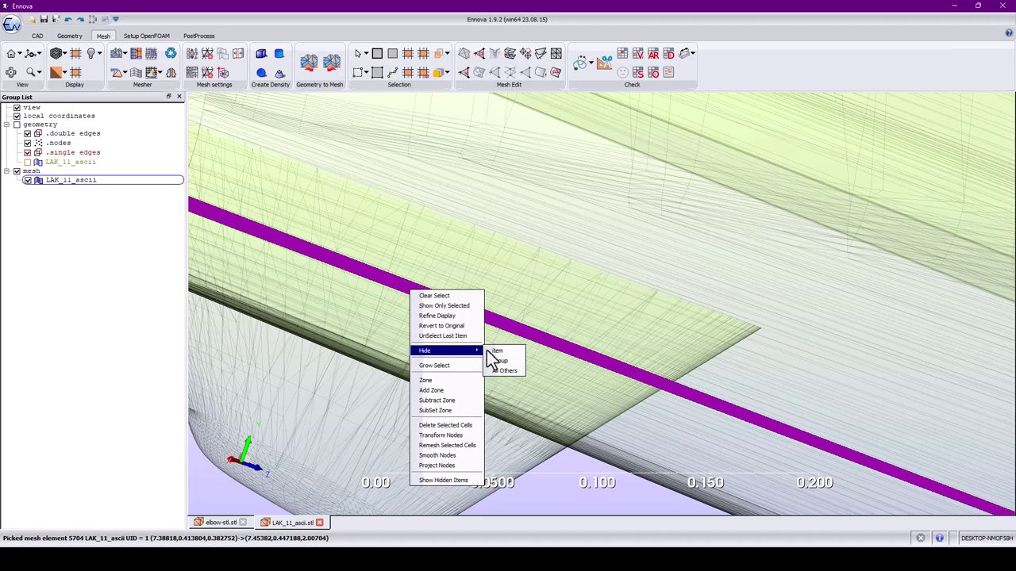
pyautogui.click(491, 350)
# Select a fairing triangle inside the fuselage and grow the selection across all its connected elements.
pyautogui.click(419, 314)
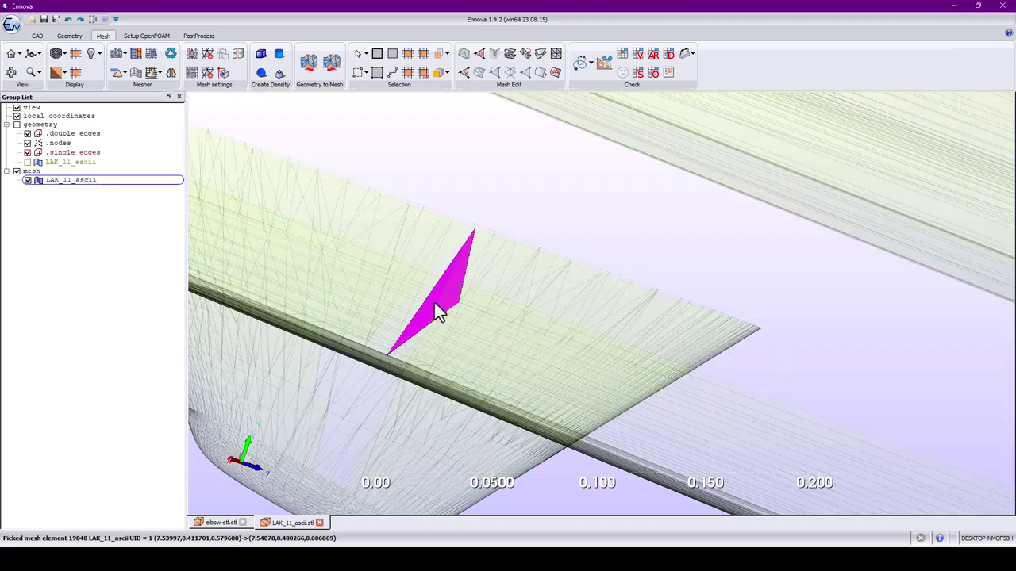
pyautogui.moveTo(466, 315)
pyautogui.mouseDown(button='middle')
pyautogui.moveTo(526, 331)
pyautogui.moveTo(522, 320)
pyautogui.moveTo(669, 265)
pyautogui.moveTo(564, 267)
pyautogui.moveTo(537, 303)
pyautogui.moveTo(421, 297)
pyautogui.moveTo(474, 296)
pyautogui.mouseUp(button='middle')
pyautogui.scroll(3, 505, 289)
pyautogui.scroll(-5, 508, 297)
pyautogui.click(525, 292)
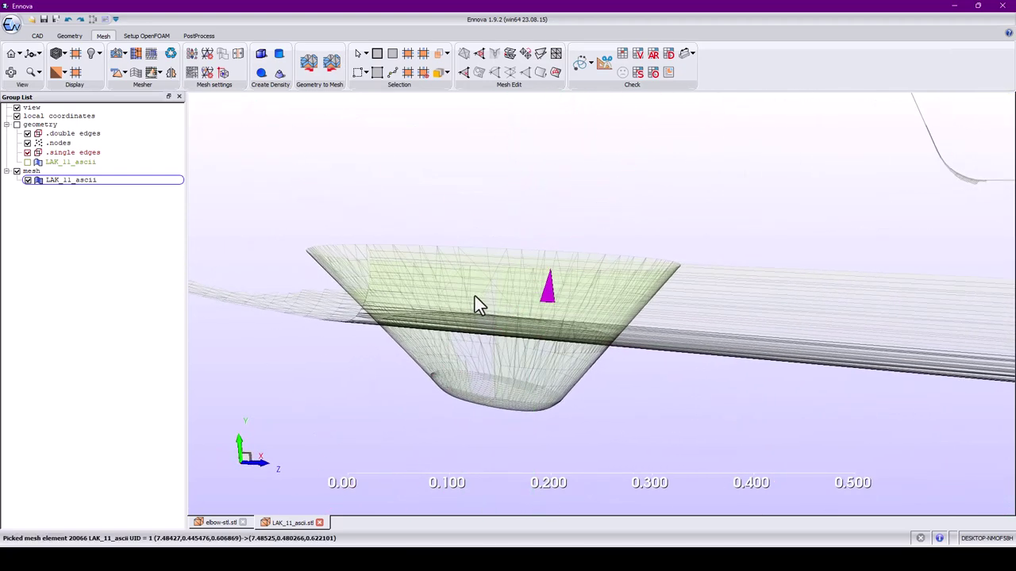
pyautogui.scroll(3, 474, 296)
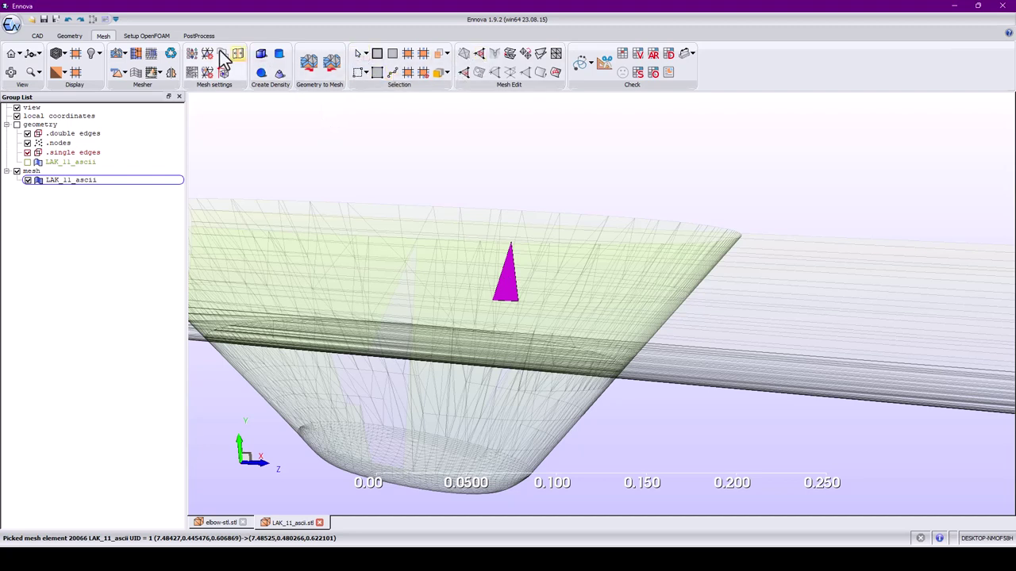
pyautogui.click(407, 54)
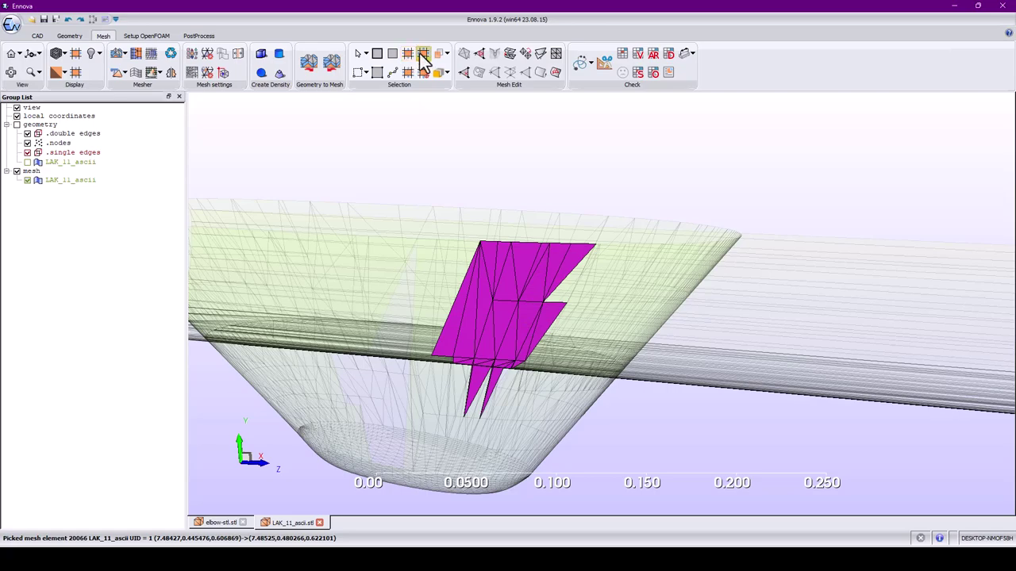
pyautogui.click(423, 56)
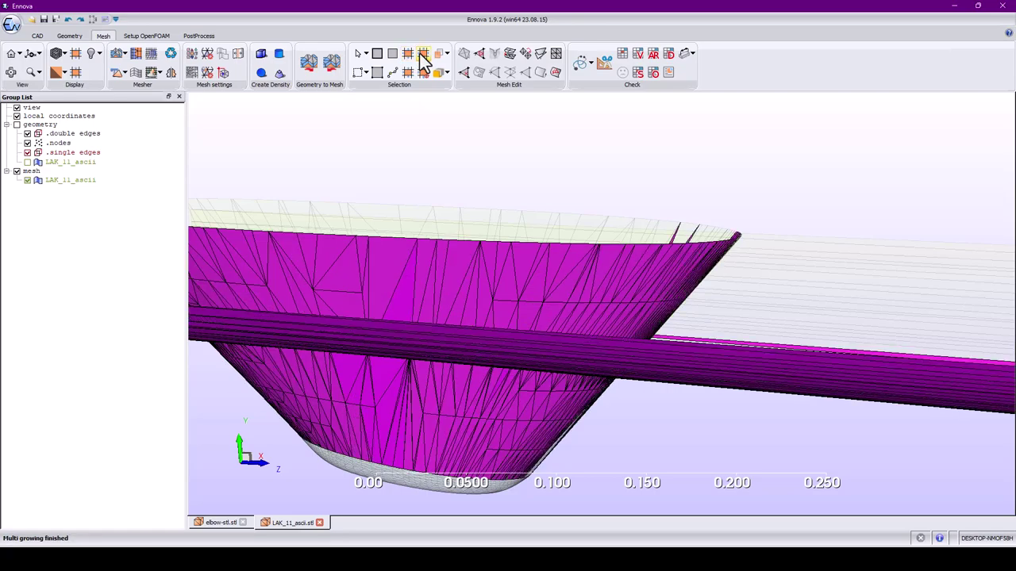
# Clear the grown fairing selection and bring the hidden fuselage and fin elements back into view.
pyautogui.click(393, 256)
pyautogui.moveTo(393, 255); pyautogui.dragTo(522, 285, button='middle')
pyautogui.click(468, 254)
pyautogui.click(387, 253)
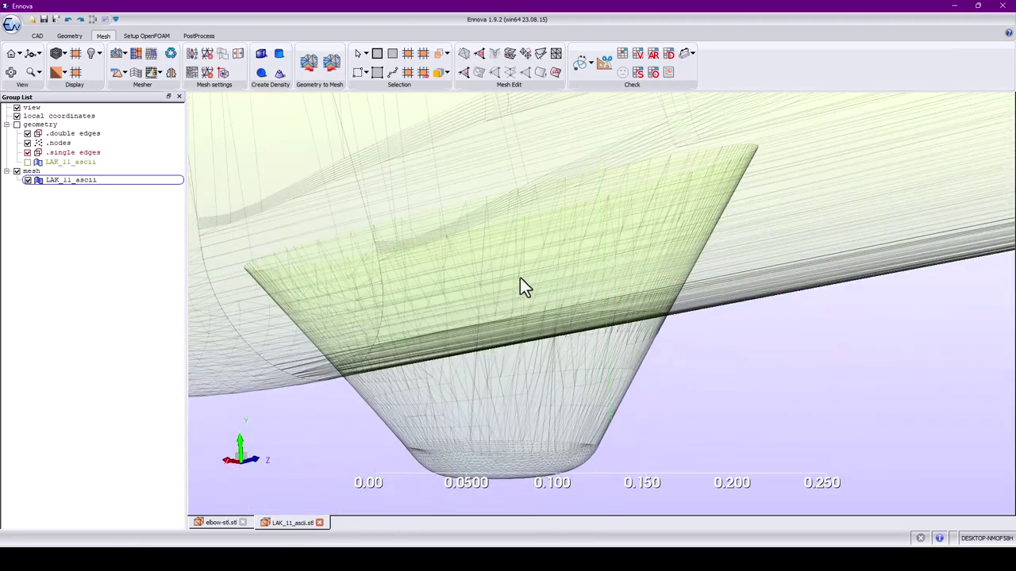
pyautogui.click(485, 279)
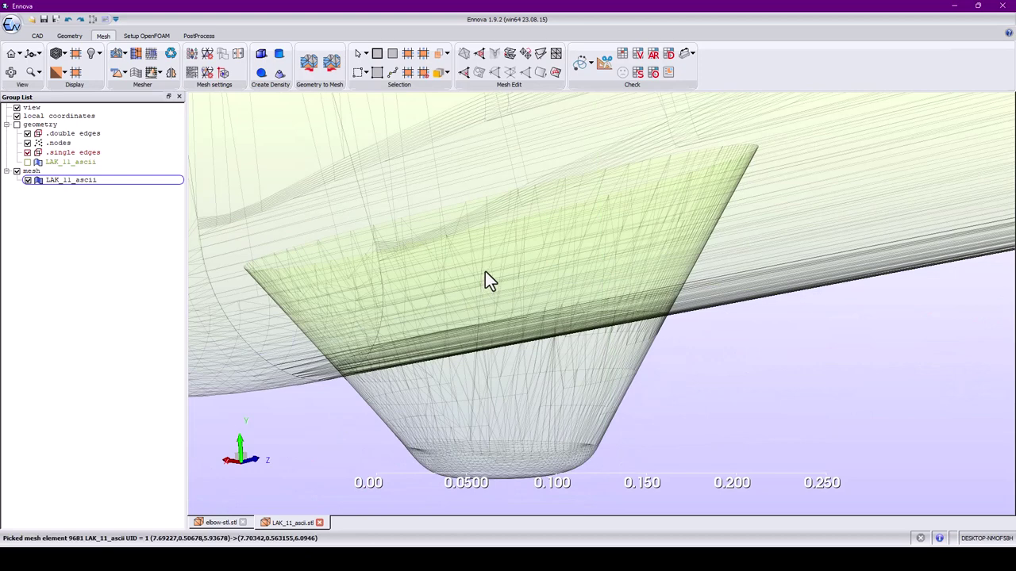
# Compare the solid and translucent mesh where the fairing passes through the fuselage underside, including close up.
pyautogui.click(98, 53)
pyautogui.click(123, 146)
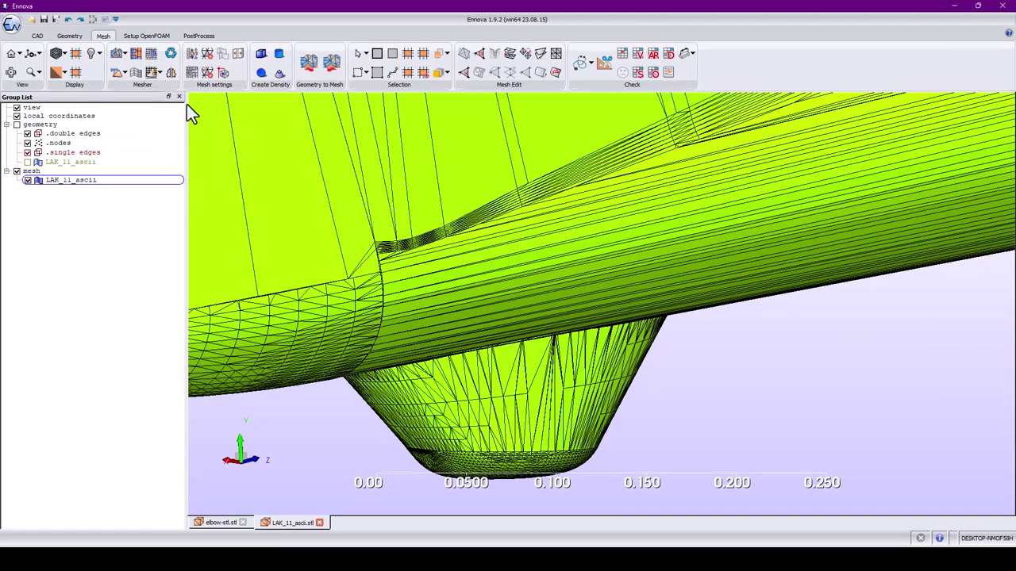
pyautogui.click(98, 53)
pyautogui.click(123, 146)
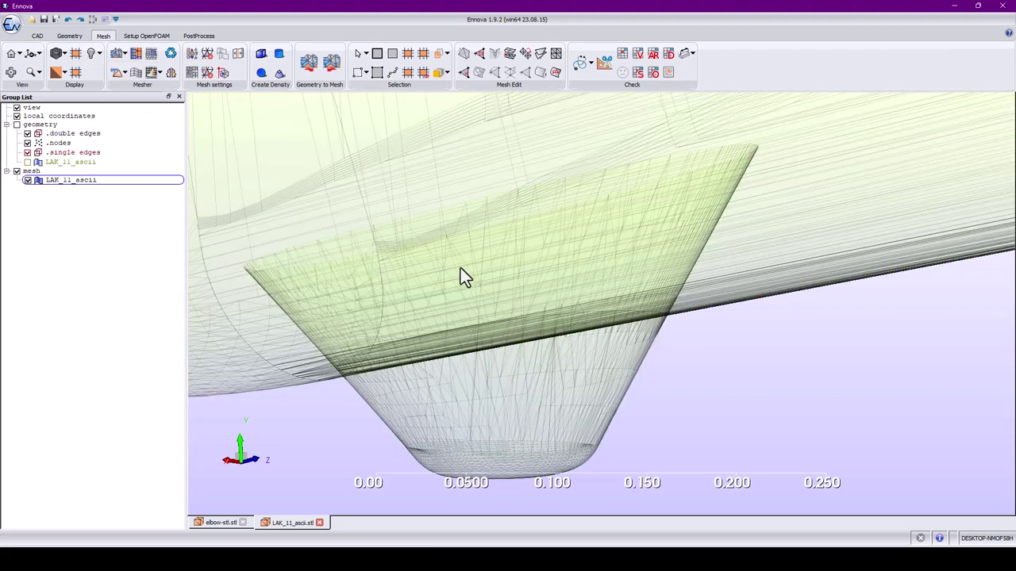
pyautogui.moveTo(400, 253); pyautogui.dragTo(398, 251, button='middle')
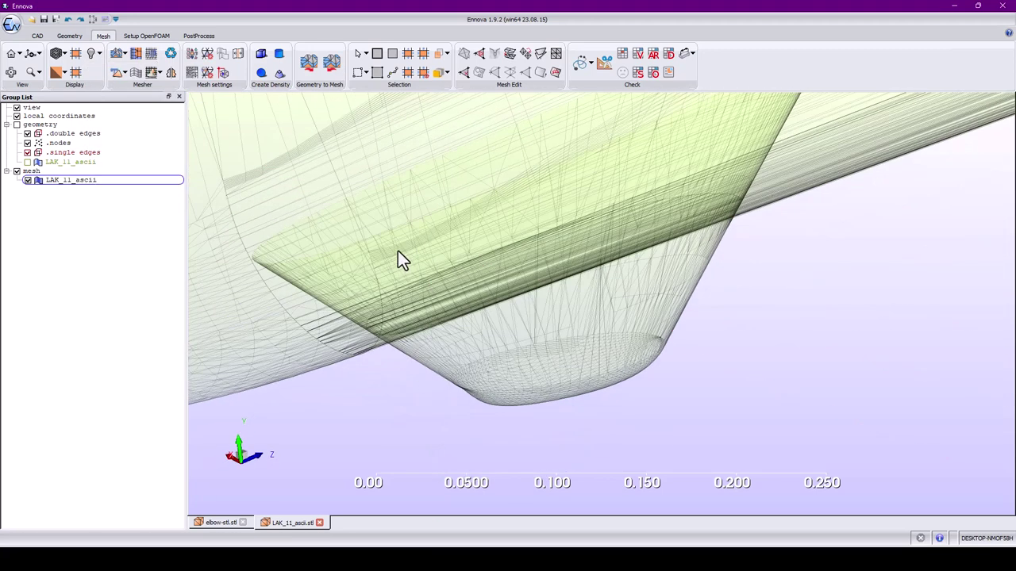
pyautogui.moveTo(400, 260); pyautogui.dragTo(431, 261)
pyautogui.click(495, 352)
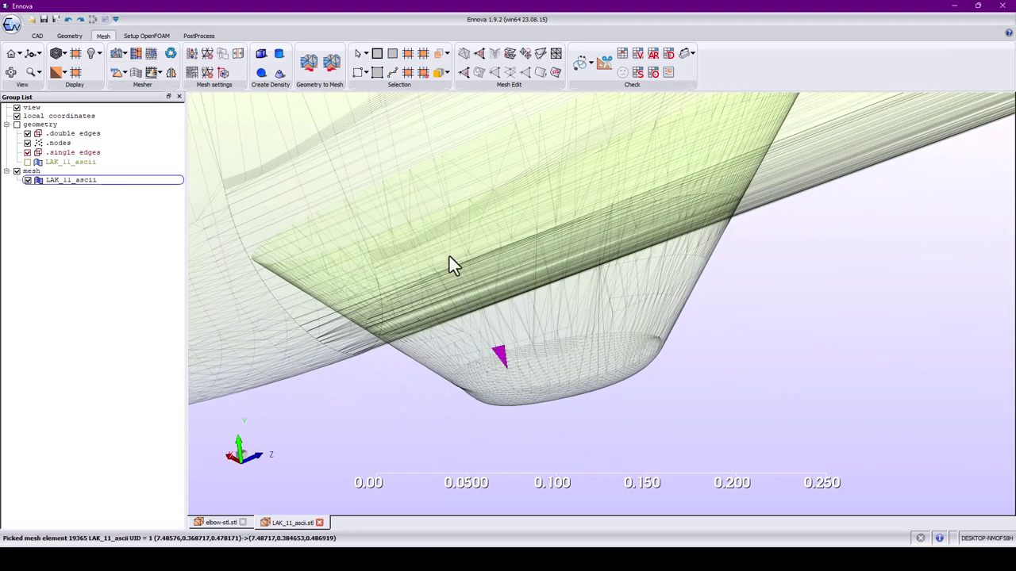
pyautogui.moveTo(428, 257); pyautogui.dragTo(409, 273, button='middle')
pyautogui.scroll(3, 426, 260)
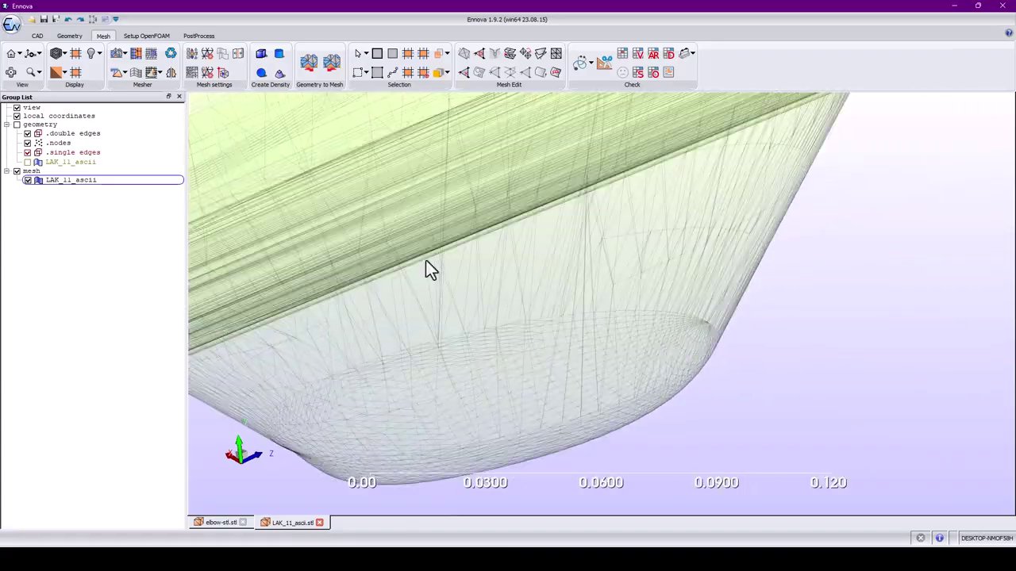
pyautogui.moveTo(426, 263); pyautogui.dragTo(699, 373)
# Hide the mesh group and show the geometry group with its LAK_11_ascii surfaces.
pyautogui.click(589, 257)
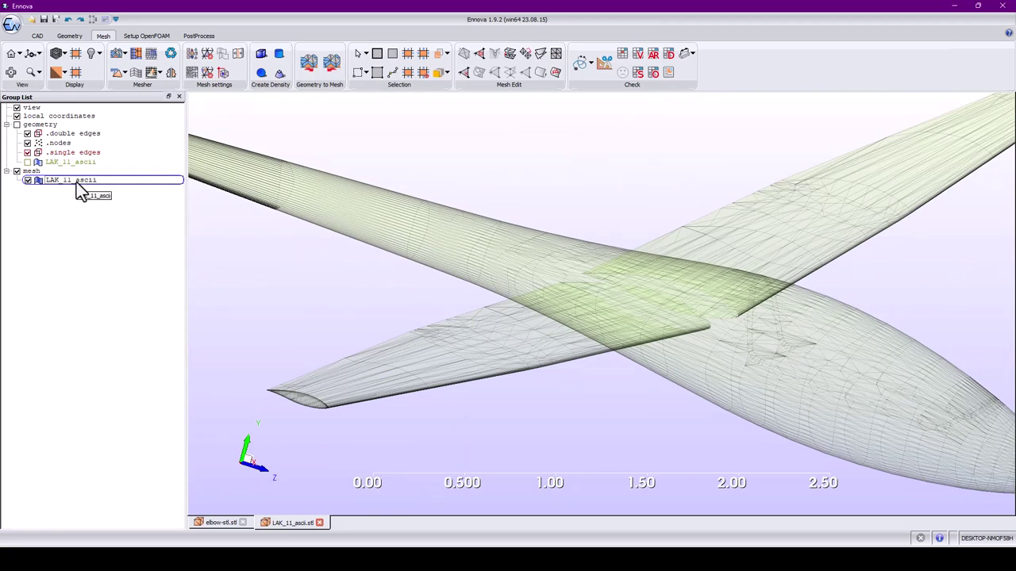
pyautogui.moveTo(231, 205); pyautogui.dragTo(334, 243, button='middle')
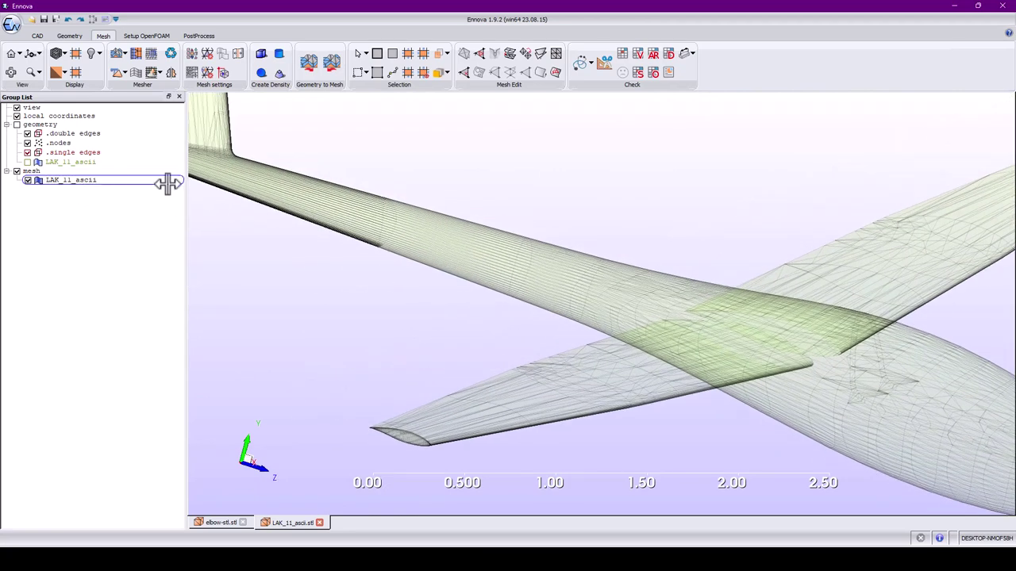
pyautogui.click(19, 173)
pyautogui.click(16, 124)
pyautogui.click(17, 171)
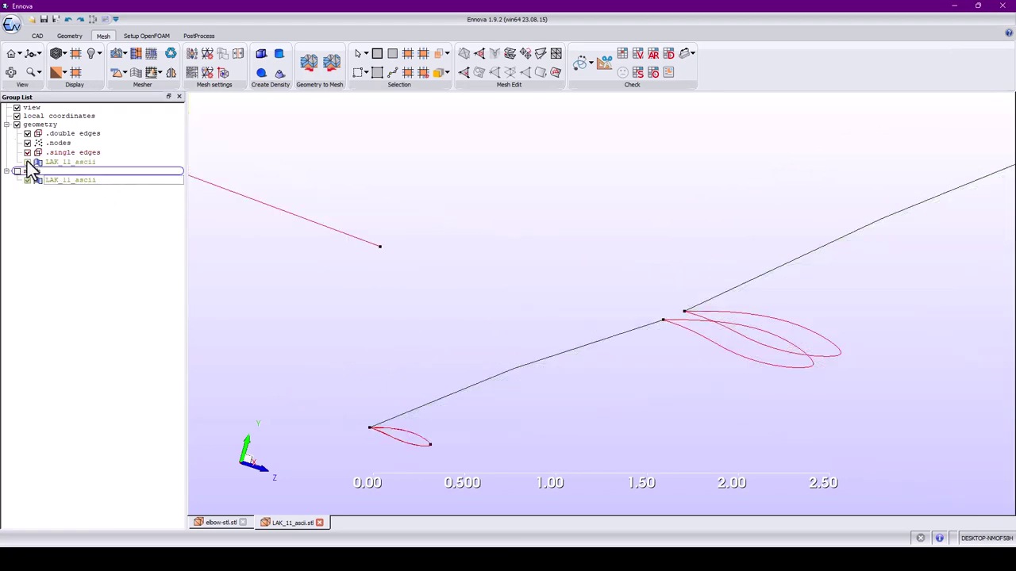
pyautogui.click(28, 162)
# Pick the fairing's side surface in the geometry below the fin to examine its extent inside the fuselage, and deselect it.
pyautogui.moveTo(202, 187); pyautogui.dragTo(499, 276, button='middle')
pyautogui.moveTo(388, 227); pyautogui.dragTo(445, 261)
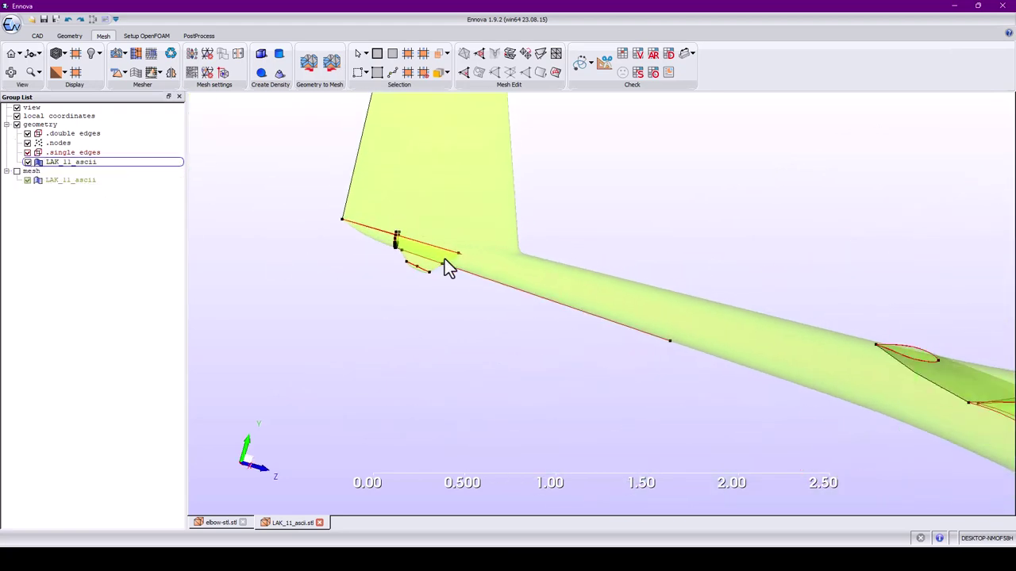
pyautogui.scroll(2, 445, 261)
pyautogui.moveTo(481, 256); pyautogui.dragTo(564, 293, button='middle')
pyautogui.scroll(1, 565, 293)
pyautogui.scroll(1, 537, 292)
pyautogui.click(543, 291)
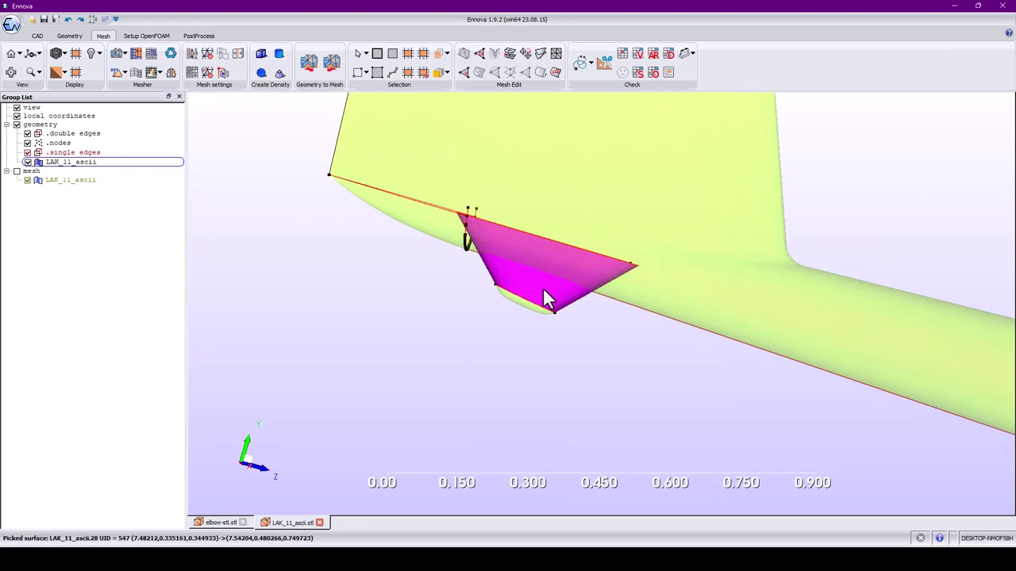
pyautogui.click(534, 291)
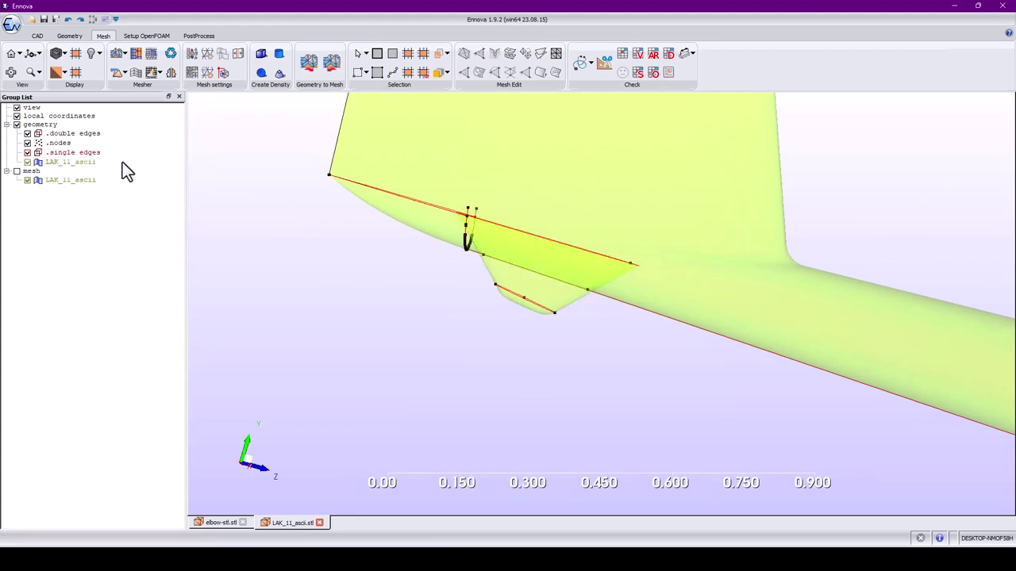
# Create feature edges on the geometry's LAK_11_ascii group, marking sharp, free and non-manifold edges plus patch and boundary perimeters.
pyautogui.rightClick(73, 159)
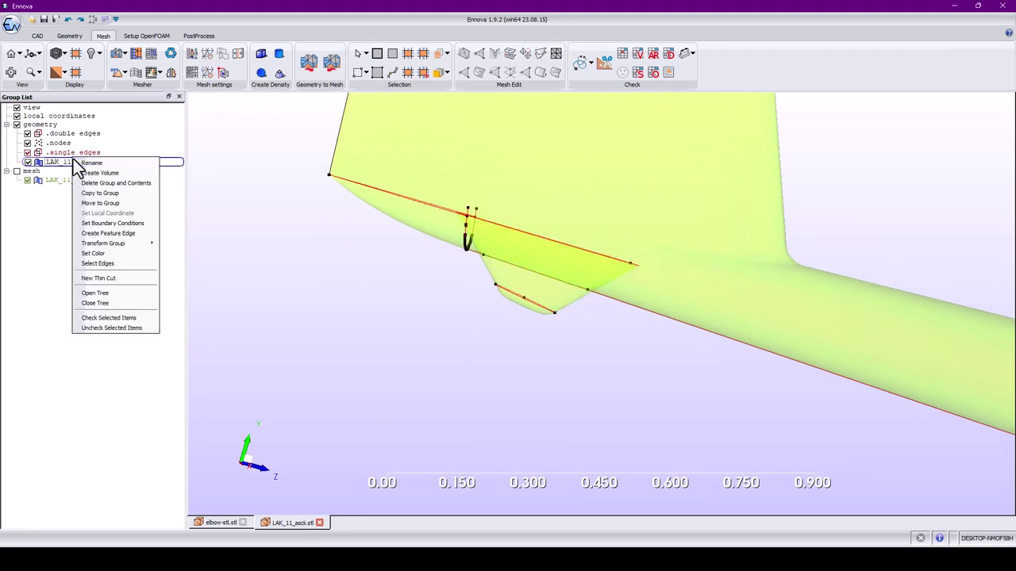
pyautogui.click(118, 234)
pyautogui.doubleClick(302, 124)
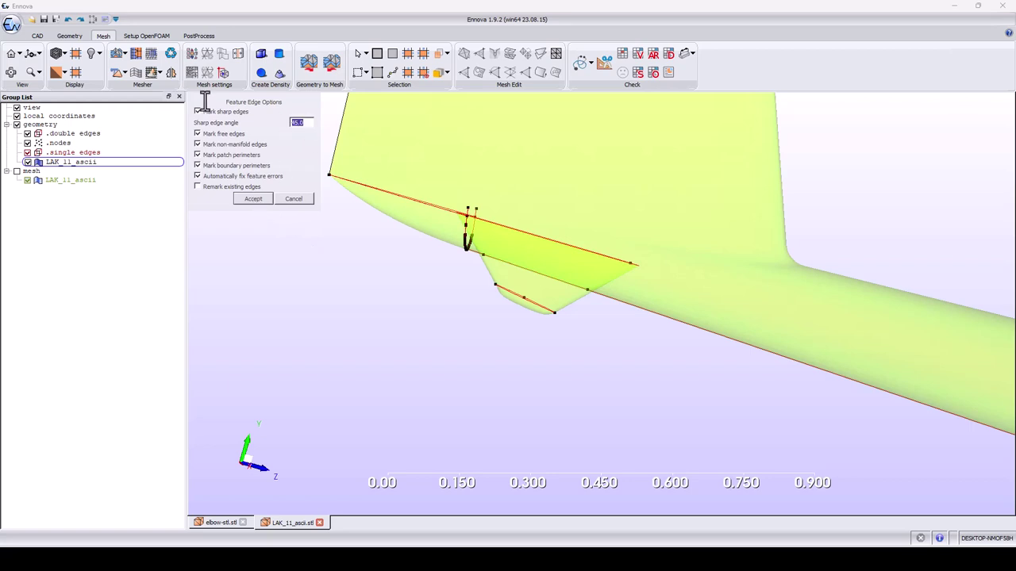
pyautogui.press('Return')
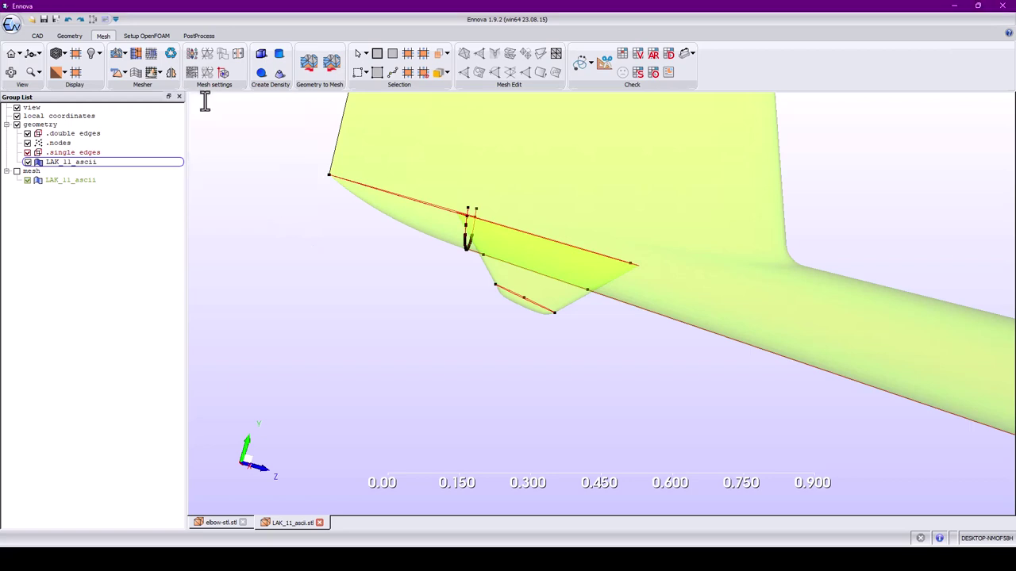
# Pick the fairing's side surface and the fuselage surface to examine the intersection curve where they cross.
pyautogui.moveTo(469, 265); pyautogui.dragTo(533, 229, button='middle')
pyautogui.scroll(4, 545, 292)
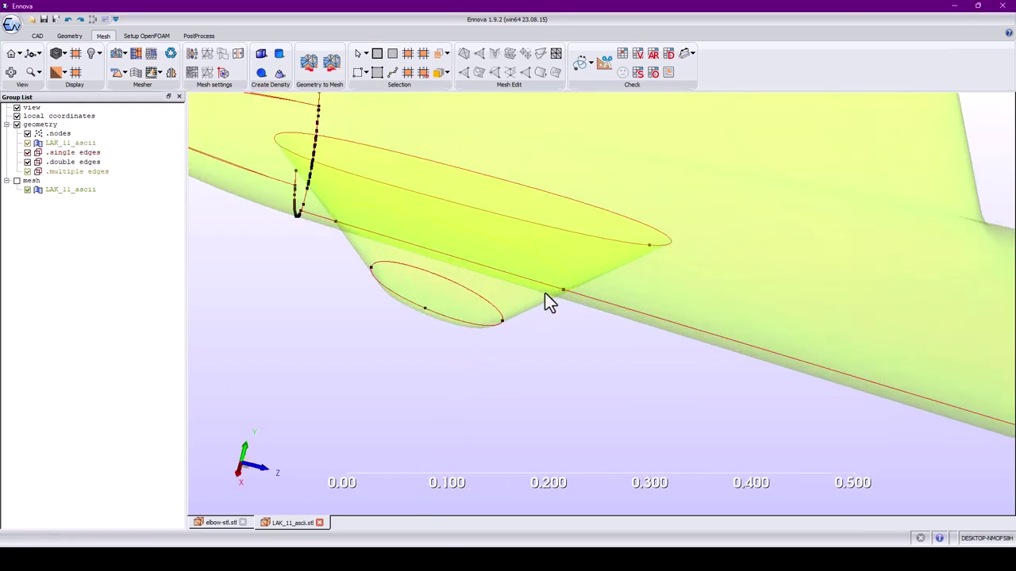
pyautogui.moveTo(452, 275); pyautogui.dragTo(445, 292, button='middle')
pyautogui.click(490, 248)
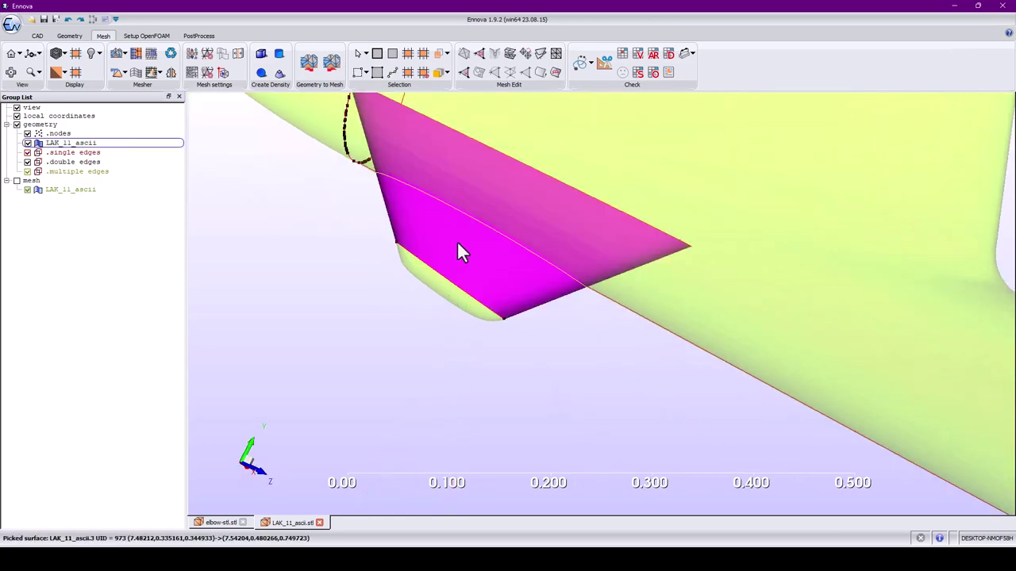
pyautogui.moveTo(461, 249); pyautogui.dragTo(394, 237)
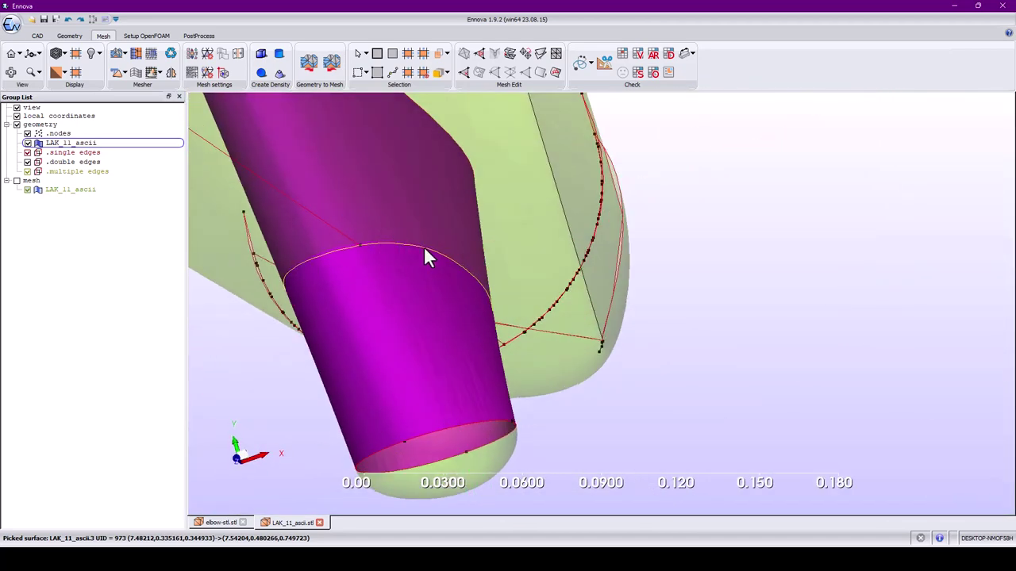
pyautogui.moveTo(326, 271); pyautogui.dragTo(477, 263)
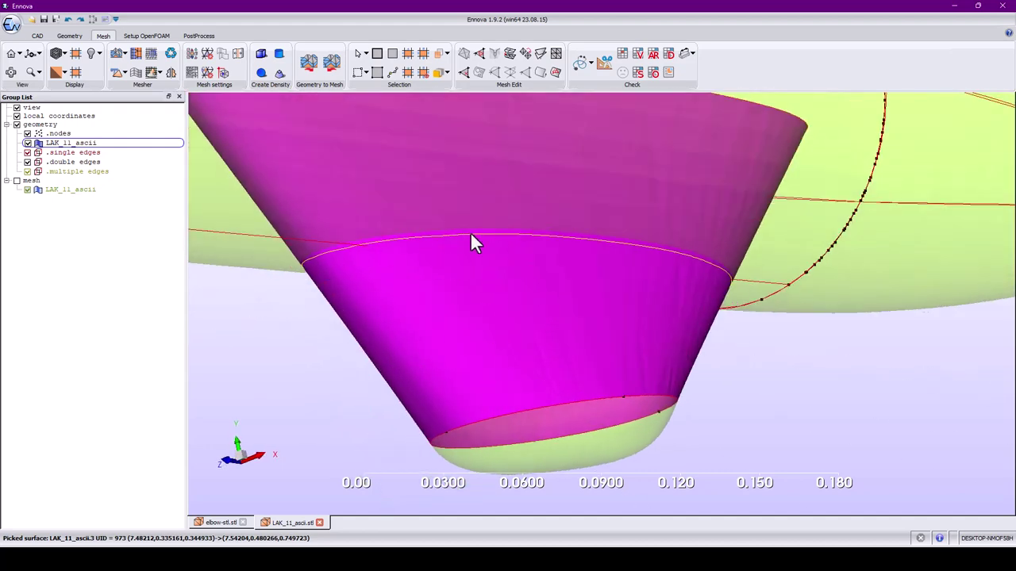
pyautogui.moveTo(436, 249); pyautogui.dragTo(380, 310)
pyautogui.click(372, 308)
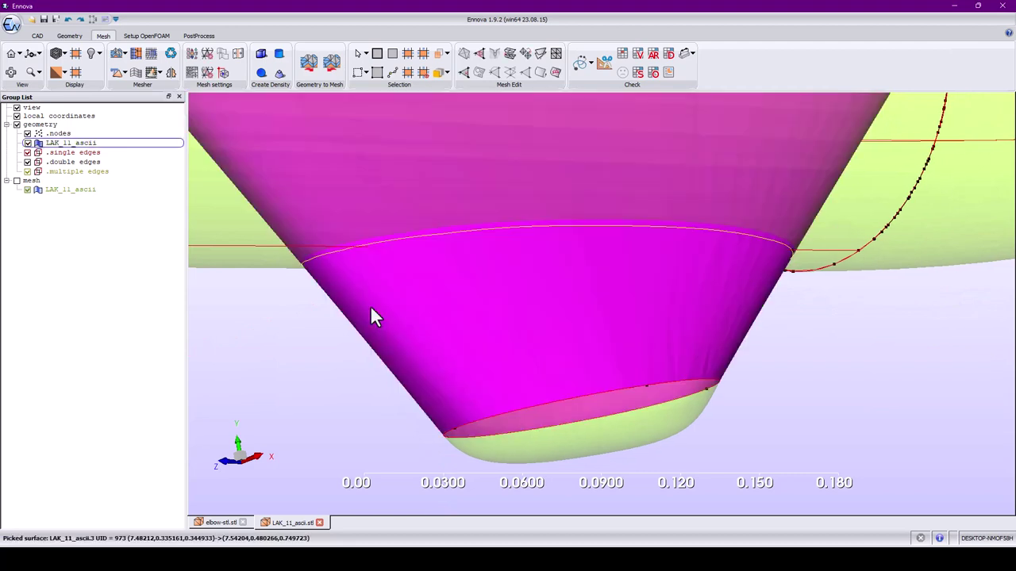
pyautogui.click(331, 252)
pyautogui.click(337, 250)
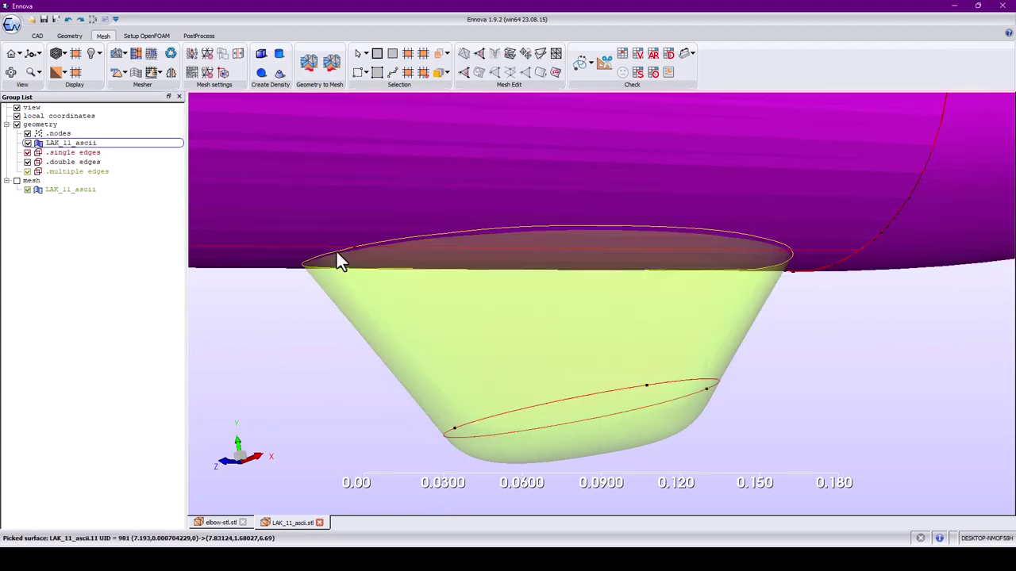
# Try to split the fairing's side surface at the curves of its intersection loop with the fuselage.
pyautogui.press('e')
pyautogui.click(337, 252)
pyautogui.click(332, 257)
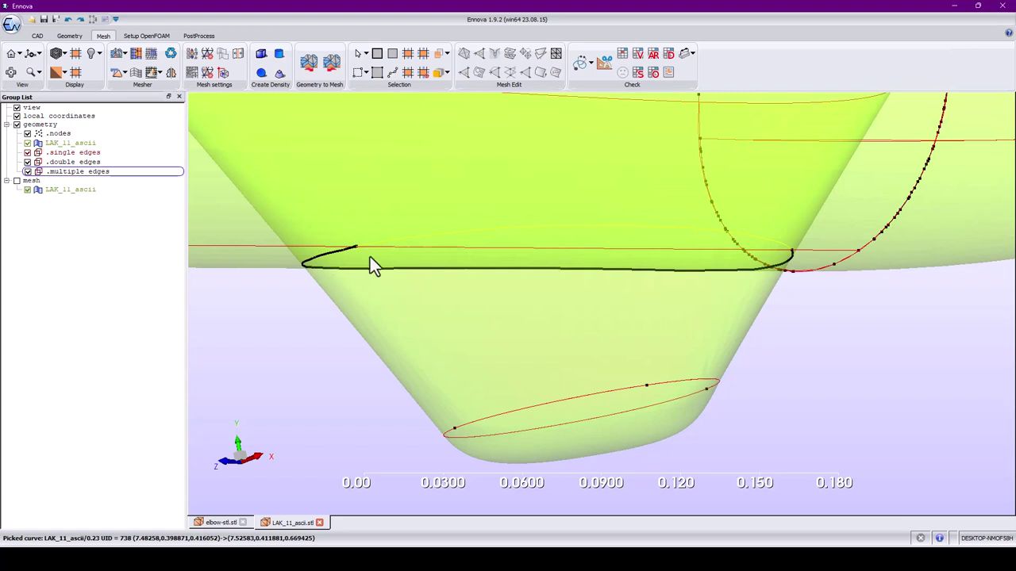
pyautogui.click(391, 242)
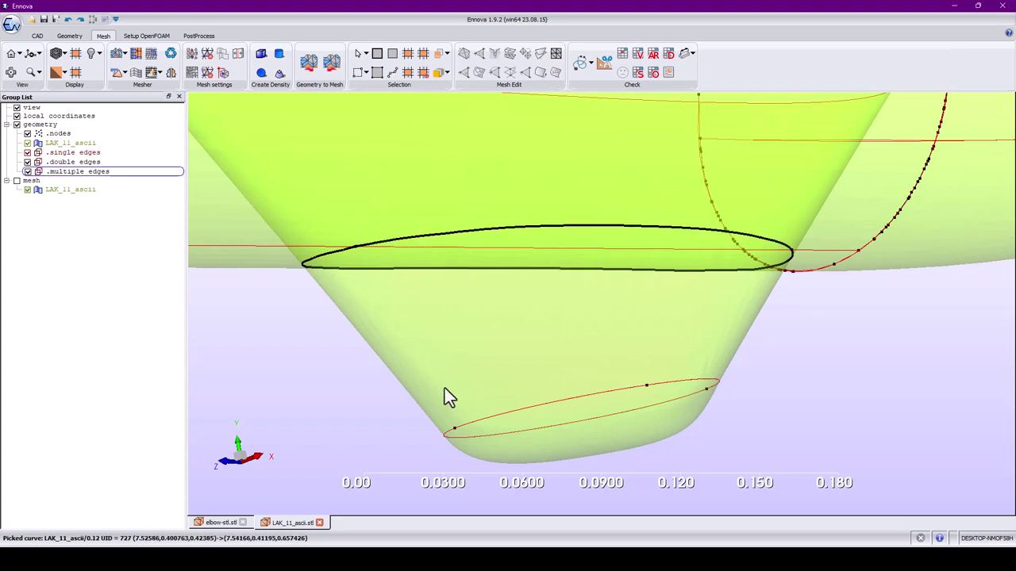
pyautogui.click(508, 370)
pyautogui.rightClick(507, 371)
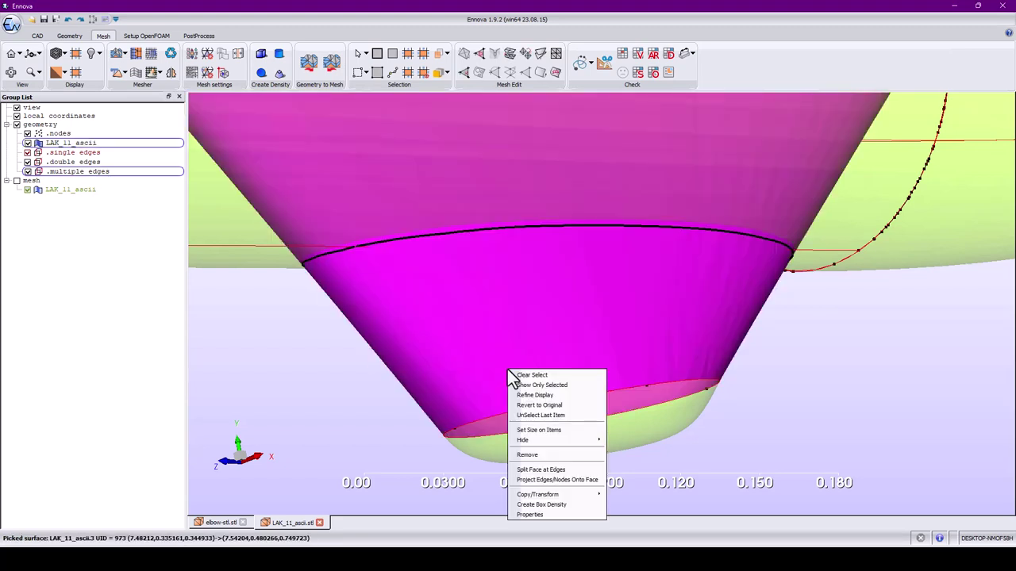
pyautogui.click(558, 469)
pyautogui.click(507, 284)
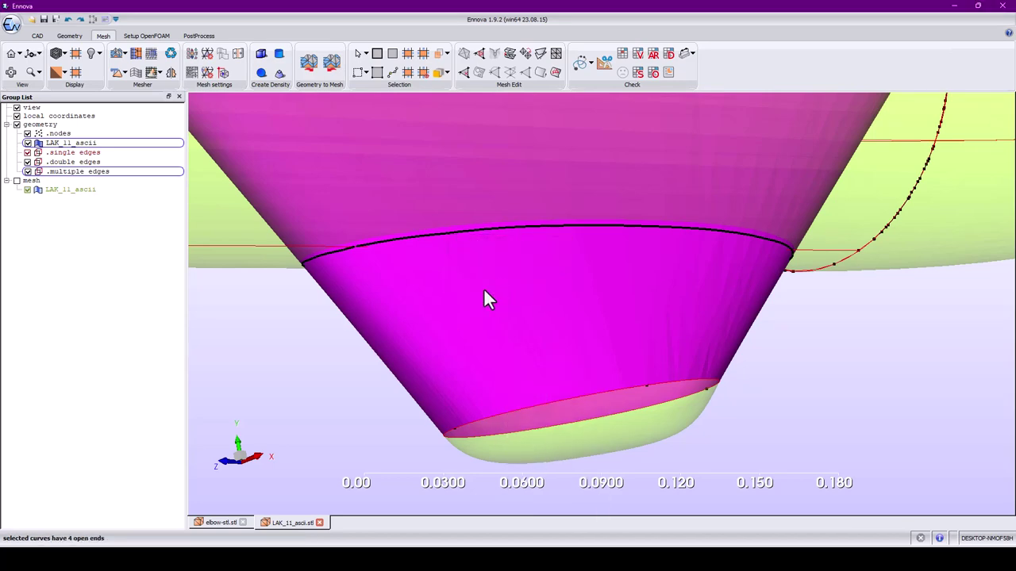
# Set the global maximum and minimum size to 0.1 with surface mesh only, and generate a shrink wrap mesh replacing the existing mesh.
pyautogui.moveTo(471, 335); pyautogui.dragTo(394, 292, button='middle')
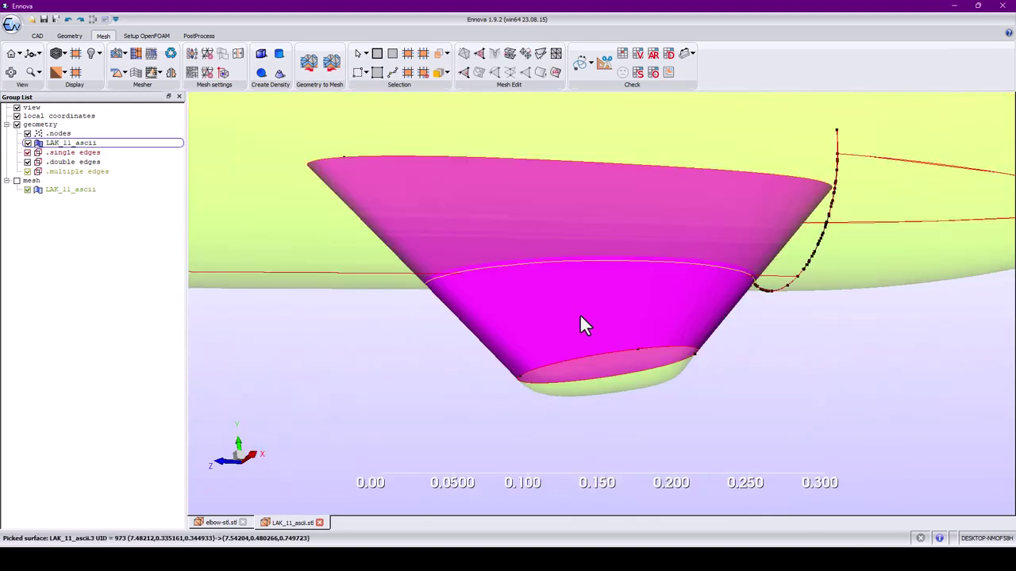
pyautogui.scroll(-6, 571, 318)
pyautogui.moveTo(468, 272); pyautogui.dragTo(578, 299, button='middle')
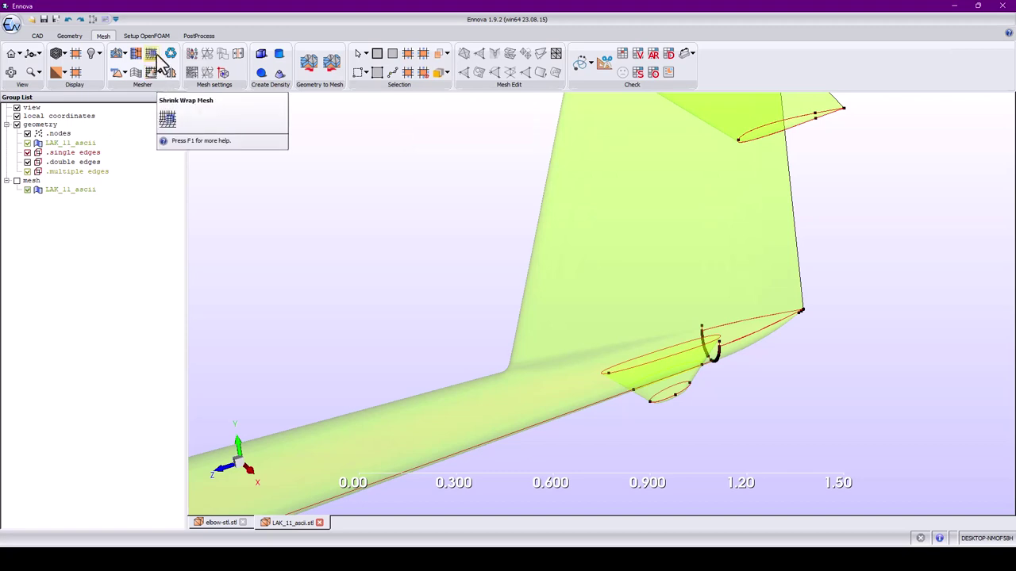
pyautogui.click(194, 69)
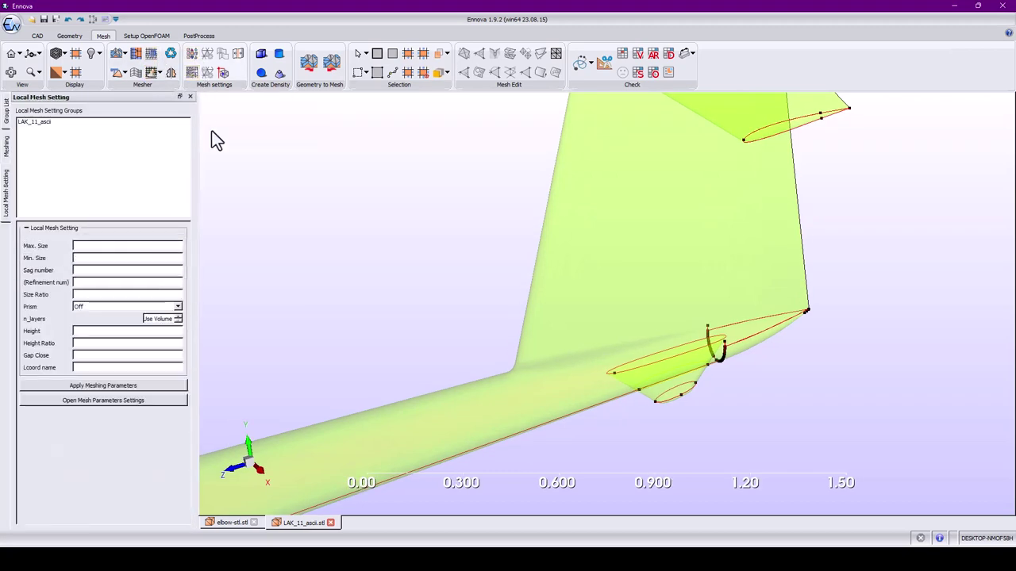
pyautogui.click(193, 70)
pyautogui.scroll(-2, 573, 385)
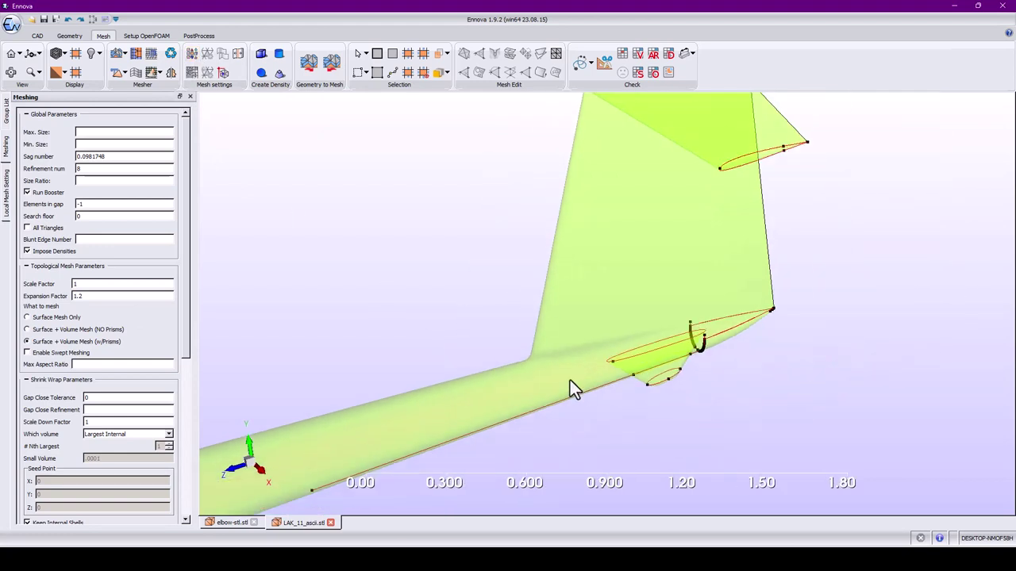
pyautogui.click(116, 132)
pyautogui.write('0.1')
pyautogui.click(110, 145)
pyautogui.write('0.1')
pyautogui.click(45, 321)
pyautogui.click(151, 54)
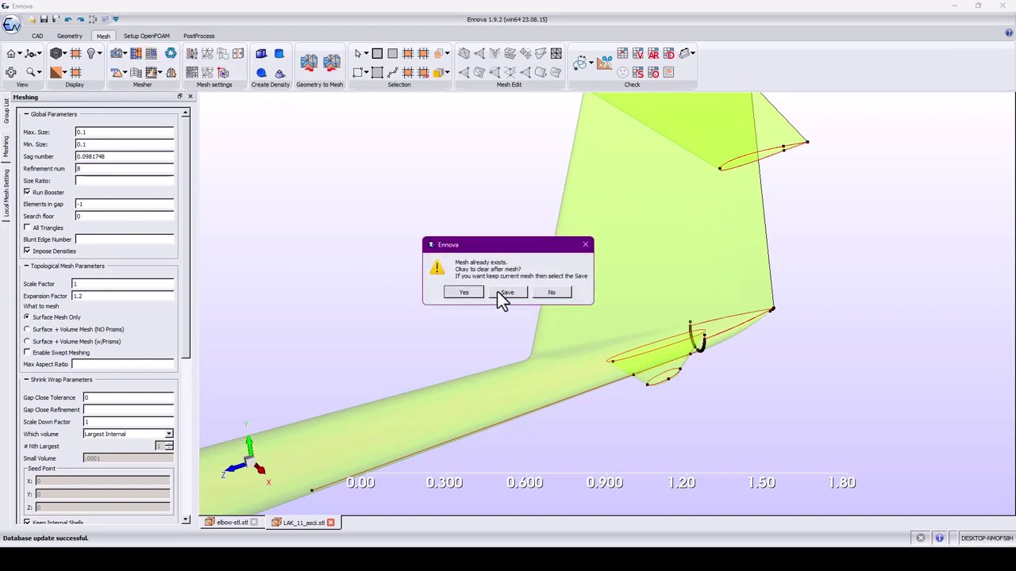
pyautogui.click(466, 293)
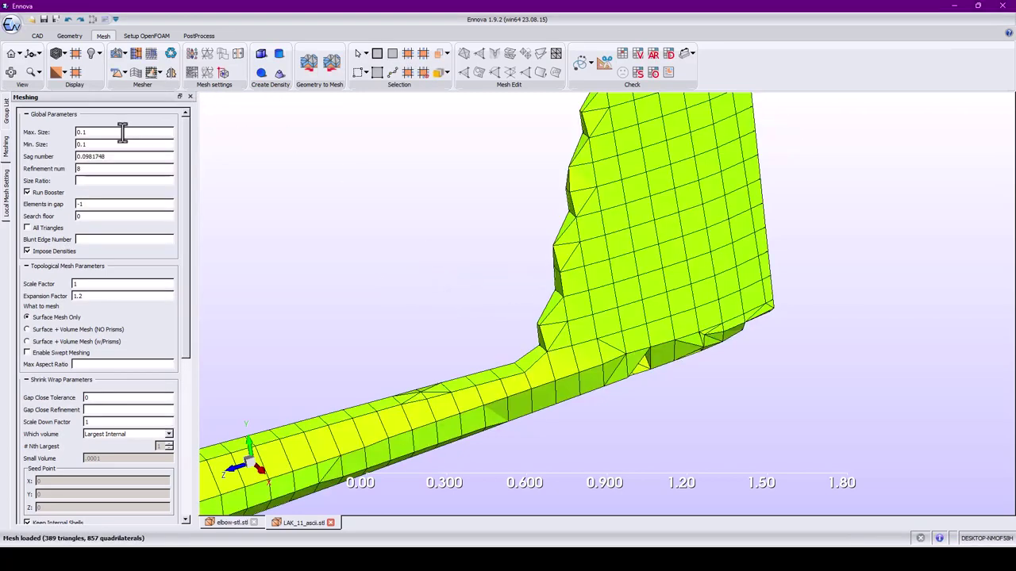
# Set the global maximum and minimum size to 0.02 and regenerate the shrink wrap mesh, clearing the existing one.
pyautogui.write('2')
pyautogui.click(112, 144)
pyautogui.press('BackSpace')
pyautogui.write('02')
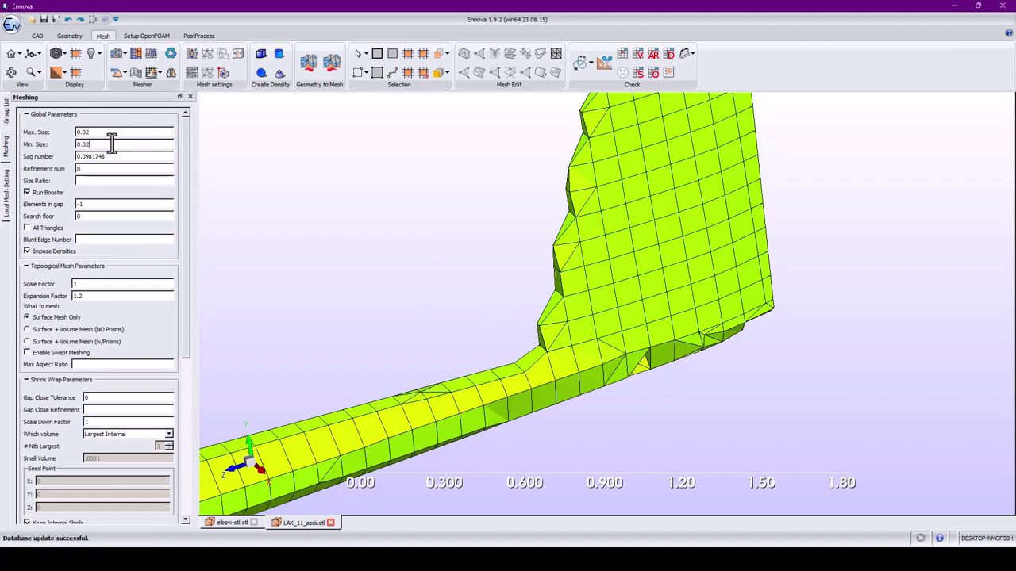
pyautogui.click(151, 53)
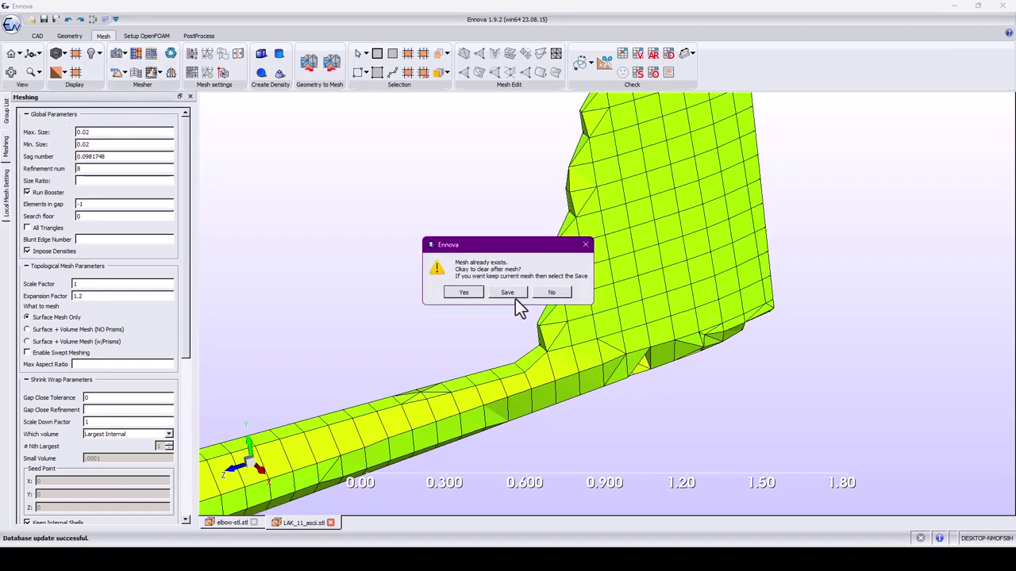
pyautogui.click(454, 289)
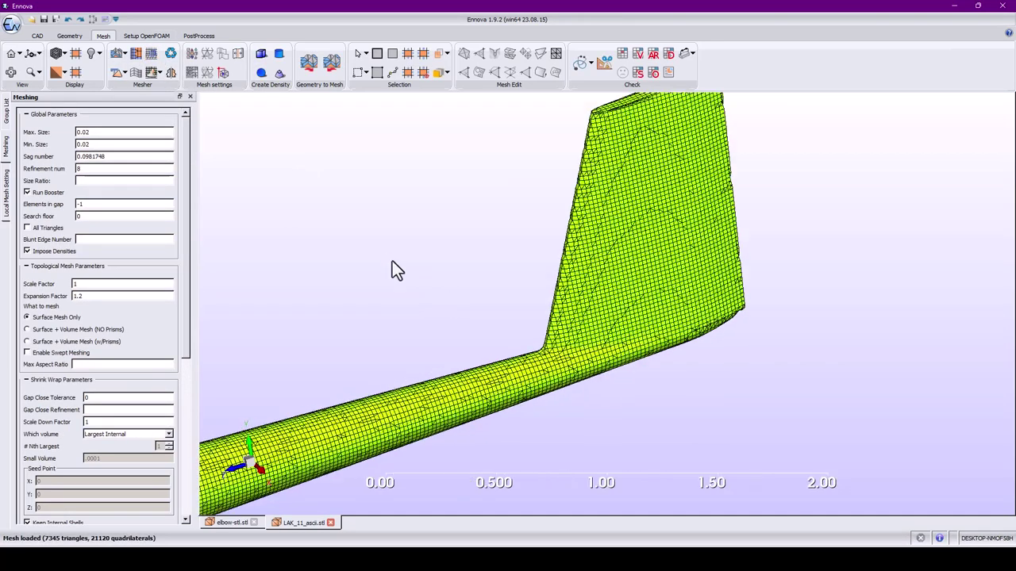
# Choose the external volume for the shrink wrap and regenerate the mesh, clearing the existing one.
pyautogui.moveTo(392, 262); pyautogui.dragTo(530, 301)
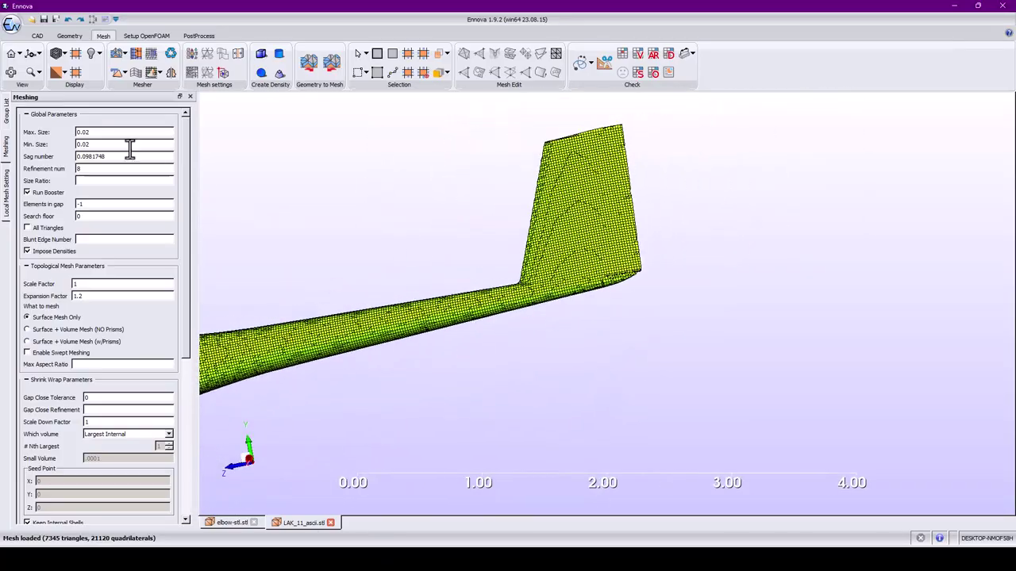
pyautogui.click(169, 435)
pyautogui.click(119, 449)
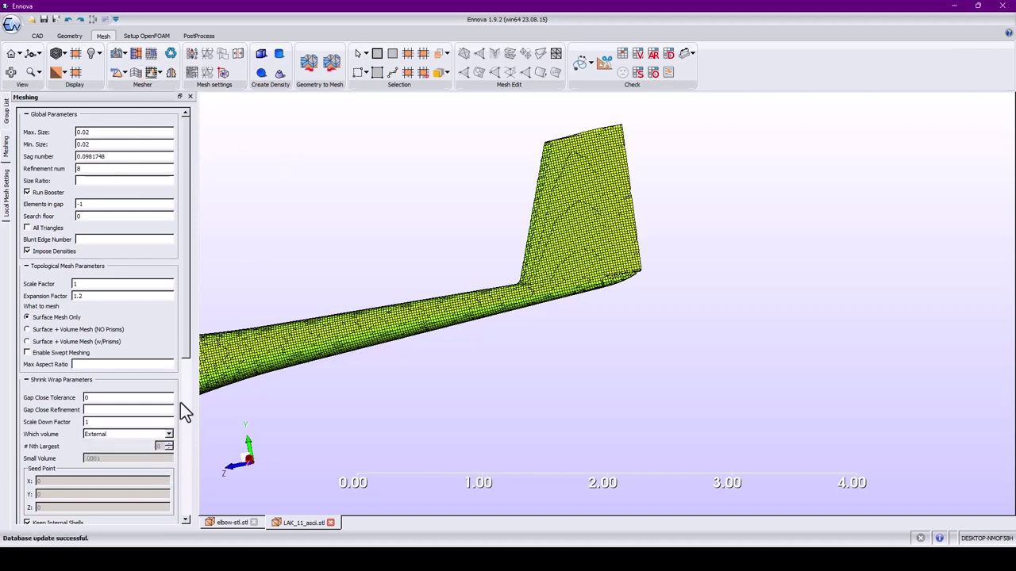
pyautogui.click(151, 55)
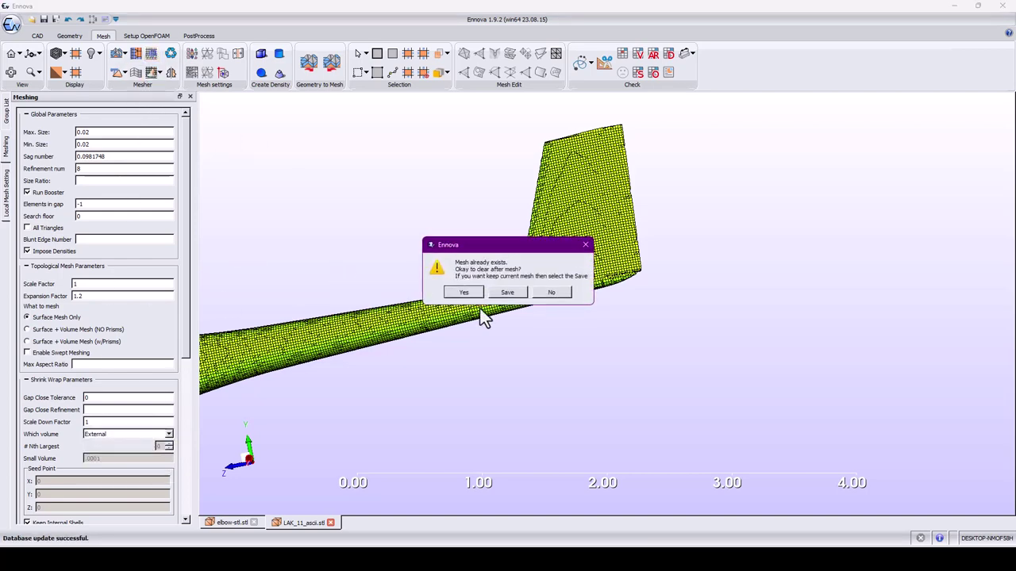
pyautogui.click(464, 292)
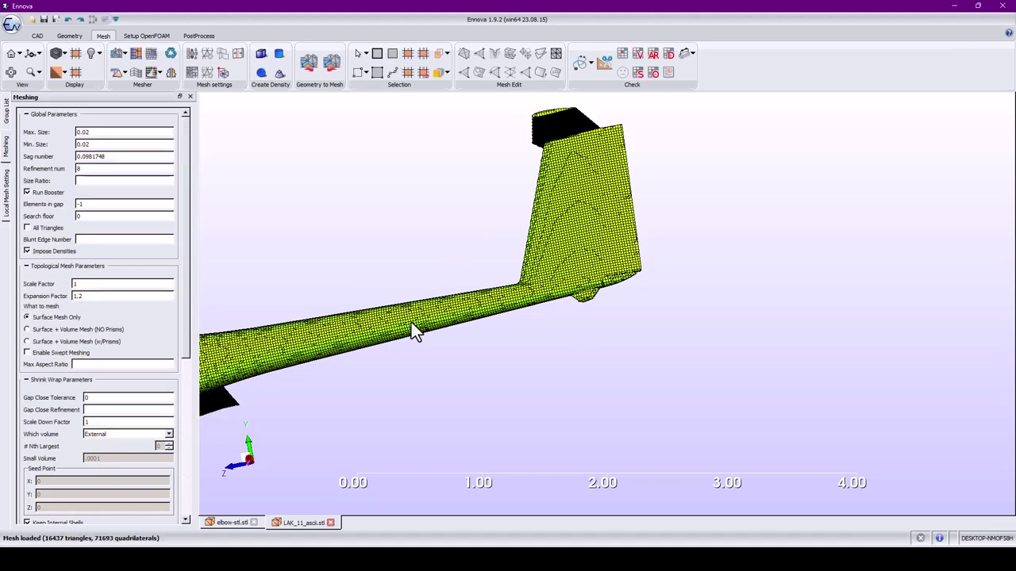
# Remesh the external shrink wrap surface into a smoothed triangular mesh.
pyautogui.moveTo(429, 316); pyautogui.dragTo(461, 328, button='middle')
pyautogui.scroll(10, 515, 343)
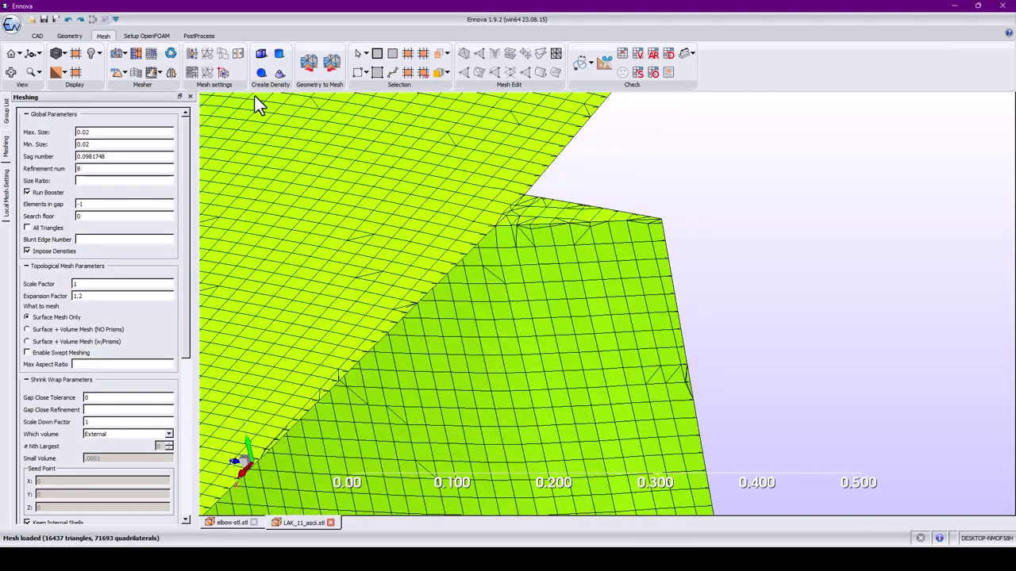
pyautogui.click(173, 52)
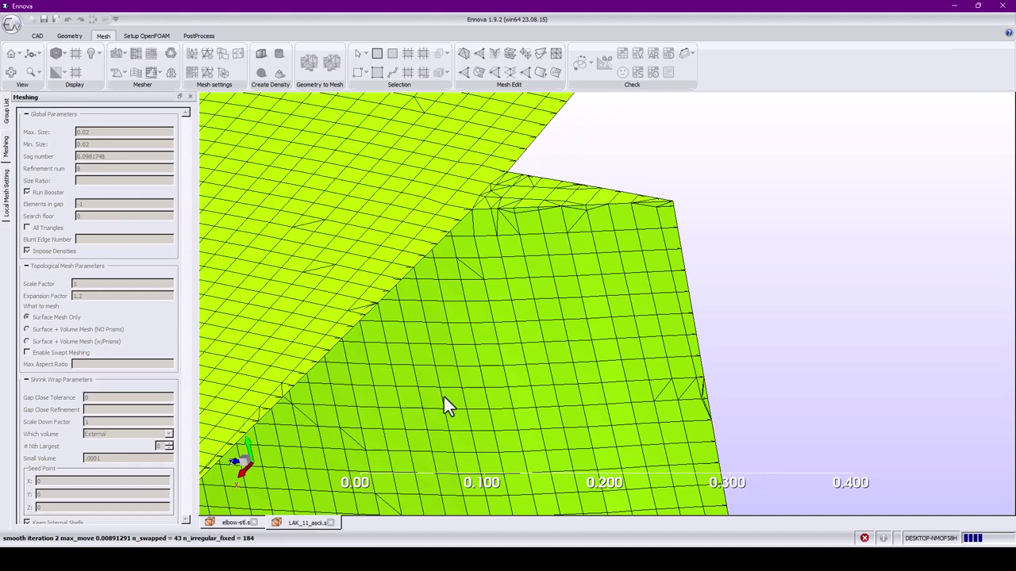
# Examine the mesh around the tailplane, the fin and the fairing junction on the fuselage underside.
pyautogui.scroll(-4, 457, 396)
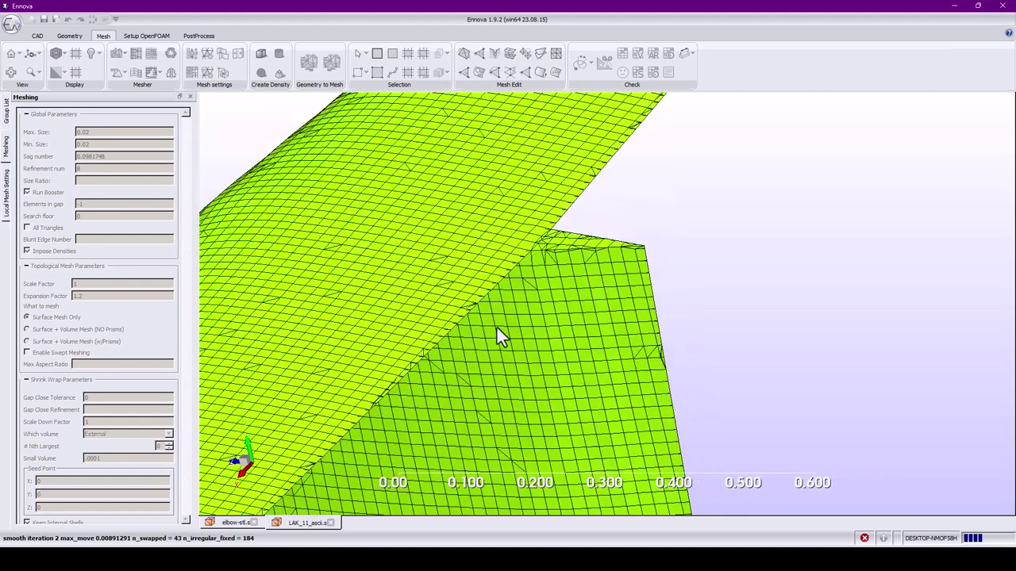
pyautogui.moveTo(401, 513); pyautogui.dragTo(427, 397, button='middle')
pyautogui.moveTo(427, 406); pyautogui.dragTo(589, 259)
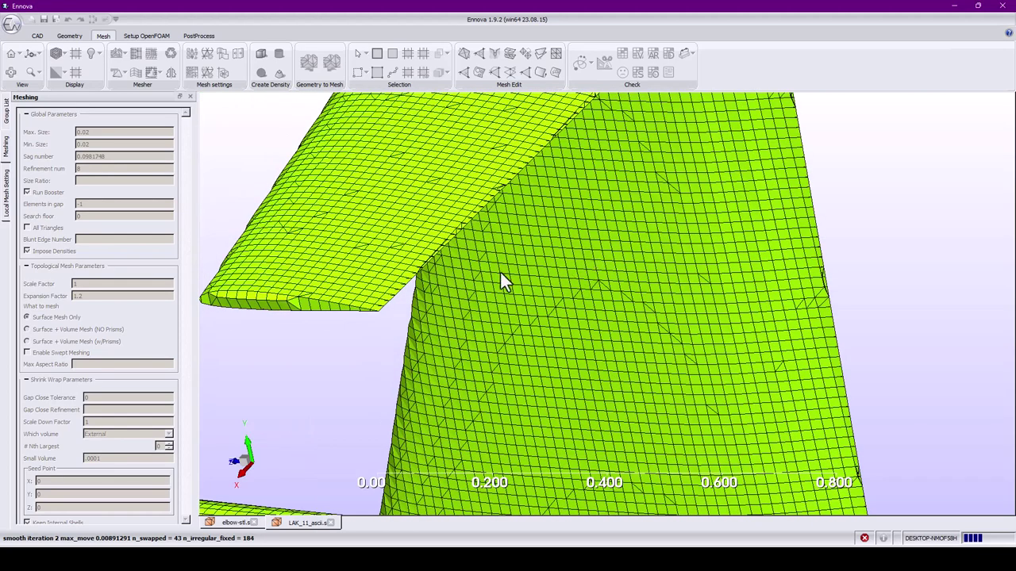
pyautogui.moveTo(502, 278); pyautogui.dragTo(724, 202)
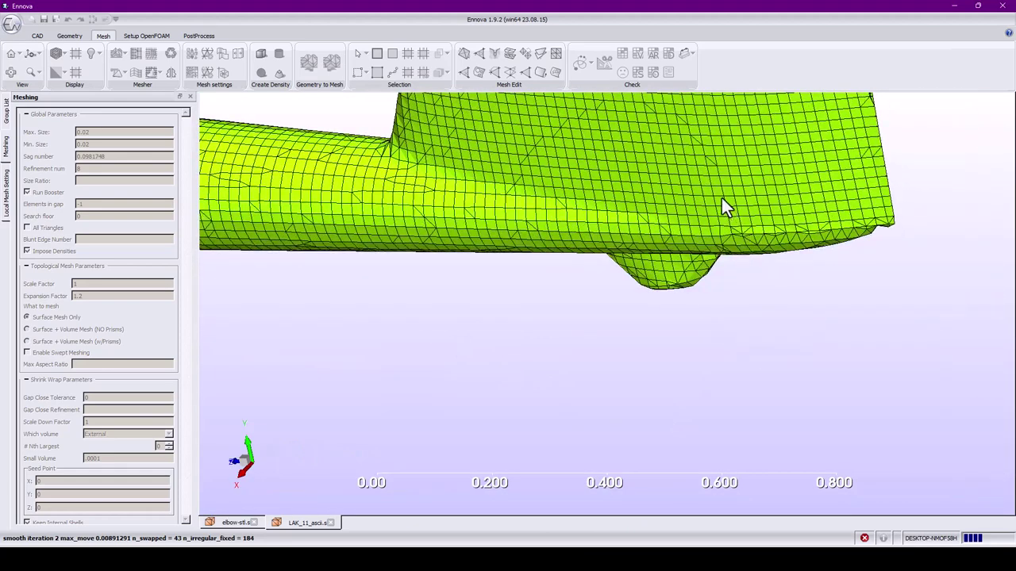
pyautogui.moveTo(708, 169); pyautogui.dragTo(717, 317)
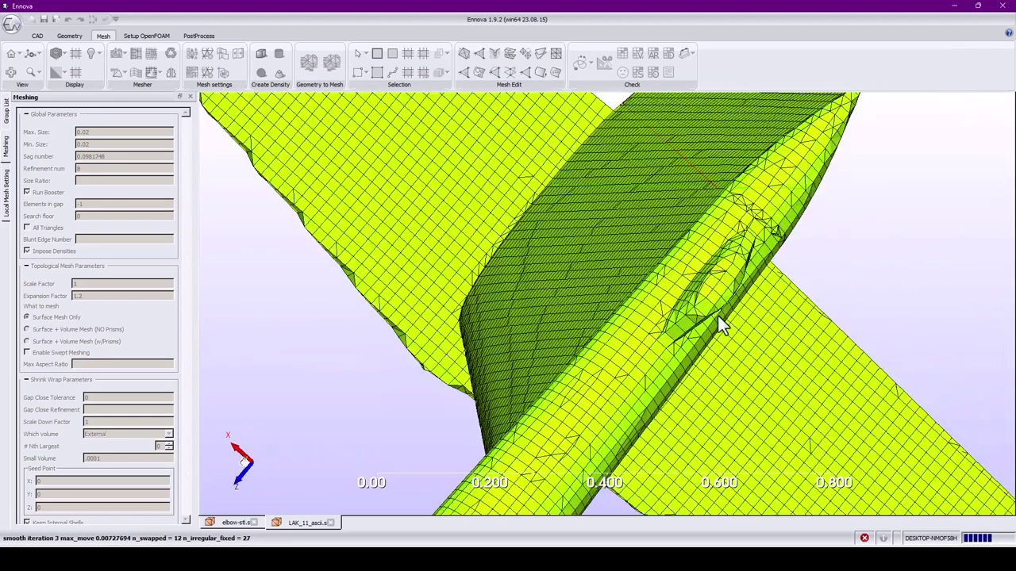
pyautogui.moveTo(738, 350); pyautogui.dragTo(726, 313)
pyautogui.scroll(3, 722, 311)
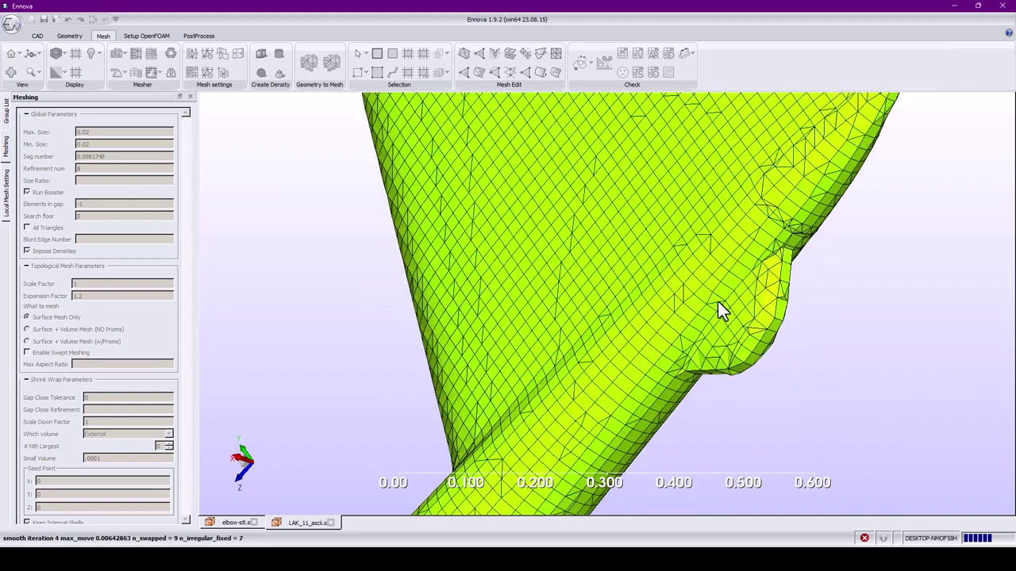
pyautogui.scroll(2, 718, 301)
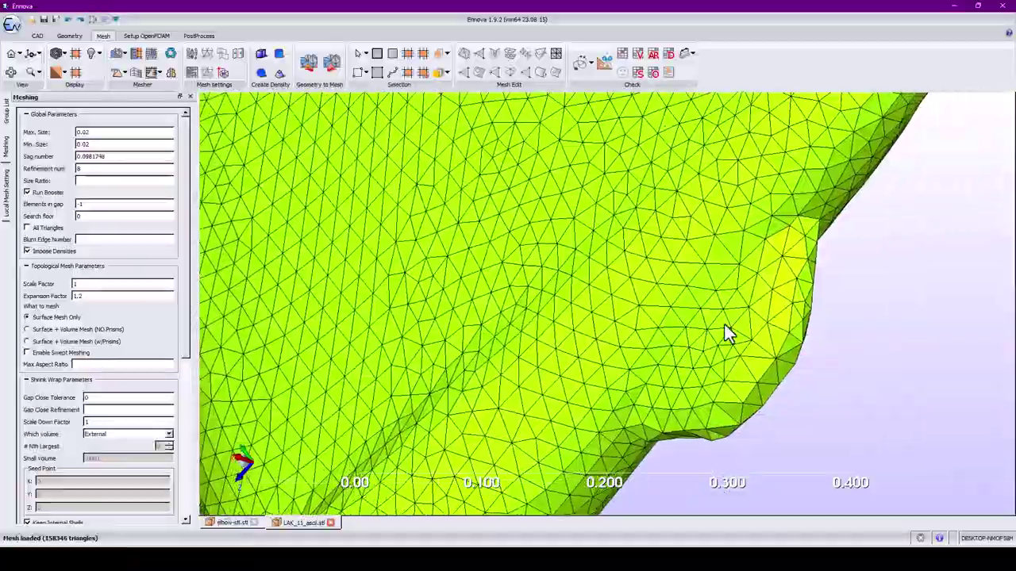
pyautogui.moveTo(729, 333); pyautogui.dragTo(645, 309, button='middle')
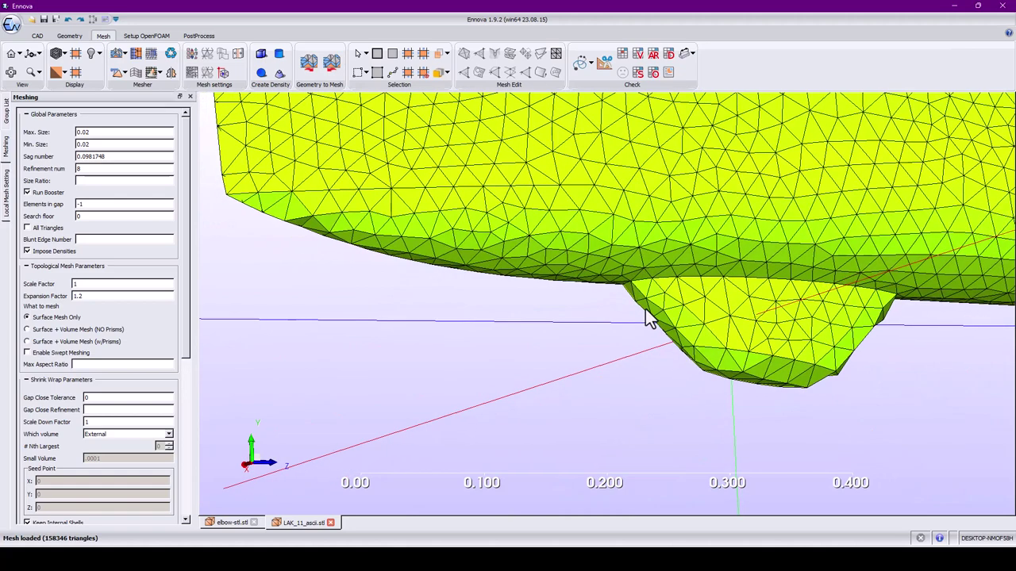
# Open the LAK_11_NIDA_stl.STL glider model and expand its geometry group.
pyautogui.click(35, 19)
pyautogui.click(420, 199)
pyautogui.doubleClick(421, 199)
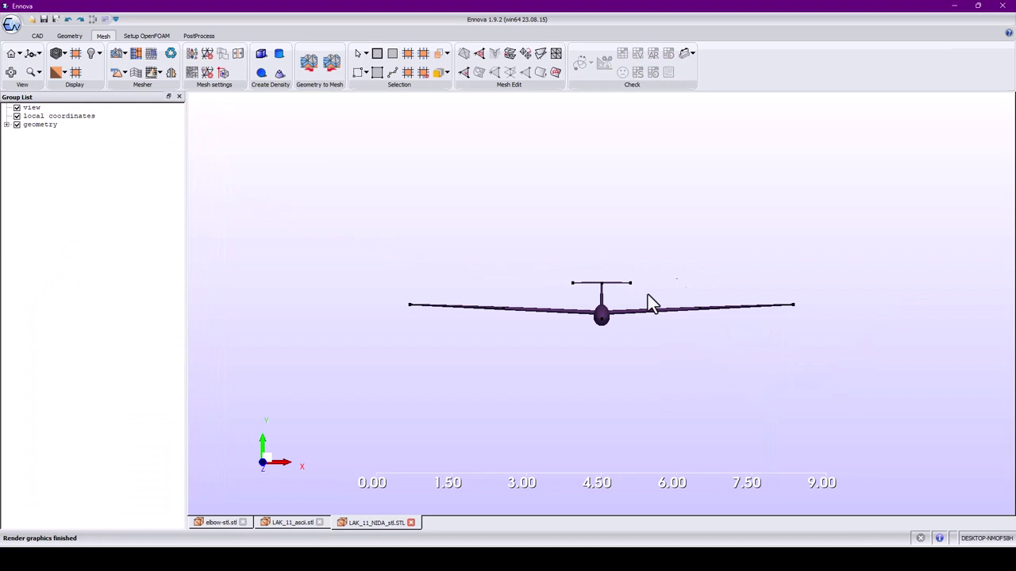
pyautogui.moveTo(648, 296); pyautogui.dragTo(559, 308, button='middle')
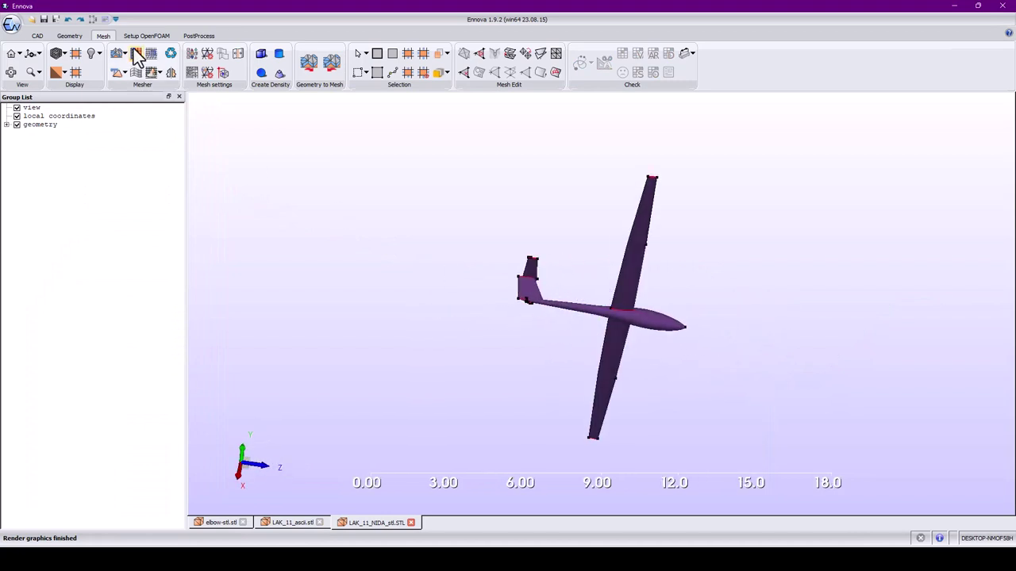
pyautogui.click(7, 124)
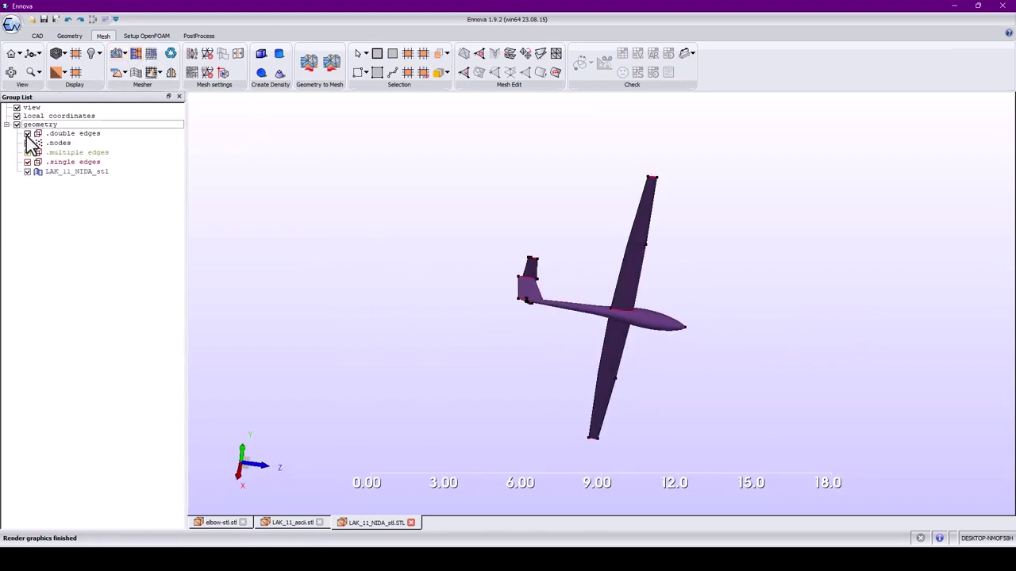
# Set the global maximum and minimum size to 0.05, choose surface mesh only, and generate the shrink wrap mesh.
pyautogui.click(192, 54)
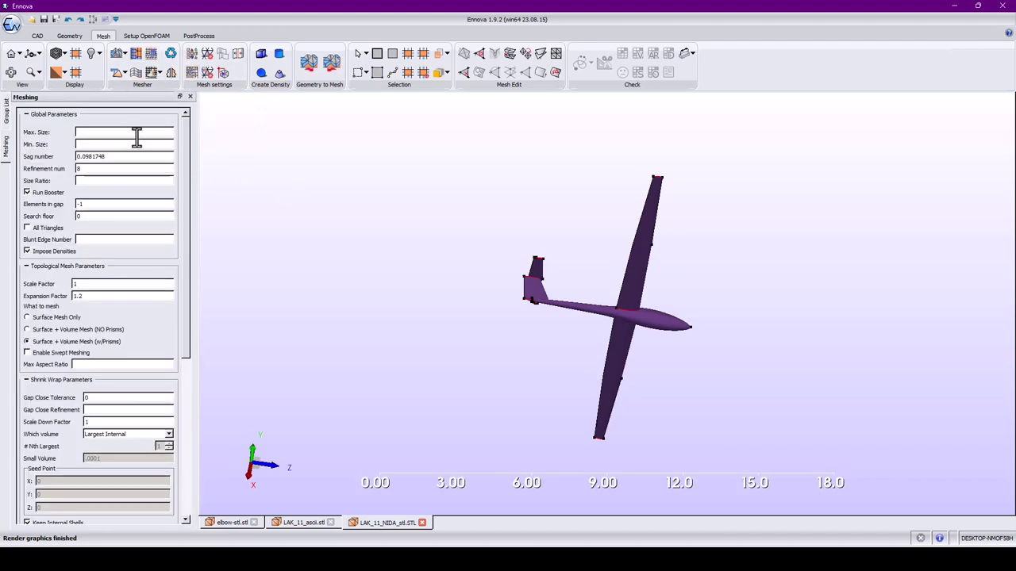
pyautogui.write('0.05')
pyautogui.press('Tab')
pyautogui.write('0.05')
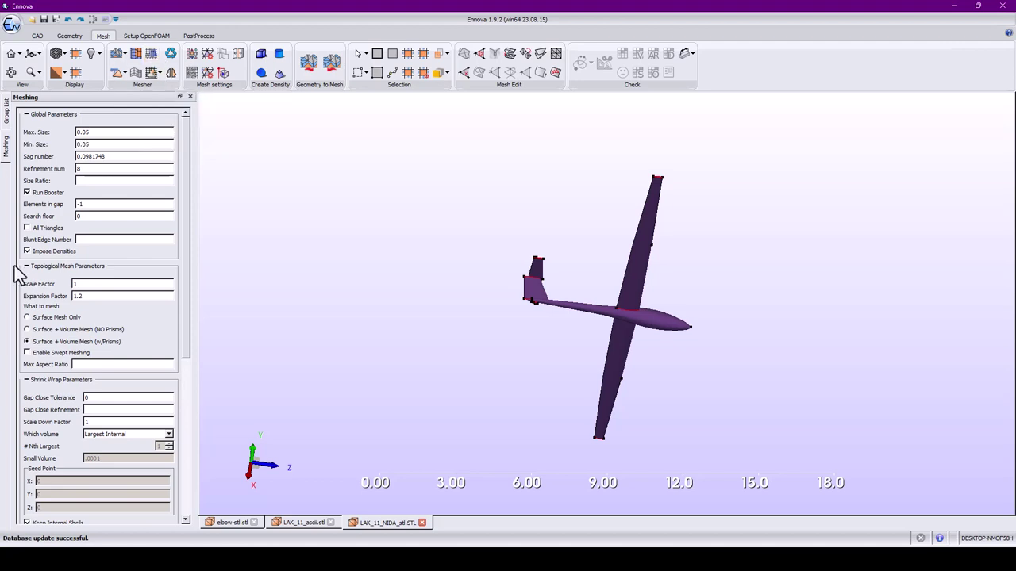
pyautogui.click(26, 317)
pyautogui.click(149, 56)
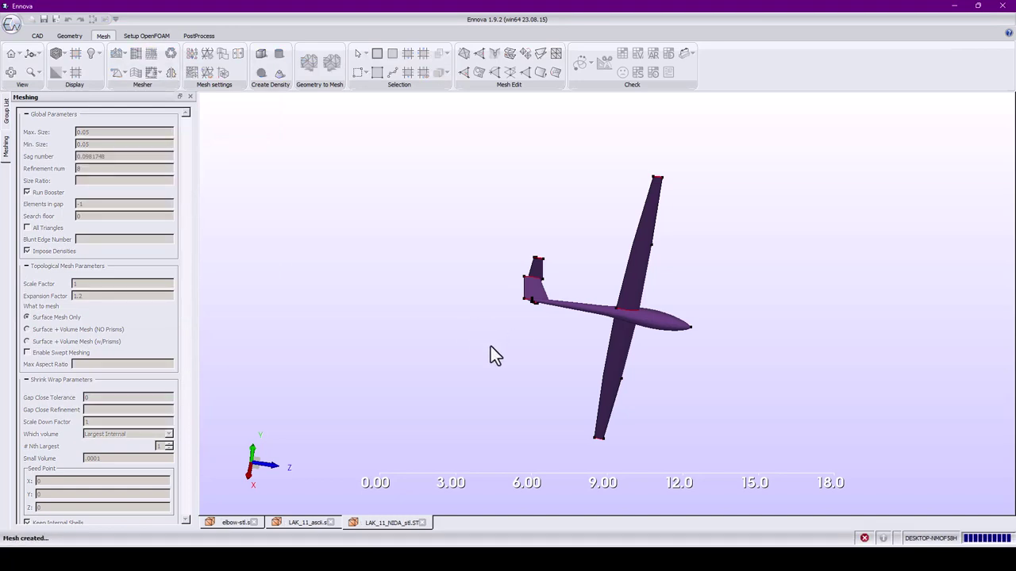
# Choose the external volume for the LAK_11_NIDA shrink wrap and regenerate the mesh, clearing the existing one.
pyautogui.scroll(10, 648, 334)
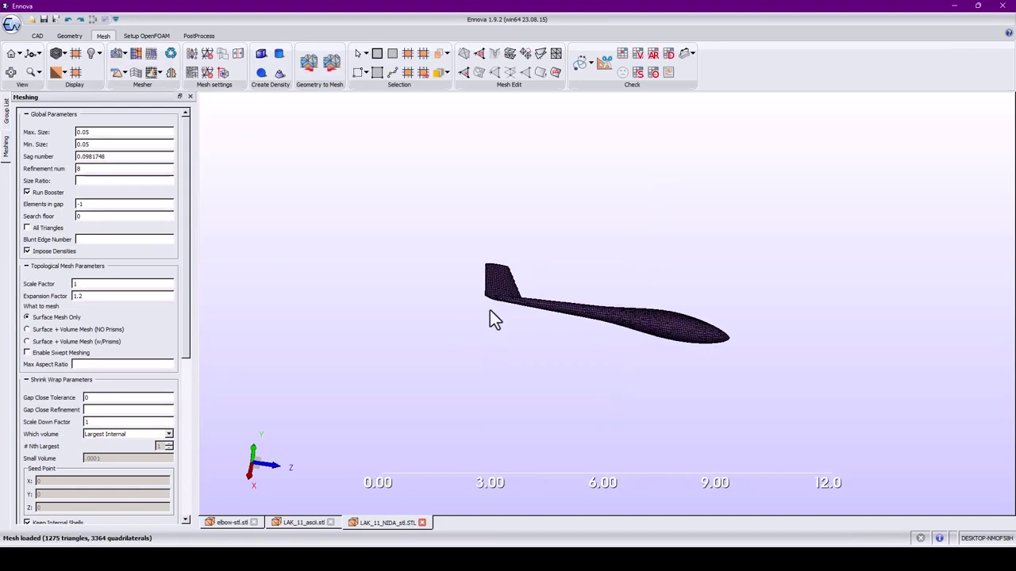
pyautogui.scroll(3, 536, 324)
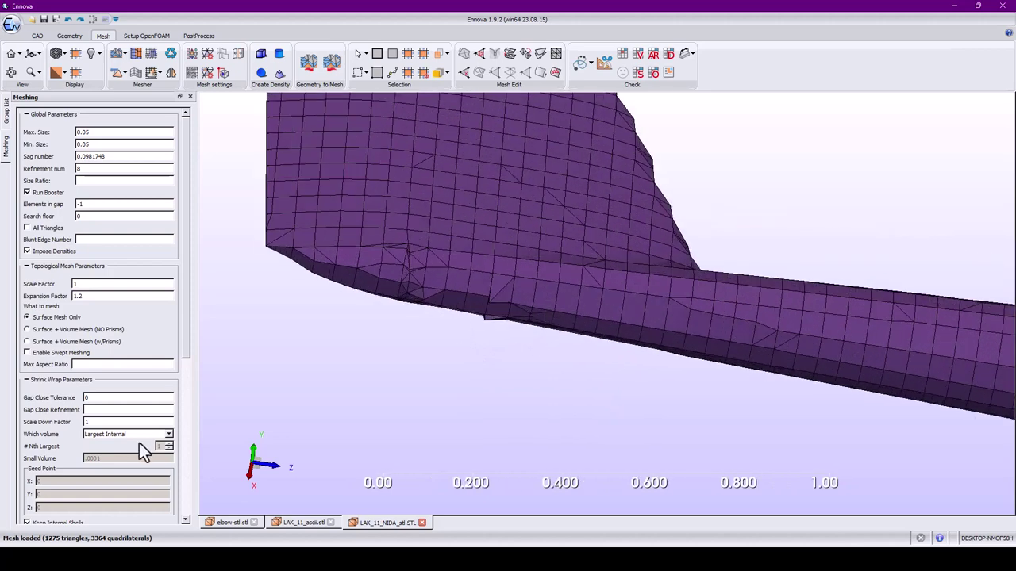
pyautogui.click(168, 434)
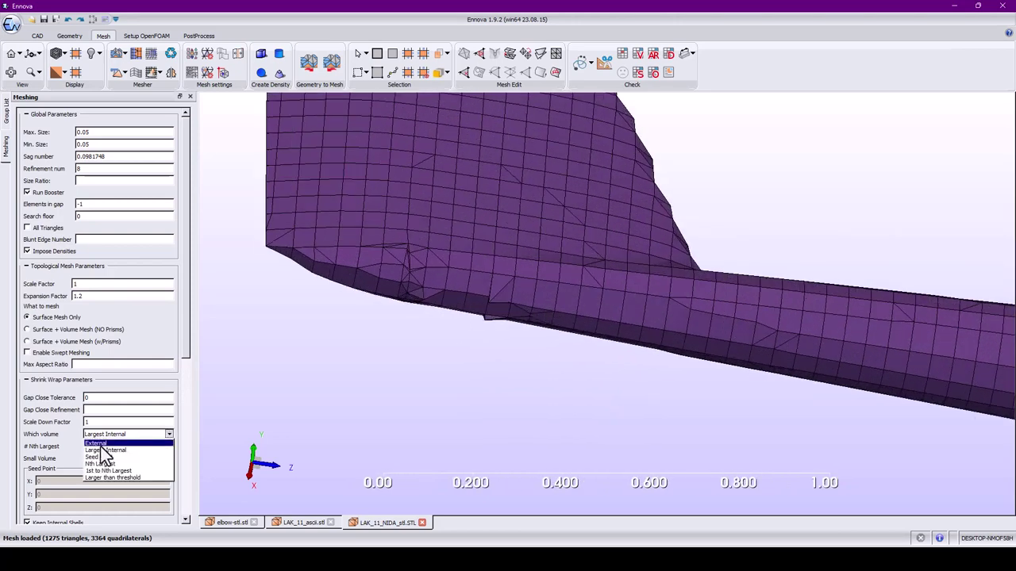
pyautogui.click(96, 443)
pyautogui.click(136, 72)
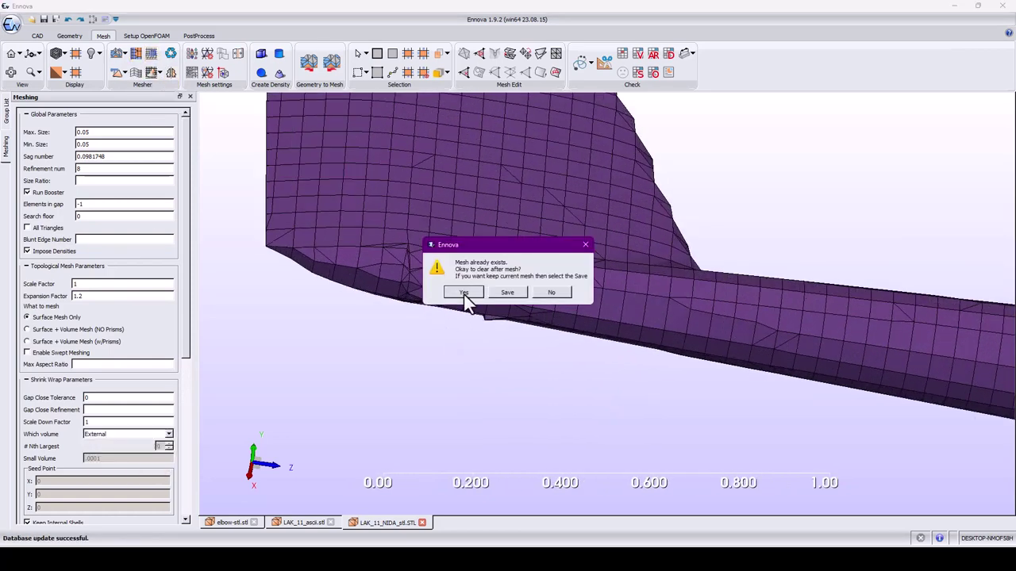
pyautogui.click(465, 292)
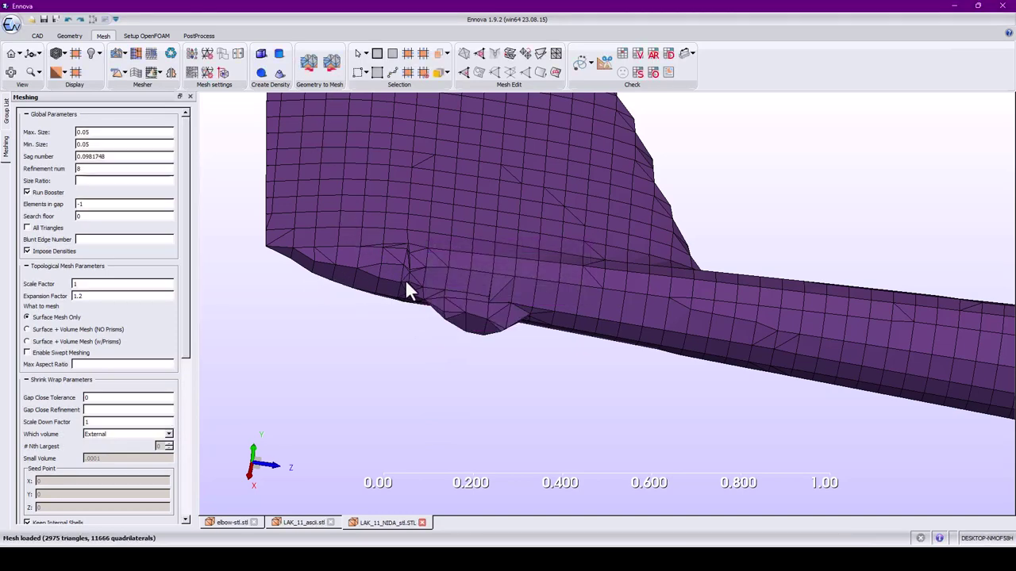
# Examine the external shrink wrap mesh where the small fairing meets the fuselage underside below the fin.
pyautogui.moveTo(405, 278); pyautogui.dragTo(472, 294, button='middle')
pyautogui.scroll(4, 538, 373)
pyautogui.scroll(4, 538, 374)
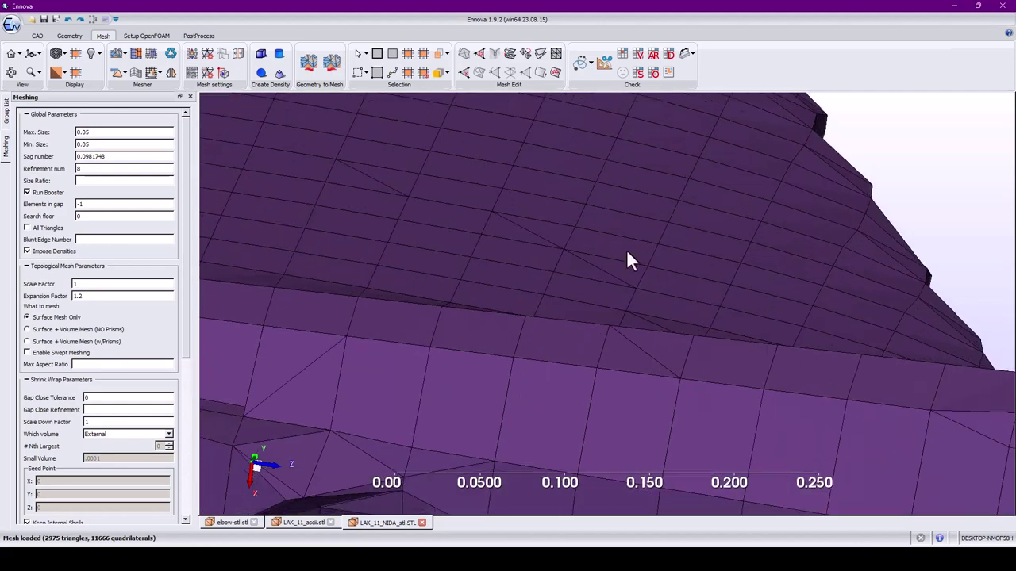
pyautogui.moveTo(578, 319); pyautogui.dragTo(636, 218, button='middle')
pyautogui.moveTo(640, 227); pyautogui.dragTo(553, 343)
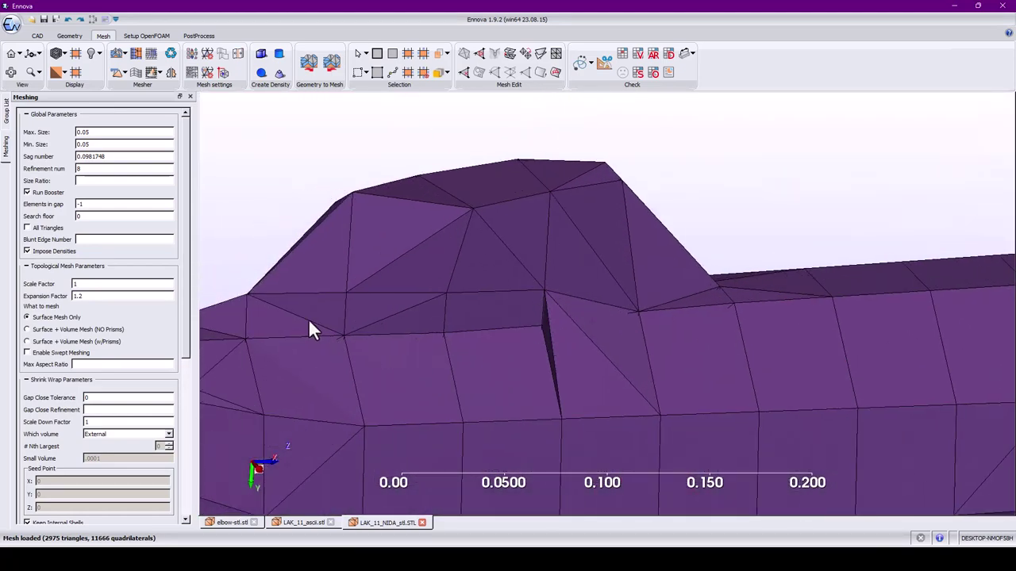
pyautogui.moveTo(514, 323); pyautogui.dragTo(340, 331)
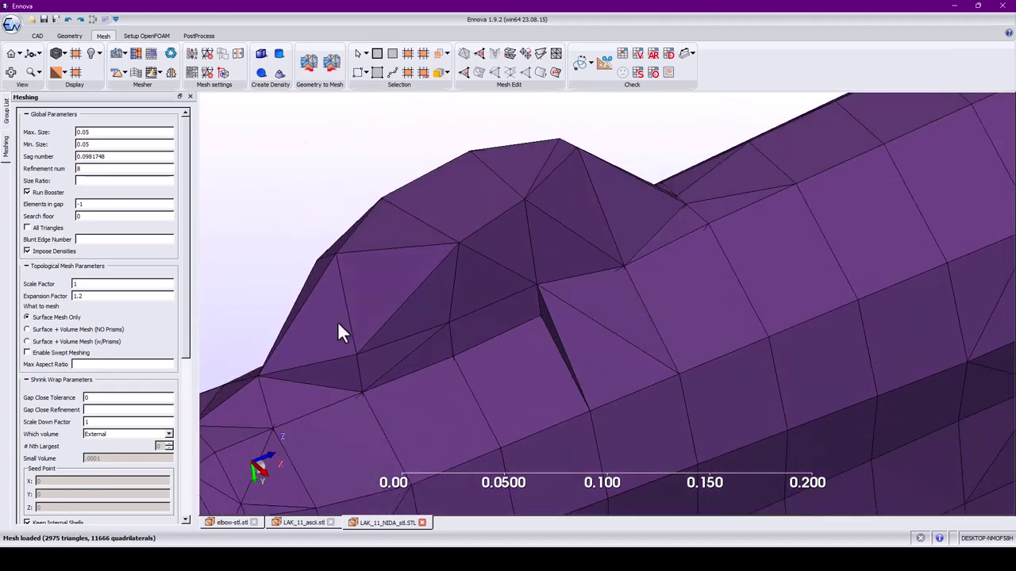
# Reduce the global maximum and minimum size to 0.02 and regenerate the external shrink wrap mesh, clearing the existing one.
pyautogui.click(110, 133)
pyautogui.write('2')
pyautogui.click(108, 145)
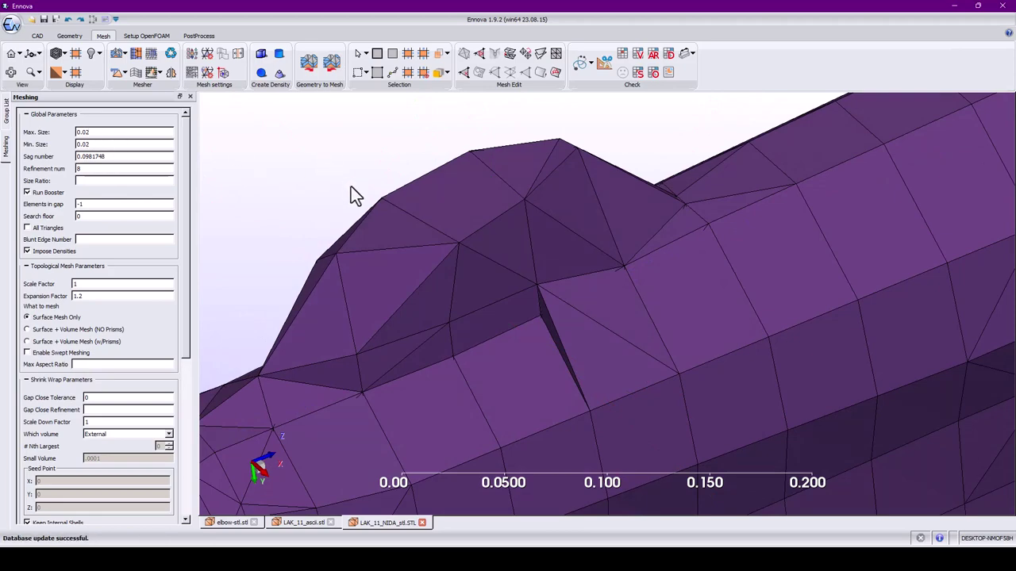
pyautogui.moveTo(351, 187); pyautogui.dragTo(380, 210)
pyautogui.moveTo(380, 210); pyautogui.dragTo(591, 321, button='middle')
pyautogui.scroll(-6, 466, 240)
pyautogui.moveTo(467, 242); pyautogui.dragTo(442, 238)
pyautogui.scroll(2, 402, 239)
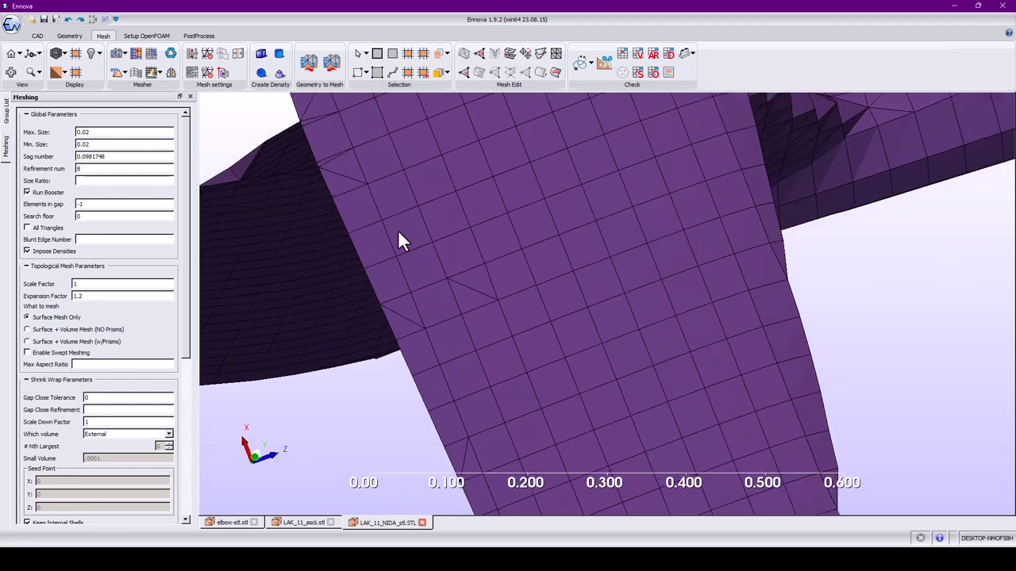
pyautogui.scroll(-4, 386, 233)
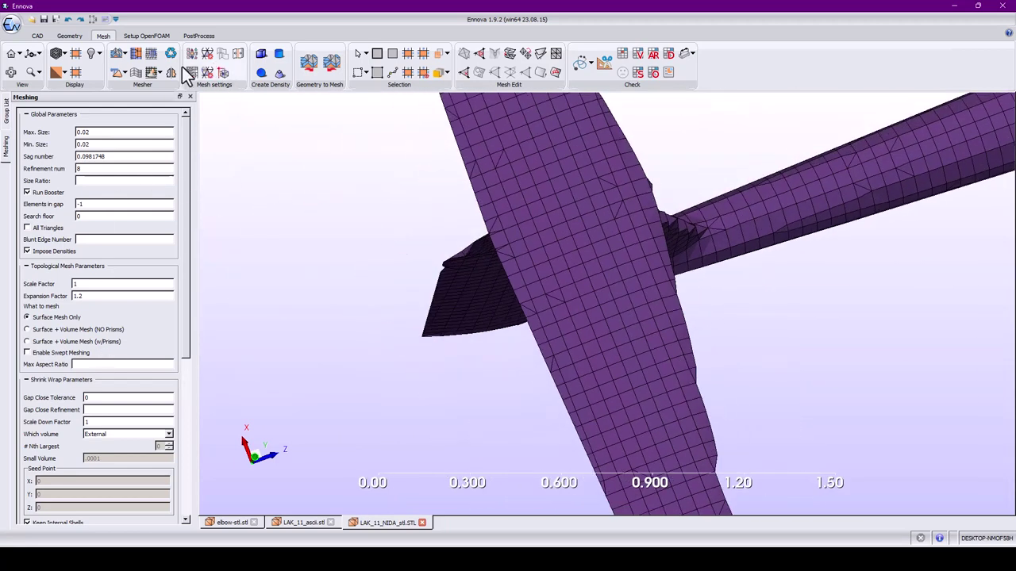
pyautogui.click(152, 55)
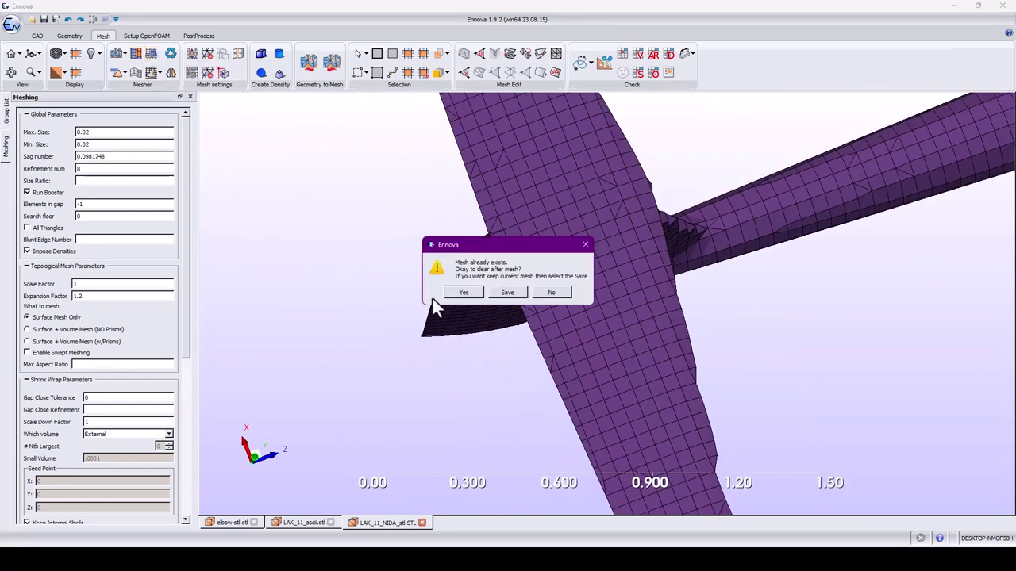
pyautogui.click(462, 292)
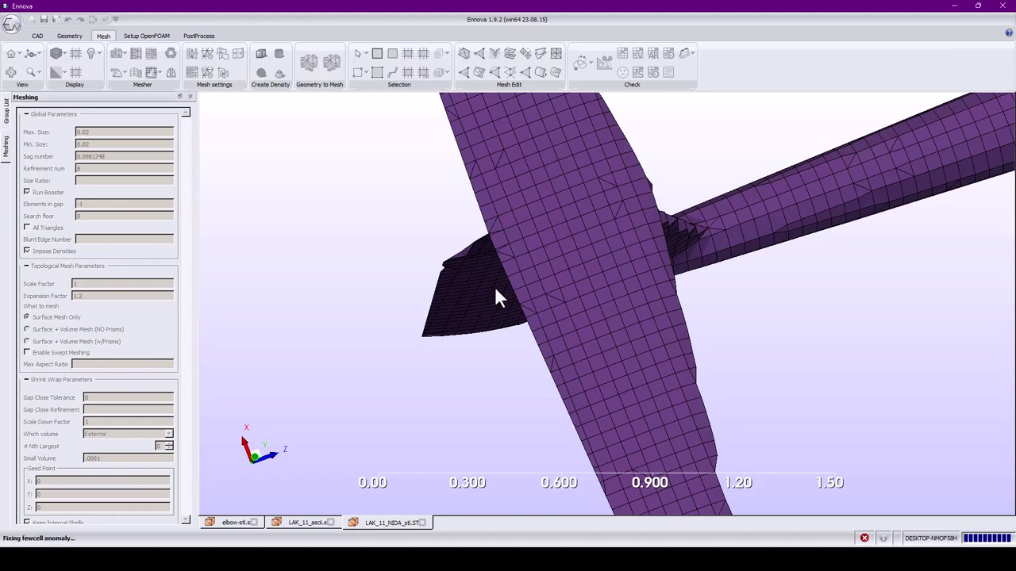
# Examine the refined mesh on the tail and along the fairing junction, picking a mesh element beside the junction.
pyautogui.moveTo(536, 283); pyautogui.dragTo(556, 159, button='middle')
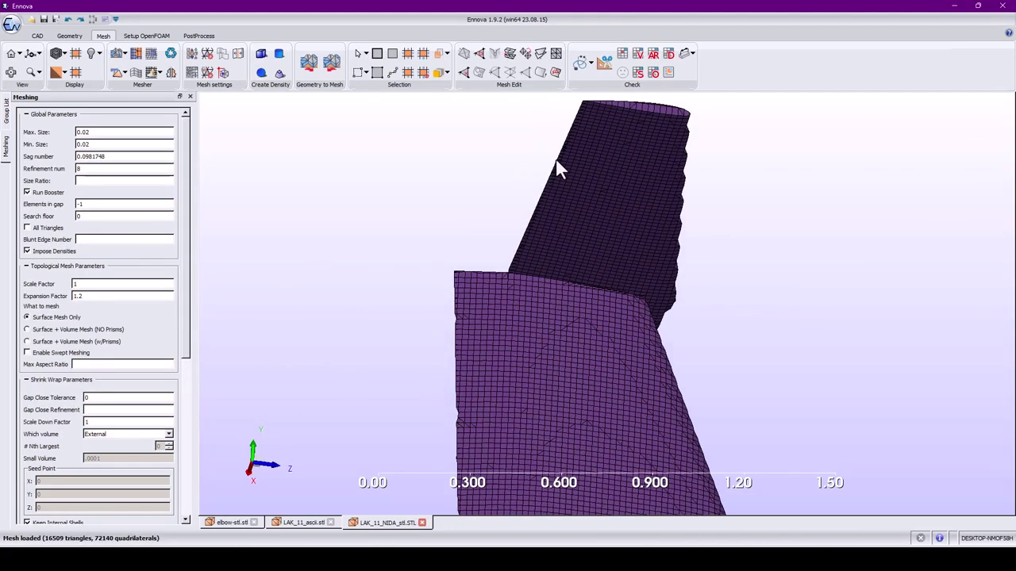
pyautogui.moveTo(537, 492); pyautogui.dragTo(583, 181, button='middle')
pyautogui.moveTo(614, 262); pyautogui.dragTo(627, 208, button='middle')
pyautogui.moveTo(641, 162); pyautogui.dragTo(620, 279, button='middle')
pyautogui.scroll(3, 620, 279)
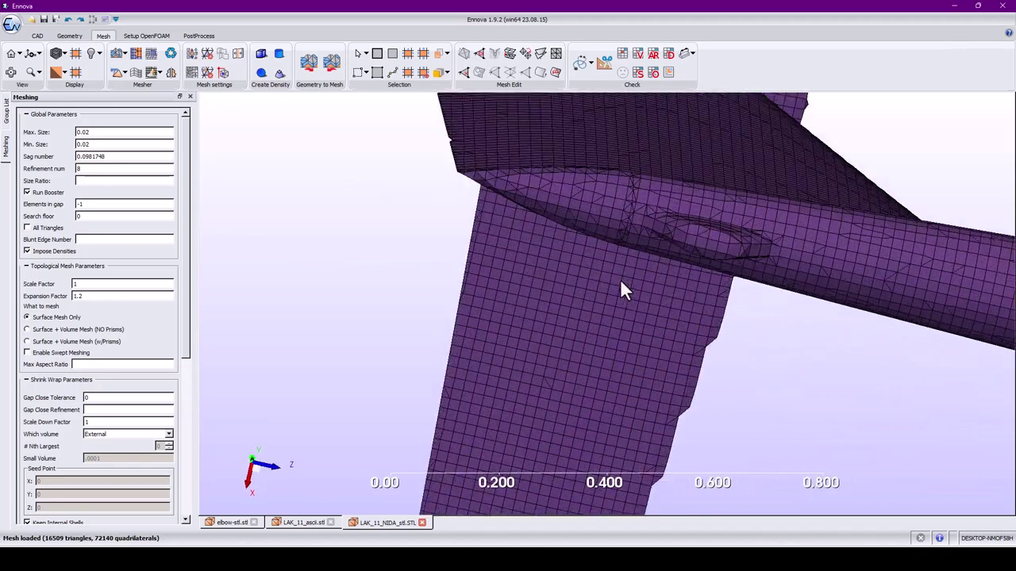
pyautogui.scroll(3, 620, 280)
pyautogui.moveTo(712, 270); pyautogui.dragTo(723, 383, button='middle')
pyautogui.scroll(3, 719, 405)
pyautogui.scroll(3, 782, 350)
pyautogui.scroll(2, 762, 376)
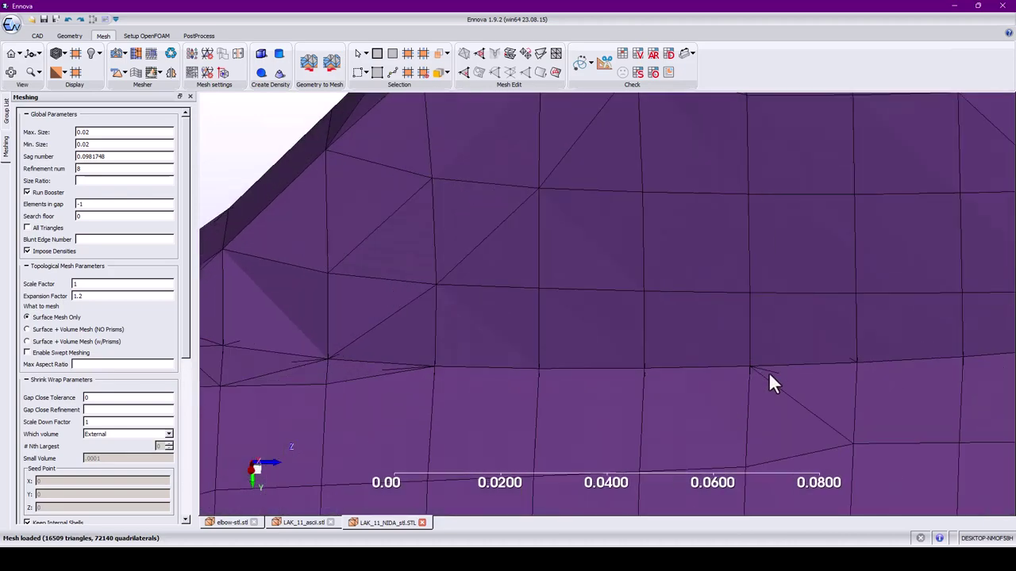
pyautogui.moveTo(555, 394); pyautogui.dragTo(384, 380, button='middle')
pyautogui.moveTo(274, 356); pyautogui.dragTo(755, 390, button='middle')
pyautogui.click(754, 393)
pyautogui.scroll(-10, 754, 401)
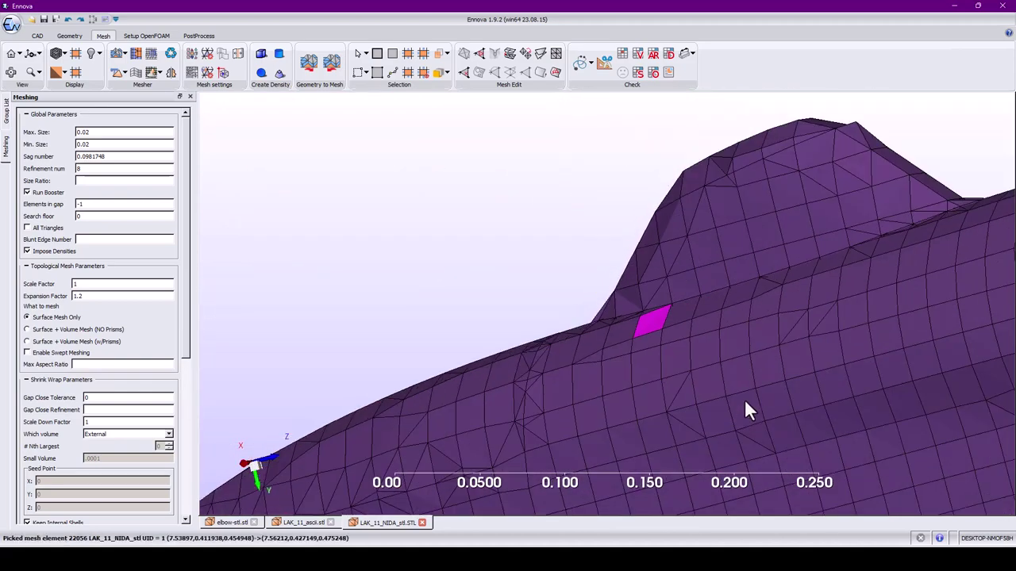
# Examine the refined mesh on the wings, the forward fuselage and the wing-fuselage junction.
pyautogui.moveTo(274, 208); pyautogui.dragTo(707, 268, button='middle')
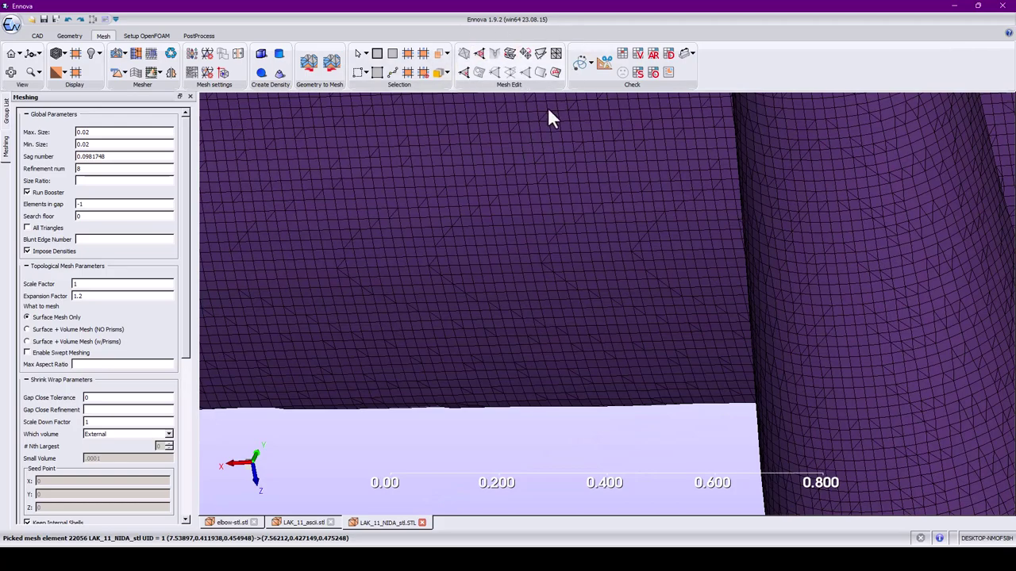
pyautogui.scroll(-6, 658, 202)
pyautogui.moveTo(675, 246); pyautogui.dragTo(627, 333, button='middle')
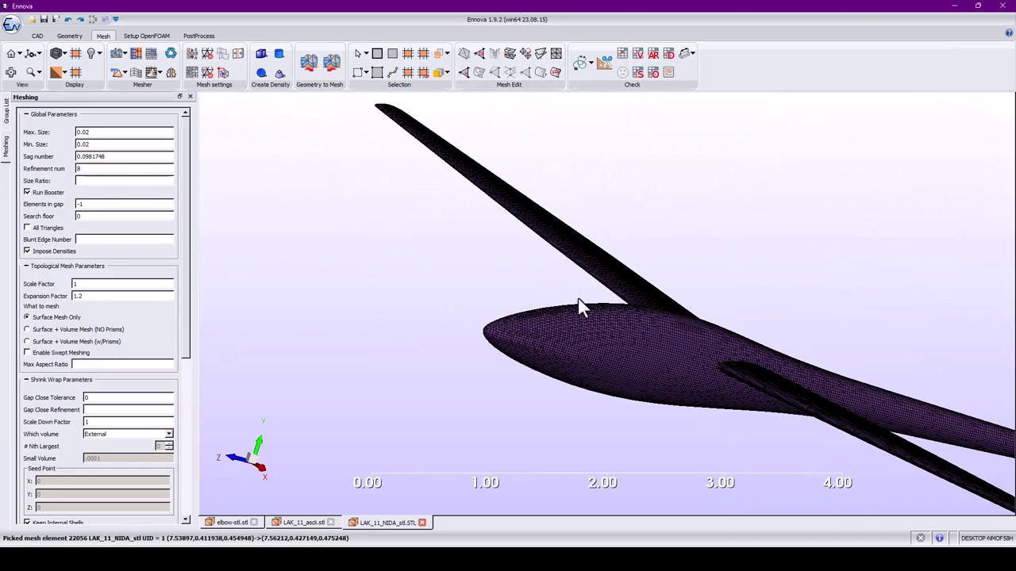
pyautogui.scroll(5, 681, 366)
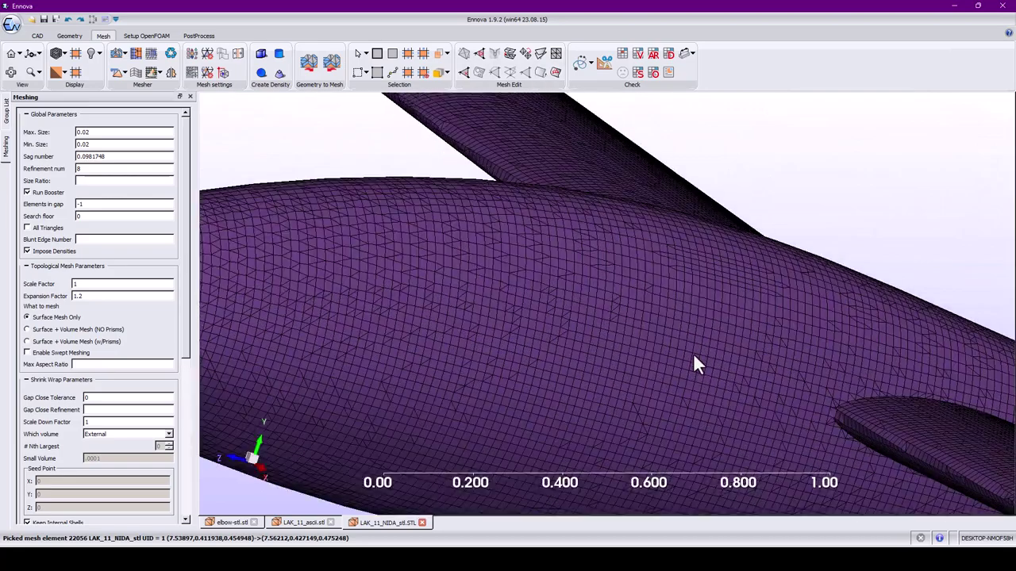
pyautogui.moveTo(693, 357); pyautogui.dragTo(676, 376, button='middle')
pyautogui.scroll(1, 682, 375)
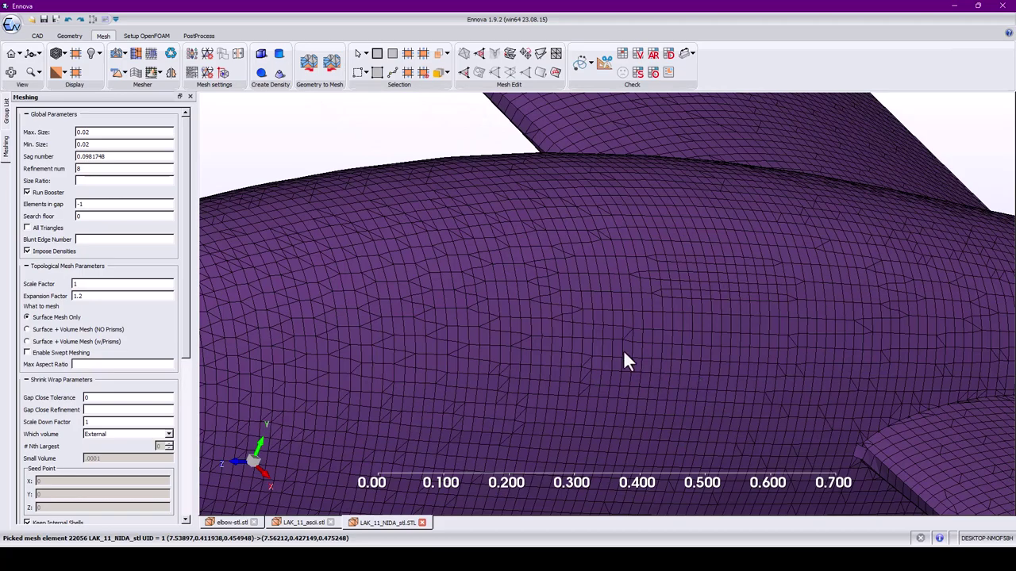
pyautogui.scroll(-2, 480, 329)
pyautogui.moveTo(477, 331); pyautogui.dragTo(551, 319, button='middle')
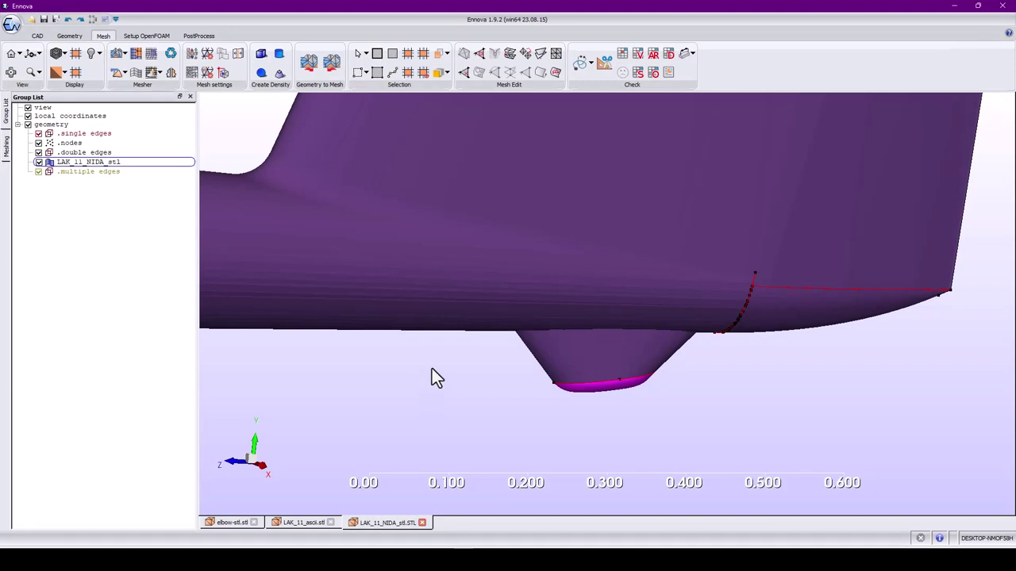
# Turn on translucent display and view how the fairing surface extends inside the fuselage.
pyautogui.click(100, 53)
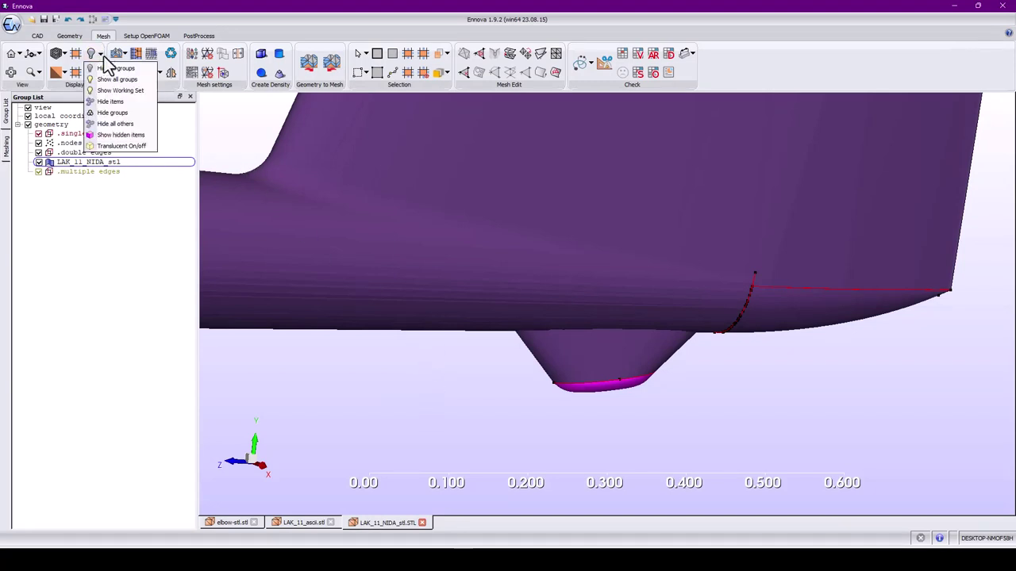
pyautogui.click(121, 146)
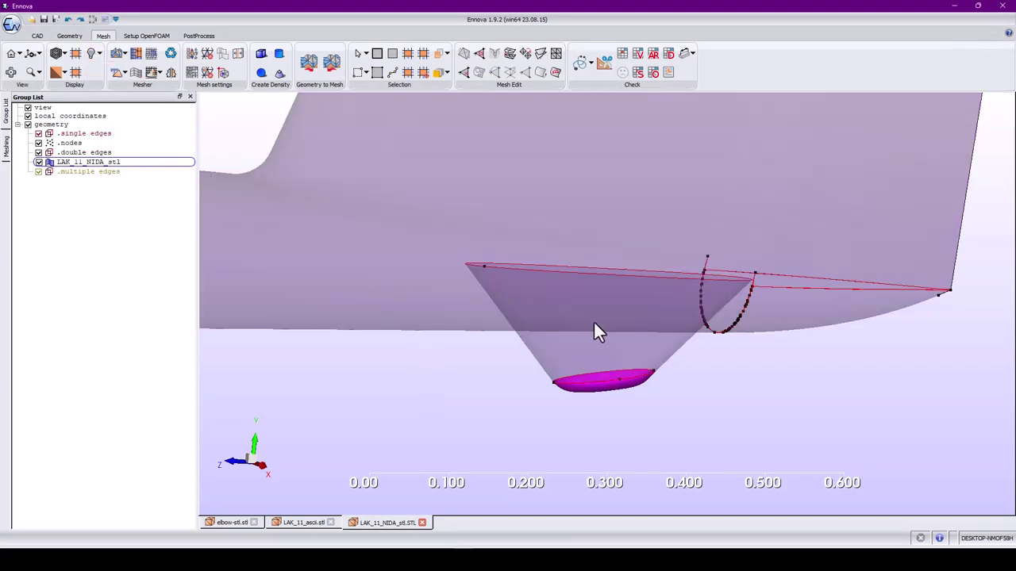
pyautogui.moveTo(595, 324); pyautogui.dragTo(540, 319, button='middle')
pyautogui.moveTo(592, 346); pyautogui.dragTo(414, 286, button='middle')
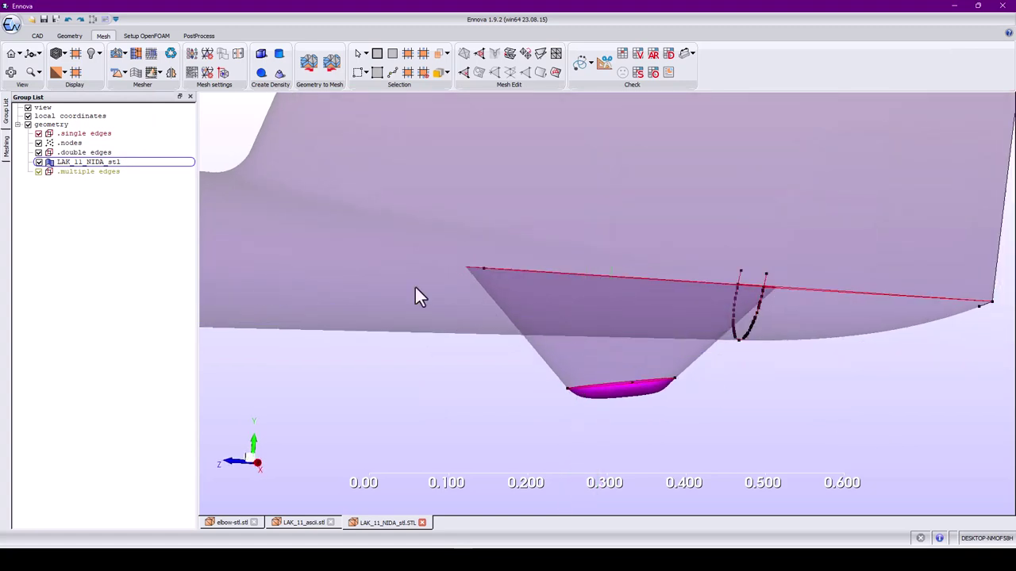
# Create feature edges on the LAK_11_NIDA_stl group and view the edges around the fairing.
pyautogui.rightClick(108, 166)
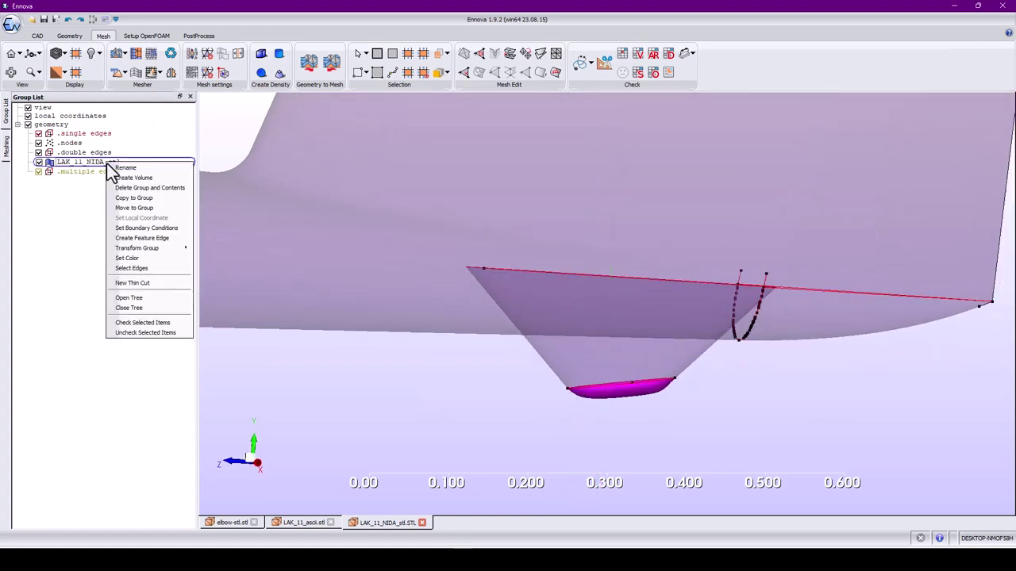
pyautogui.click(124, 239)
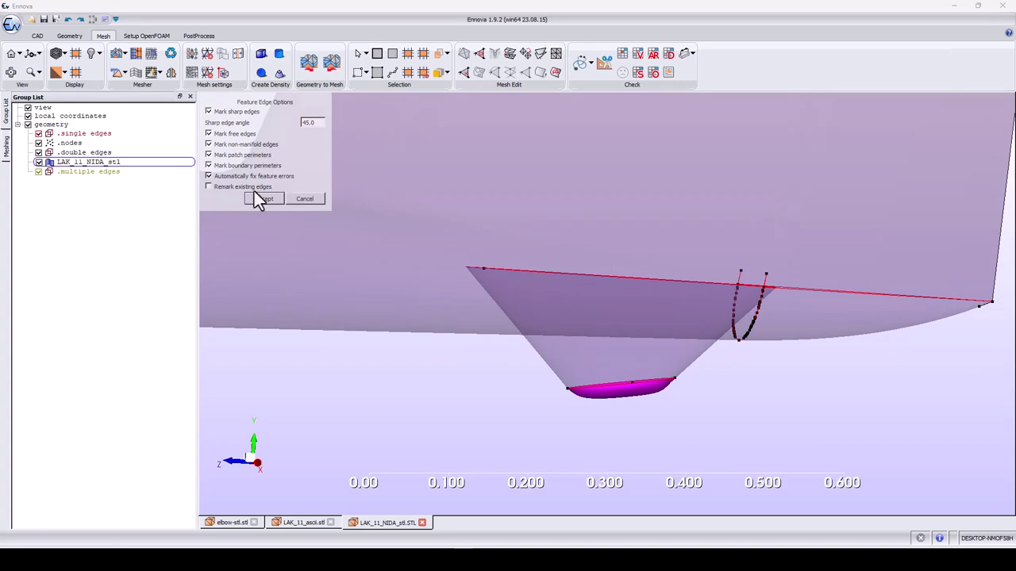
pyautogui.moveTo(316, 124); pyautogui.dragTo(238, 115)
pyautogui.press('Return')
pyautogui.moveTo(510, 340)
pyautogui.mouseDown(button='middle')
pyautogui.moveTo(560, 325)
pyautogui.moveTo(493, 337)
pyautogui.moveTo(339, 285)
pyautogui.moveTo(295, 258)
pyautogui.moveTo(529, 330)
pyautogui.mouseUp(button='middle')
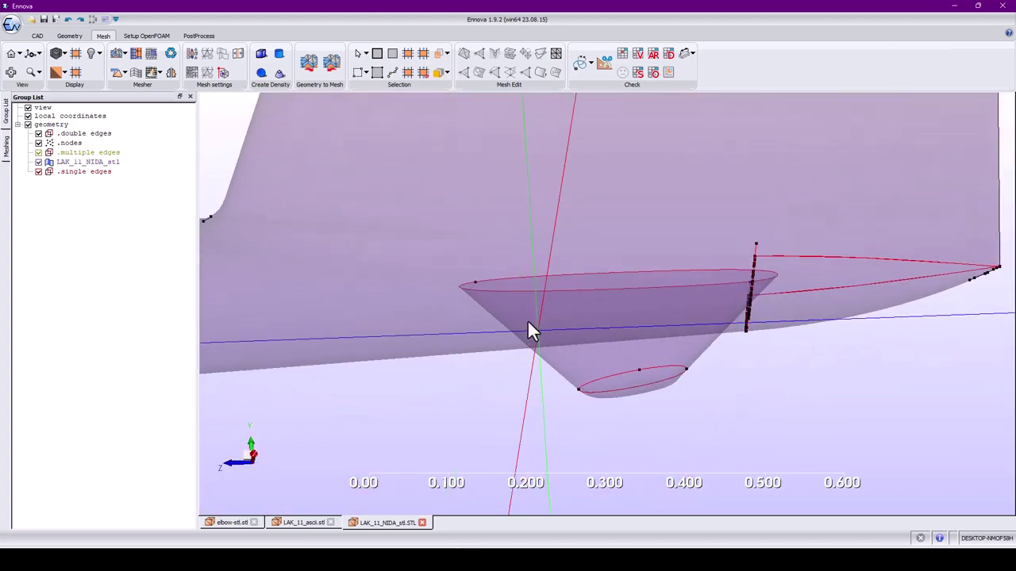
# Switch to the LAK_11_ascii.stl model and examine the edges where the fairing passes through the fuselage.
pyautogui.click(308, 523)
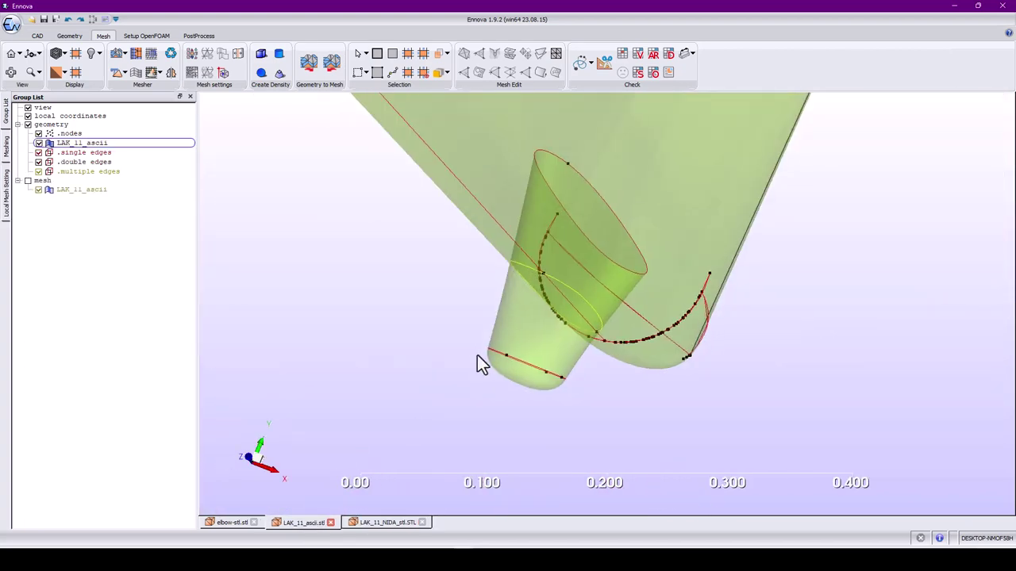
pyautogui.moveTo(477, 363); pyautogui.dragTo(101, 229, button='middle')
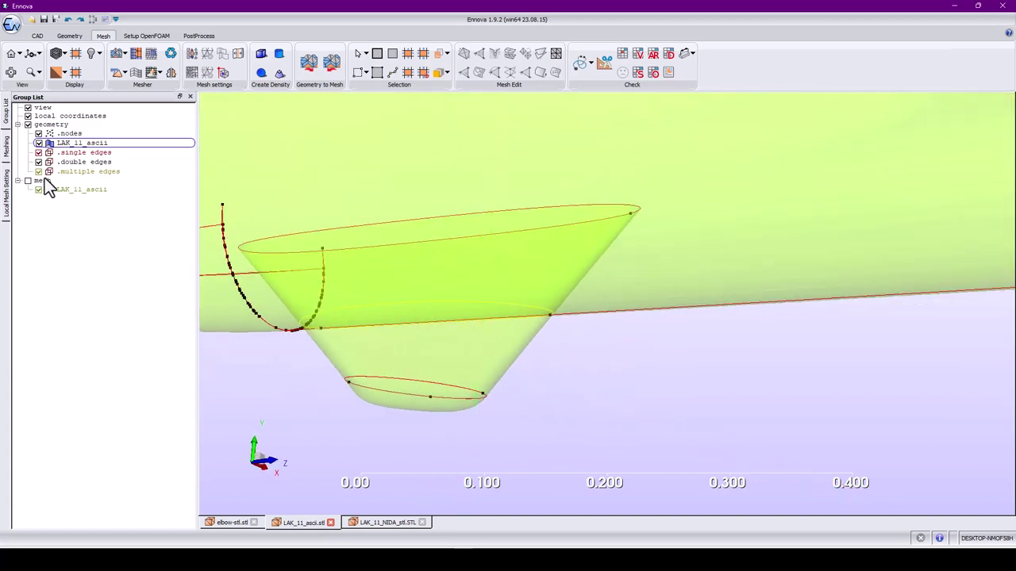
pyautogui.moveTo(380, 305); pyautogui.dragTo(368, 296, button='middle')
pyautogui.moveTo(213, 281); pyautogui.dragTo(304, 298, button='middle')
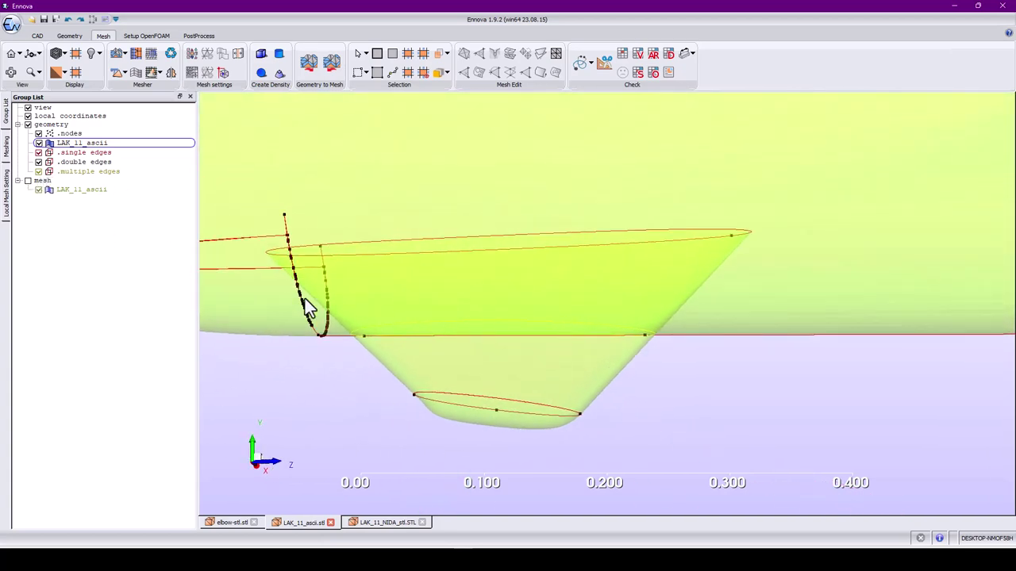
pyautogui.scroll(3, 434, 328)
pyautogui.moveTo(438, 336); pyautogui.dragTo(482, 397, button='middle')
pyautogui.scroll(2, 480, 388)
pyautogui.moveTo(363, 393); pyautogui.dragTo(489, 407, button='middle')
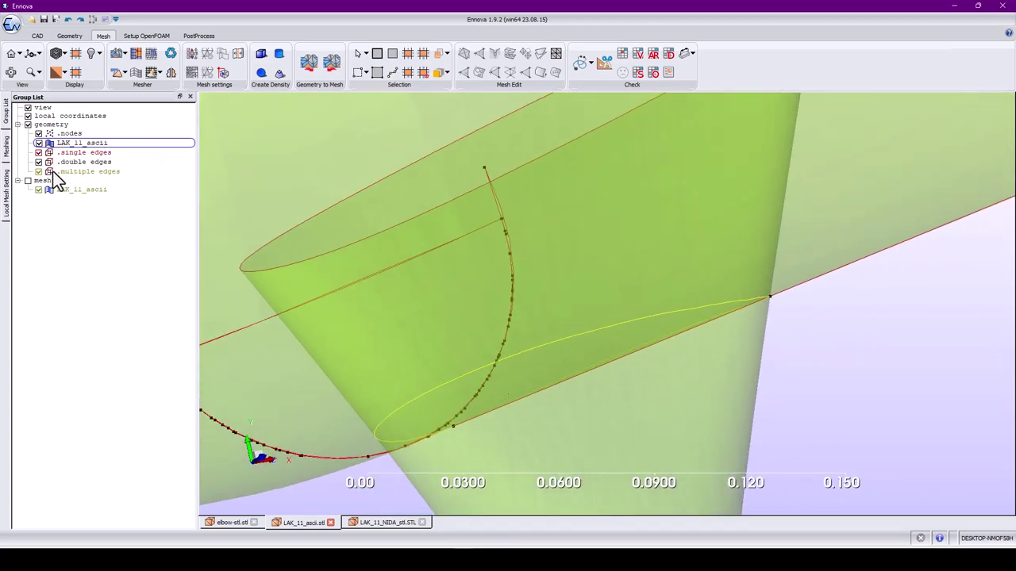
# Create feature edges on the LAK_11_ascii geometry group with a sharp edge angle of 10.
pyautogui.click(85, 173)
pyautogui.rightClick(89, 146)
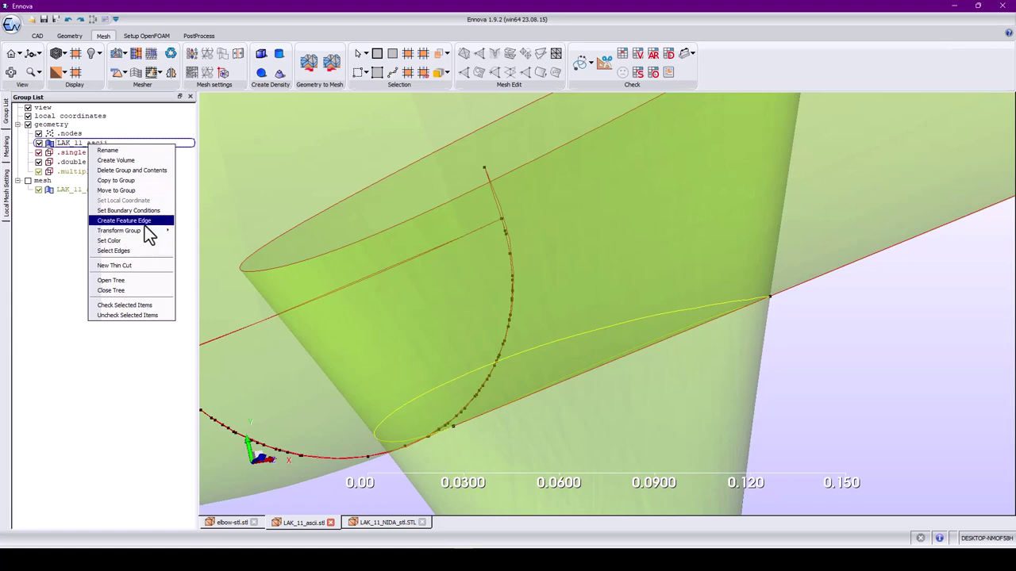
pyautogui.click(144, 223)
pyautogui.doubleClick(321, 119)
pyautogui.press('BackSpace')
pyautogui.write('10')
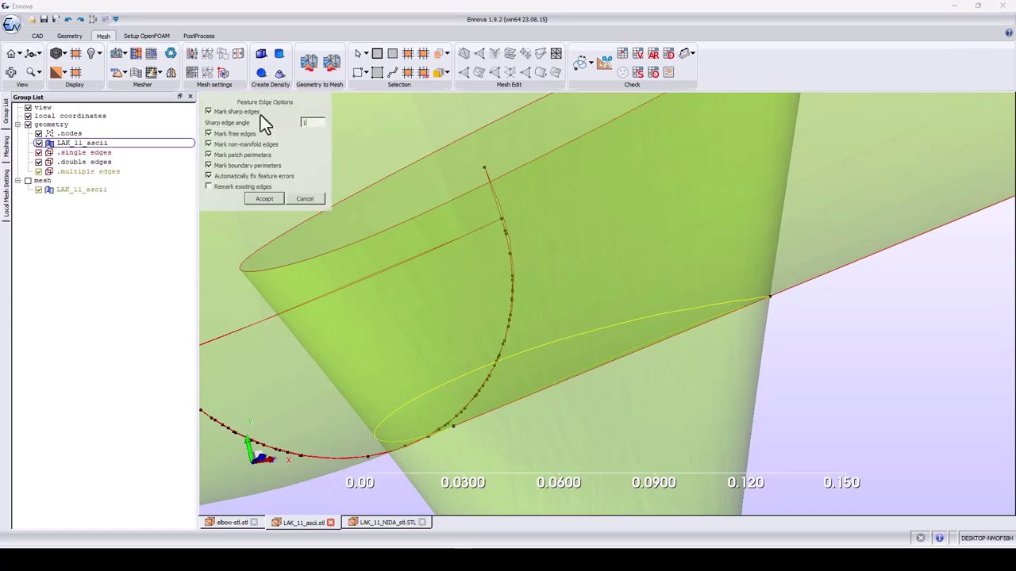
pyautogui.click(256, 200)
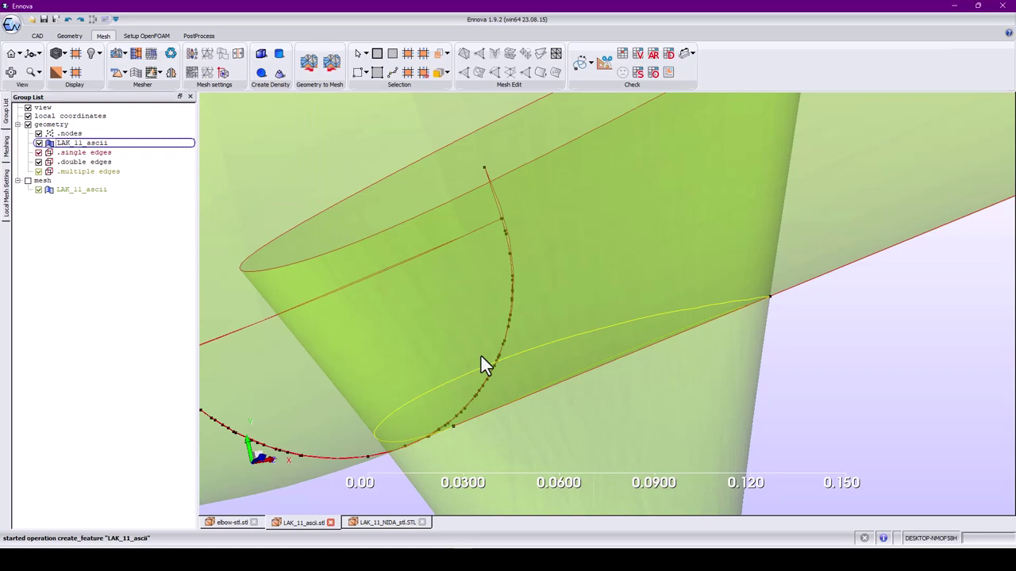
# Pick the fuselage surface and the fairing surface, and examine the intersection edge around the fairing.
pyautogui.moveTo(458, 373); pyautogui.dragTo(516, 276, button='middle')
pyautogui.click(601, 327)
pyautogui.click(504, 223)
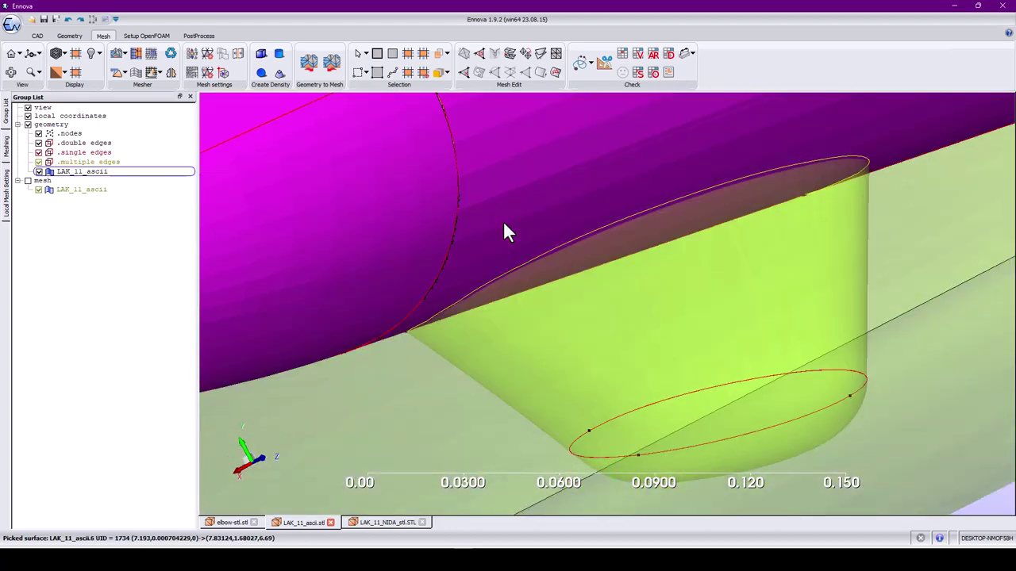
pyautogui.click(565, 252)
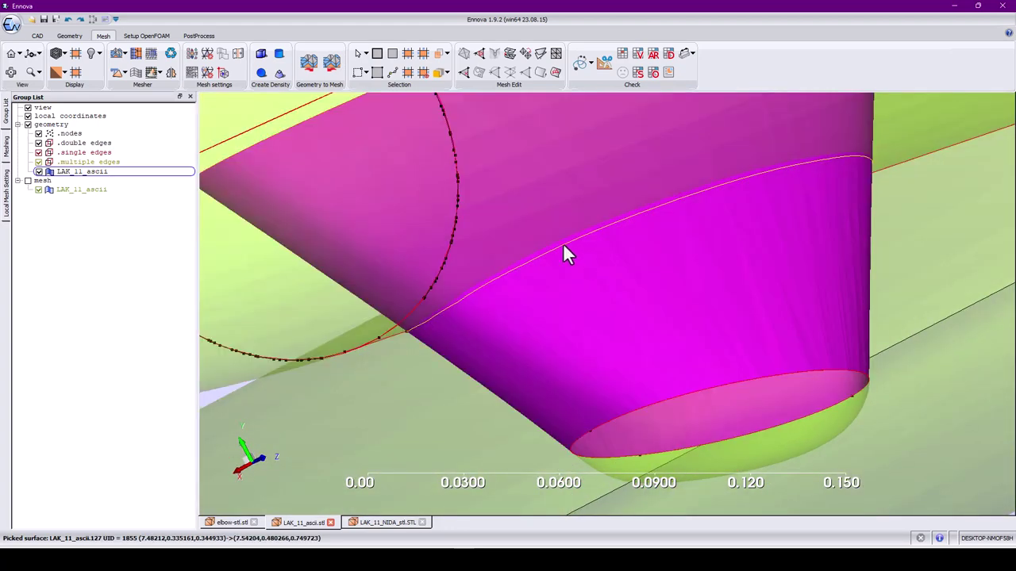
pyautogui.moveTo(479, 304); pyautogui.dragTo(659, 143, button='middle')
pyautogui.moveTo(686, 49); pyautogui.dragTo(501, 347, button='middle')
pyautogui.scroll(3, 476, 339)
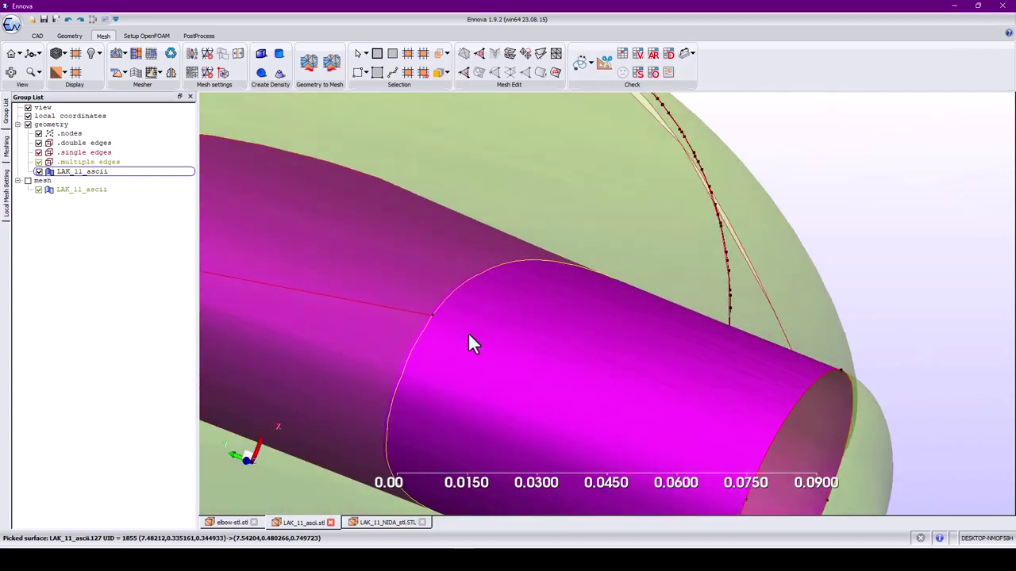
pyautogui.scroll(-8, 457, 343)
pyautogui.moveTo(585, 329); pyautogui.dragTo(690, 265, button='middle')
pyautogui.scroll(3, 675, 399)
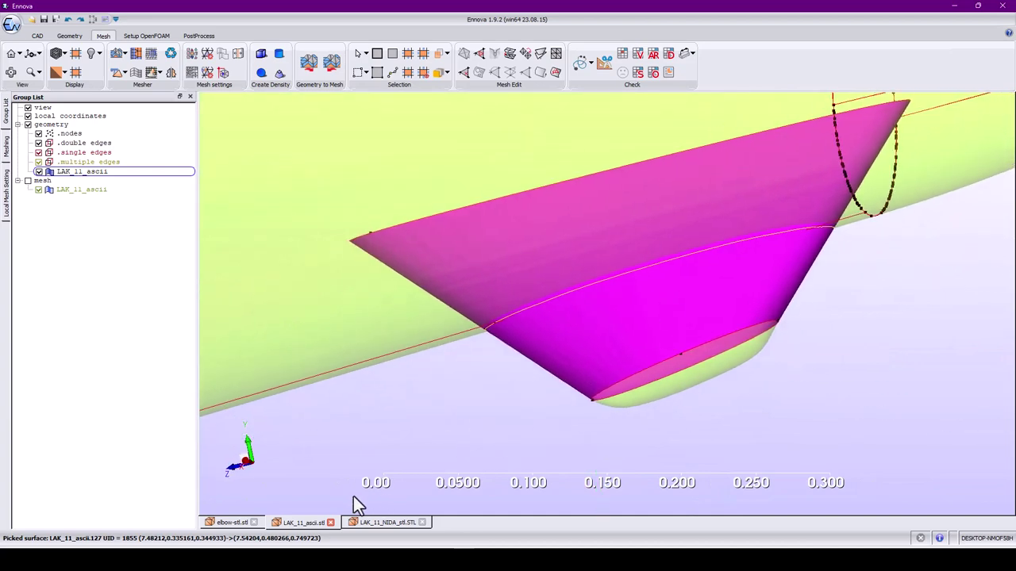
# Compare the fairing junction edges of the LAK_11_NIDA_stl and LAK_11_ascii models, ending on LAK_11_ascii.
pyautogui.click(387, 524)
pyautogui.click(303, 522)
pyautogui.click(379, 524)
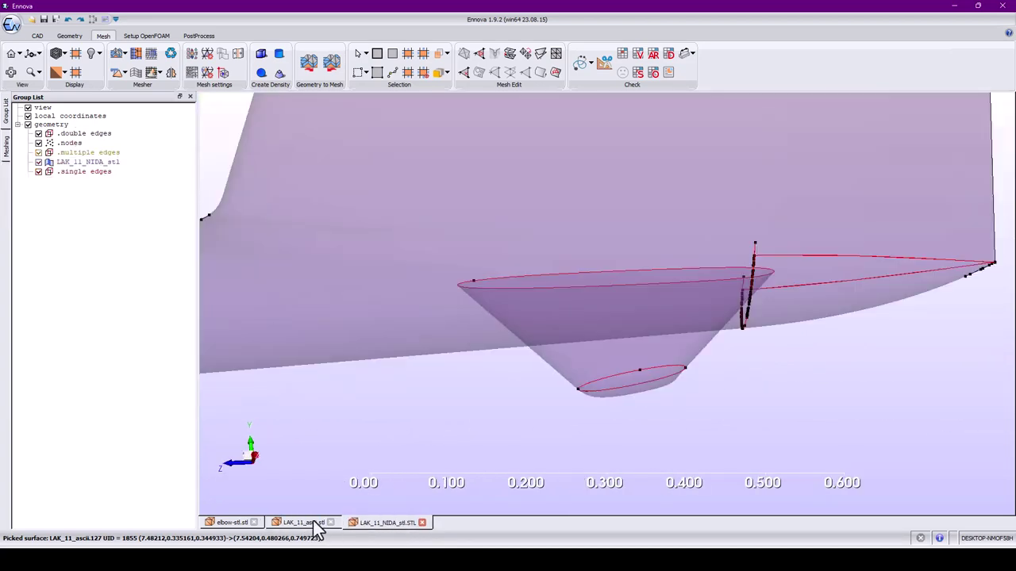
pyautogui.click(316, 523)
pyautogui.click(358, 523)
pyautogui.click(322, 524)
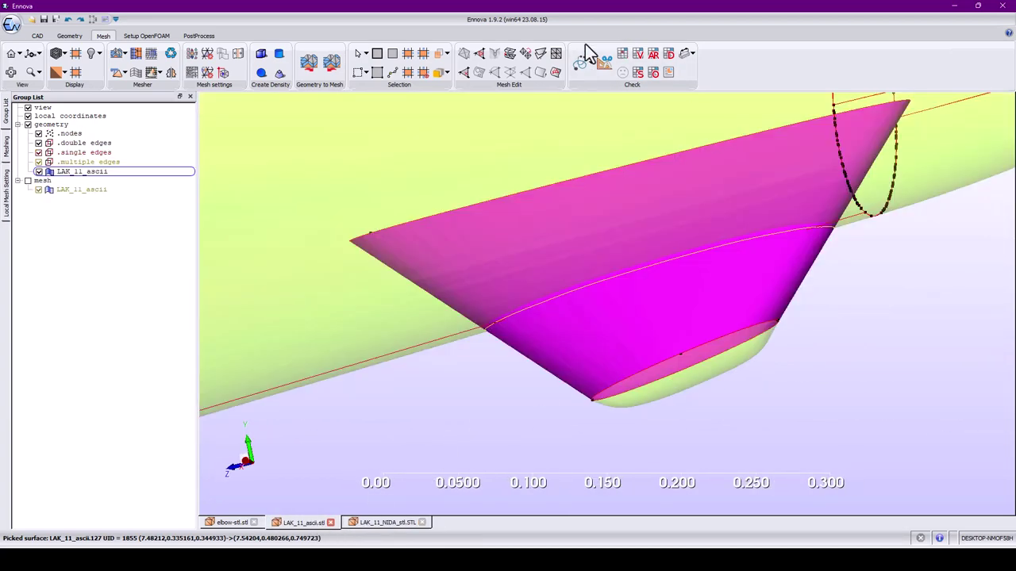